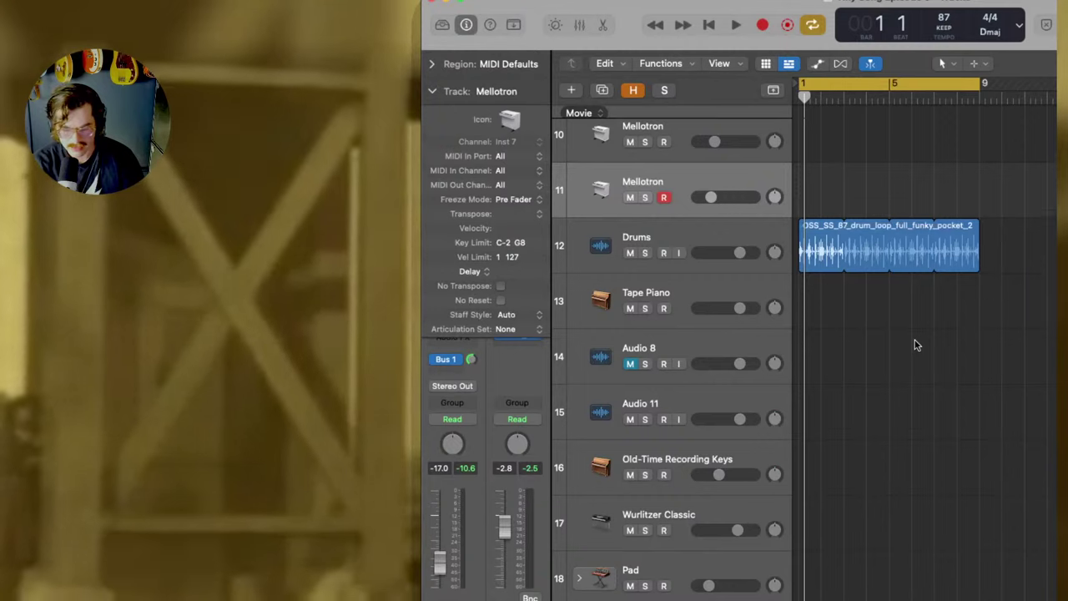
# Play the drum loop from the start of the project.
pyautogui.press('Return')
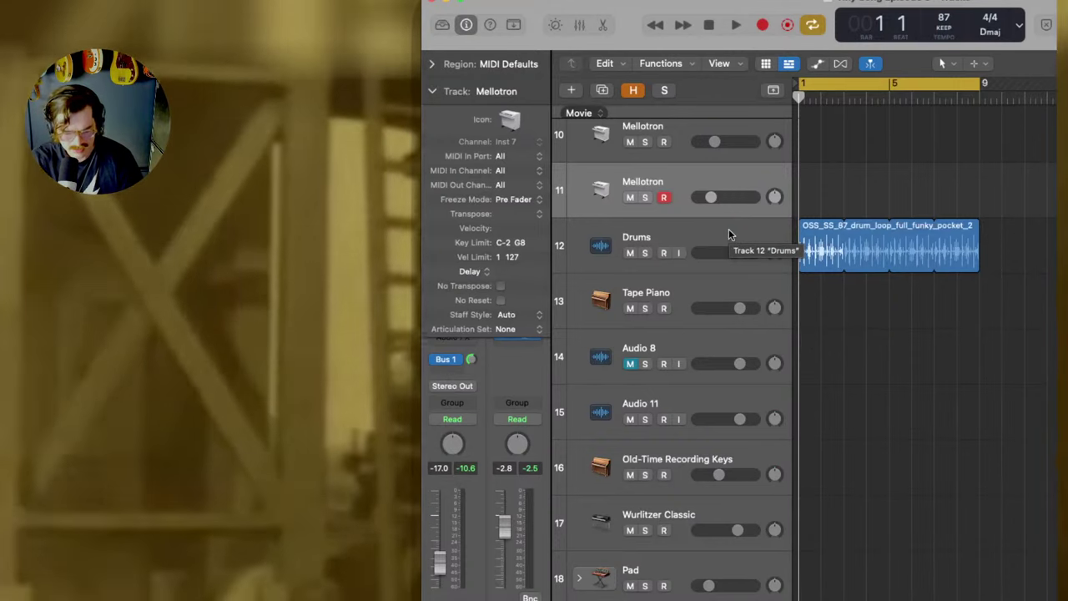
pyautogui.press('space')
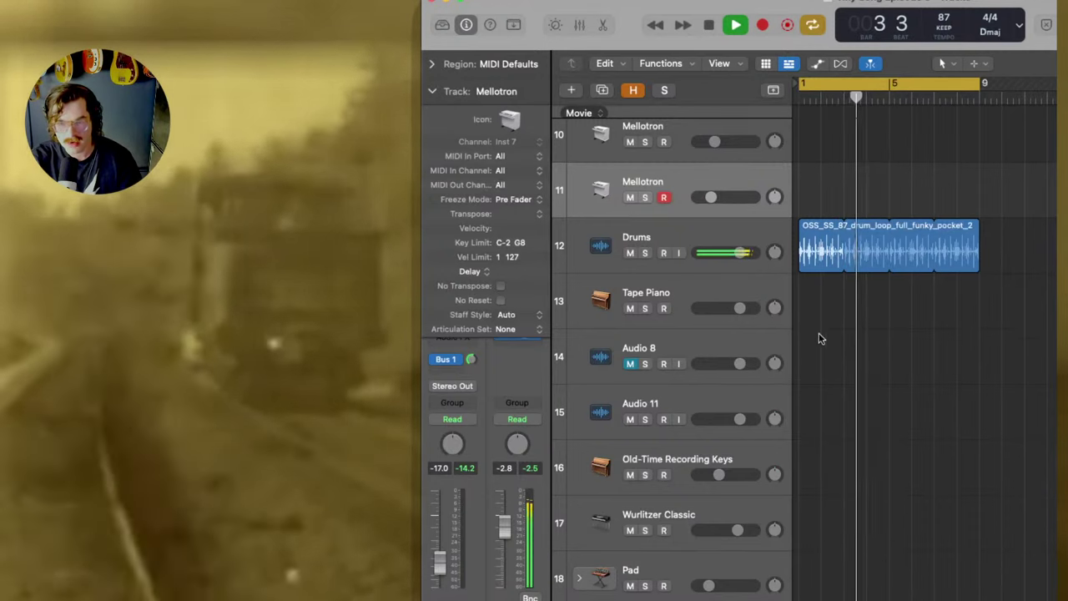
pyautogui.press('space')
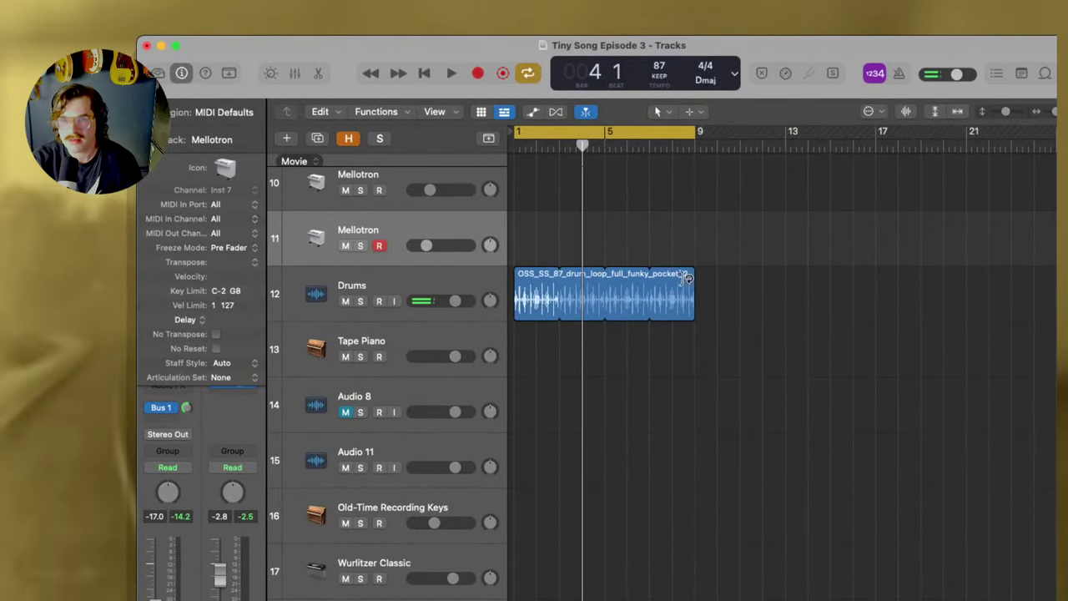
# Extend the looped drum region to about bar 27 and return the playhead to the start with cycle mode off.
pyautogui.moveTo(771, 247); pyautogui.dragTo(1039, 251)
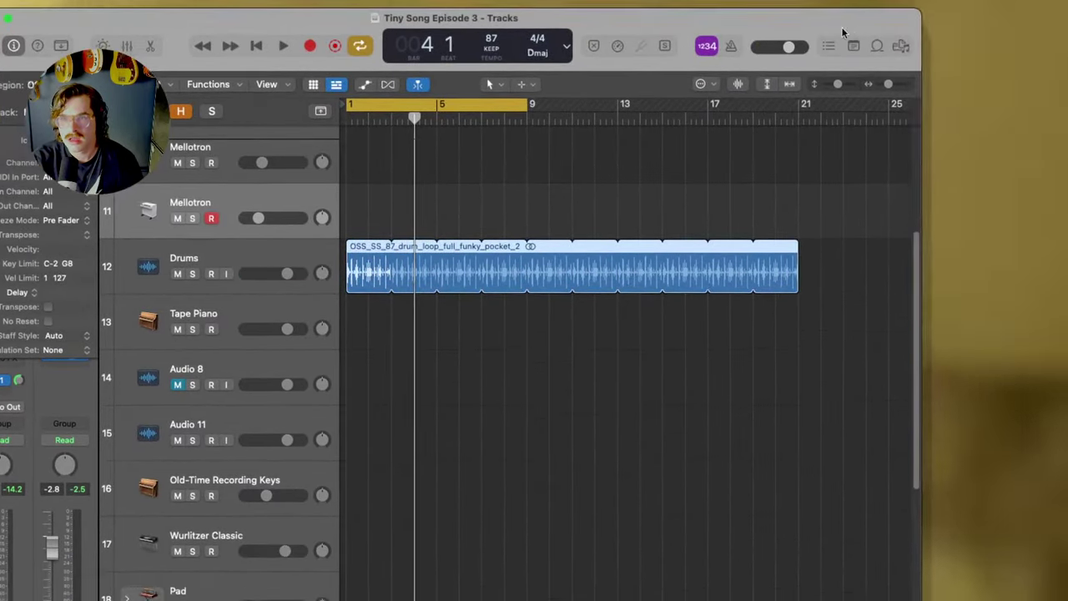
pyautogui.moveTo(797, 247); pyautogui.dragTo(918, 250)
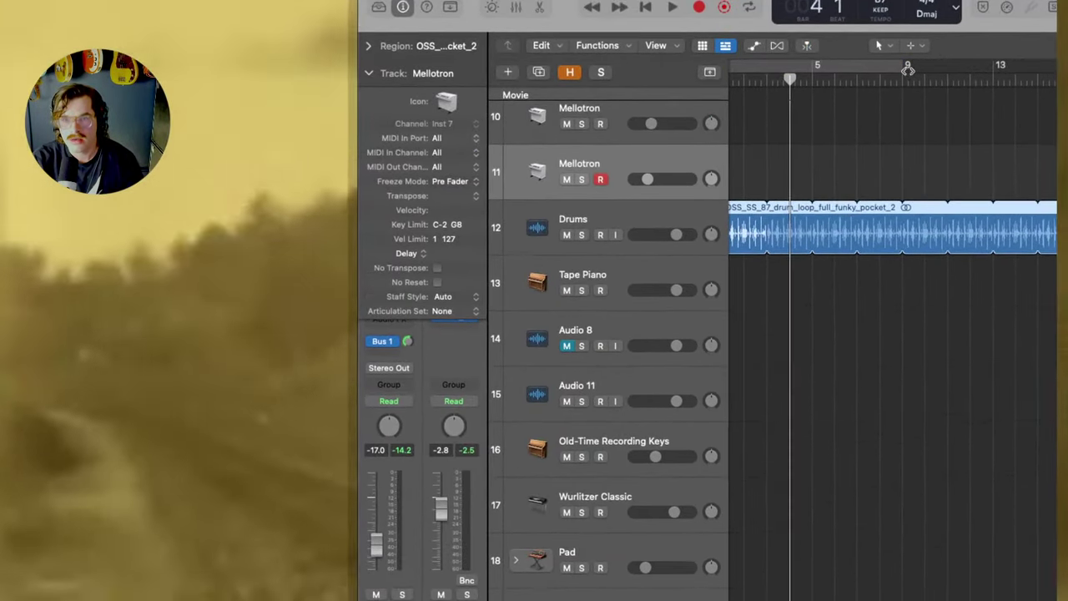
pyautogui.click(636, 158)
pyautogui.press('Return')
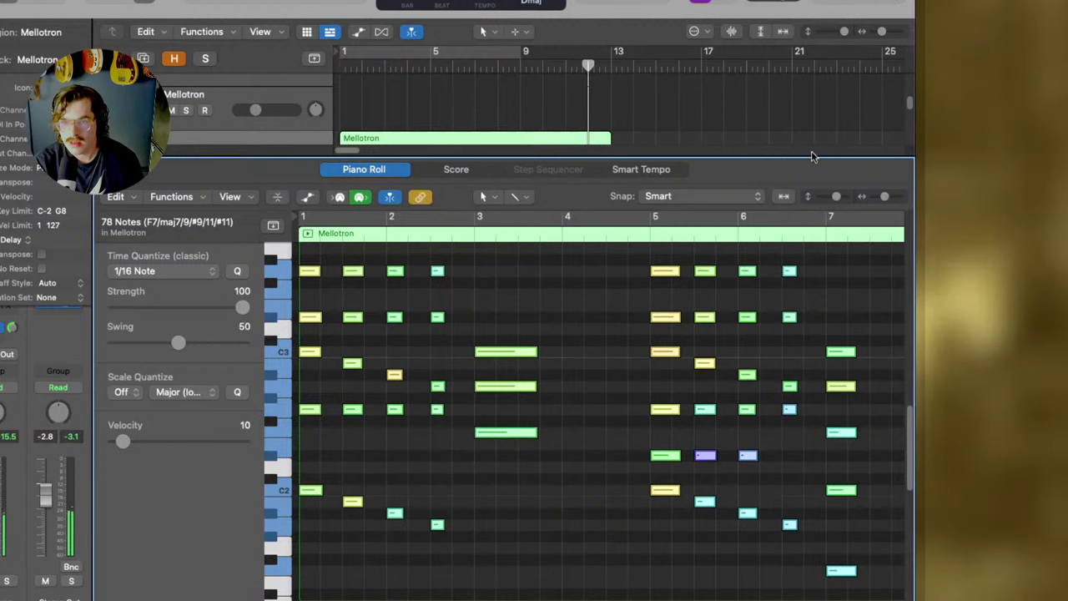
# Widen the project window and play the Mellotron recording, following its notes up to the last chord.
pyautogui.moveTo(918, 498); pyautogui.dragTo(1045, 497)
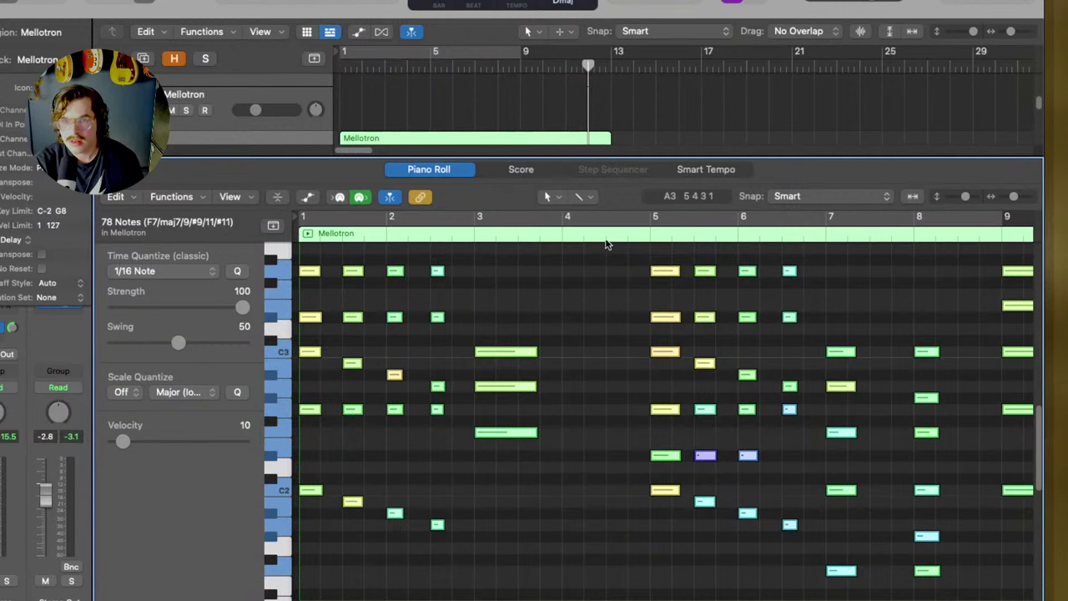
pyautogui.press('space')
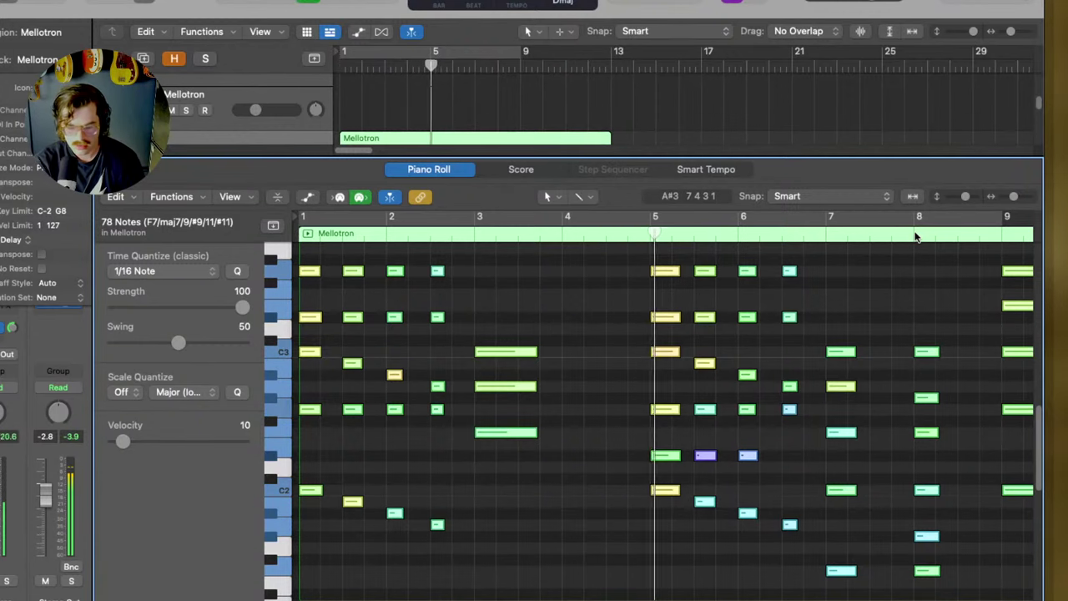
pyautogui.press('z')
pyautogui.scroll(-2, 810, 315)
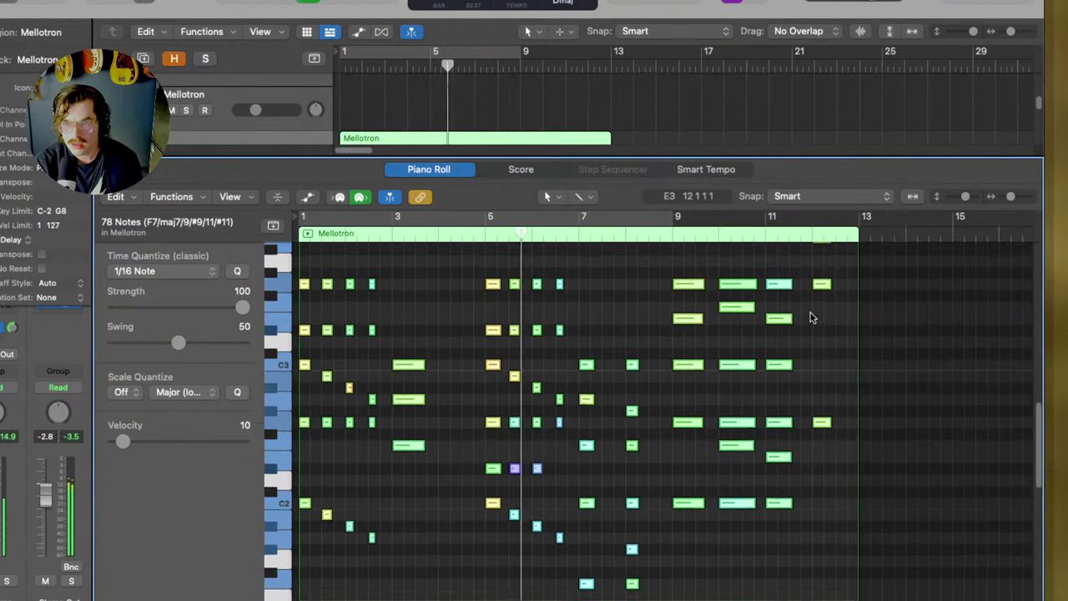
pyautogui.scroll(1, 827, 314)
pyautogui.scroll(1, 829, 309)
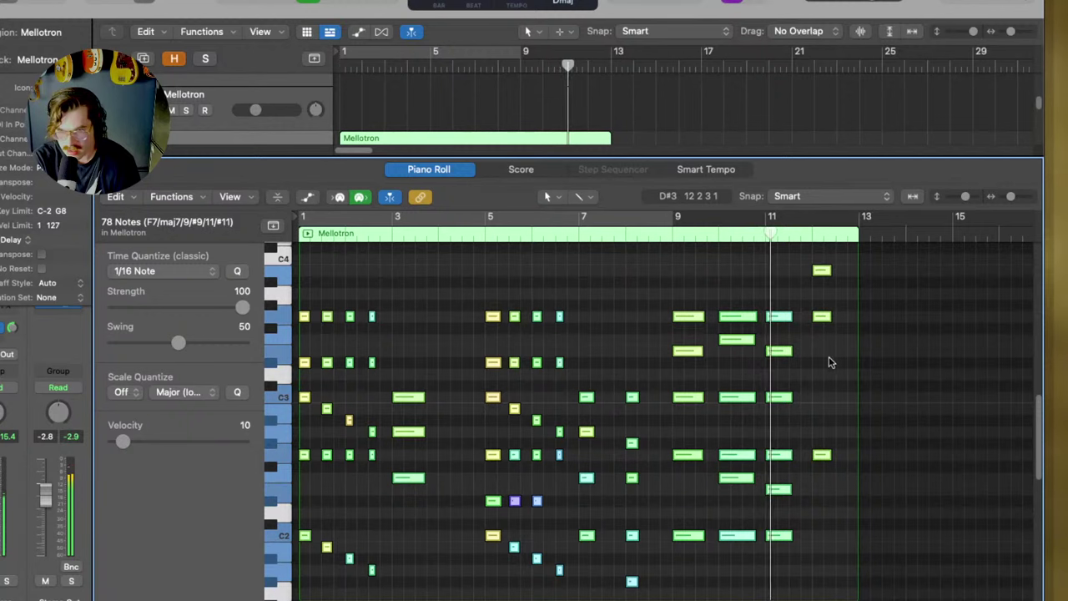
pyautogui.scroll(3, 835, 380)
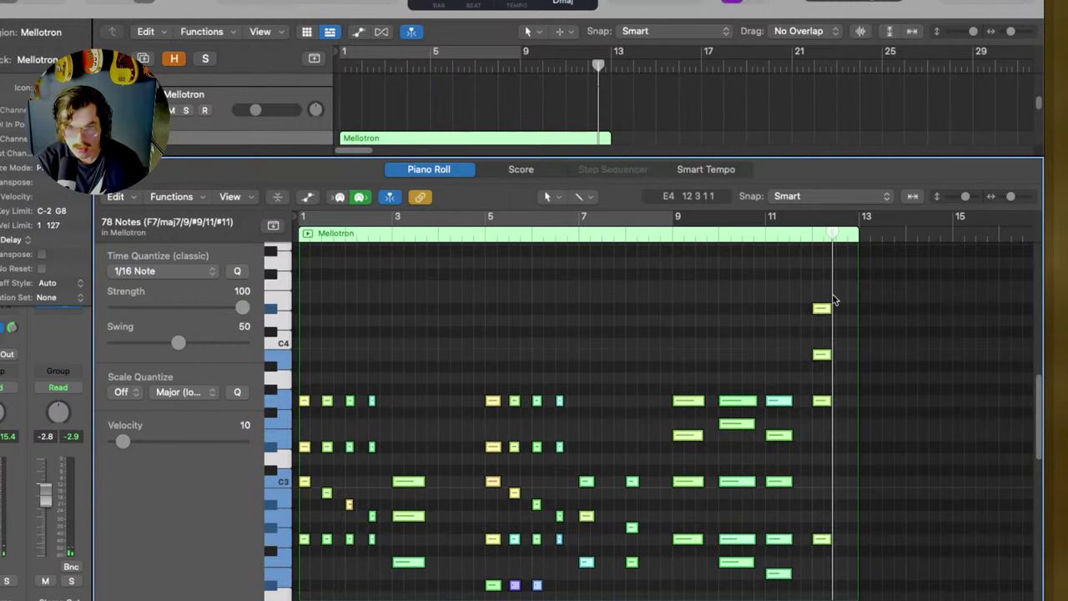
# Transpose only the D#4 note of the bar 12 chord down one octave to D#3 and play the region's ending.
pyautogui.hotkey('alt', 'shift', 'Down')
pyautogui.hotkey('alt', 'shift', 'Up')
pyautogui.click(854, 342)
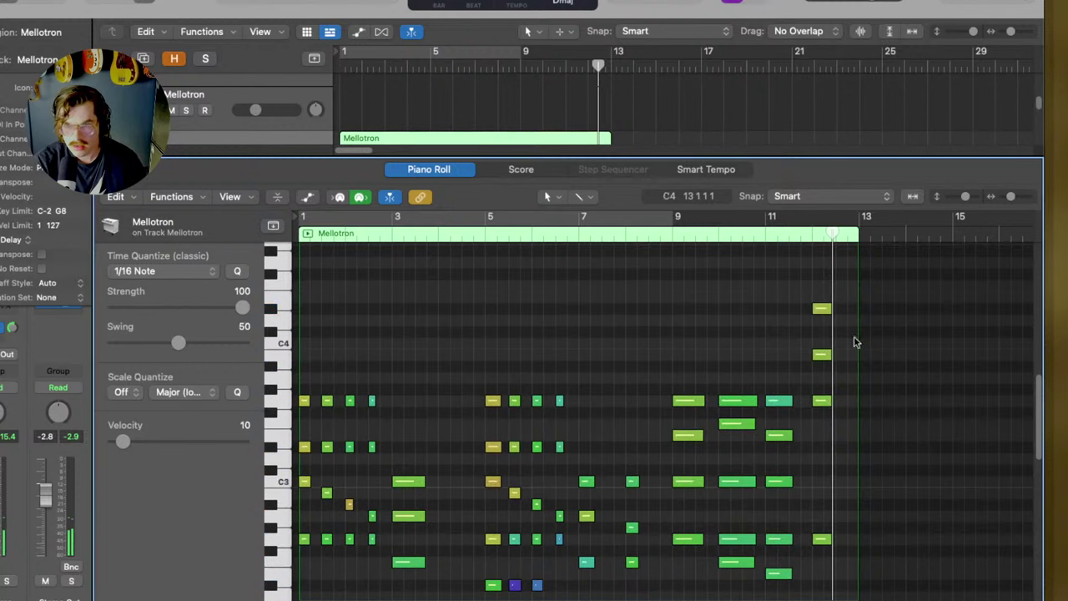
pyautogui.click(822, 309)
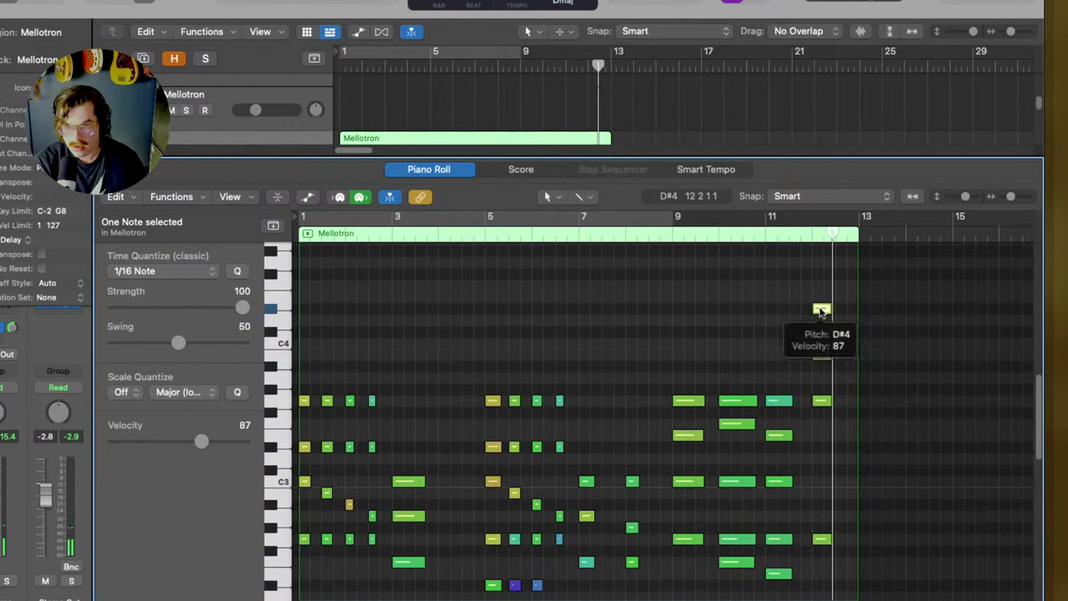
pyautogui.hotkey('alt', 'shift', 'Down')
pyautogui.press('space')
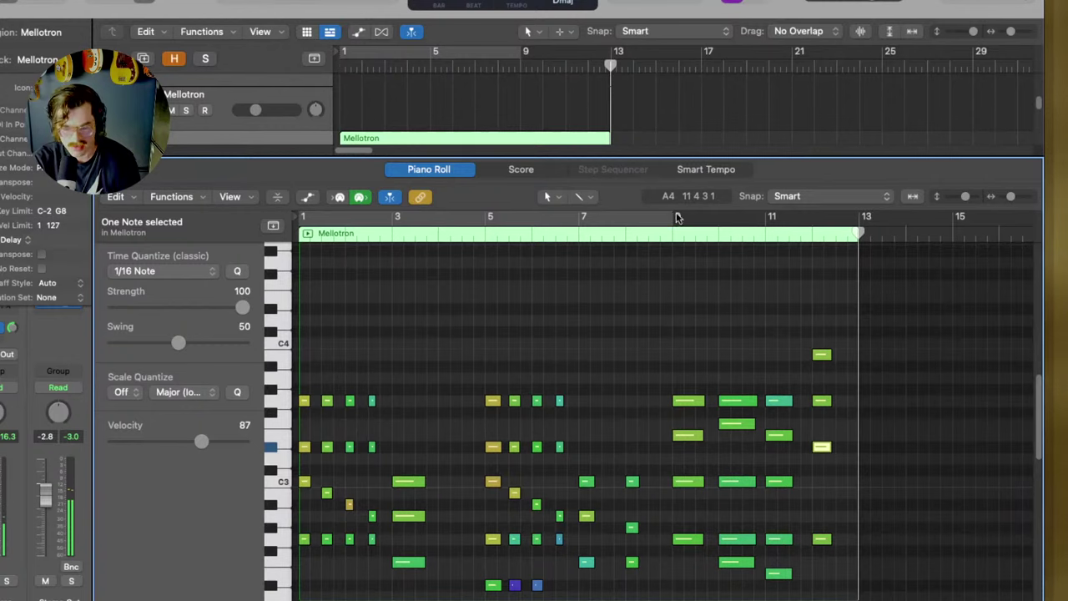
# Close the note editor, loop the Mellotron region out to bar 25, and trim the drum region to end at bar 25.
pyautogui.press('o')
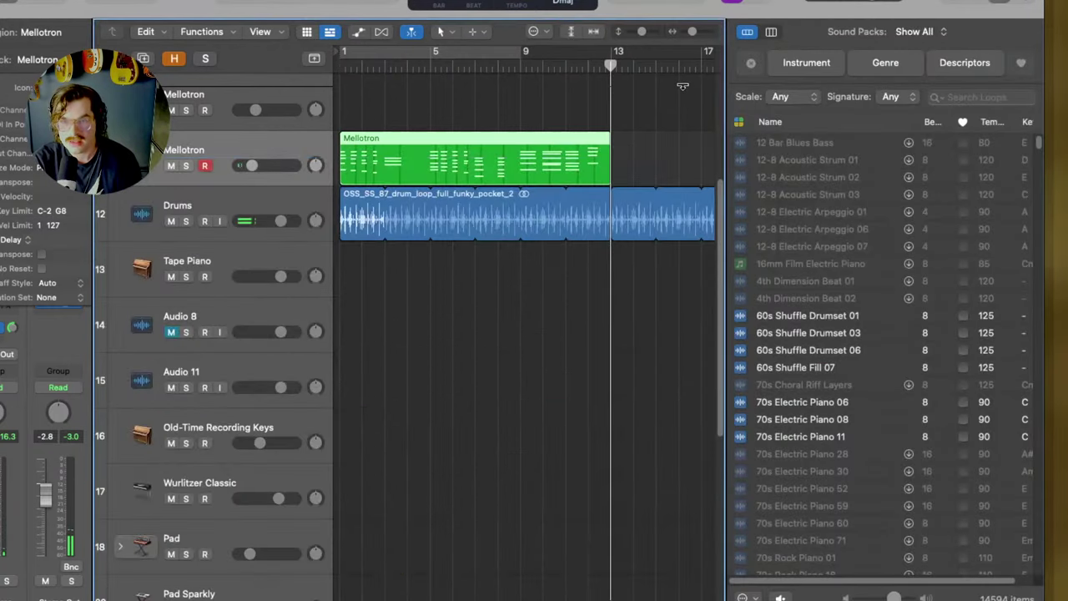
pyautogui.press('p')
pyautogui.press('o')
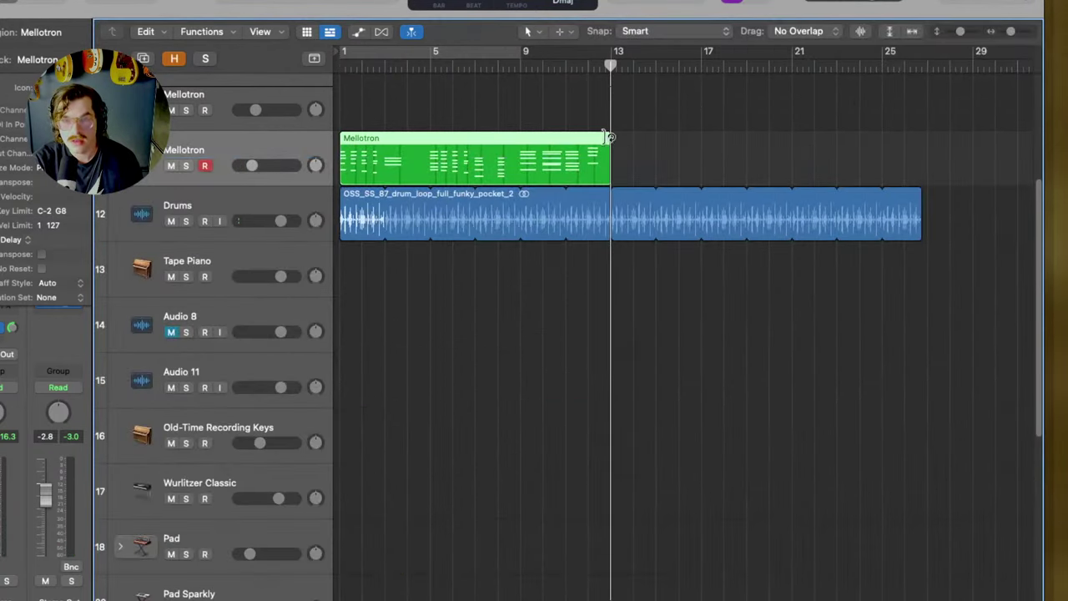
pyautogui.moveTo(612, 142); pyautogui.dragTo(883, 157)
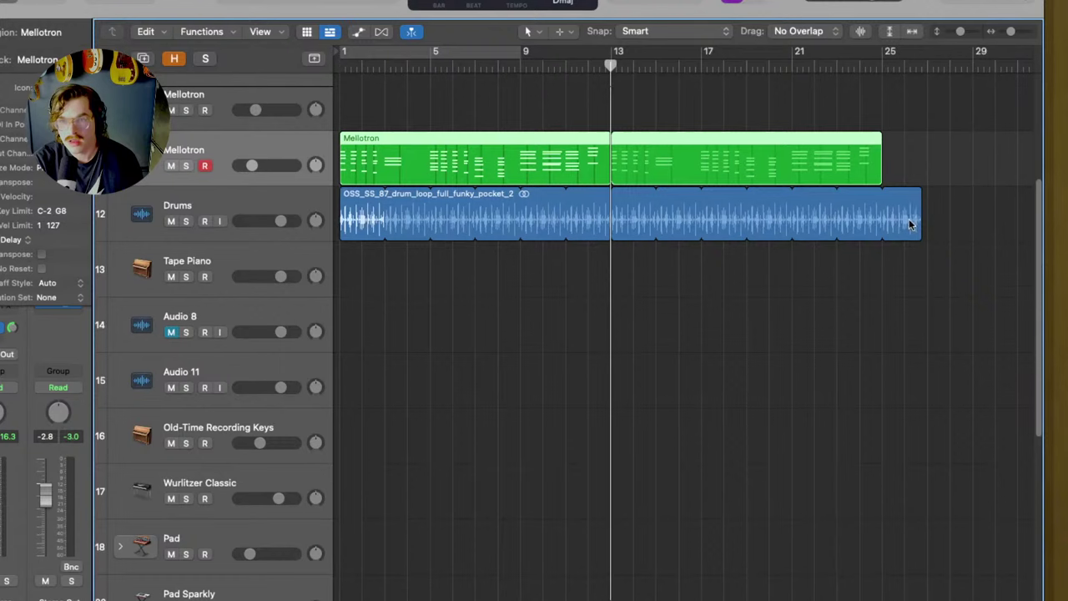
pyautogui.moveTo(913, 213); pyautogui.dragTo(885, 232)
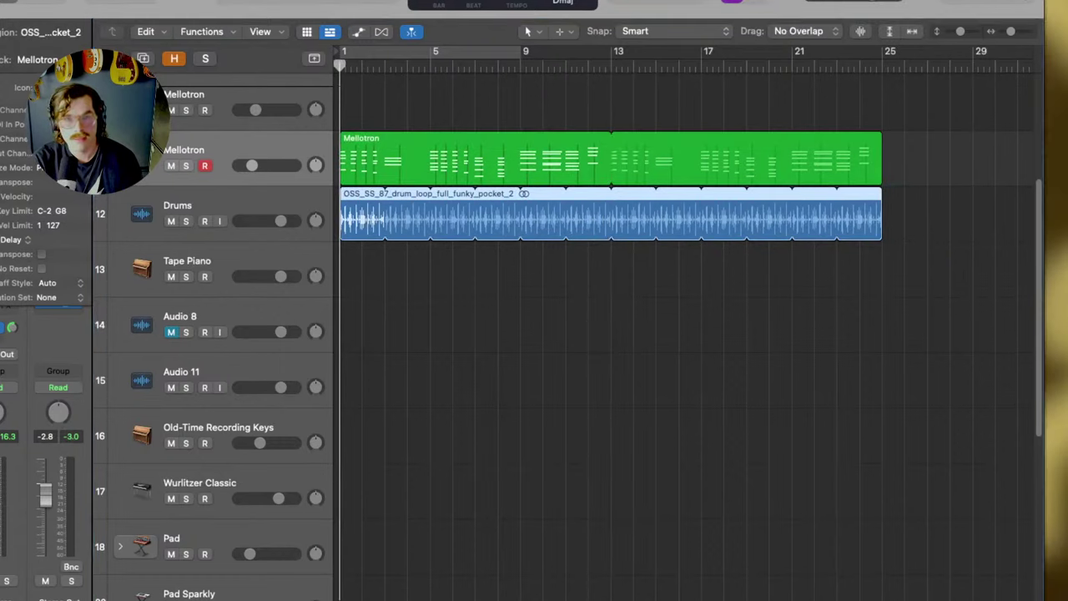
# Play the looped Mellotron and drum arrangement from the start through to bar 25.
pyautogui.click(429, 110)
pyautogui.press('space')
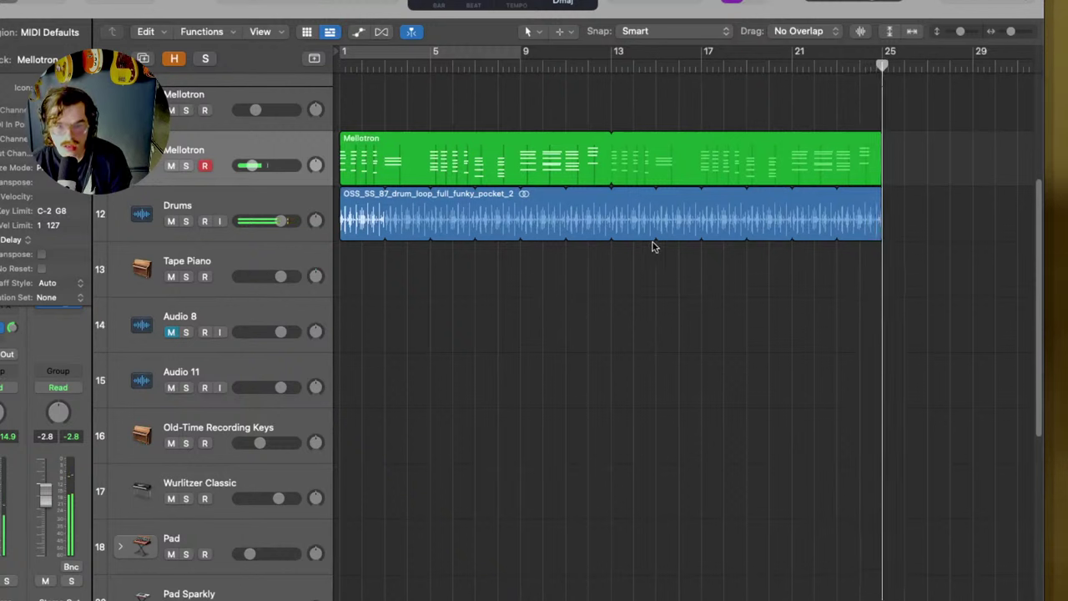
pyautogui.click(873, 167)
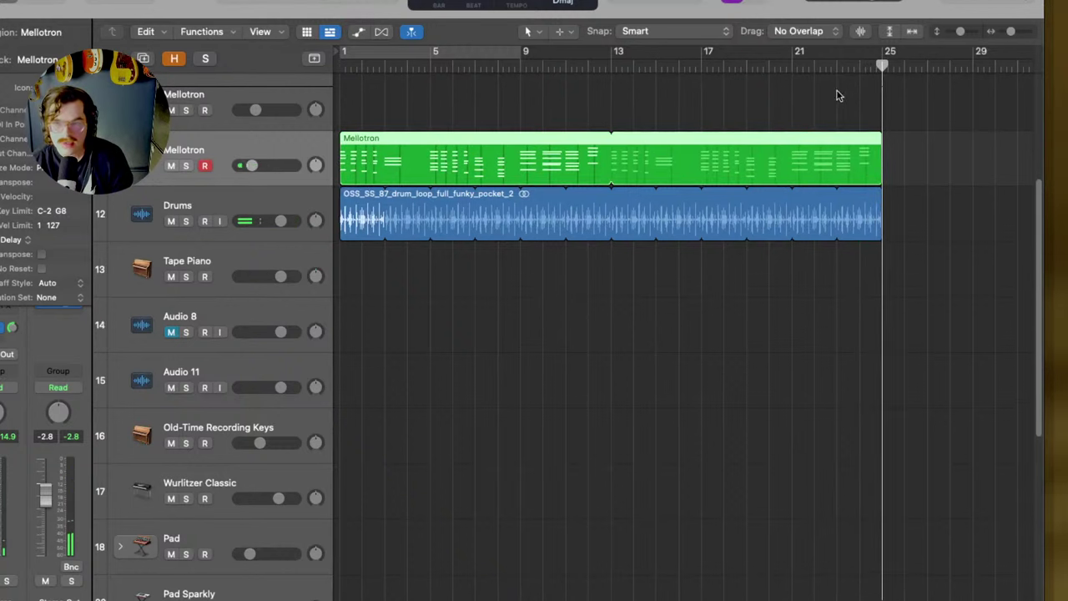
pyautogui.press('space')
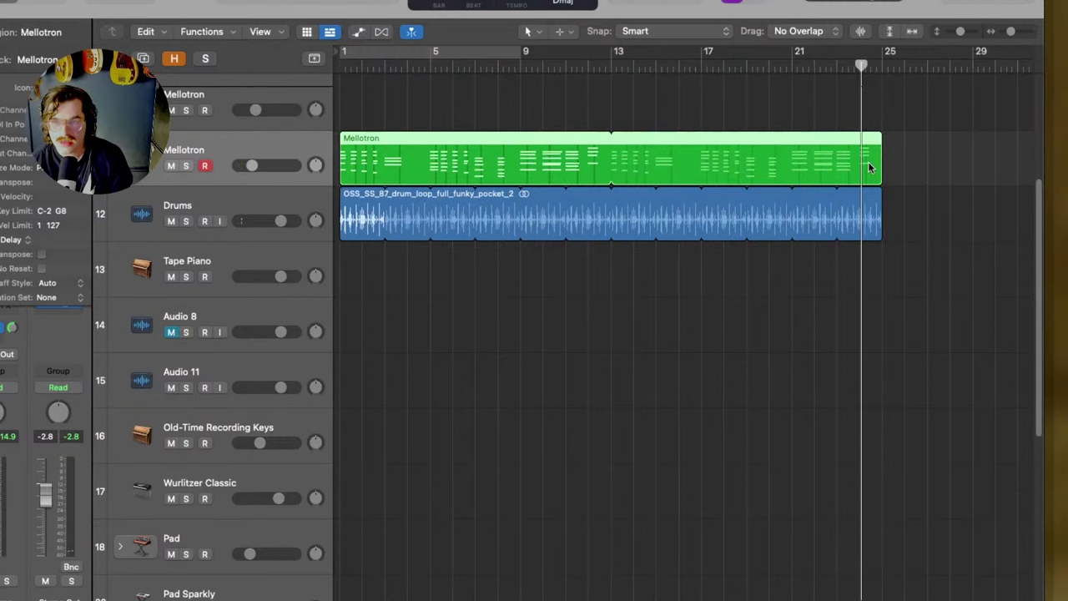
# Open the Mellotron region's notes, move the playhead to the original chord at bar 12, and audition its G2 note.
pyautogui.doubleClick(868, 161)
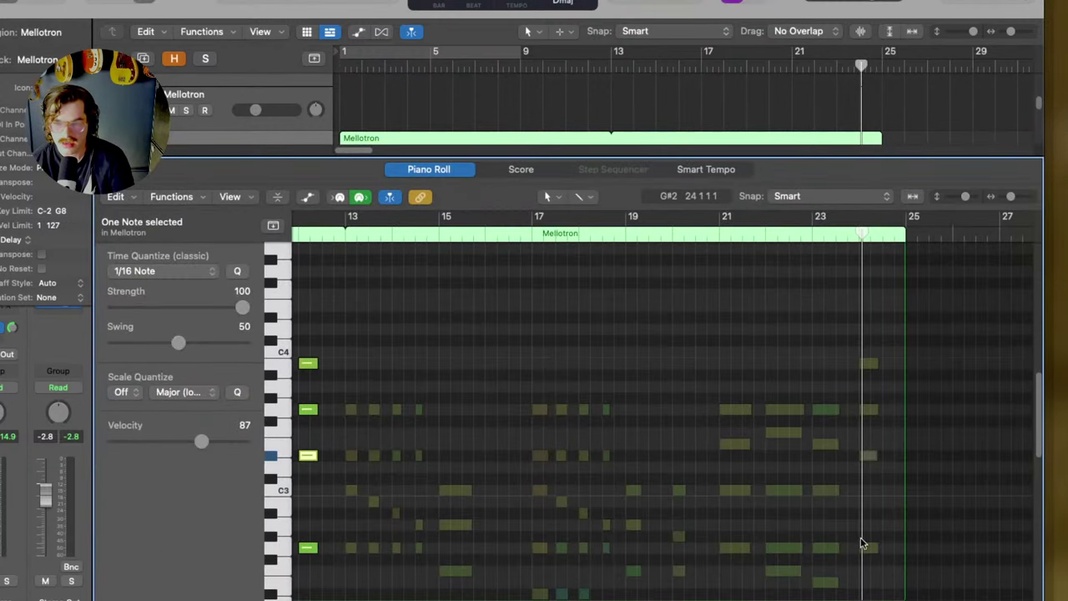
pyautogui.click(870, 454)
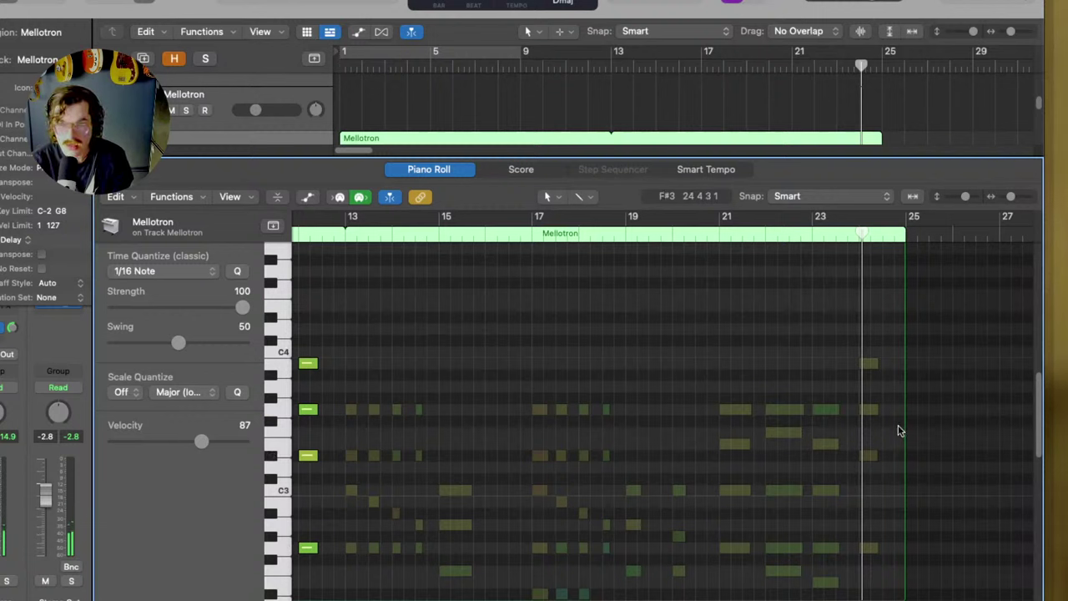
pyautogui.click(838, 111)
pyautogui.click(810, 143)
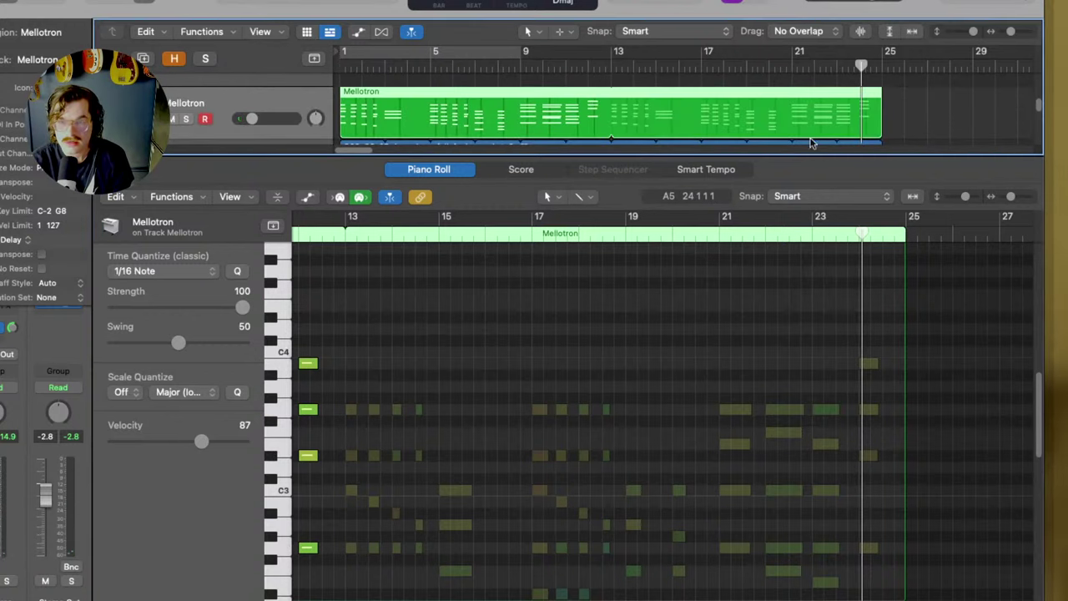
pyautogui.moveTo(598, 69); pyautogui.dragTo(587, 67)
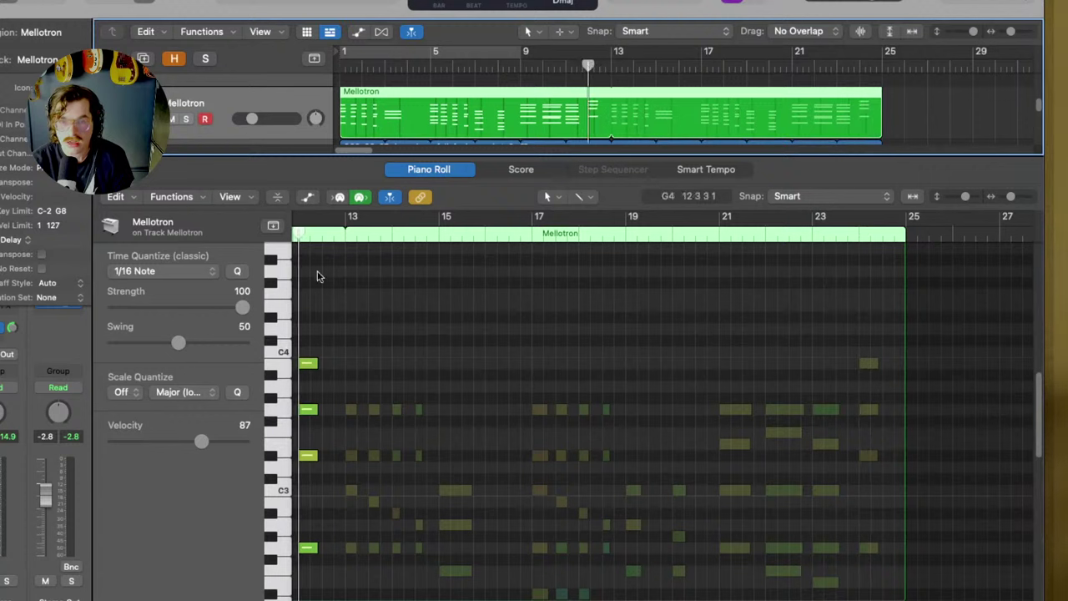
pyautogui.click(308, 551)
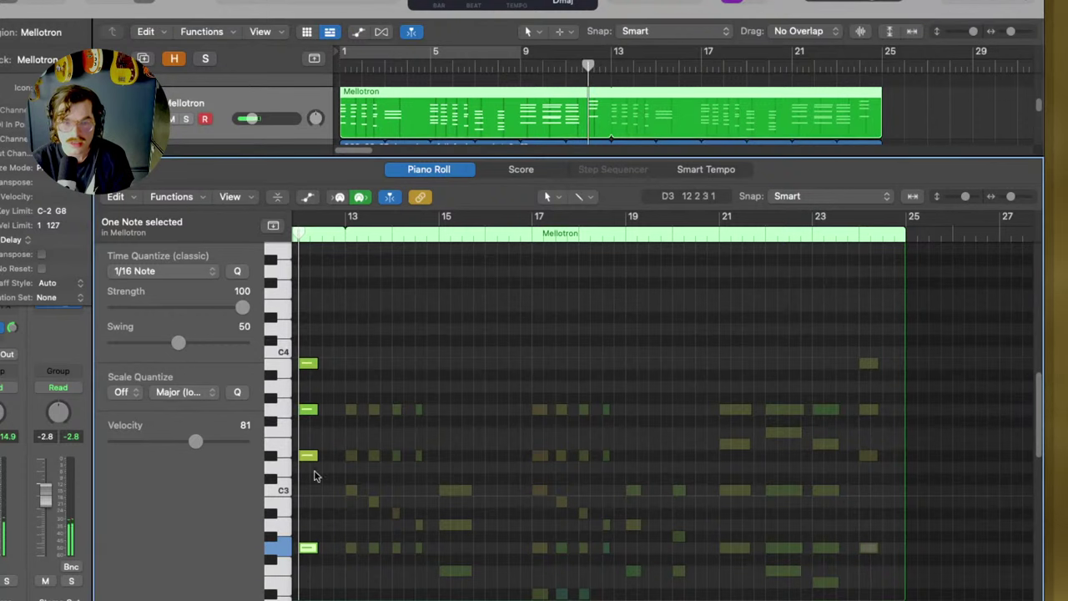
# Revoice the bar 12 chord by lowering D#3 to B2 and G3 to D#3, and taking the B3 note off the top.
pyautogui.click(308, 457)
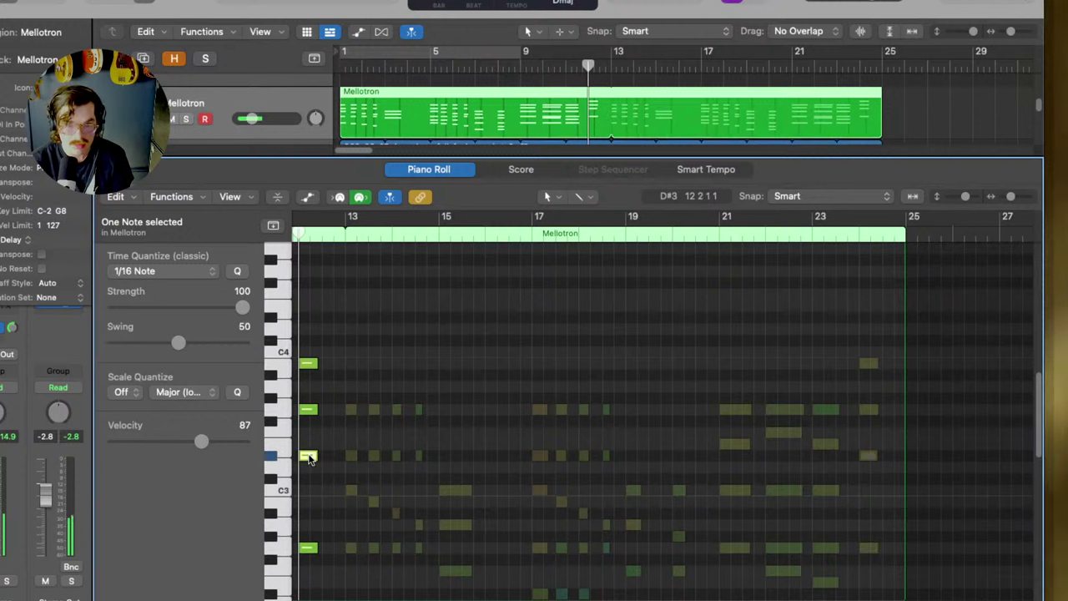
pyautogui.moveTo(304, 461)
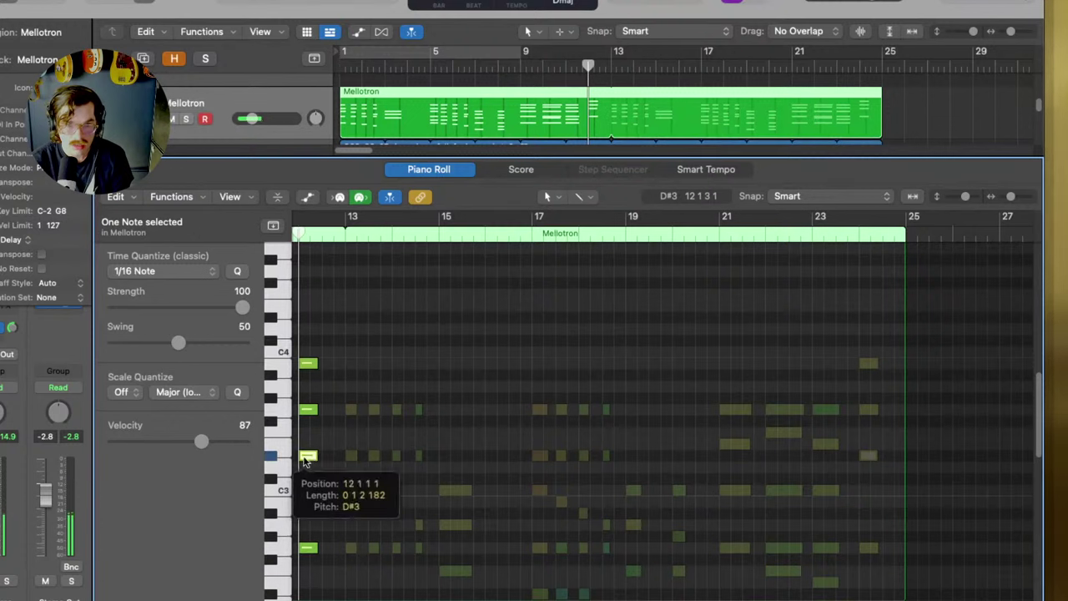
pyautogui.moveTo(304, 462); pyautogui.dragTo(313, 505)
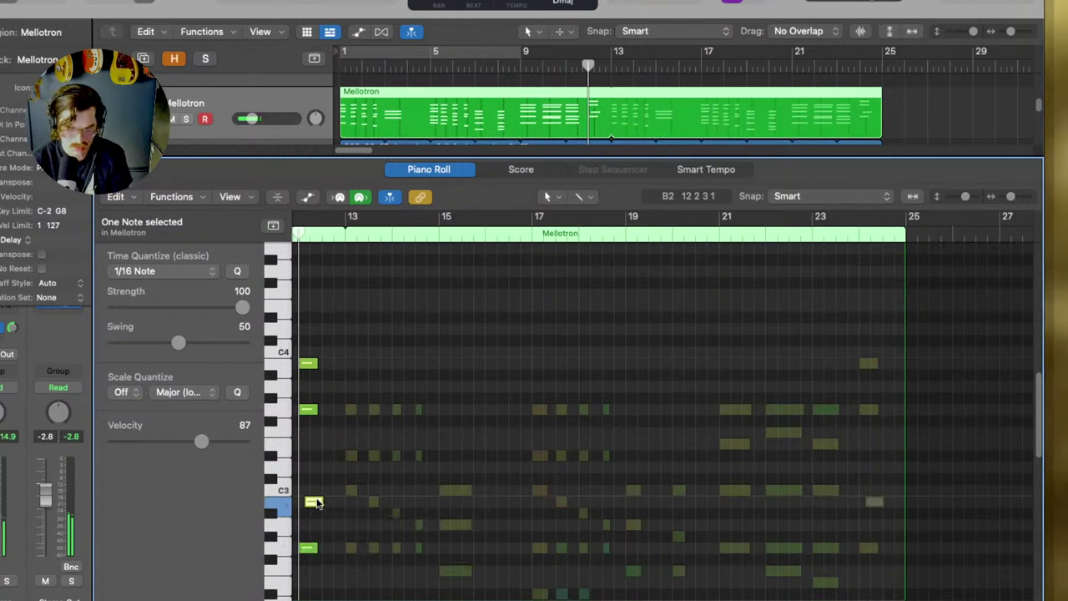
pyautogui.click(310, 408)
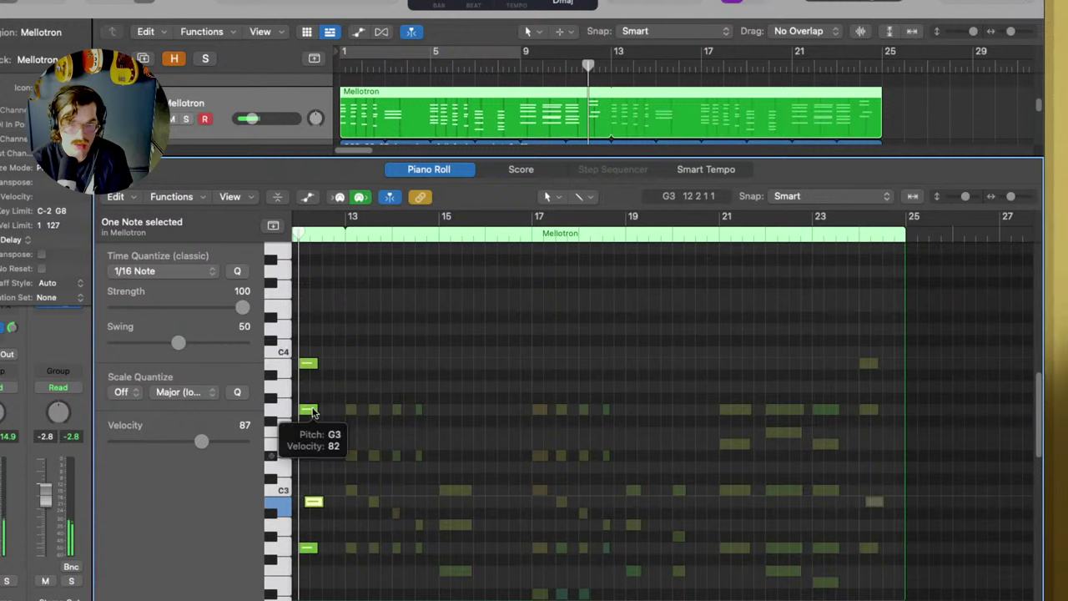
pyautogui.moveTo(313, 412); pyautogui.dragTo(313, 456)
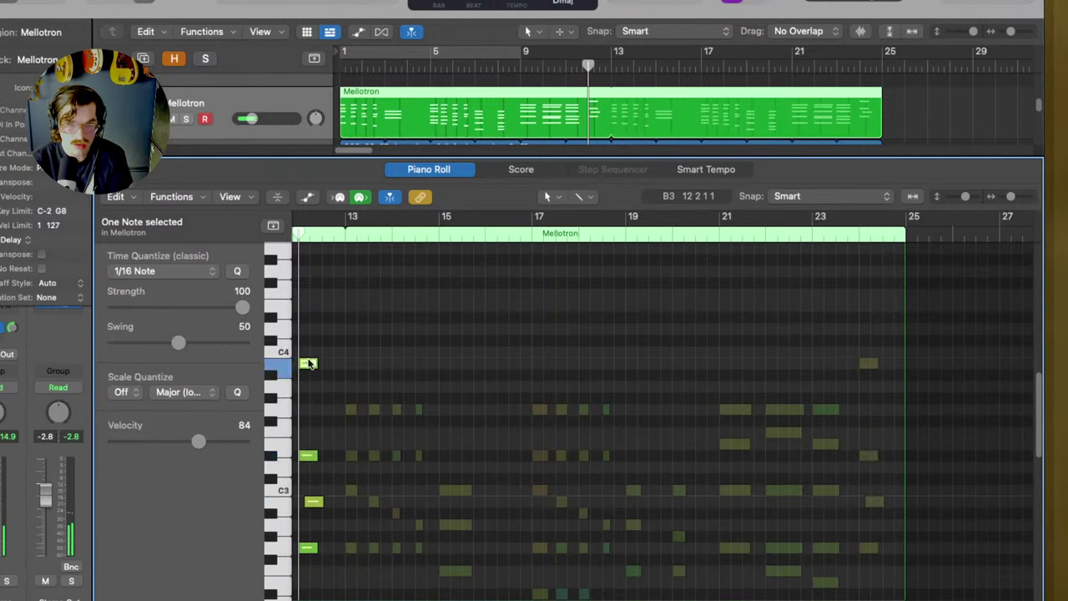
pyautogui.moveTo(308, 364); pyautogui.dragTo(320, 372)
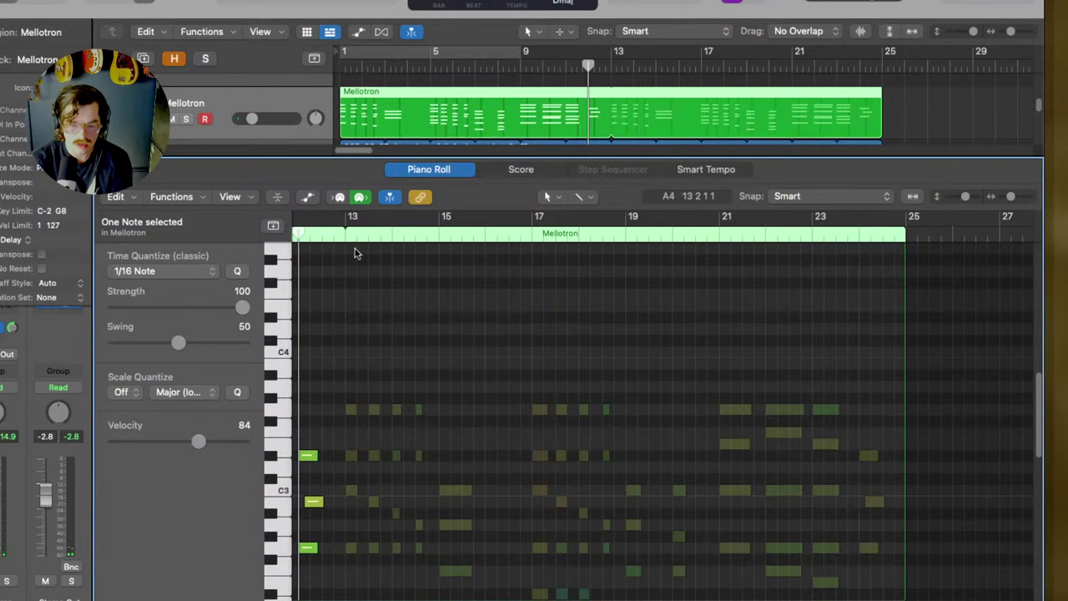
# Align the chord's B2 note with the start of bar 12 and return the playhead to the beginning.
pyautogui.press('super+Left')
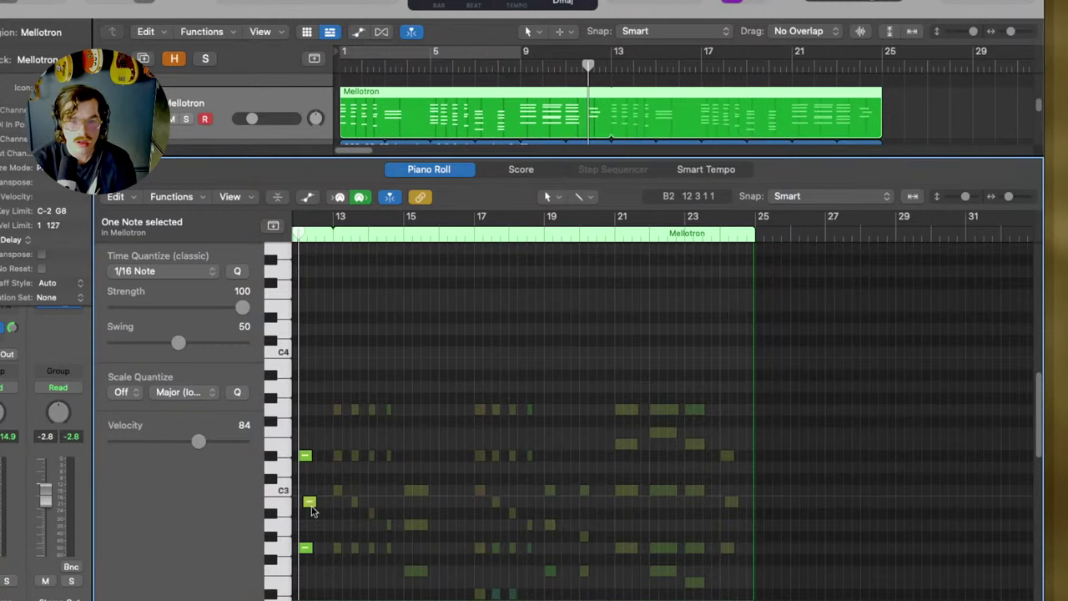
pyautogui.moveTo(311, 505); pyautogui.dragTo(324, 504)
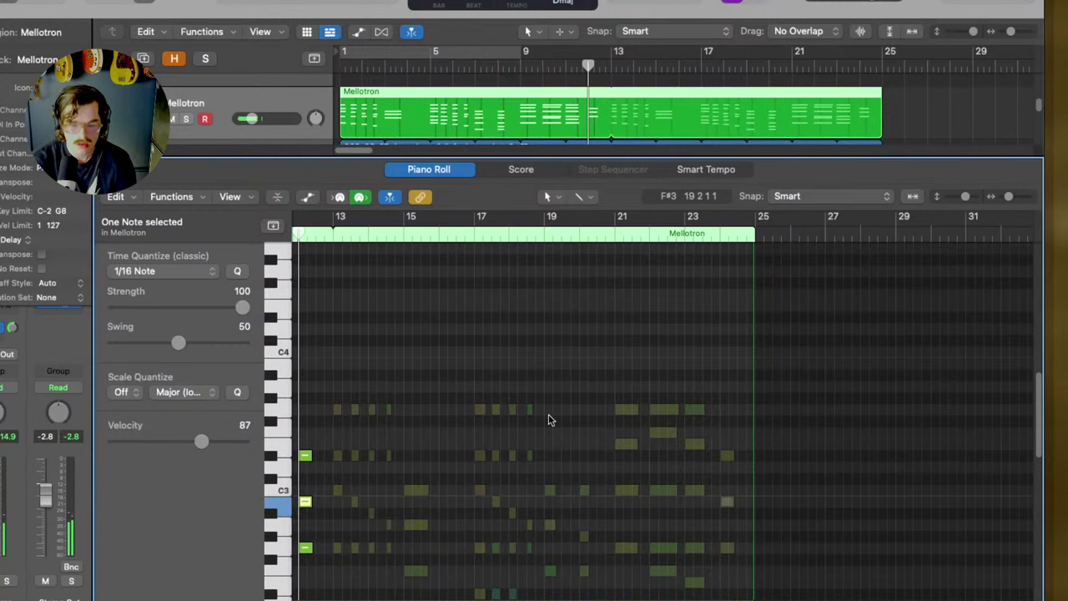
pyautogui.press('Return')
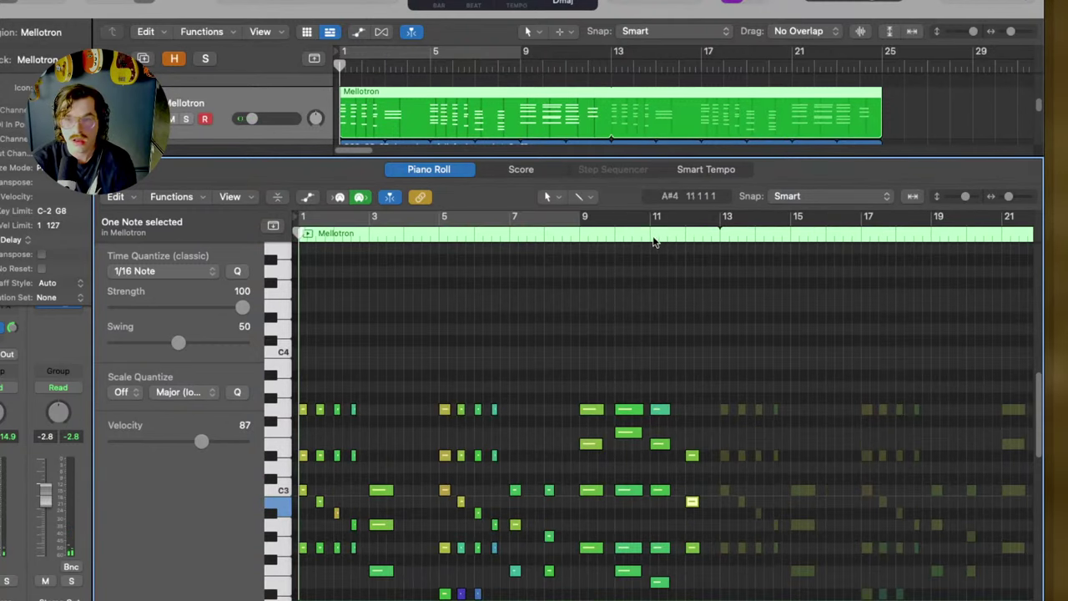
# Play the revoiced chord from about bar 11 to check it, and close the note editor.
pyautogui.click(641, 238)
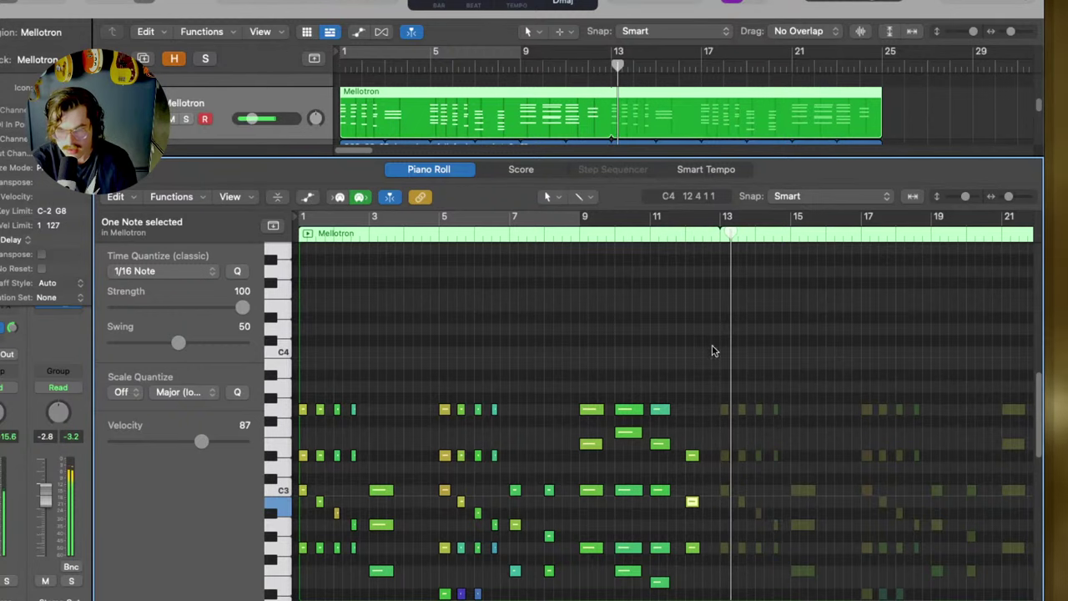
pyautogui.press('p')
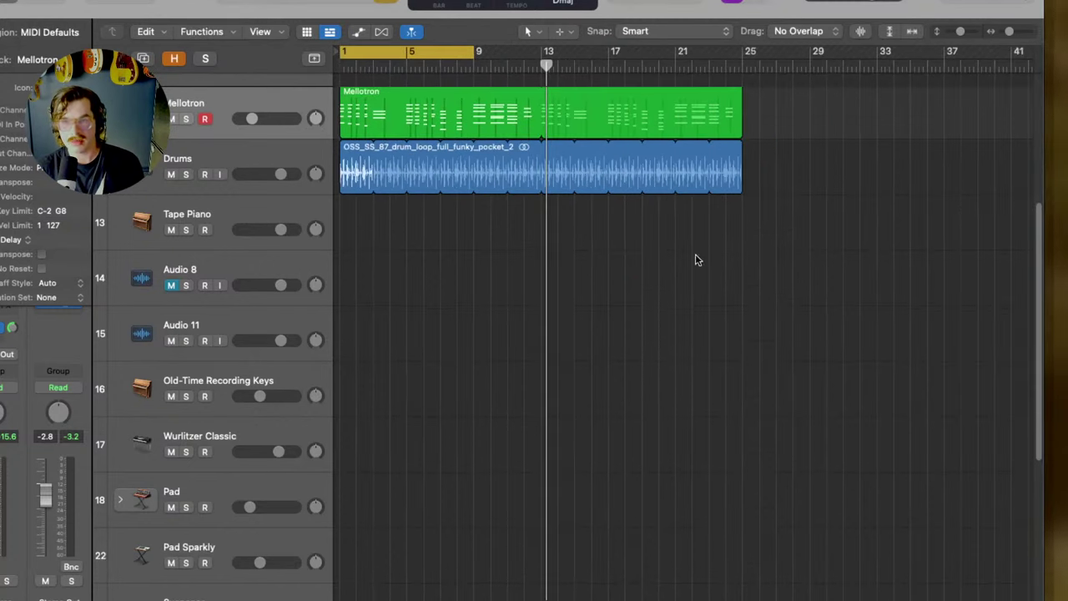
# Extend the looped Mellotron and drum regions to bar 49 and stretch the cycle range to cover bars 1 to 49.
pyautogui.press('super+Left')
pyautogui.press('super+Left')
pyautogui.press('super+Left')
pyautogui.moveTo(539, 97); pyautogui.dragTo(741, 101)
pyautogui.moveTo(543, 150); pyautogui.dragTo(742, 156)
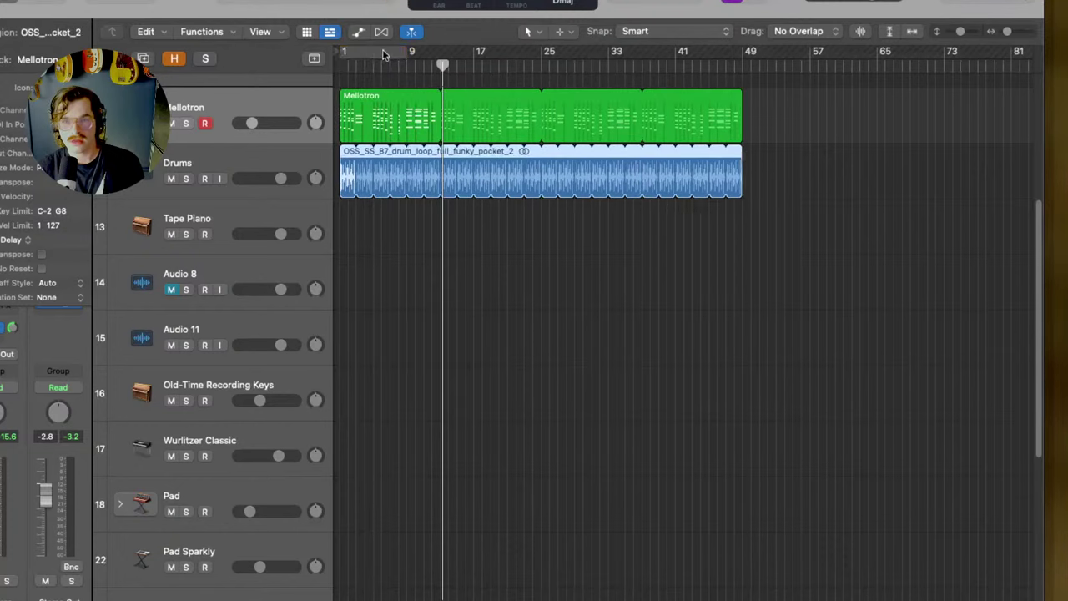
pyautogui.moveTo(402, 50); pyautogui.dragTo(742, 52)
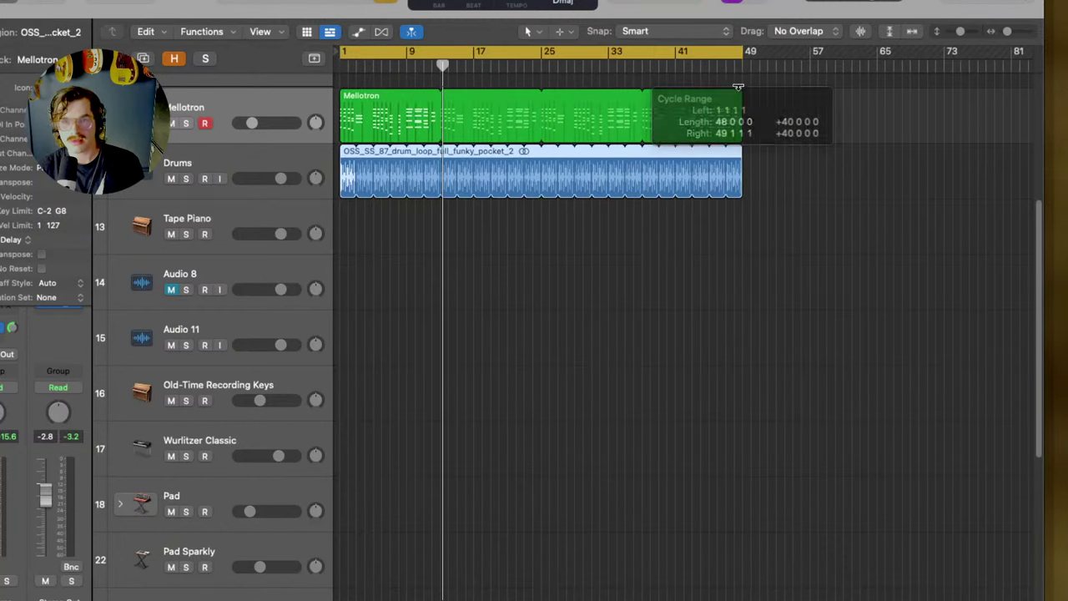
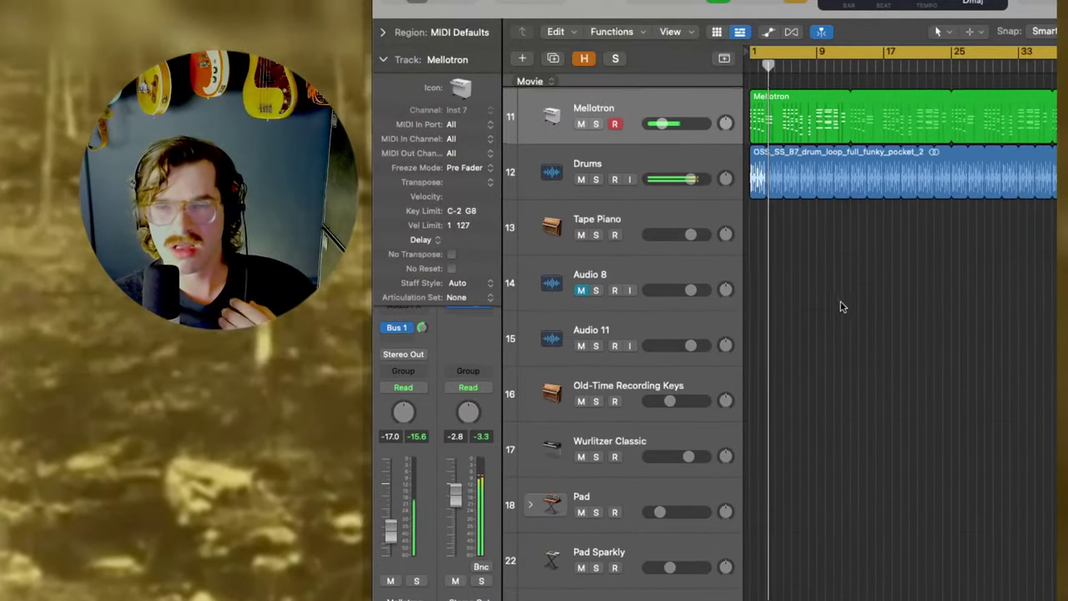
# Copy the looped Mellotron region from track 11 onto the Mellotron track directly above it, starting at bar 1.
pyautogui.scroll(4, 841, 307)
pyautogui.click(779, 245)
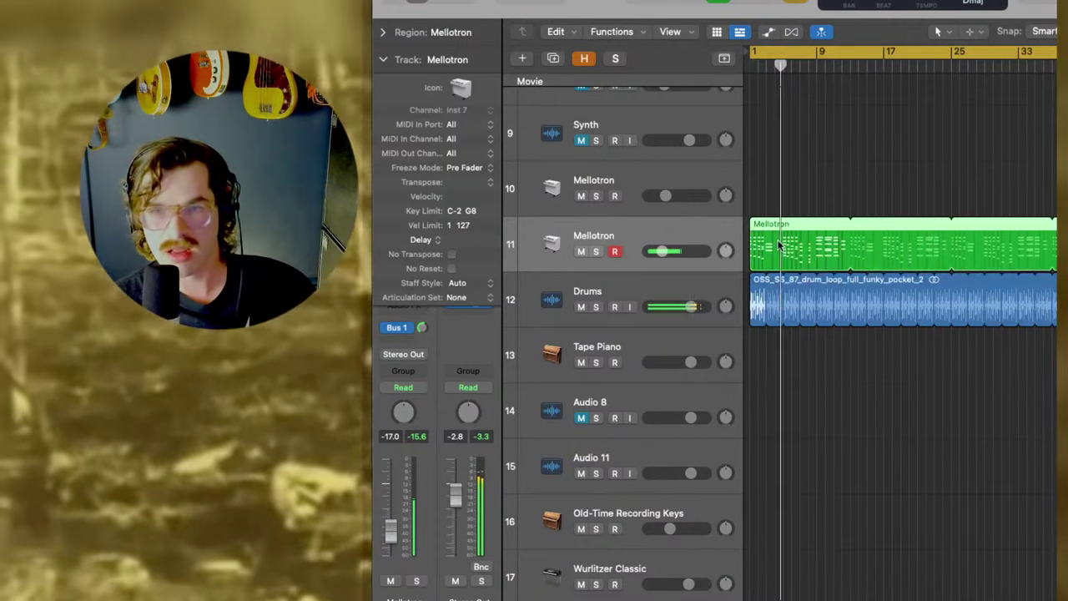
pyautogui.moveTo(779, 245); pyautogui.dragTo(783, 169)
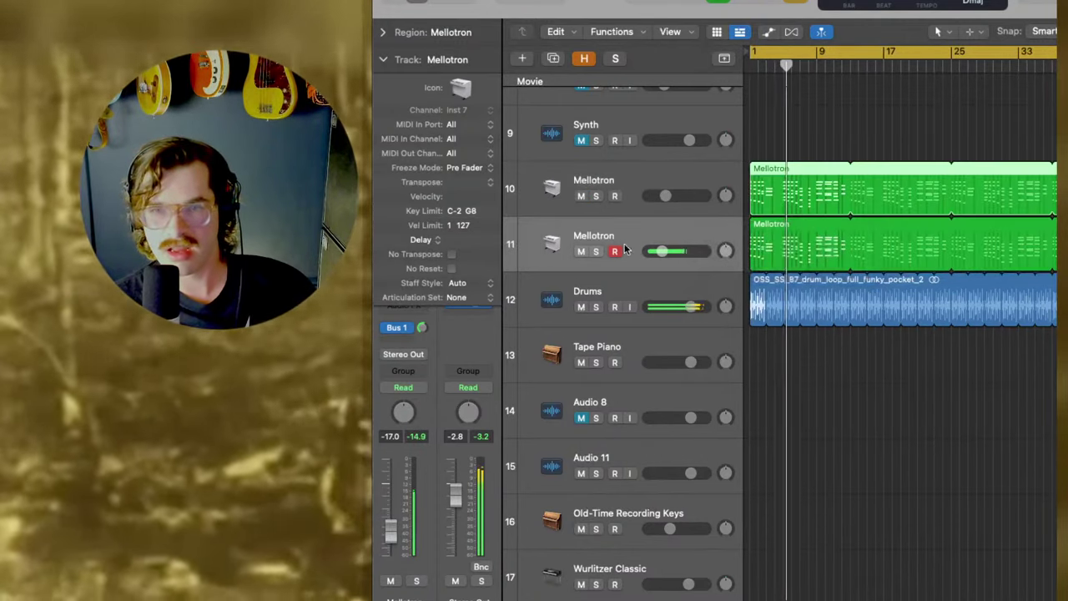
# Solo the track 10 Mellotron and enable its arpeggiator MIDI effect in the mixer.
pyautogui.click(595, 196)
pyautogui.press('x')
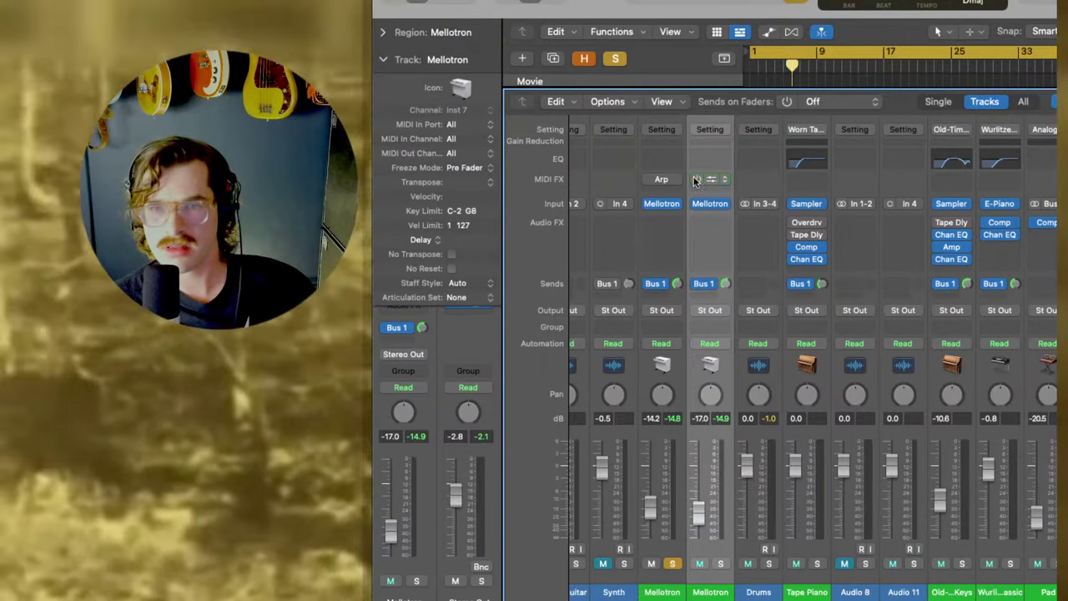
pyautogui.press('x')
pyautogui.press('x')
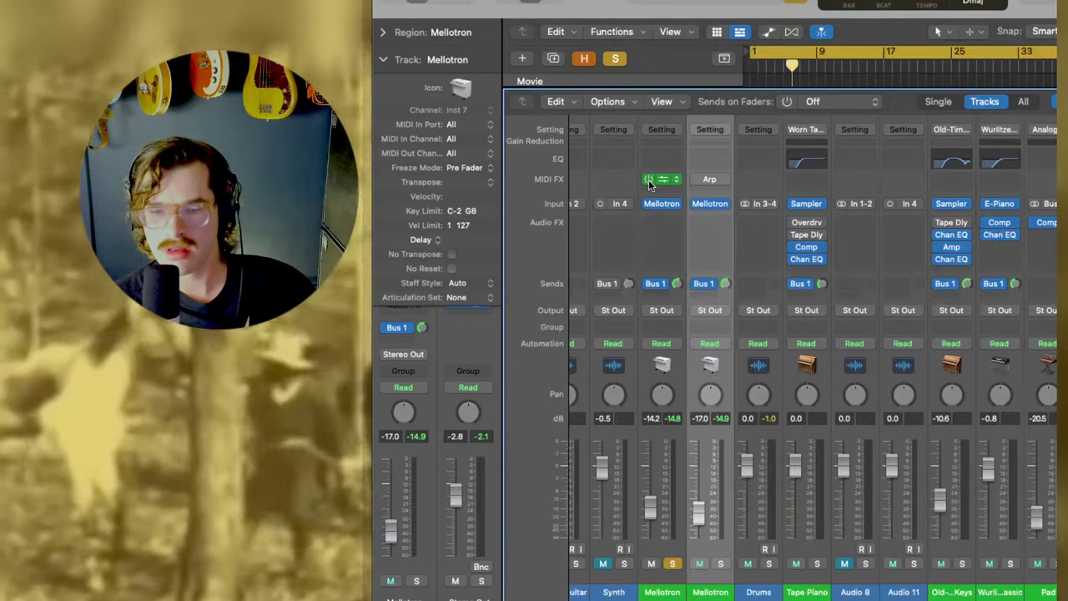
pyautogui.press('x')
pyautogui.press('x')
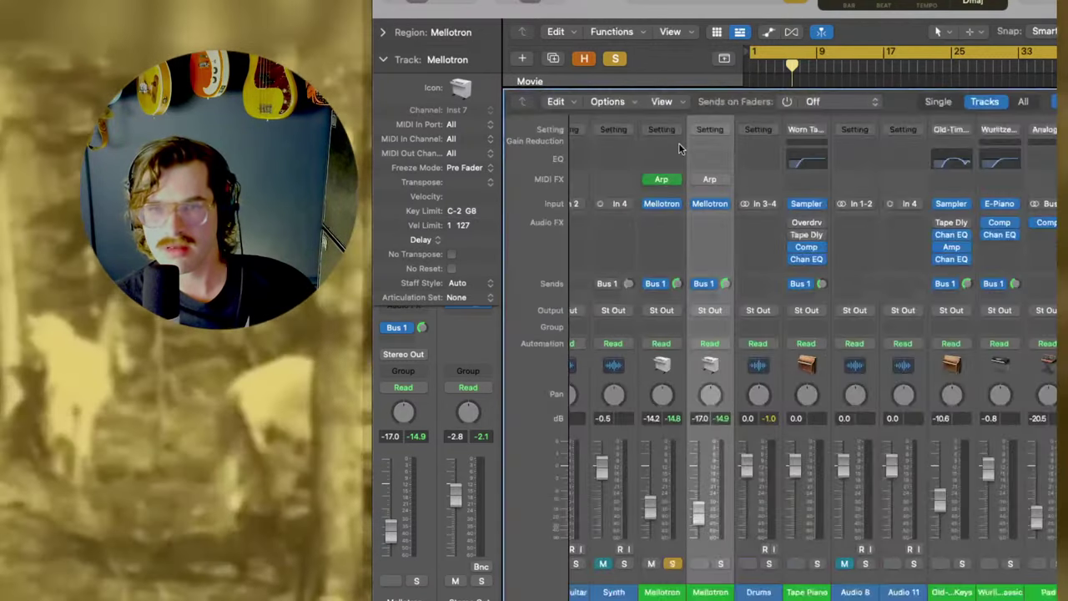
# Open the arpeggiator on the track 10 Mellotron and set its octave range to 2.
pyautogui.click(662, 180)
pyautogui.moveTo(606, 141); pyautogui.dragTo(978, 111)
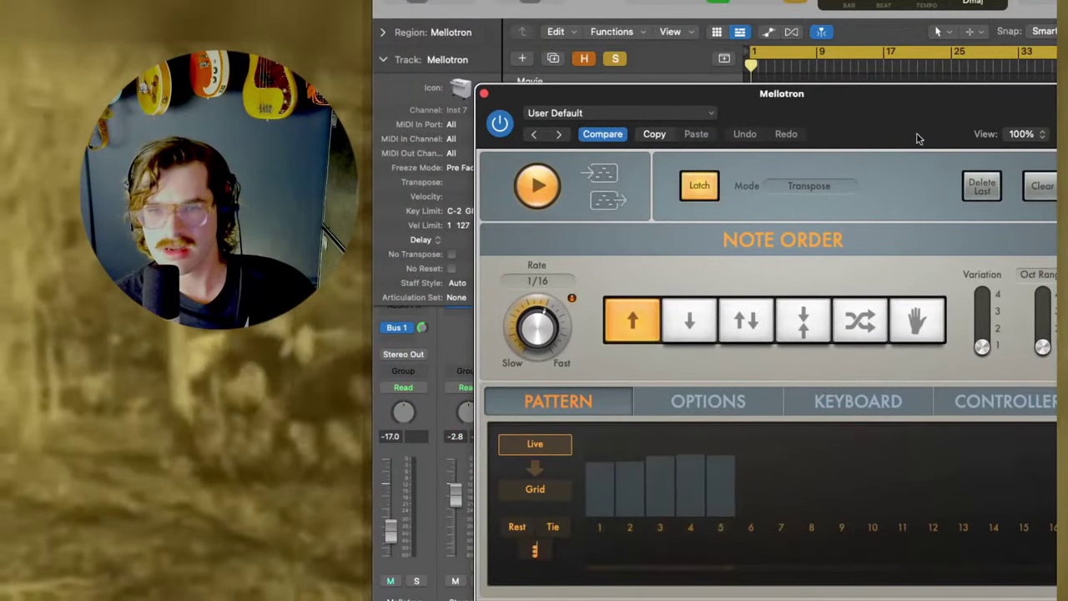
pyautogui.moveTo(843, 134); pyautogui.dragTo(804, 95)
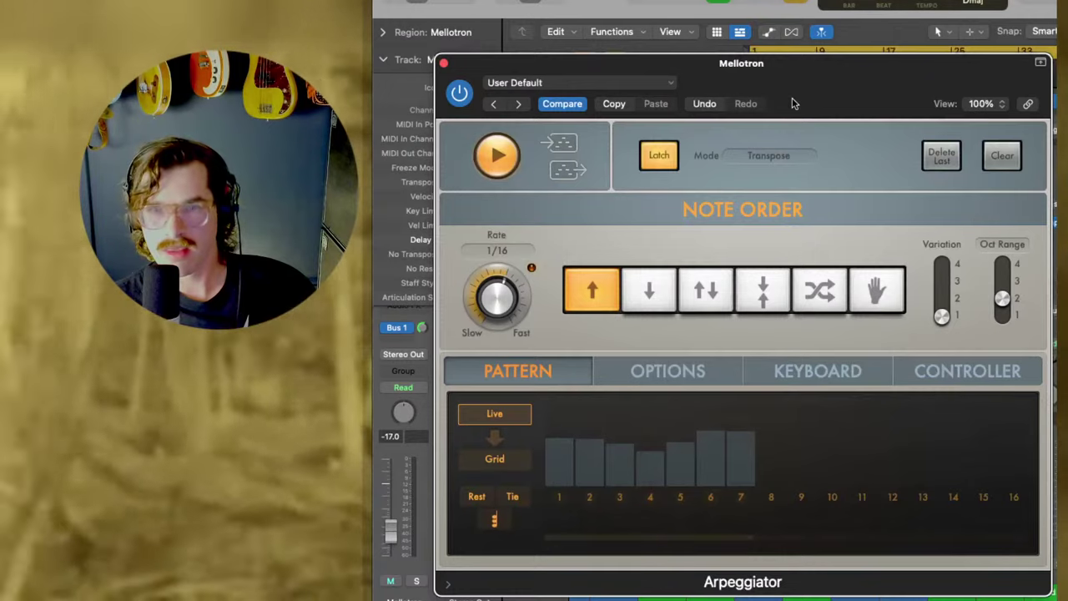
pyautogui.moveTo(794, 104); pyautogui.dragTo(898, 101)
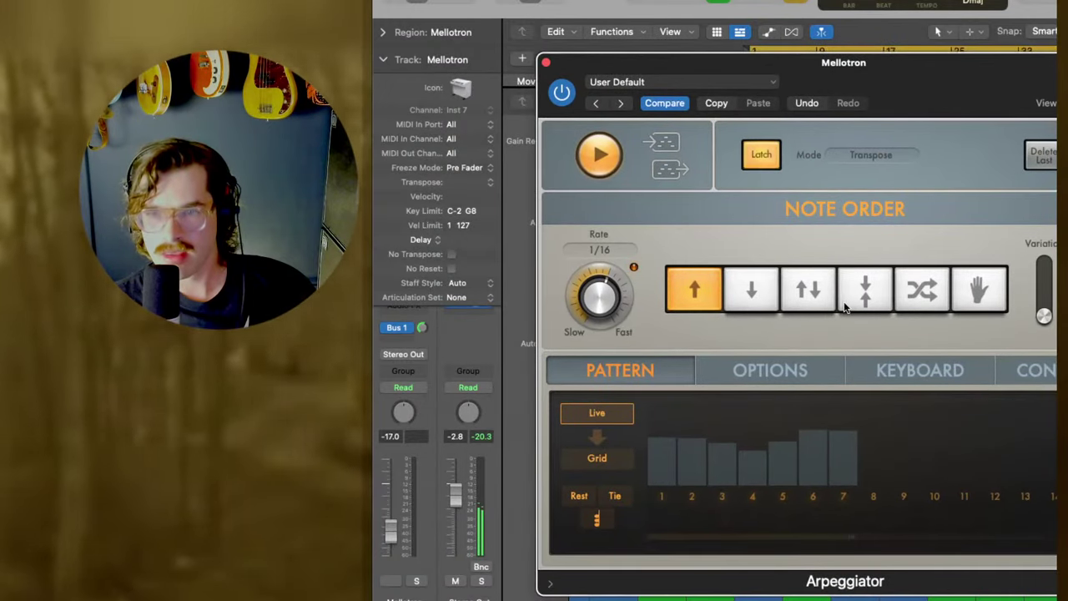
# Try the arpeggiator's converging note order and a 1/8 rate, settling on the up-down order at 1/16.
pyautogui.click(862, 292)
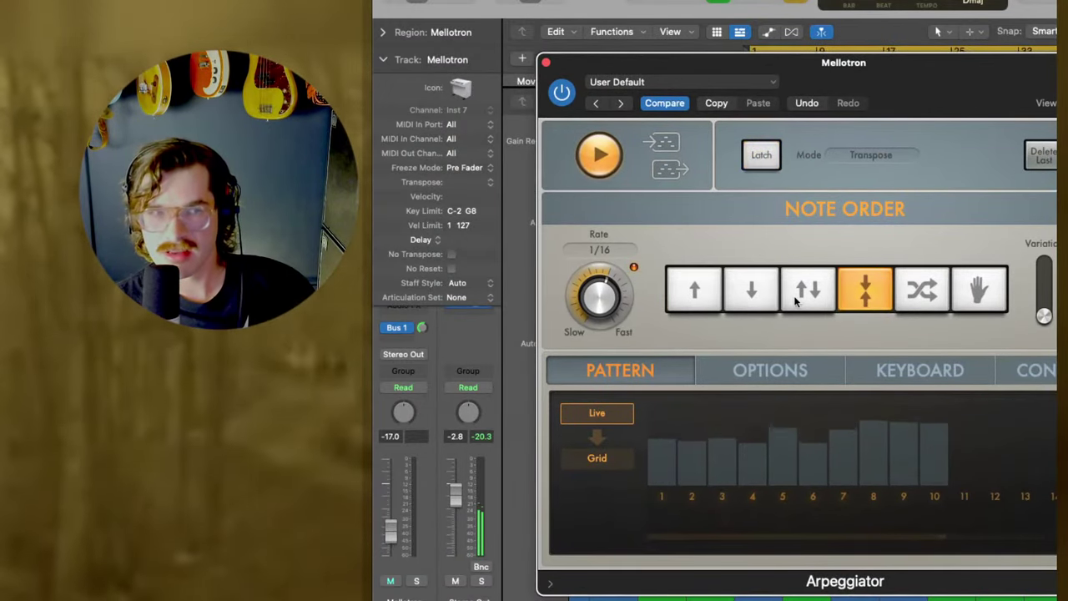
pyautogui.click(795, 294)
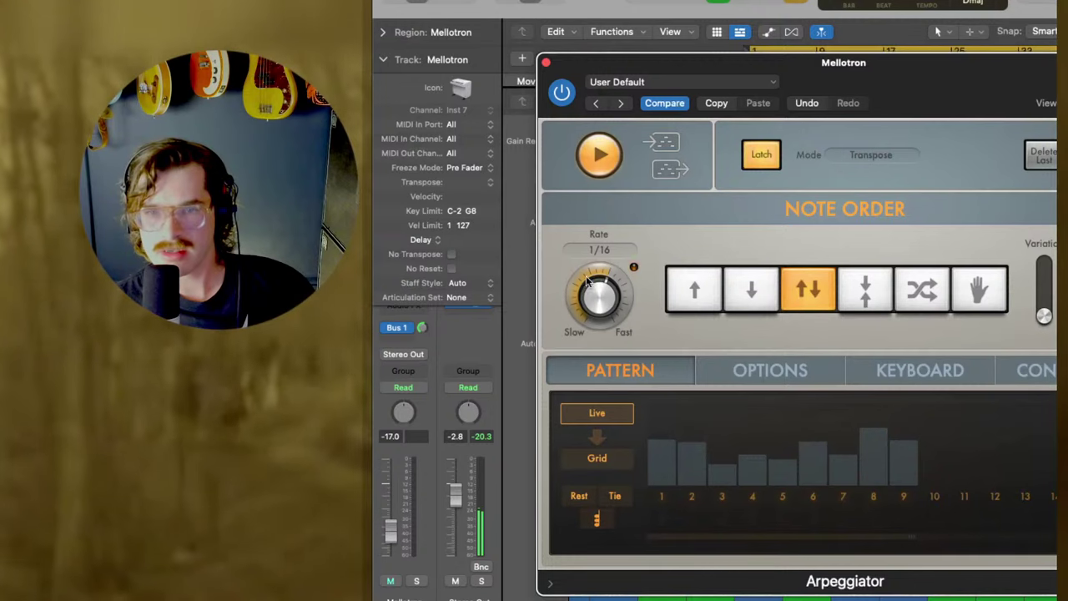
pyautogui.moveTo(588, 282); pyautogui.dragTo(587, 295)
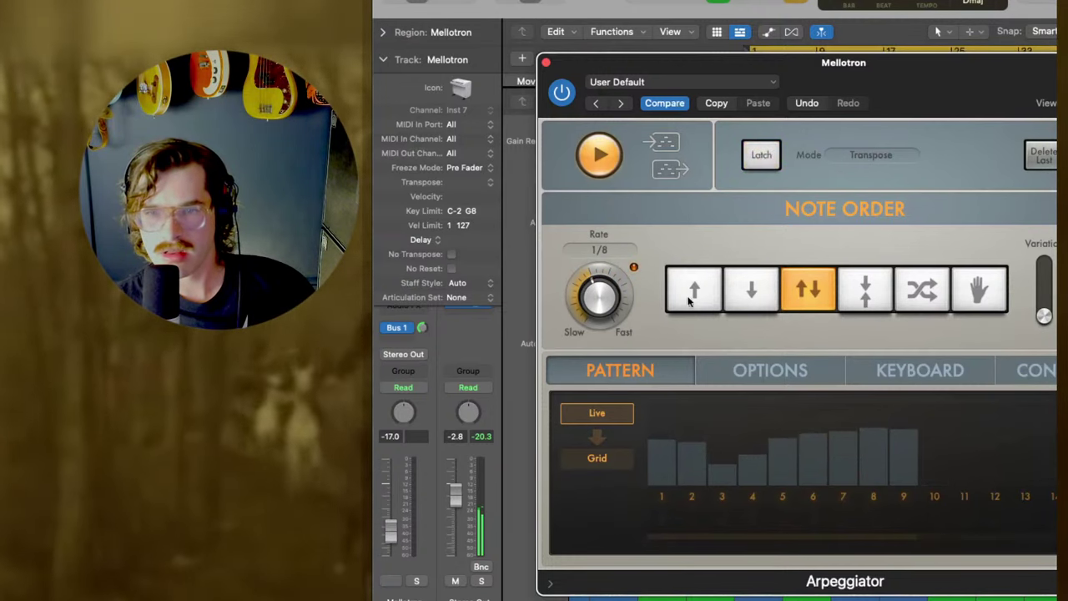
pyautogui.moveTo(608, 294); pyautogui.dragTo(612, 275)
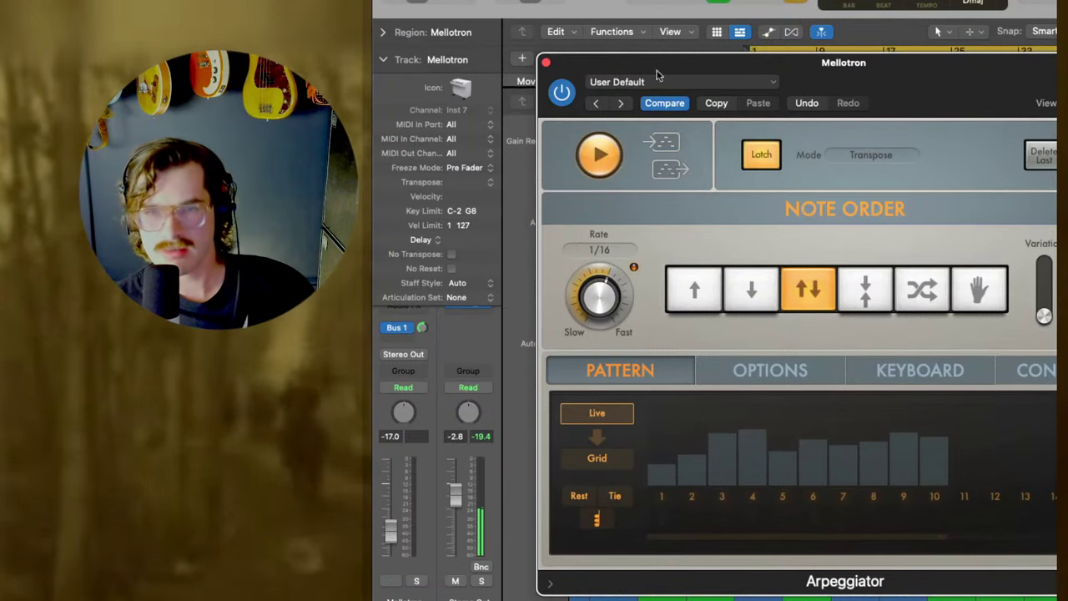
# Unsolo the arpeggiated Mellotron track and set its level to -9.0 dB and the original Mellotron's to -25.5 dB.
pyautogui.moveTo(657, 75); pyautogui.dragTo(963, 71)
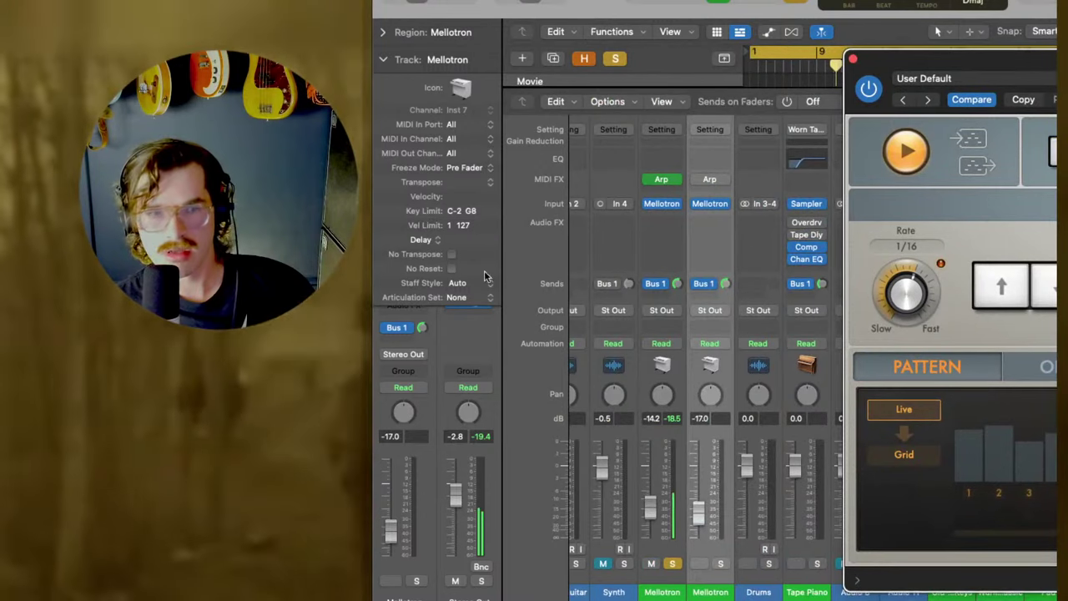
pyautogui.click(673, 564)
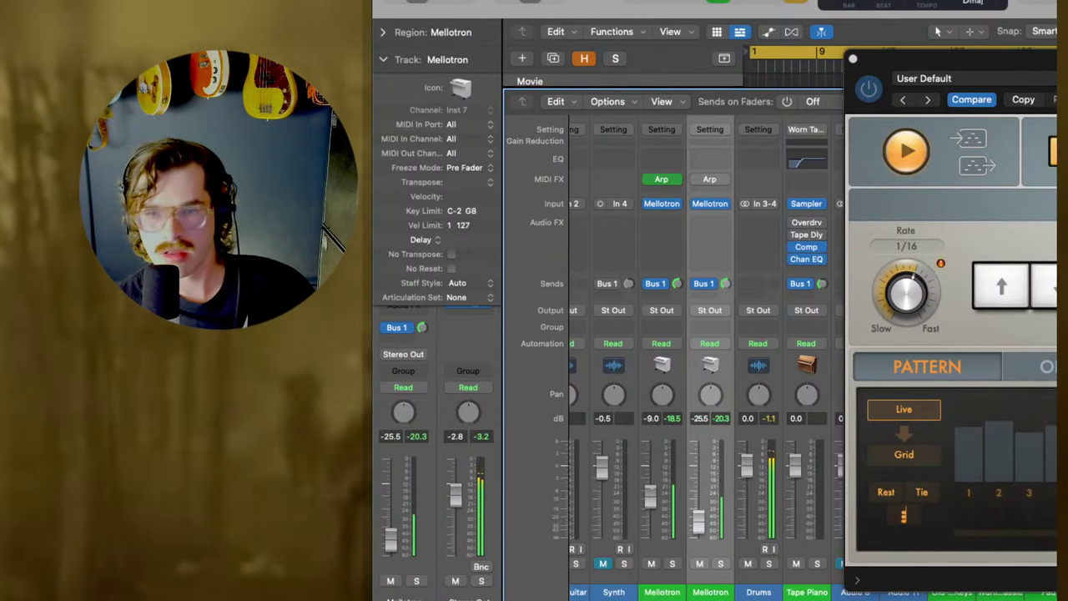
# Set the arpeggiator's variation to 2 and its octave range to 3, and close the effect window.
pyautogui.moveTo(1033, 63); pyautogui.dragTo(666, 1)
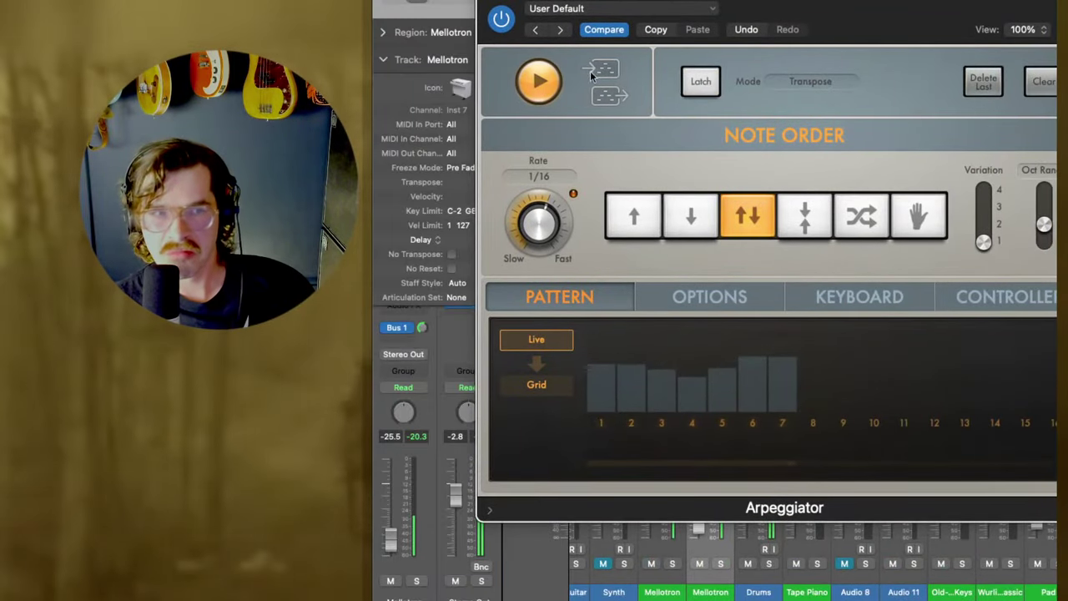
pyautogui.click(701, 81)
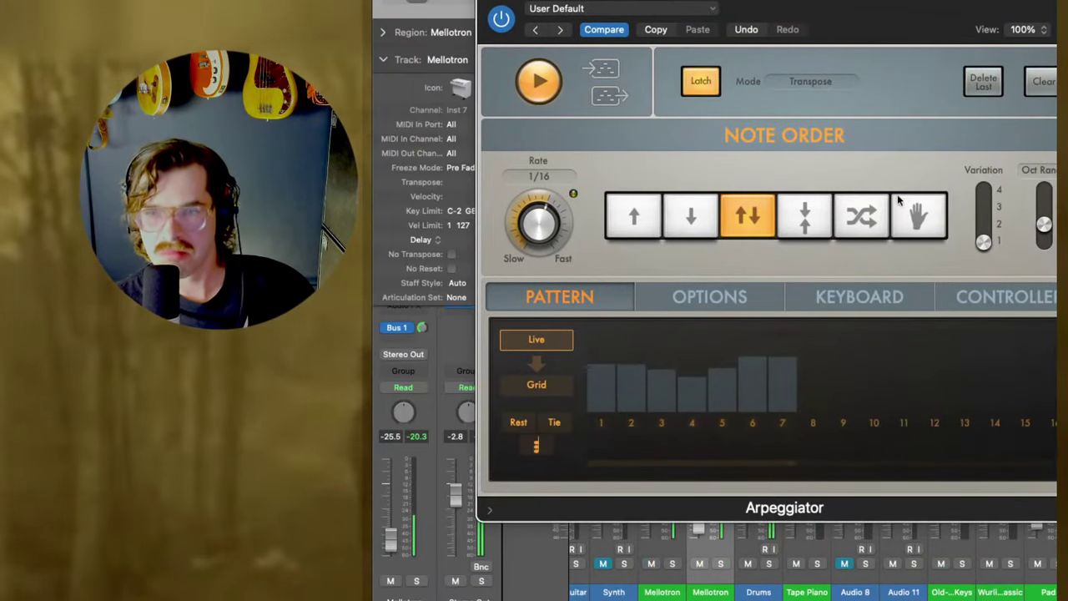
pyautogui.moveTo(895, 4); pyautogui.dragTo(838, 0)
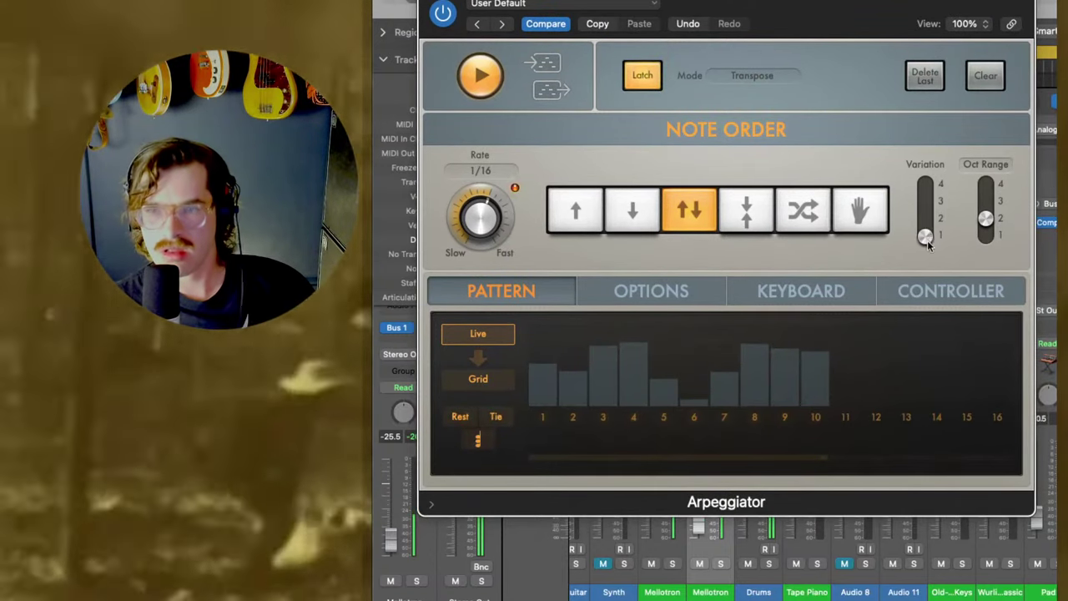
pyautogui.moveTo(923, 234); pyautogui.dragTo(931, 215)
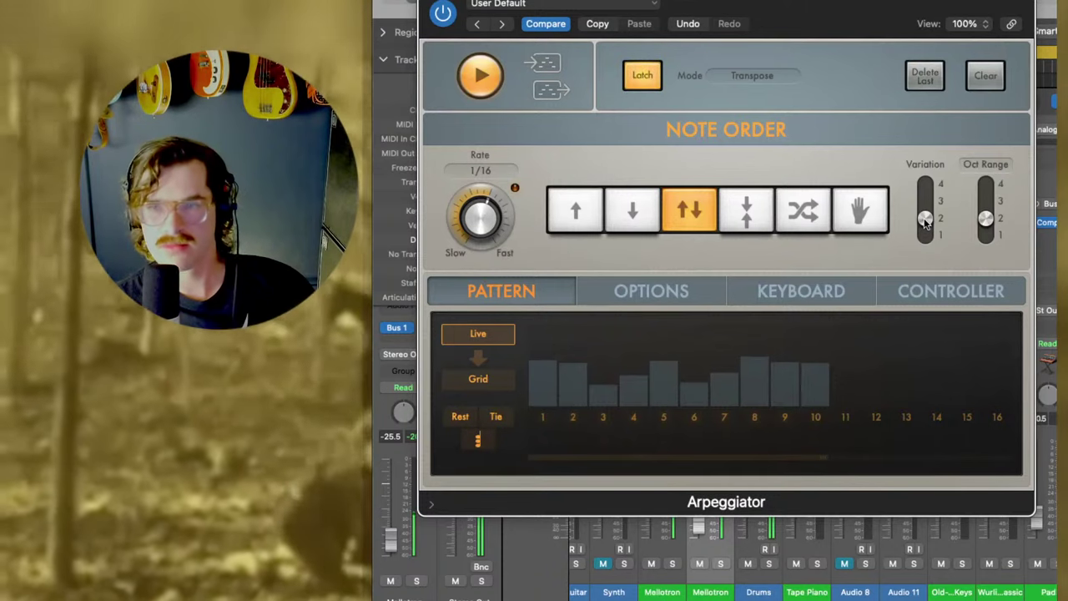
pyautogui.moveTo(989, 218); pyautogui.dragTo(989, 205)
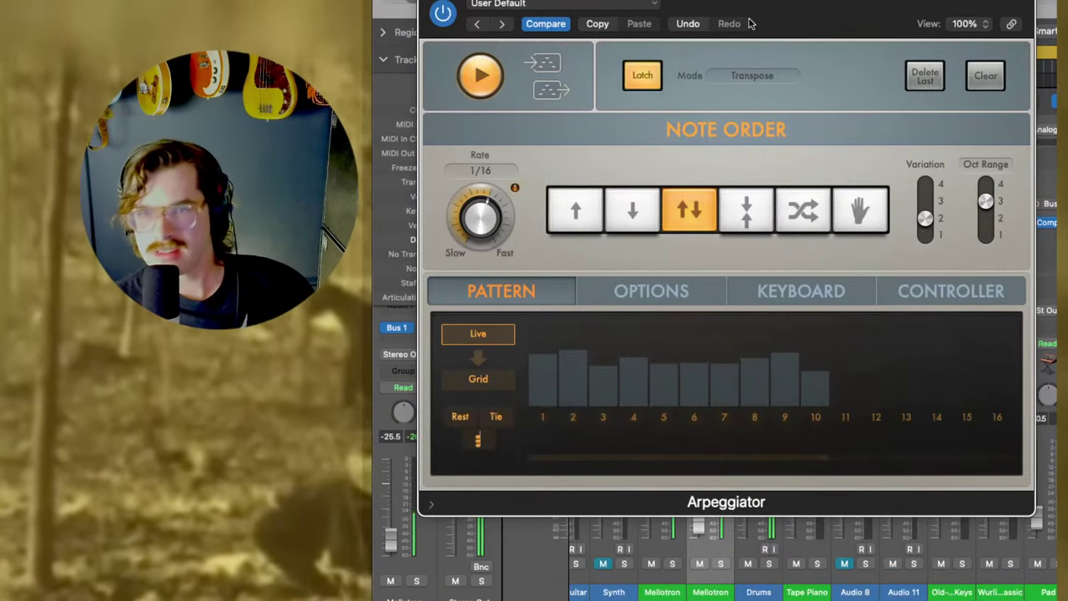
pyautogui.moveTo(726, 1); pyautogui.dragTo(918, 11)
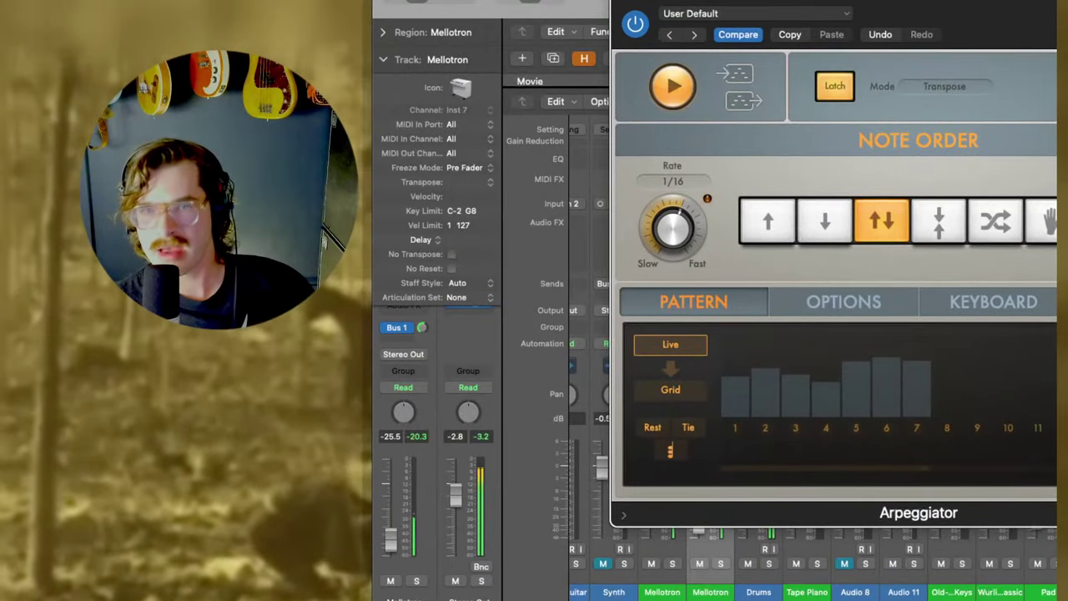
pyautogui.click(622, 3)
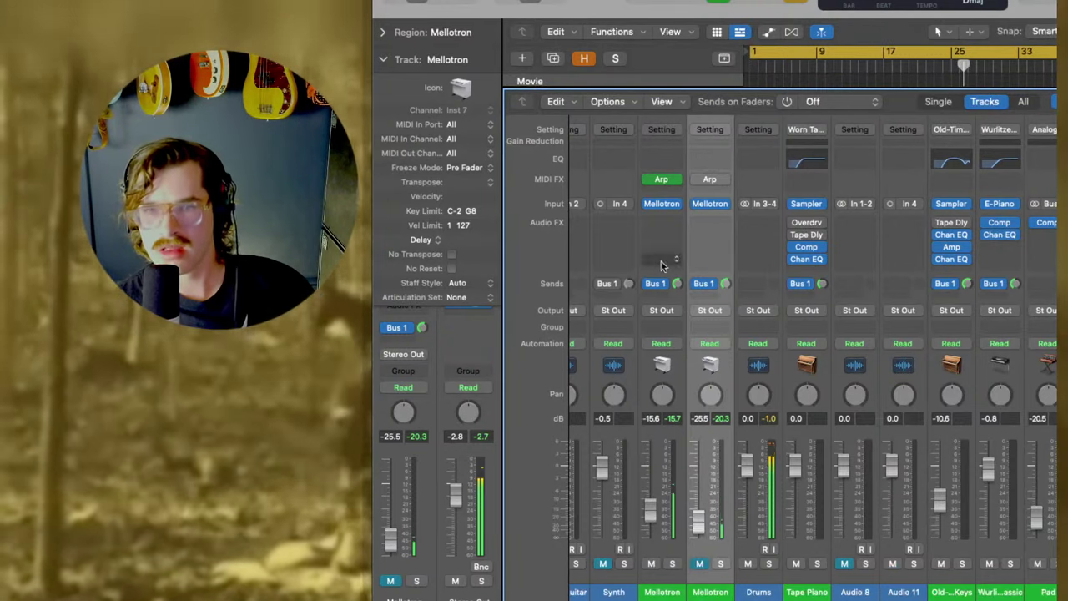
# Insert the EchoBoy Jr echo as an audio effect on the arpeggiated Mellotron track.
pyautogui.click(678, 222)
pyautogui.moveTo(709, 549)
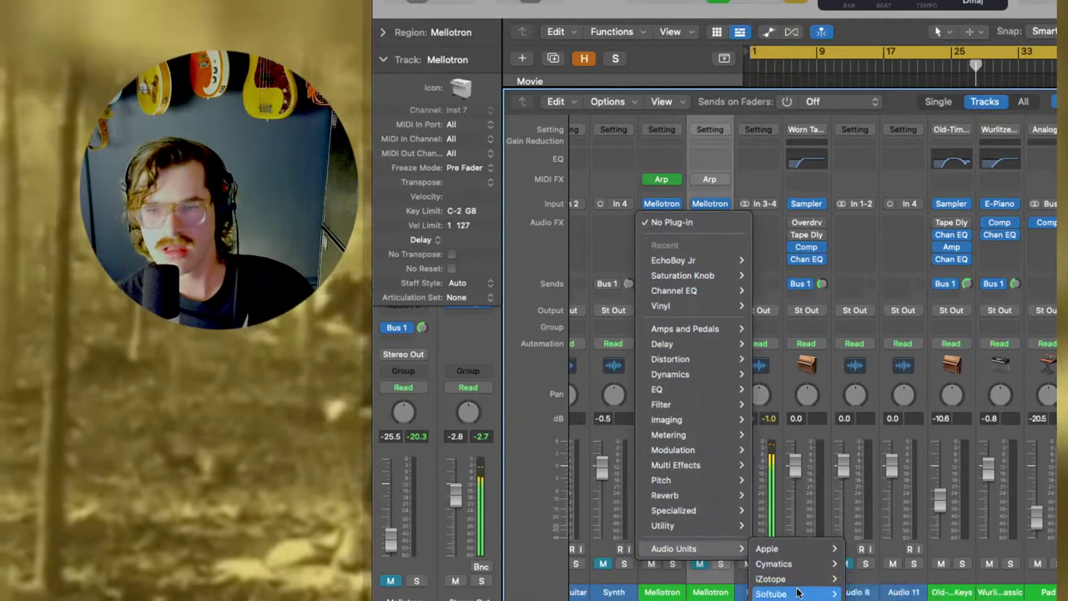
pyautogui.moveTo(797, 593)
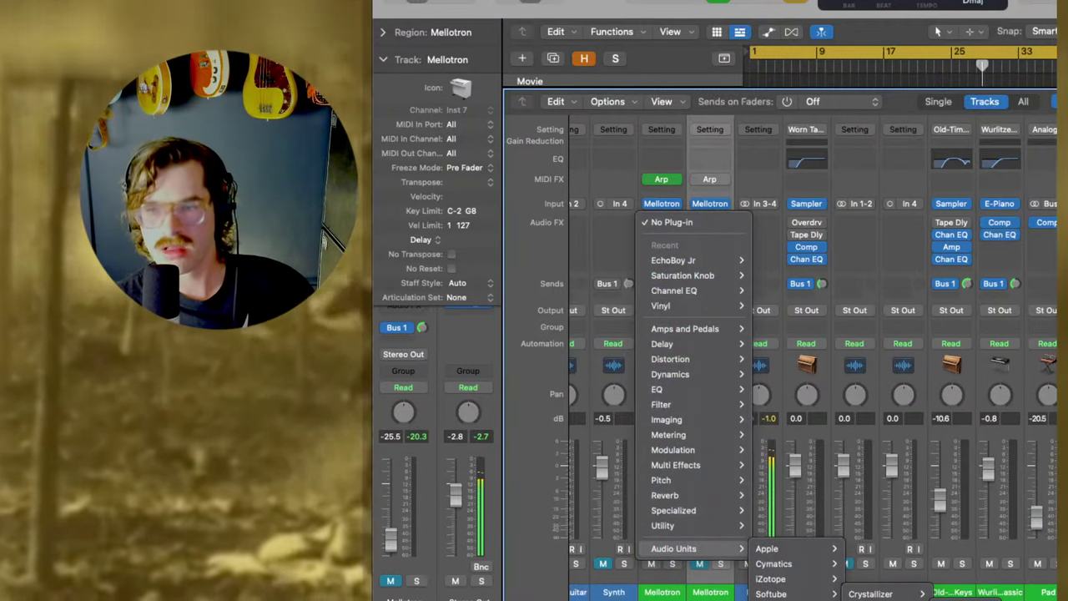
pyautogui.click(672, 261)
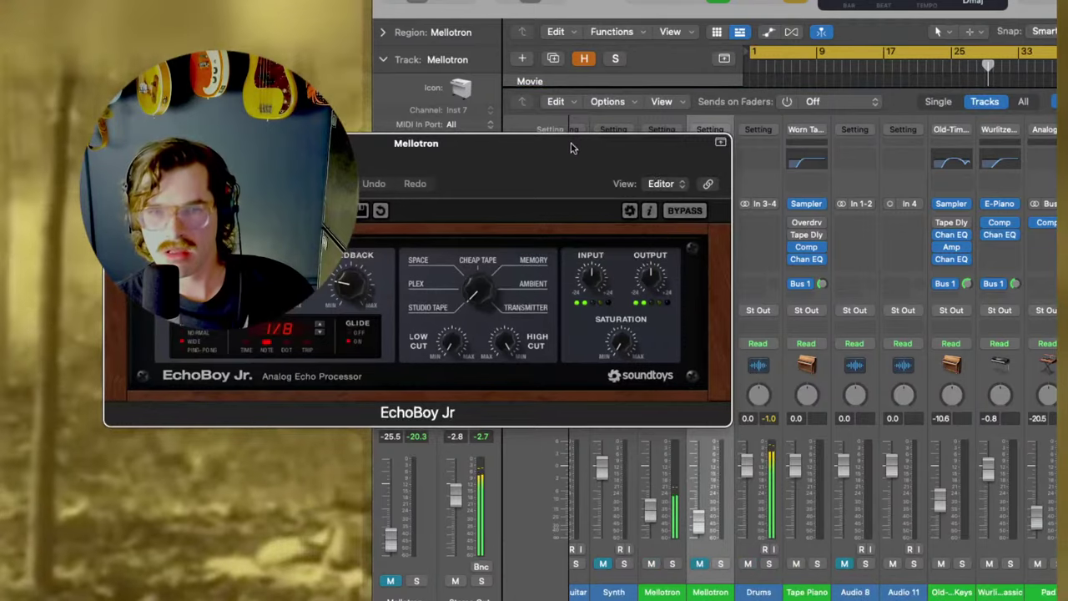
pyautogui.moveTo(571, 148); pyautogui.dragTo(866, 133)
pyautogui.moveTo(792, 136); pyautogui.dragTo(873, 129)
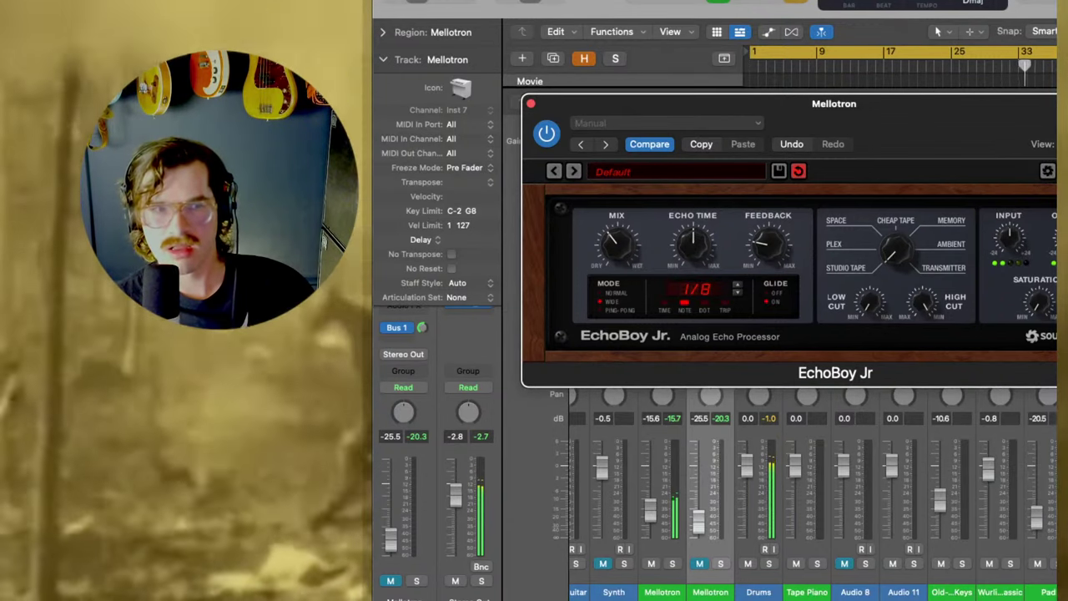
pyautogui.click(531, 105)
# Close the mixer, unmute the track 11 Mellotron and balance it at -20.5 dB against the arpeggiated track at -16.6 dB.
pyautogui.press('x')
pyautogui.scroll(2, 809, 209)
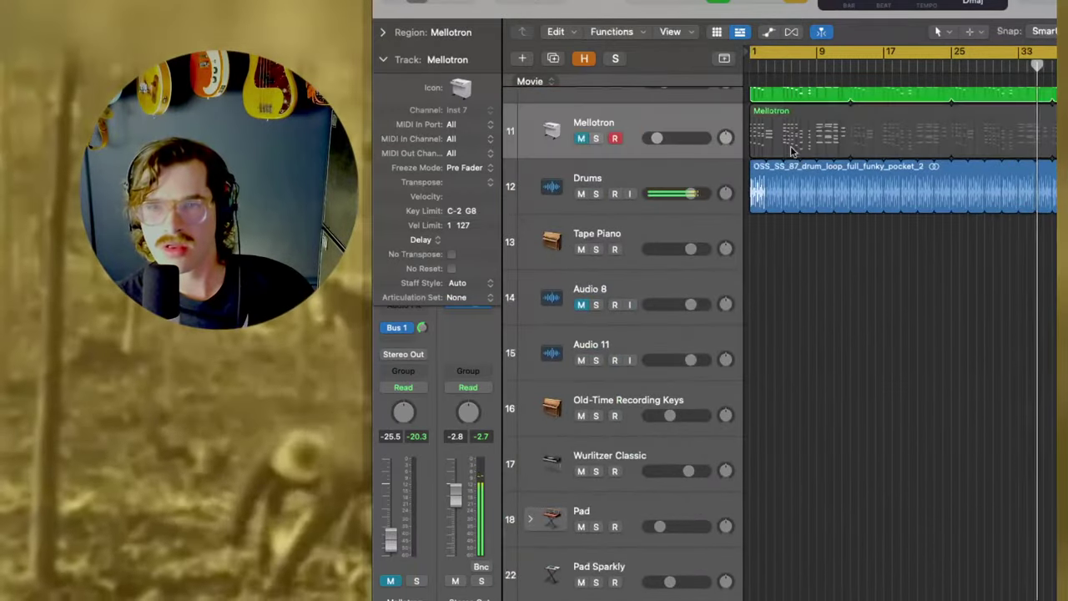
pyautogui.scroll(2, 793, 150)
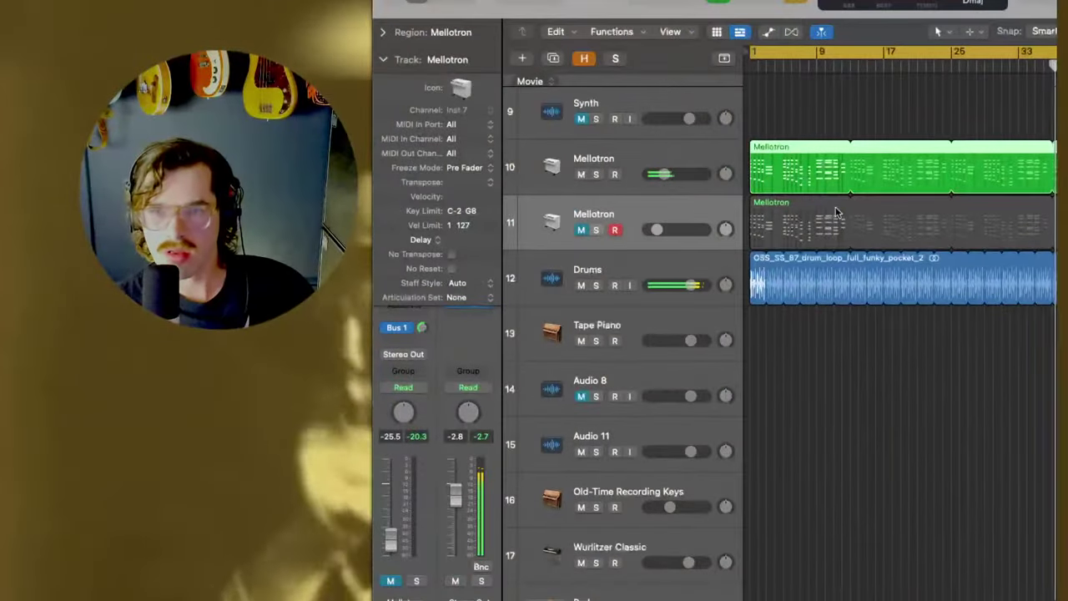
pyautogui.click(581, 230)
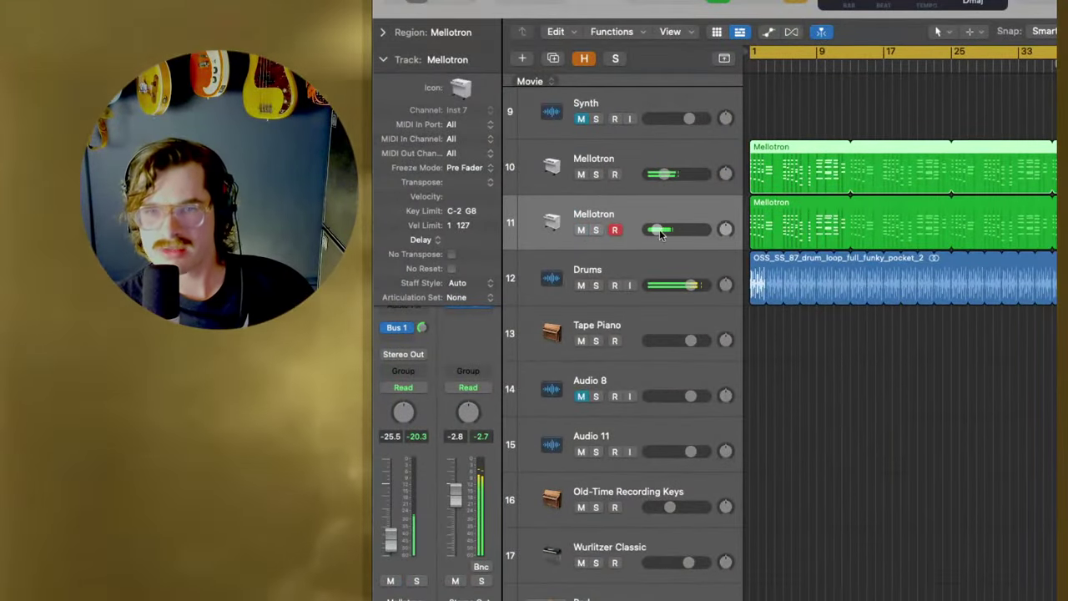
pyautogui.moveTo(660, 234); pyautogui.dragTo(659, 229)
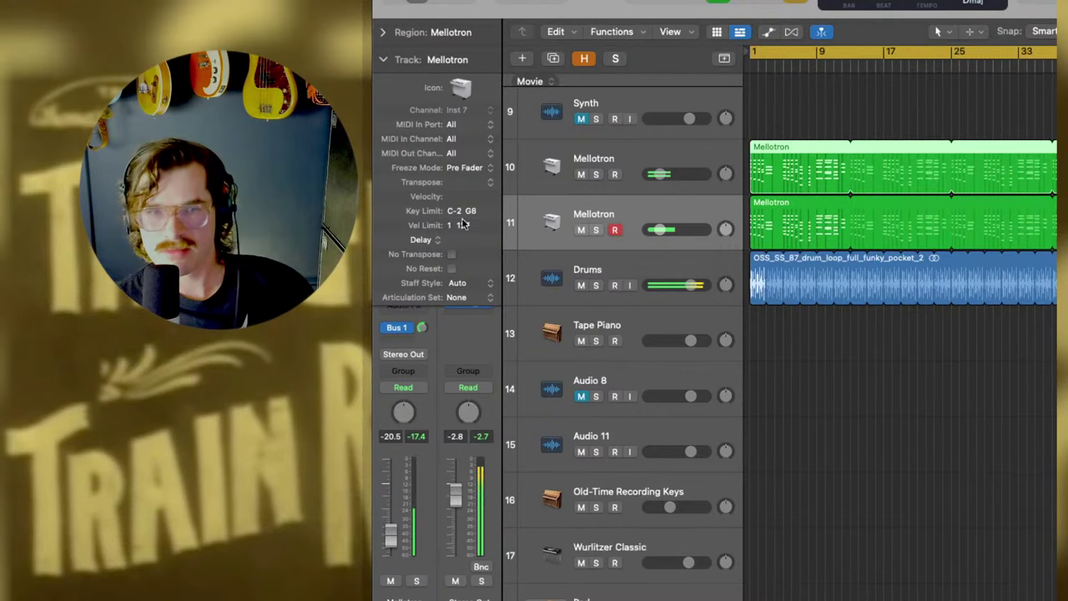
pyautogui.moveTo(656, 176); pyautogui.dragTo(661, 175)
pyautogui.click(654, 153)
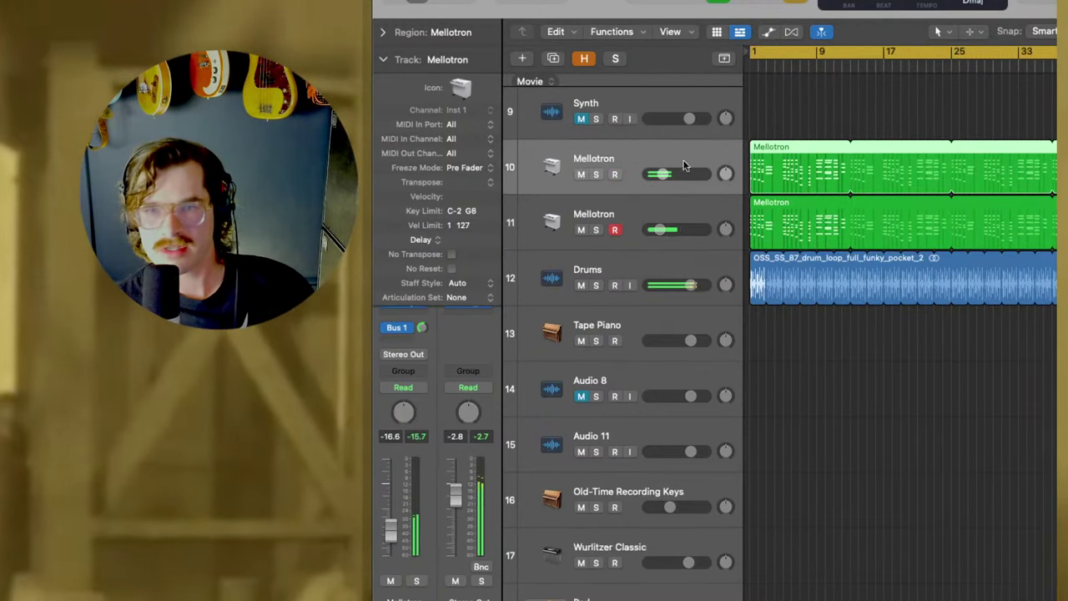
# Solo the arpeggiated Mellotron on track 10 and set its Sound 1 to Cello.
pyautogui.press('b')
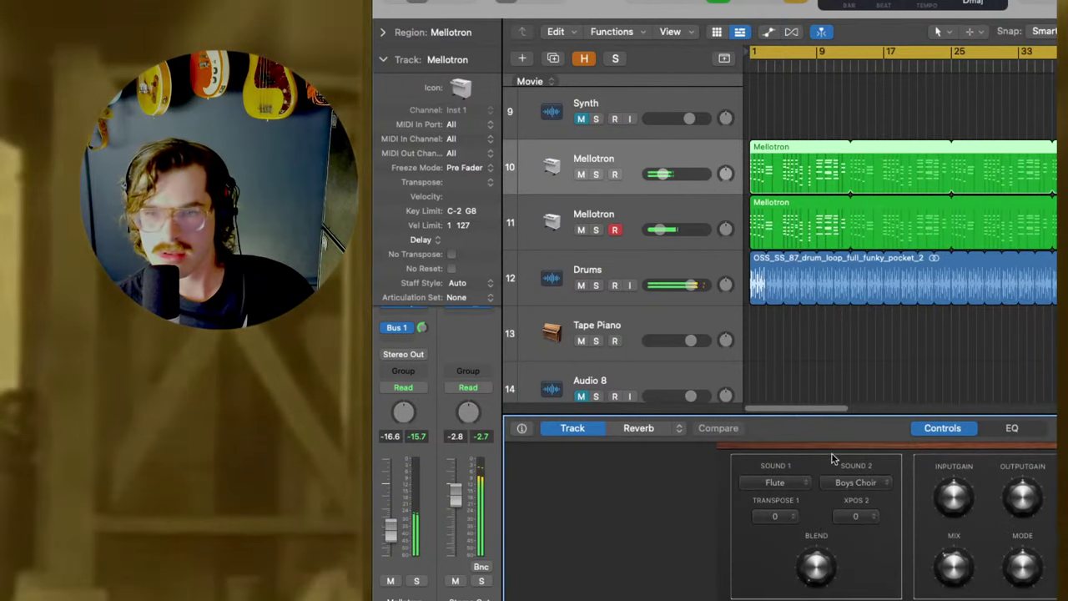
pyautogui.click(849, 388)
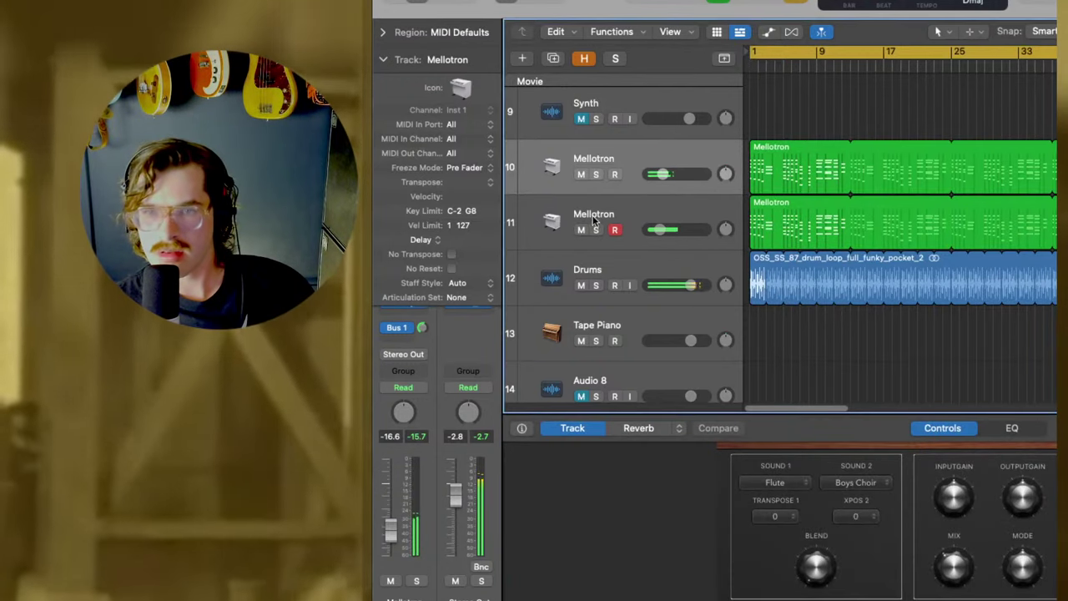
pyautogui.click(596, 174)
pyautogui.click(776, 482)
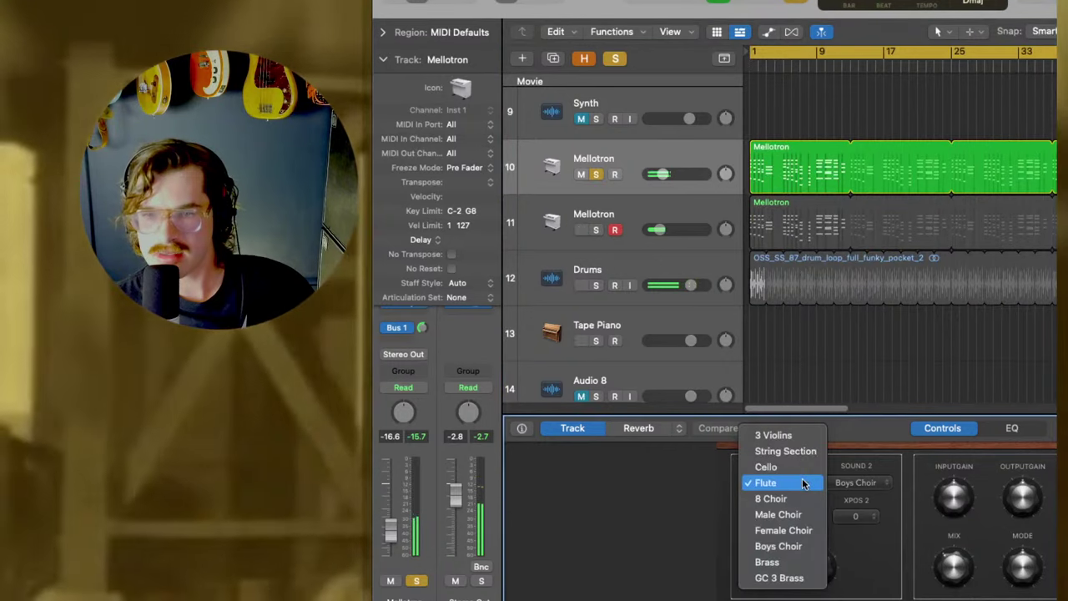
pyautogui.click(792, 464)
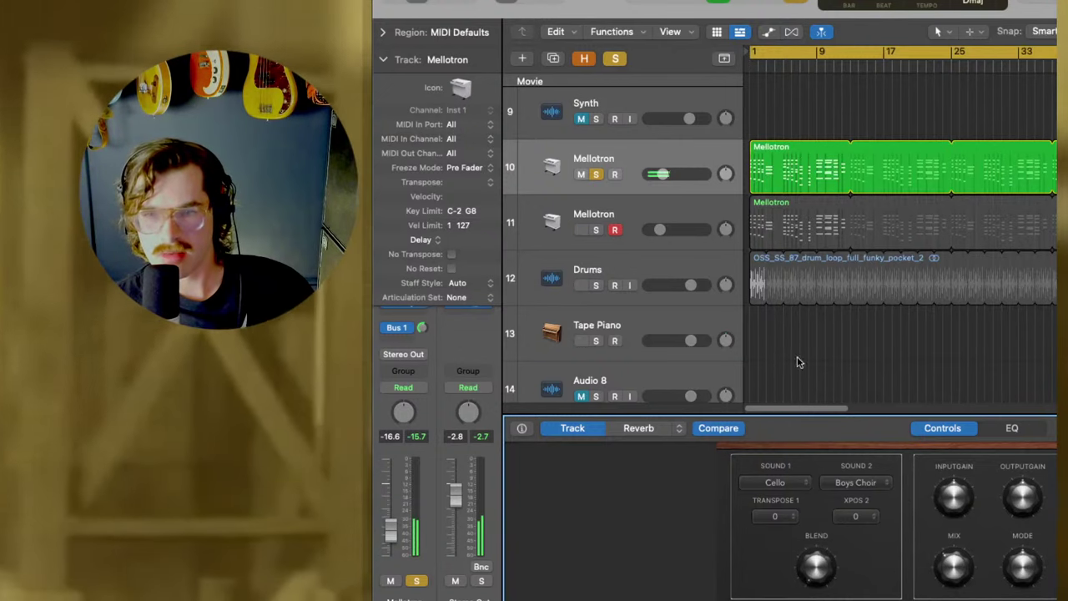
# Transpose all notes of the track 10 Mellotron region up one octave, and close the piano roll.
pyautogui.click(807, 170)
pyautogui.doubleClick(807, 170)
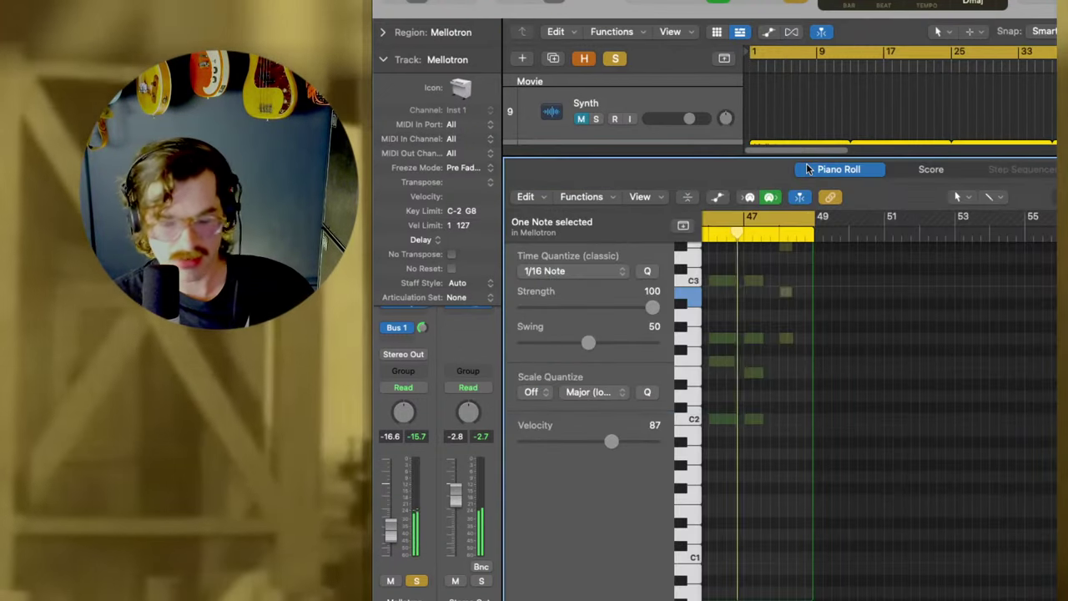
pyautogui.press('super+a')
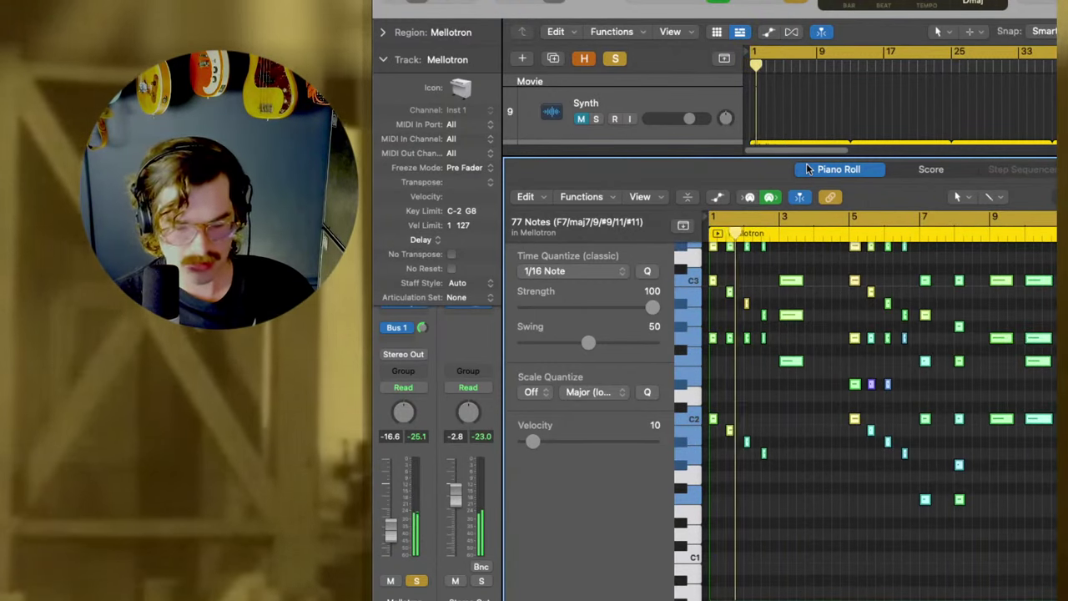
pyautogui.scroll(5, 969, 294)
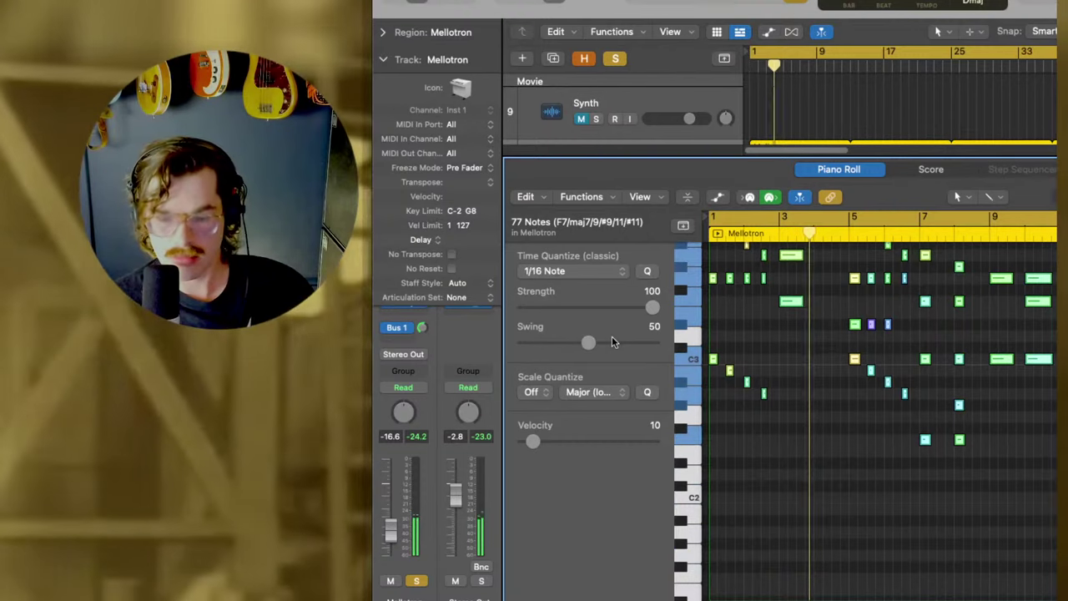
pyautogui.scroll(2, 793, 438)
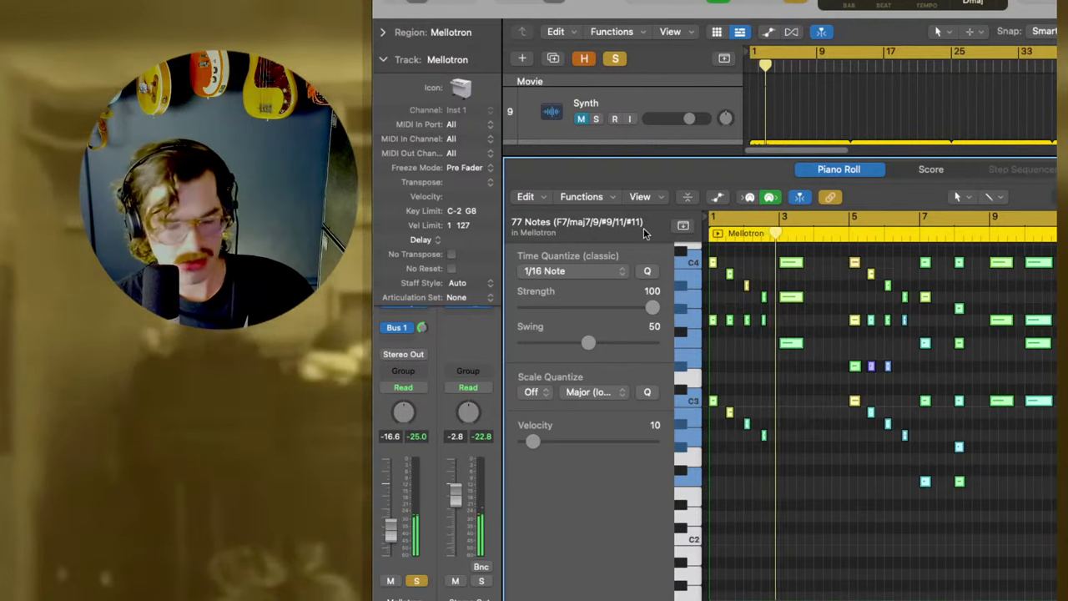
pyautogui.press('x')
pyautogui.press('x')
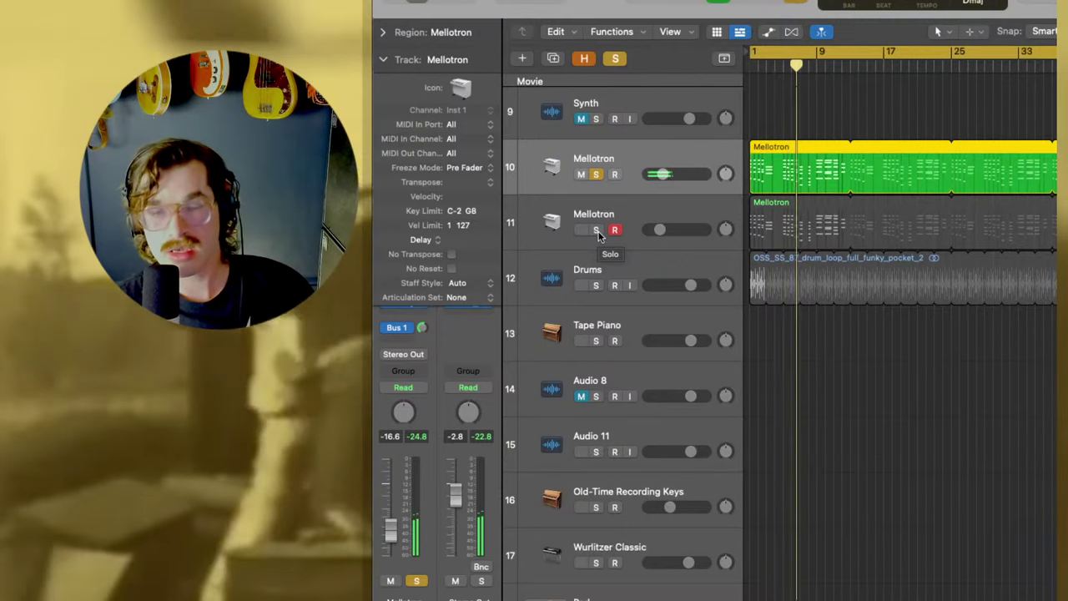
# Solo the track 11 Mellotron and the Drums too, and set track 10 to -10.0 dB and track 11 to -17.2 dB.
pyautogui.click(597, 231)
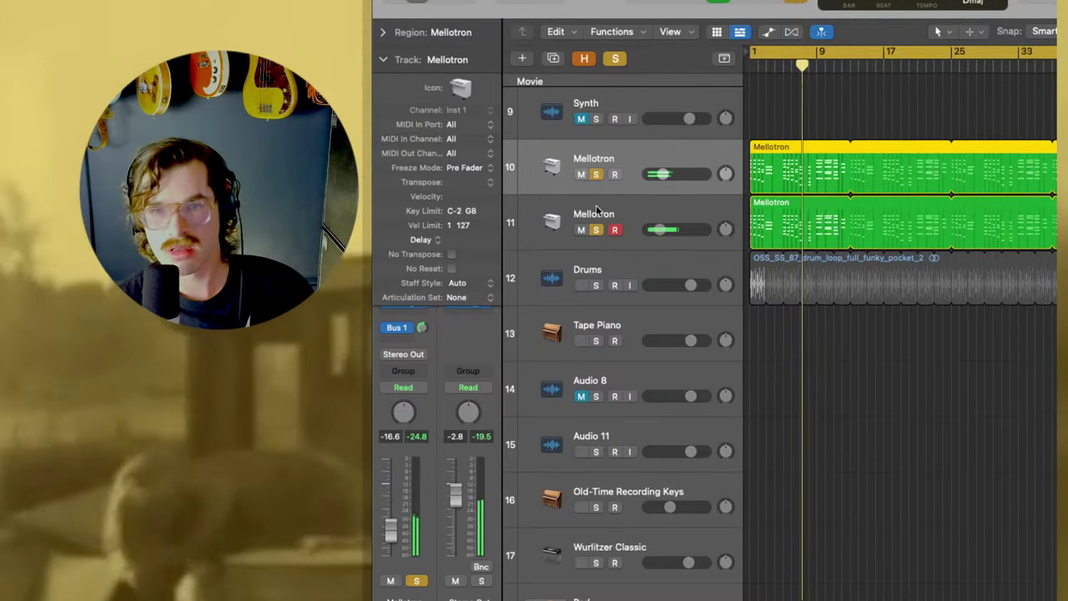
pyautogui.click(595, 285)
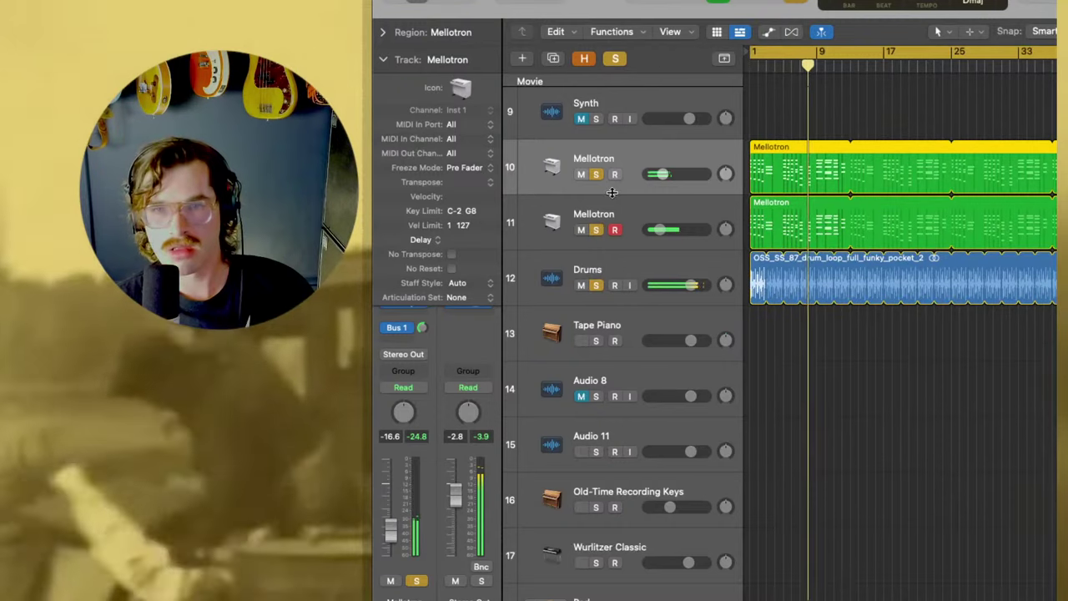
pyautogui.moveTo(660, 174); pyautogui.dragTo(689, 171)
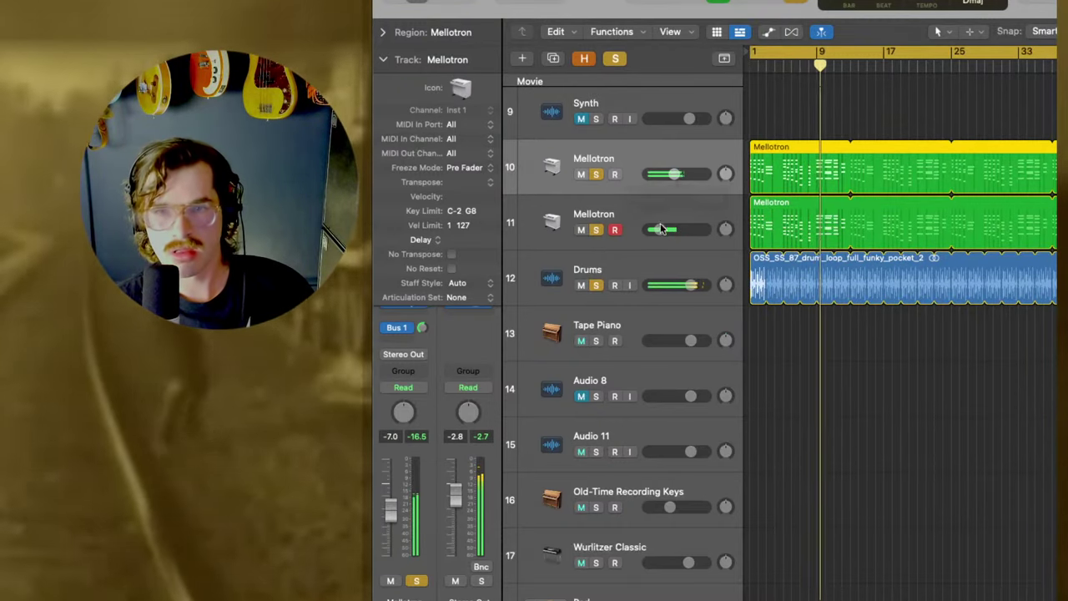
pyautogui.moveTo(665, 228); pyautogui.dragTo(668, 227)
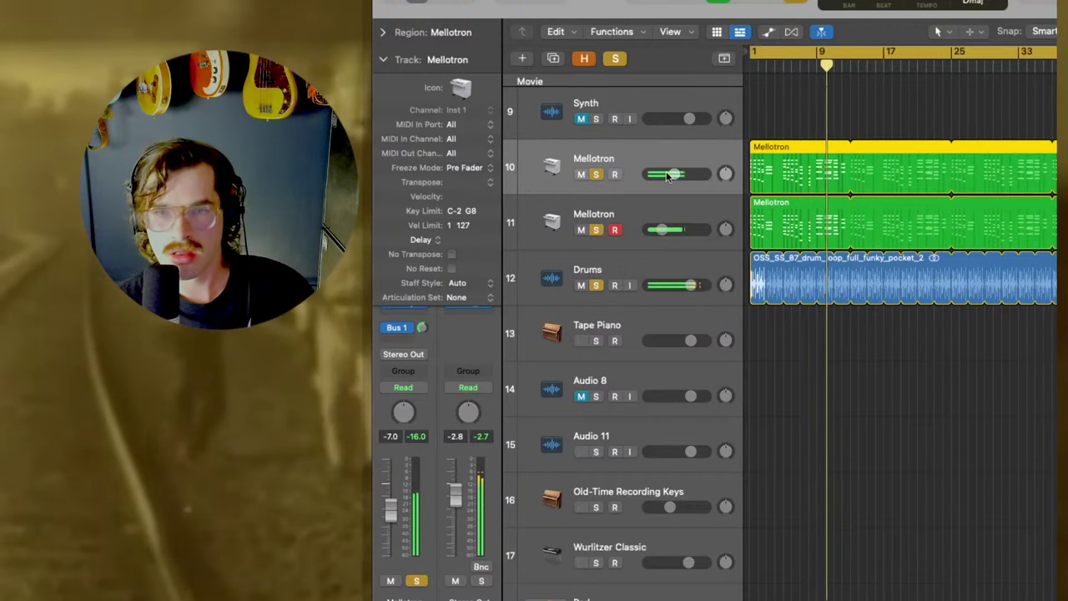
pyautogui.moveTo(674, 174); pyautogui.dragTo(671, 173)
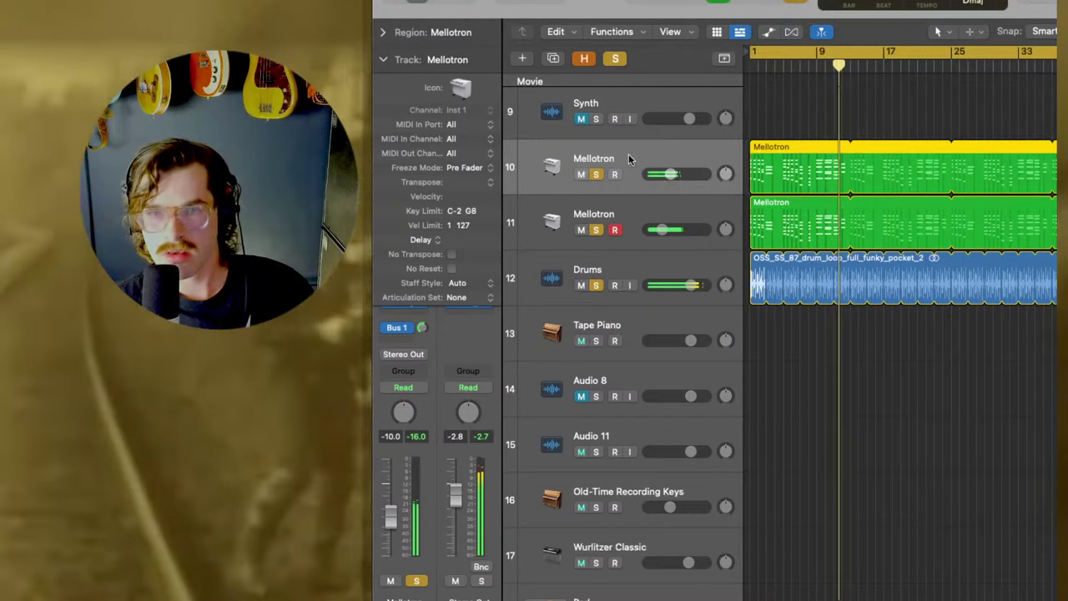
# Set the track 10 Mellotron's Sound 1 to Brass and, playing from the start, lower its level to -12.2 dB.
pyautogui.press('x')
pyautogui.press('b')
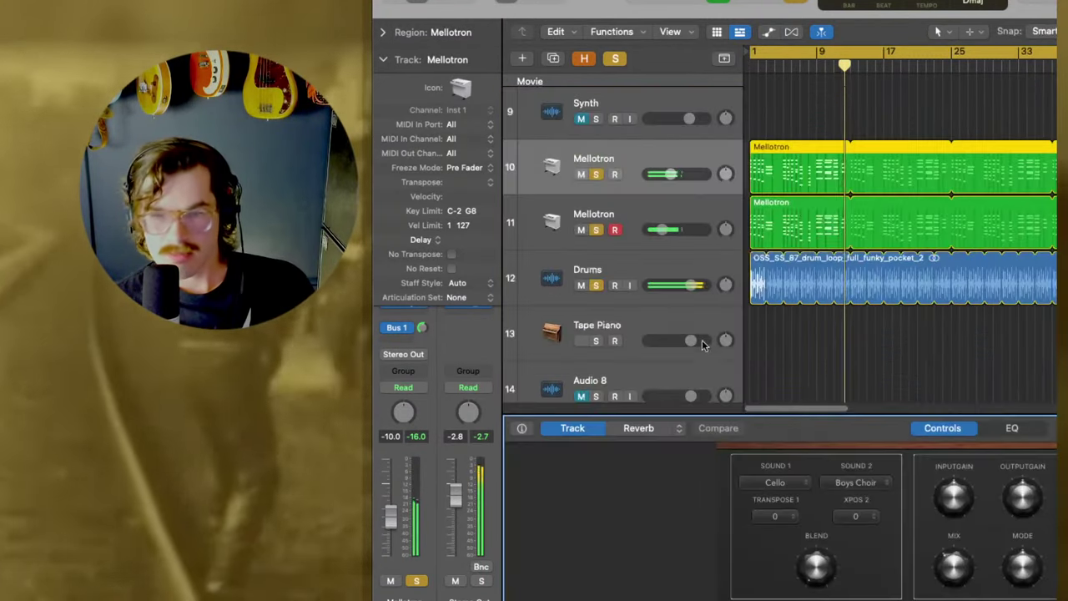
pyautogui.click(804, 483)
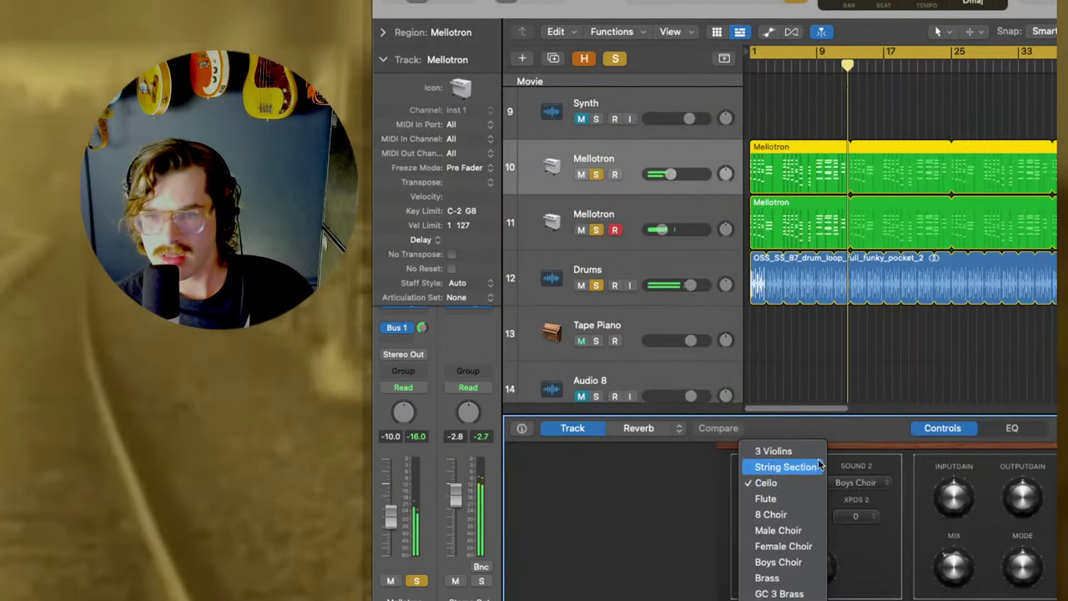
pyautogui.click(809, 582)
pyautogui.press('Return')
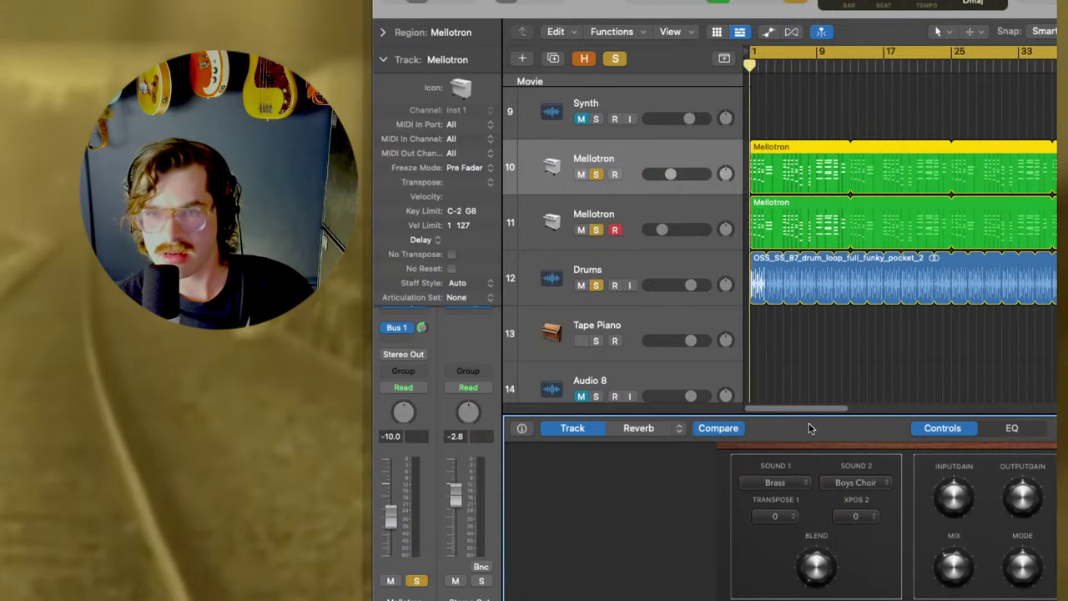
pyautogui.press('space')
pyautogui.moveTo(672, 174); pyautogui.dragTo(667, 173)
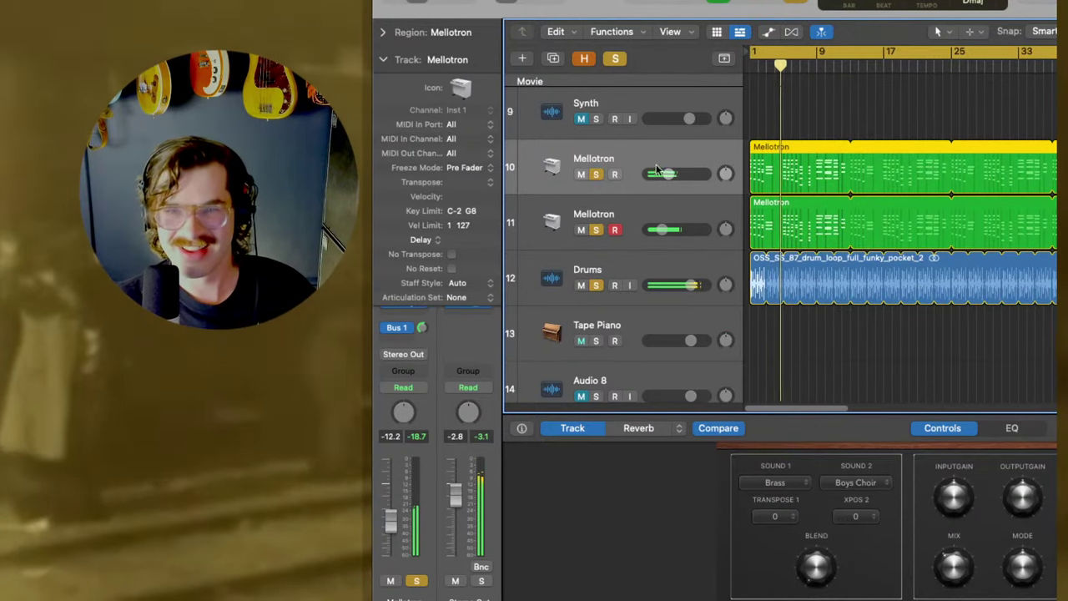
# Set the track 10 Mellotron's Sound 1 to GC 3 Brass and unsolo the track 11 Mellotron.
pyautogui.click(775, 482)
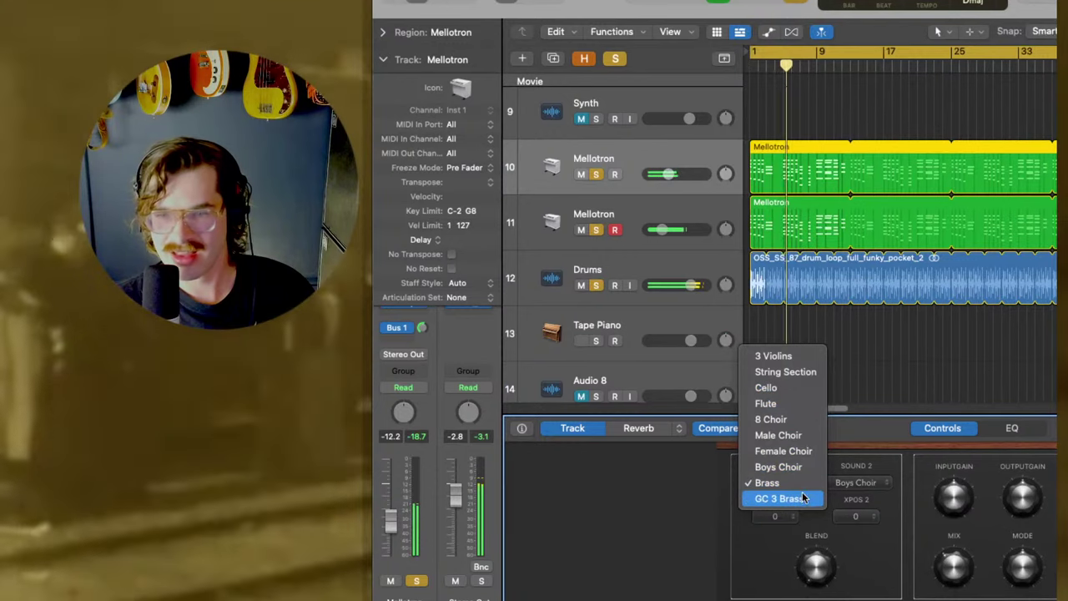
pyautogui.click(802, 499)
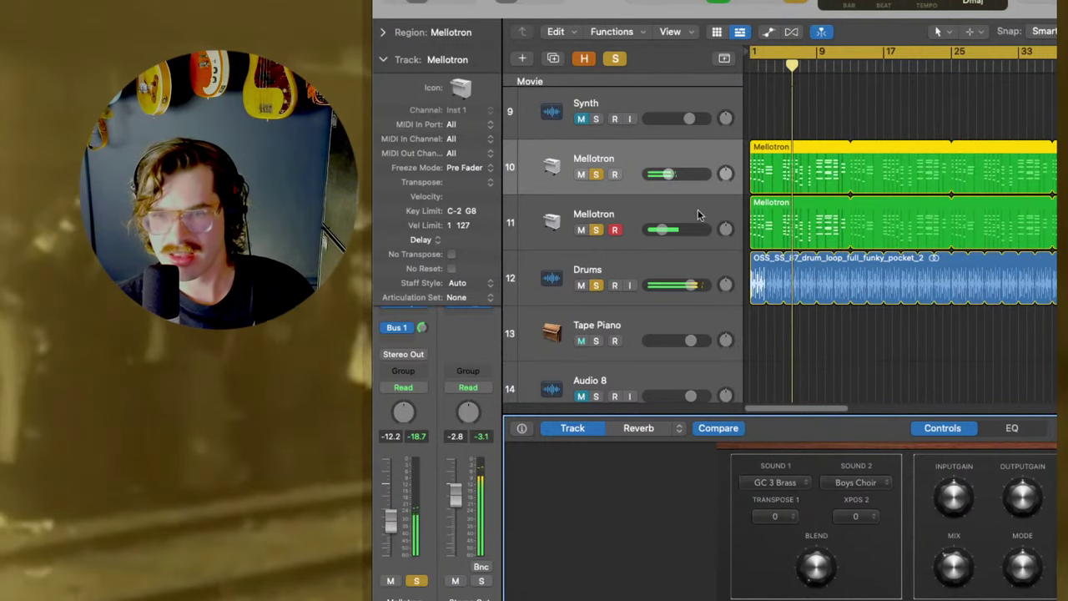
pyautogui.click(582, 230)
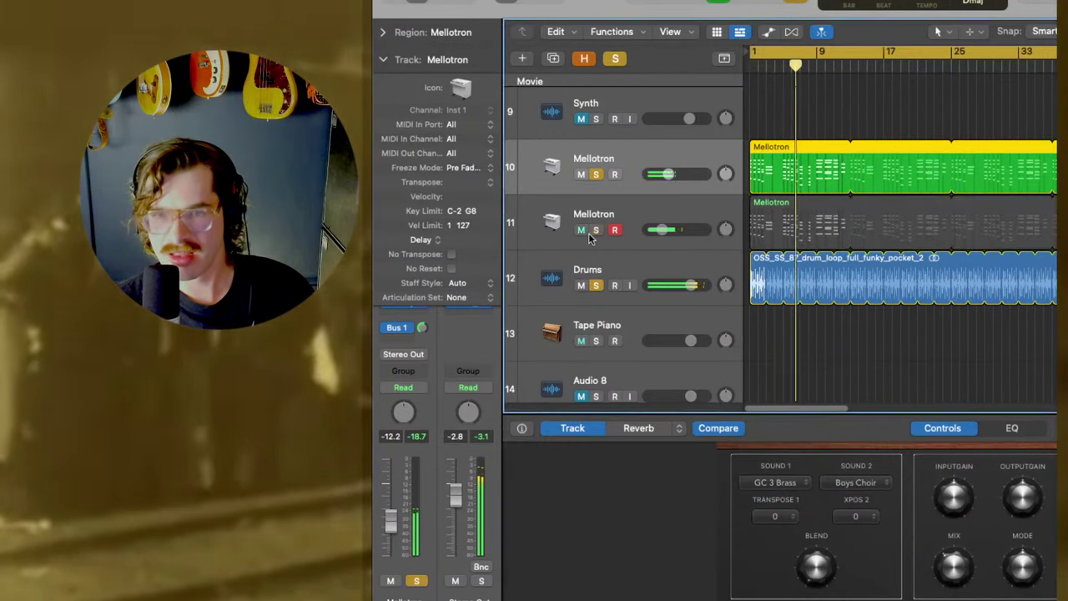
# Audition String Section, 3 Violins and Cello as the track 10 Mellotron's Sound 1, and settle on String Section.
pyautogui.click(776, 484)
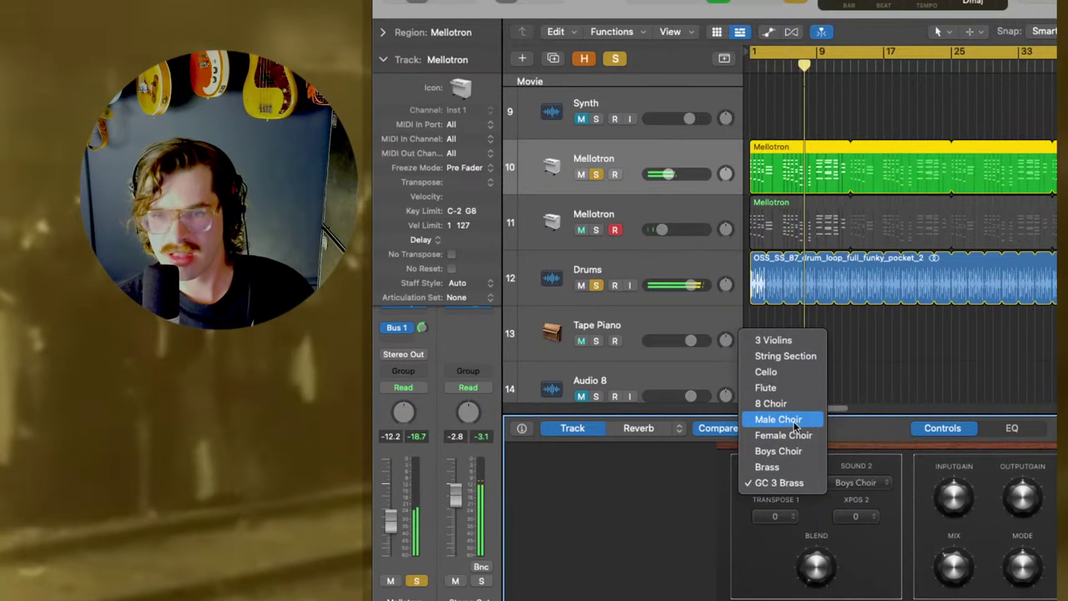
pyautogui.click(795, 357)
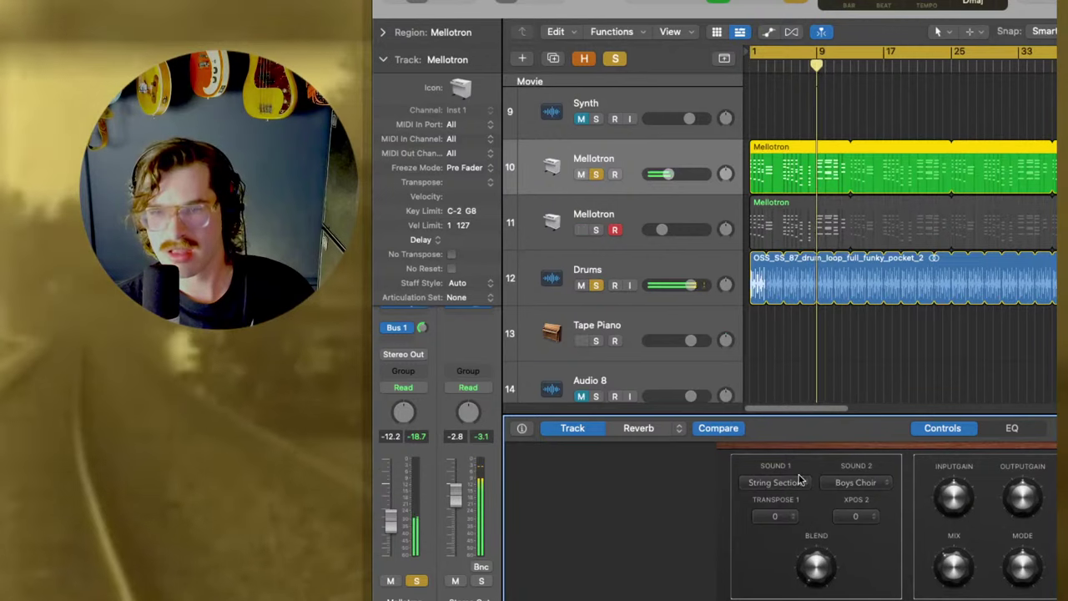
pyautogui.click(799, 477)
pyautogui.click(797, 477)
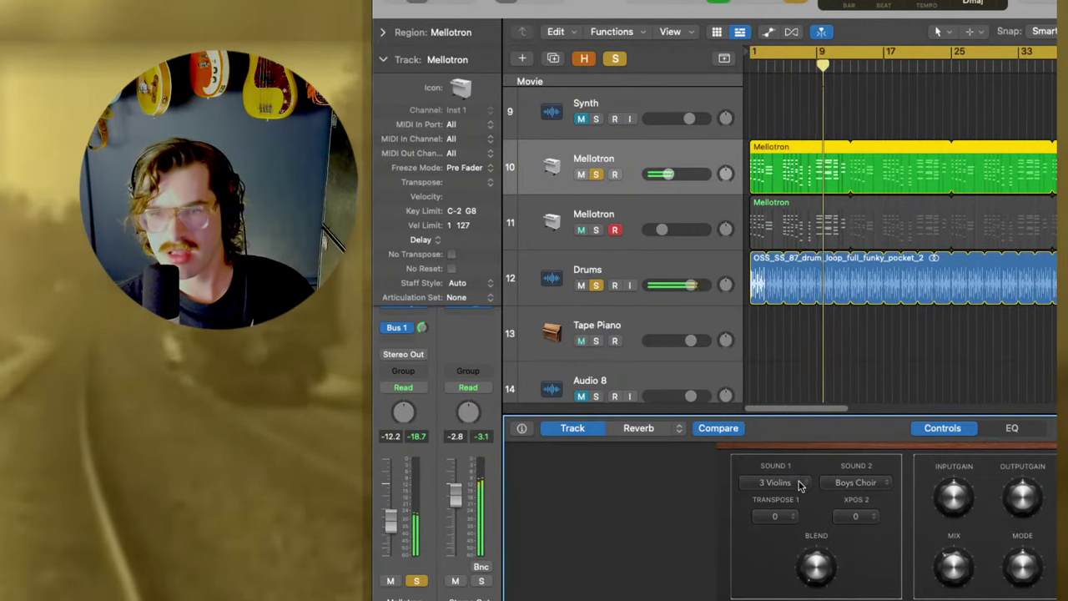
pyautogui.click(798, 480)
pyautogui.click(797, 501)
pyautogui.click(800, 491)
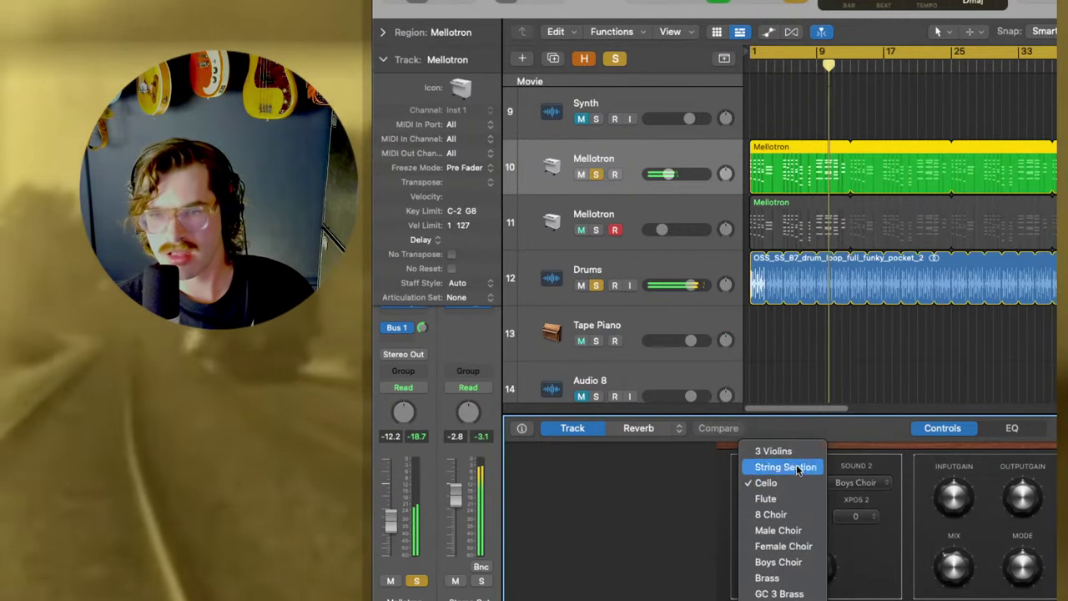
pyautogui.click(799, 468)
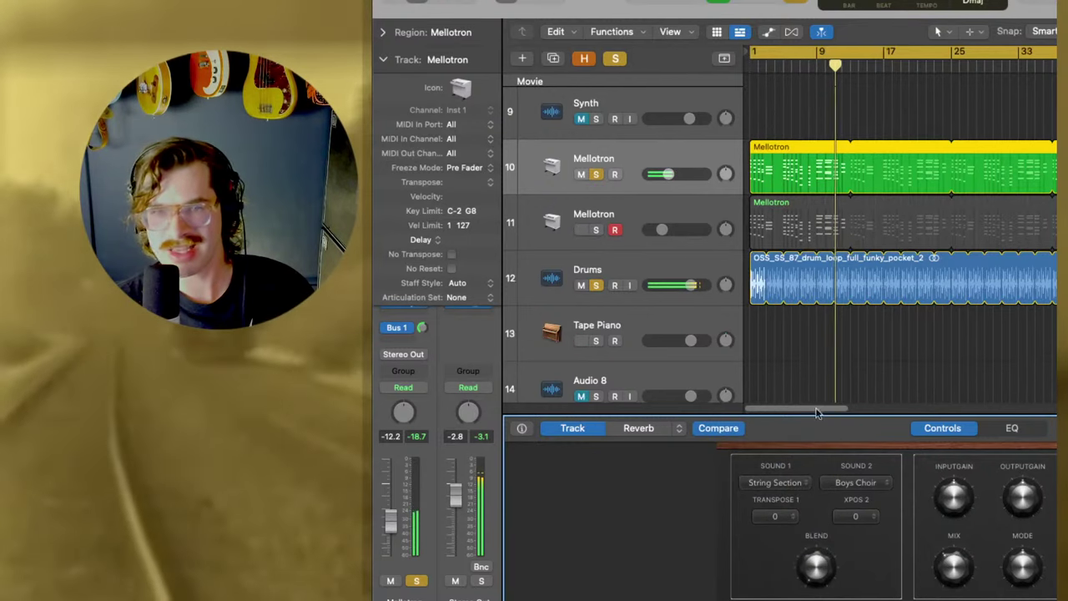
# Set the track 10 arpeggiator's octave range to 2, turn off Latch, and close the effect window.
pyautogui.press('x')
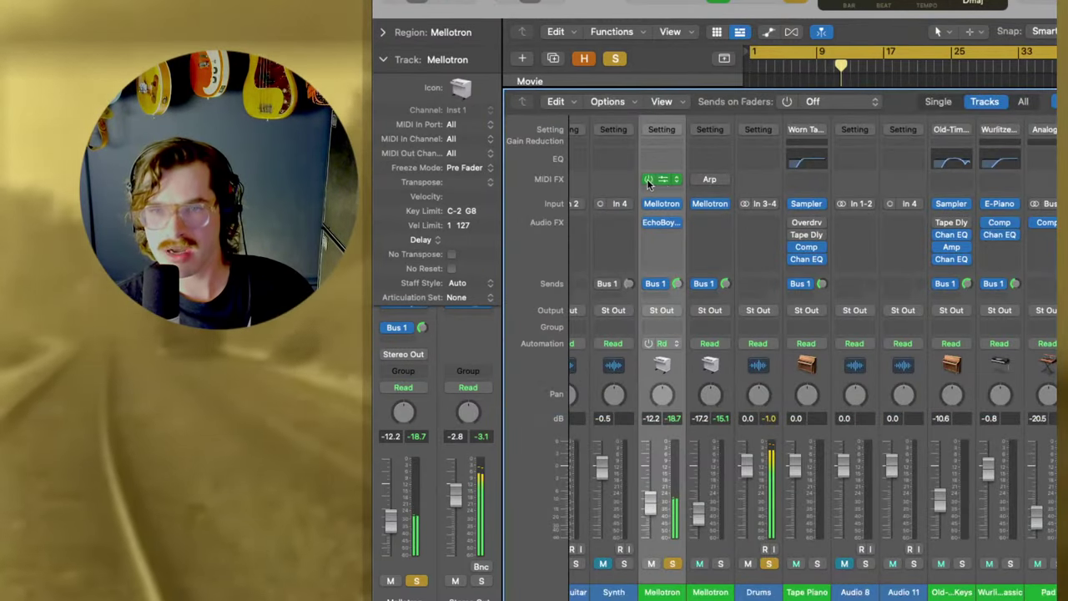
pyautogui.click(651, 179)
pyautogui.moveTo(1000, 27); pyautogui.dragTo(722, 4)
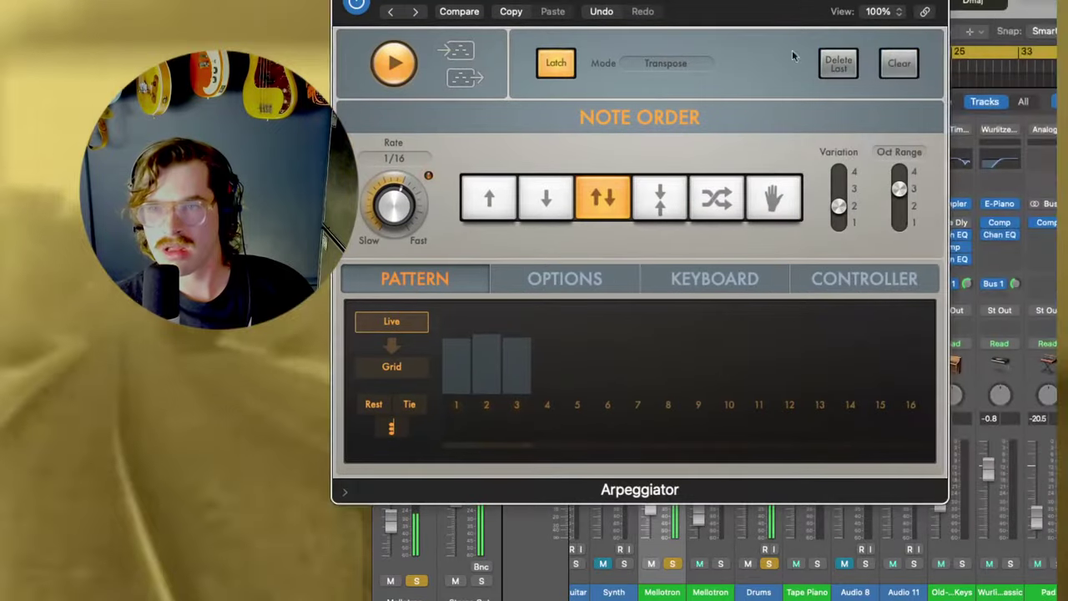
pyautogui.moveTo(899, 222); pyautogui.dragTo(901, 215)
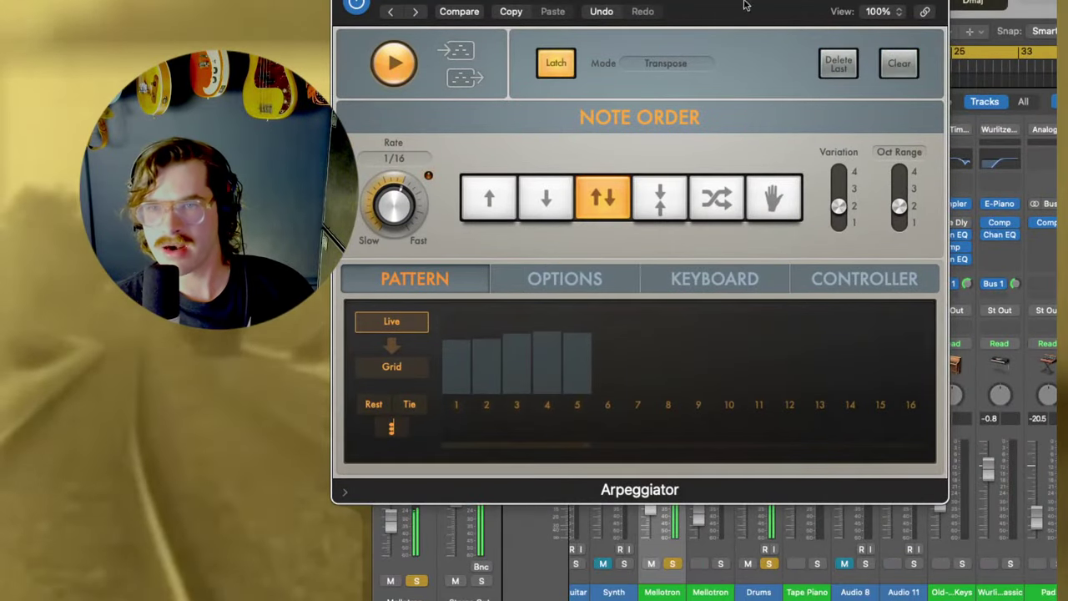
pyautogui.moveTo(745, 5); pyautogui.dragTo(1067, 19)
pyautogui.click(899, 77)
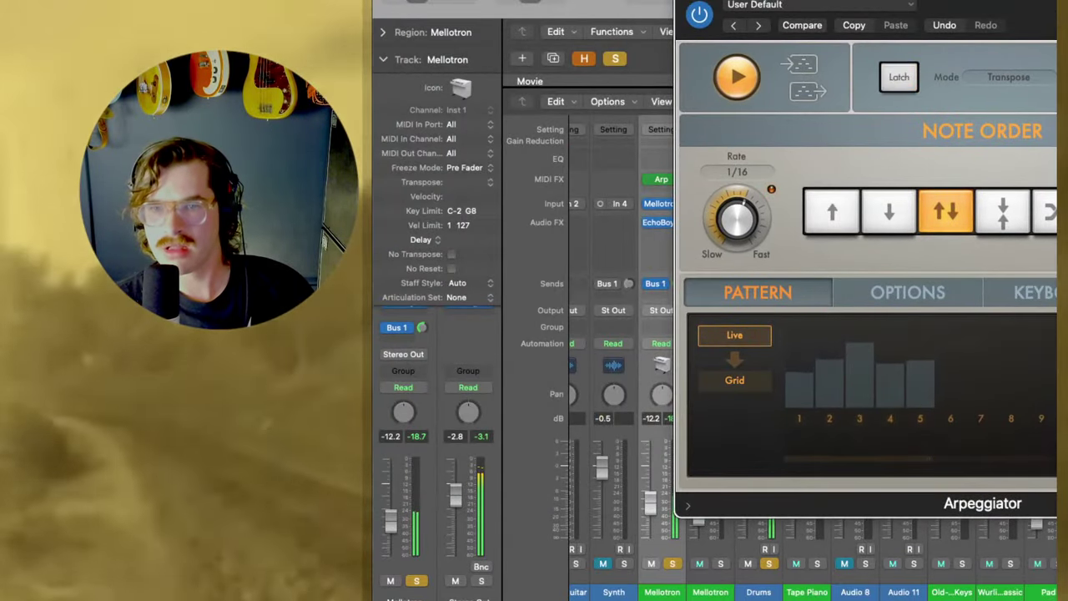
pyautogui.press('super+w')
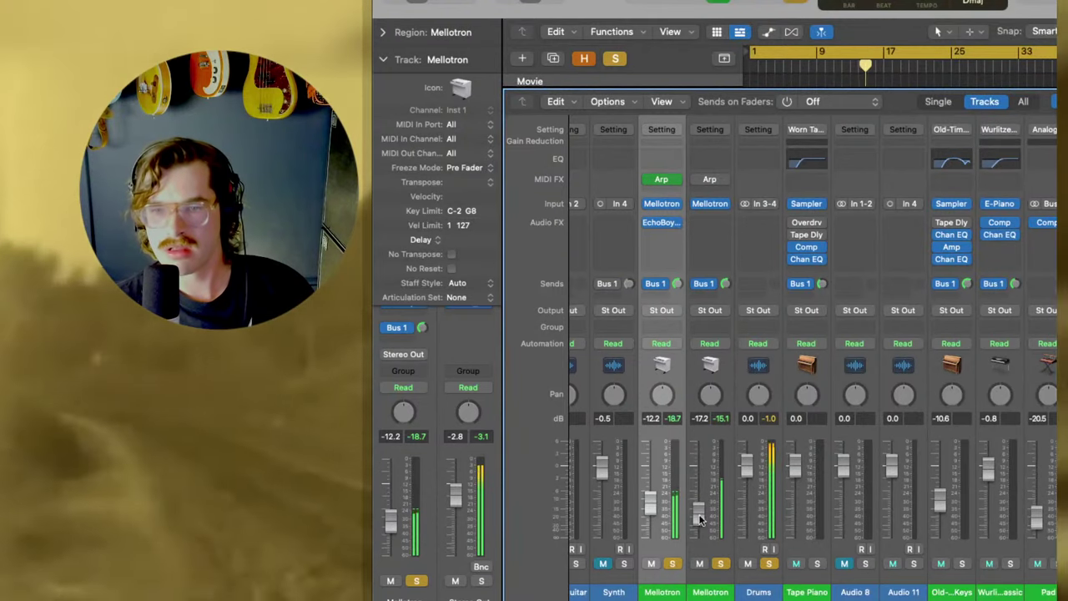
# Compare the two Mellotrons in turn against the soloed drums, balancing track 11 at -16.8 dB and the arpeggiated track 10 at -9.8 dB.
pyautogui.moveTo(650, 501); pyautogui.dragTo(655, 480)
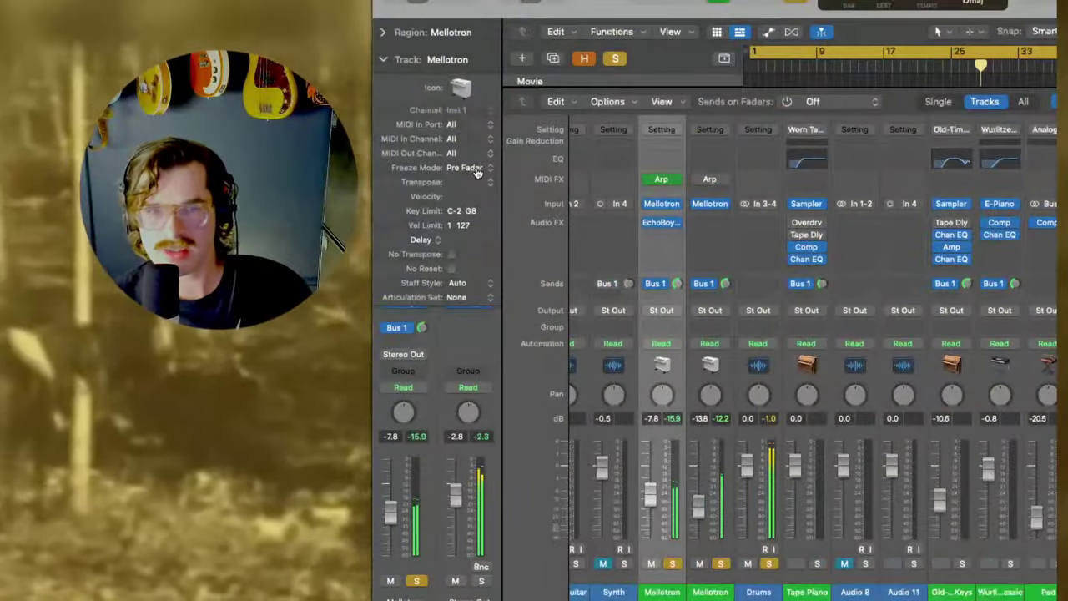
pyautogui.click(720, 564)
pyautogui.click(671, 564)
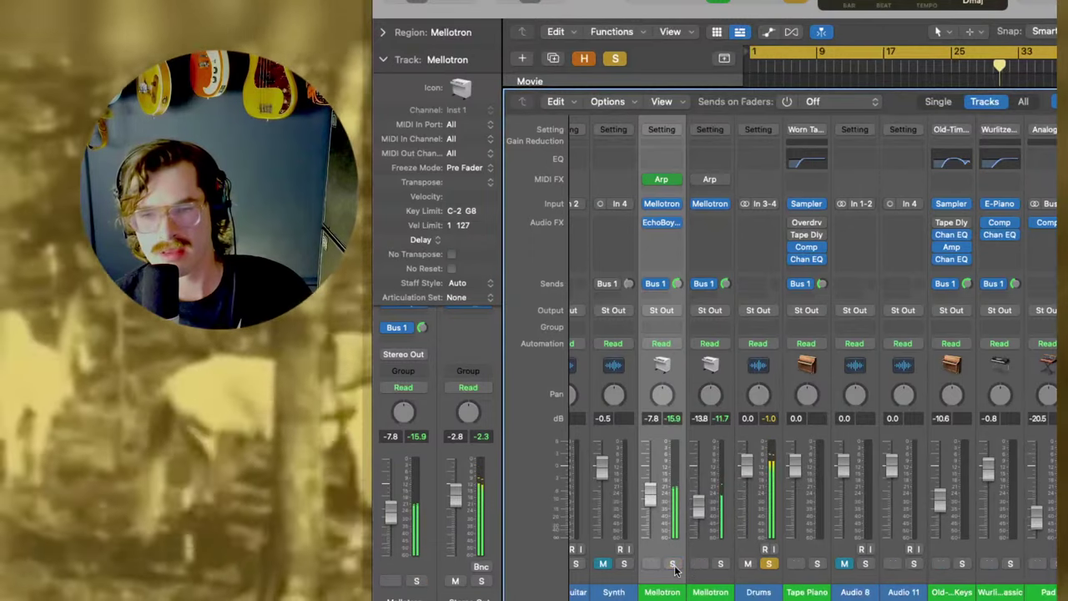
pyautogui.click(720, 564)
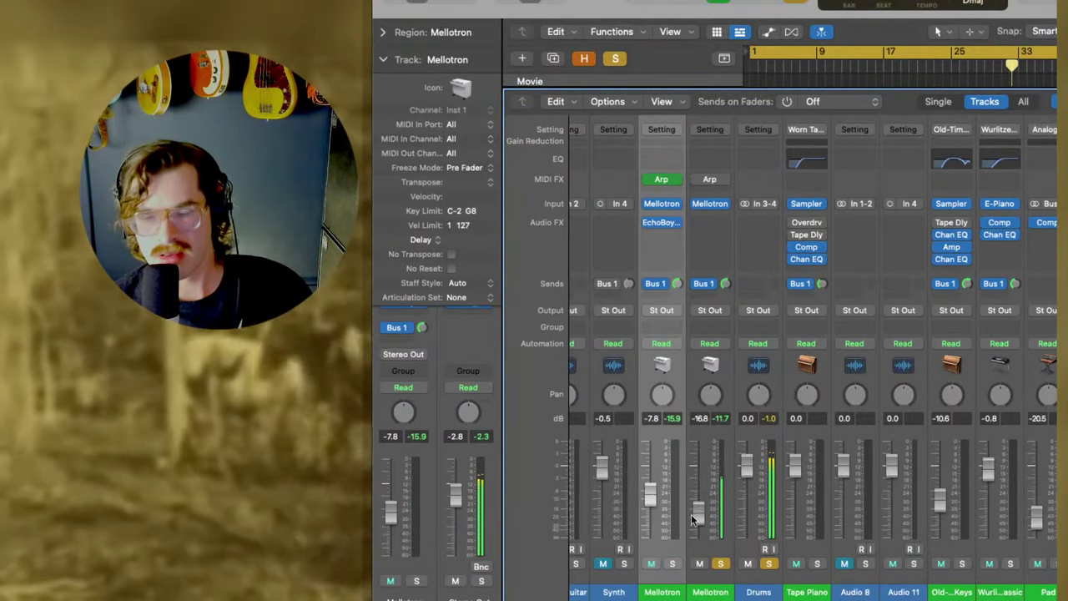
pyautogui.click(672, 565)
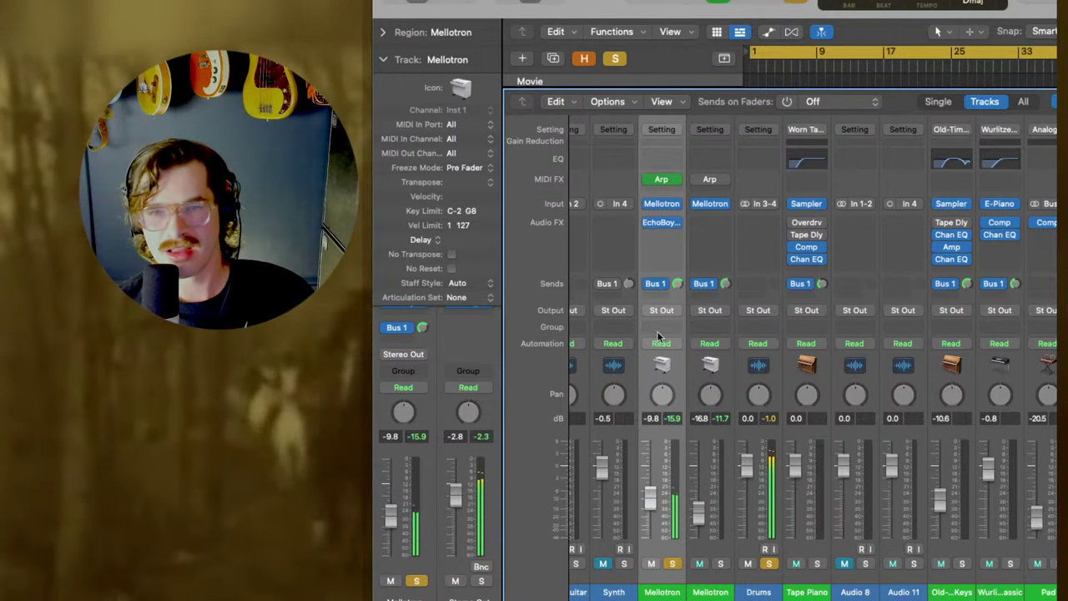
# Hide the mixer and fine-tune the track 10 Mellotron's sound, adjusting Tone and setting Attack to 0.
pyautogui.press('x')
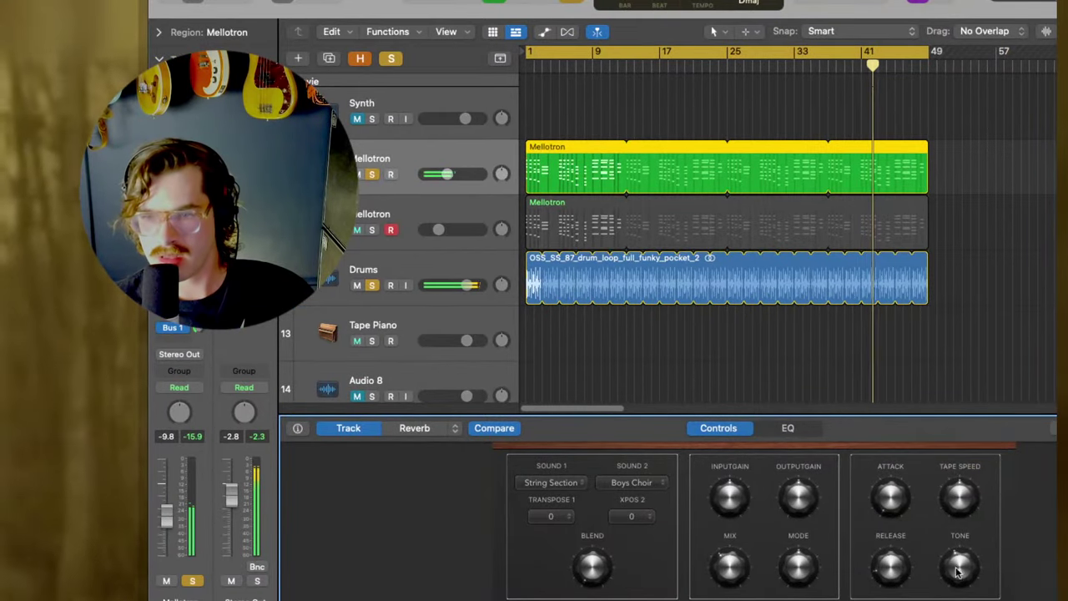
pyautogui.moveTo(958, 572); pyautogui.dragTo(1018, 433)
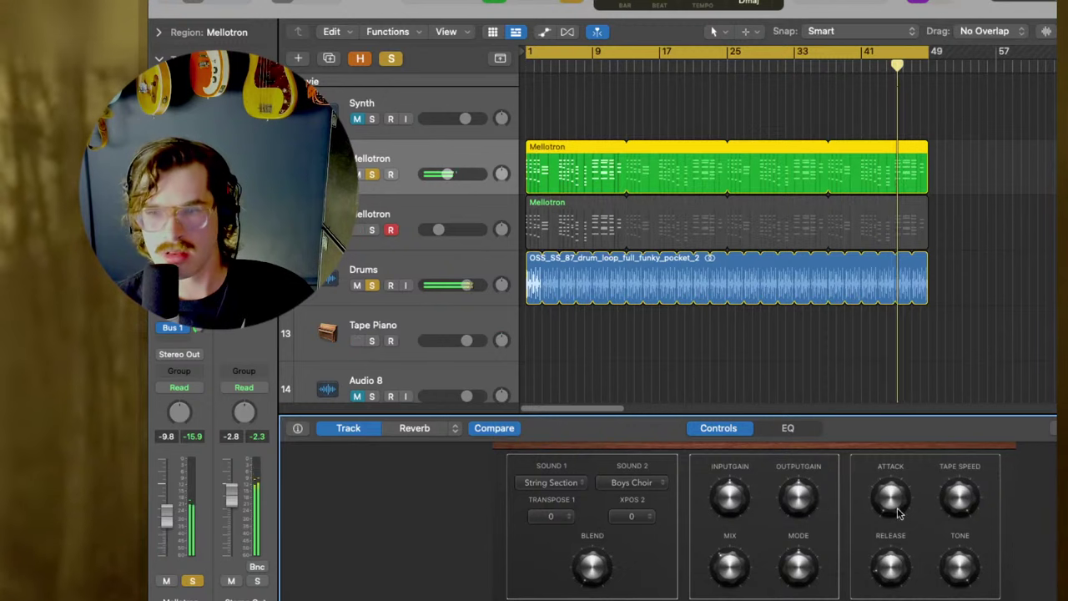
pyautogui.moveTo(801, 482); pyautogui.dragTo(844, 464)
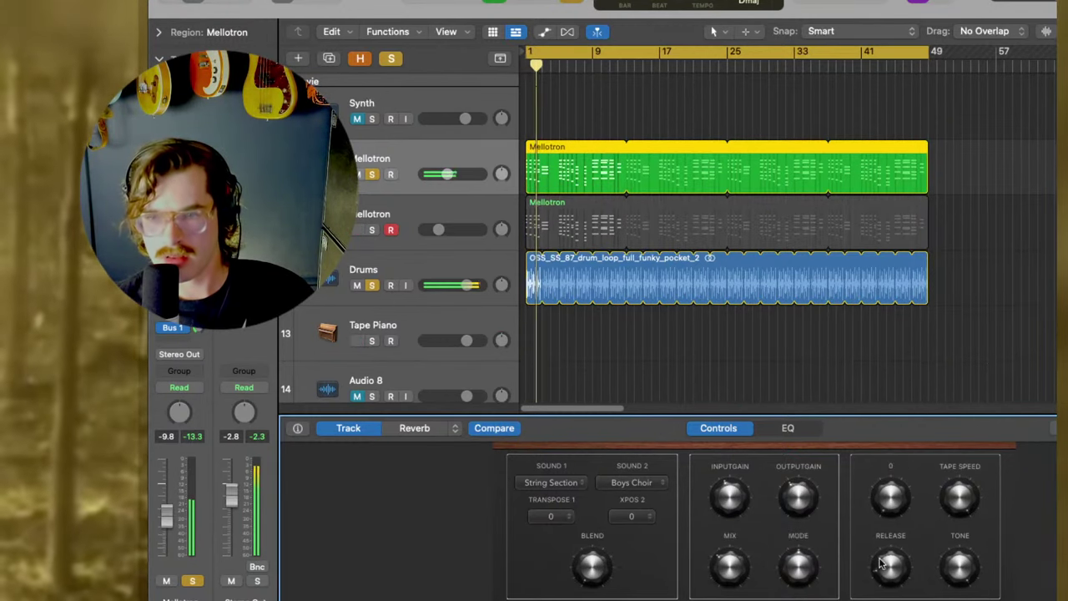
pyautogui.moveTo(878, 574)
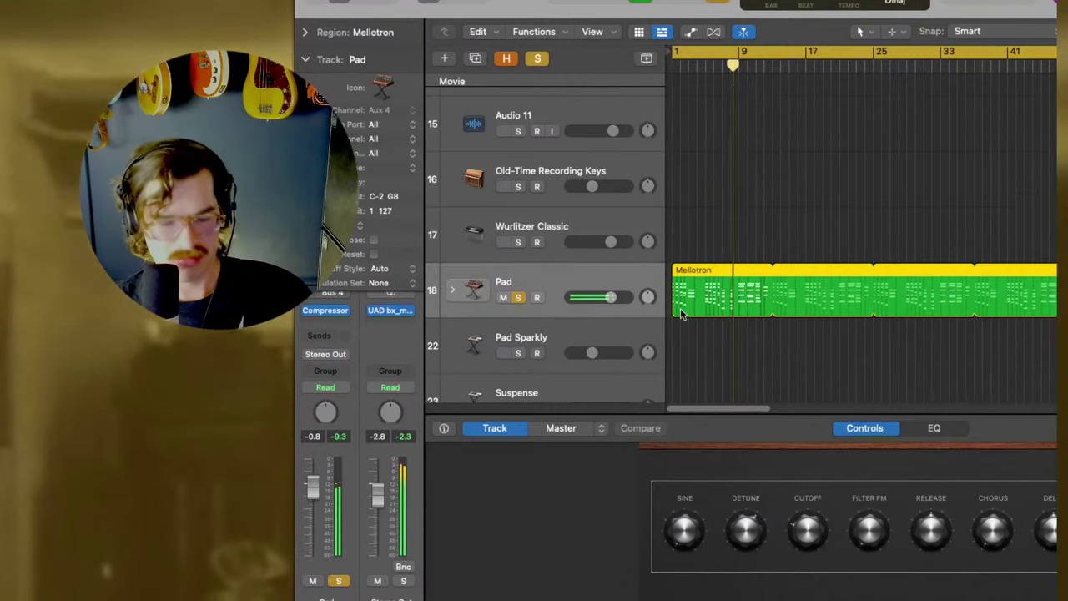
# Solo the track 11 Mellotron alongside track 10, compare them with and without track 10, and set track 10's volume to -7.8 dB.
pyautogui.click(729, 231)
pyautogui.scroll(6, 701, 210)
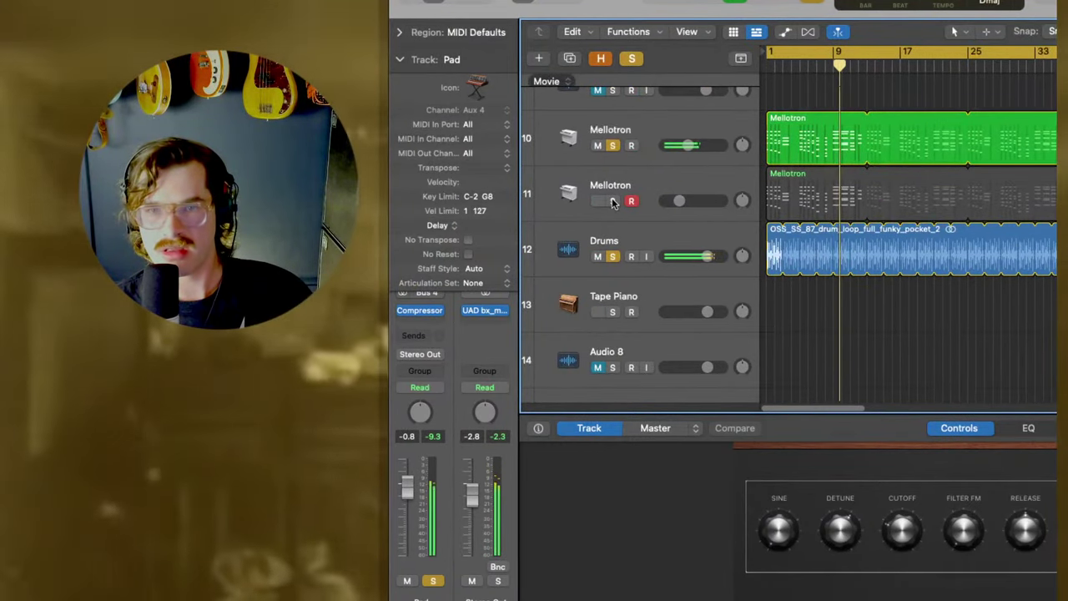
pyautogui.click(612, 201)
pyautogui.click(612, 145)
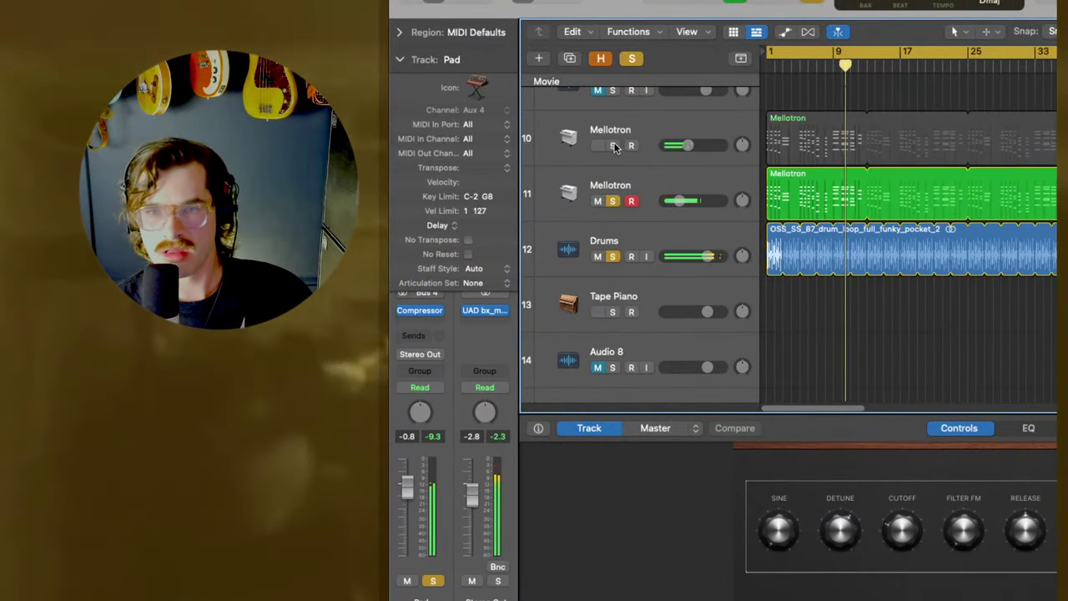
pyautogui.click(612, 145)
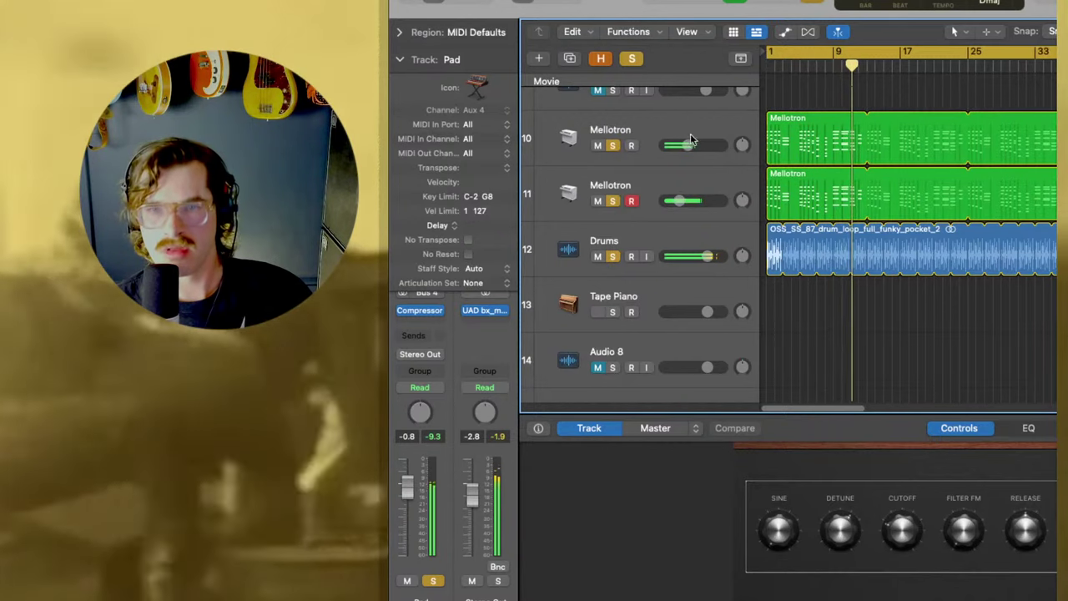
pyautogui.moveTo(689, 145)
pyautogui.mouseDown()
pyautogui.moveTo(673, 146)
pyautogui.moveTo(690, 145)
pyautogui.mouseUp()
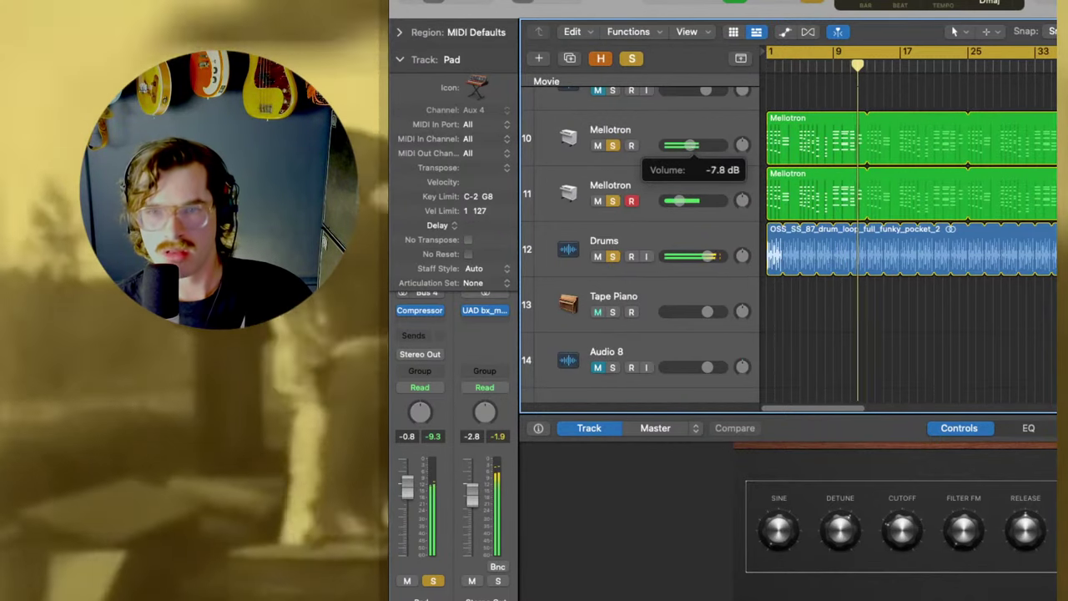
pyautogui.click(642, 160)
pyautogui.scroll(-3, 638, 250)
pyautogui.scroll(-3, 637, 273)
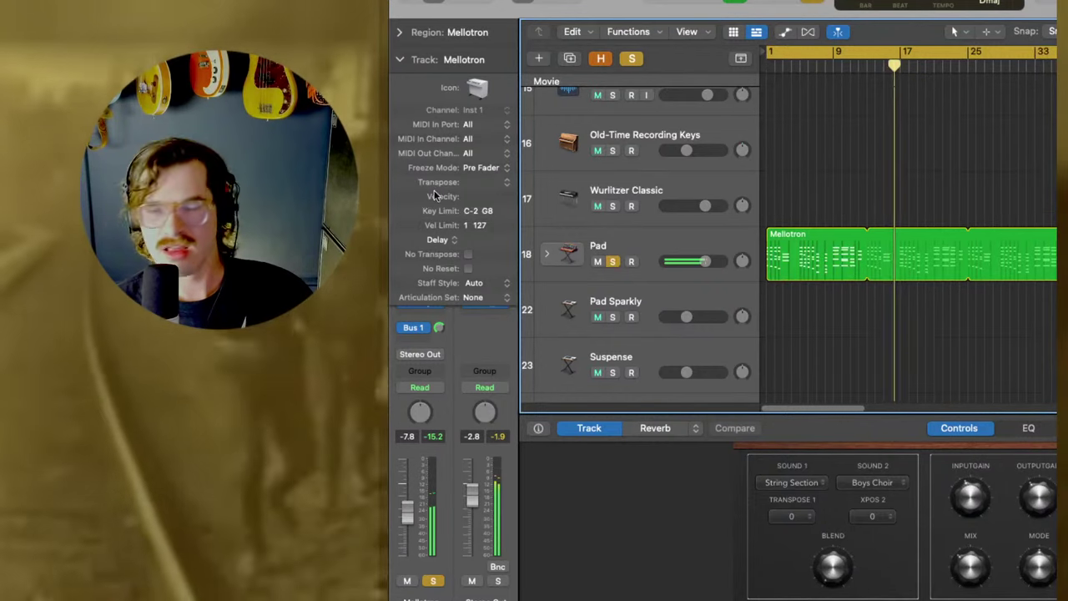
pyautogui.scroll(10, 789, 223)
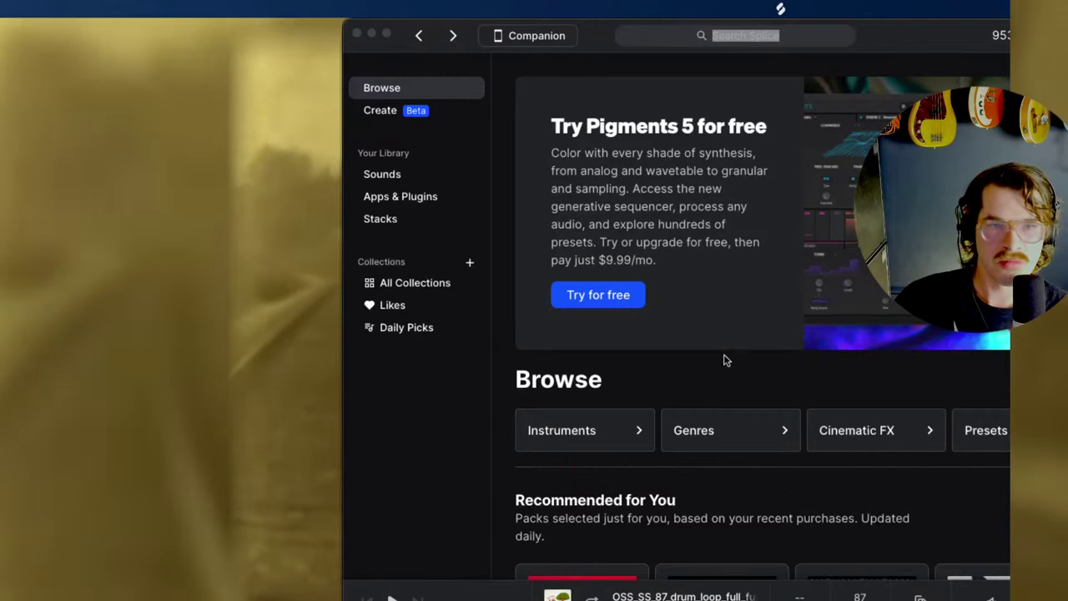
# In Splice, browse the drum instrument samples and filter them to exactly 87 BPM and the percussion tag.
pyautogui.scroll(-2, 725, 358)
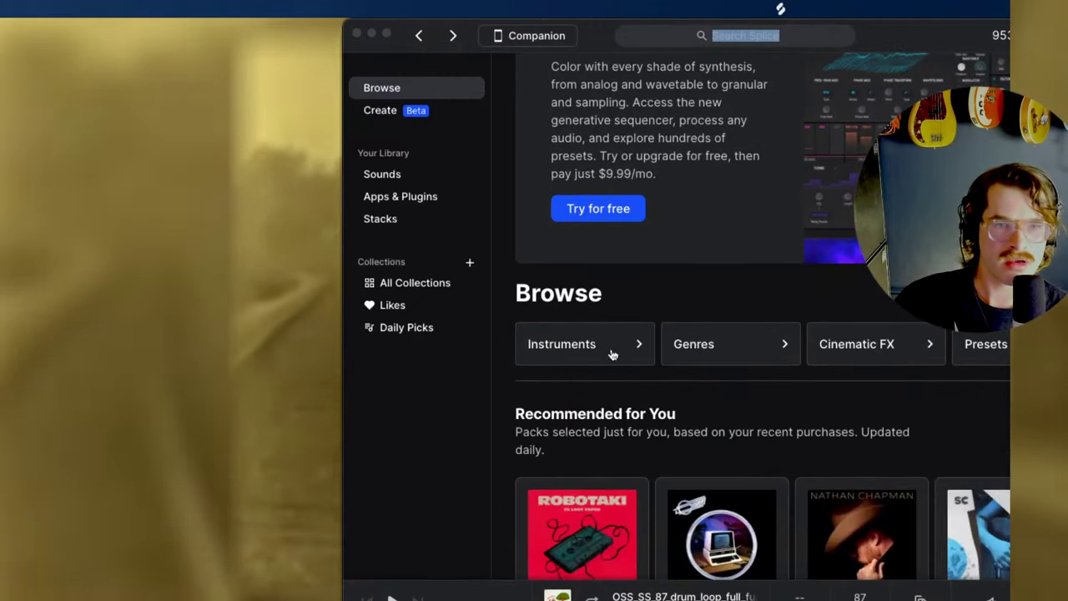
pyautogui.click(607, 350)
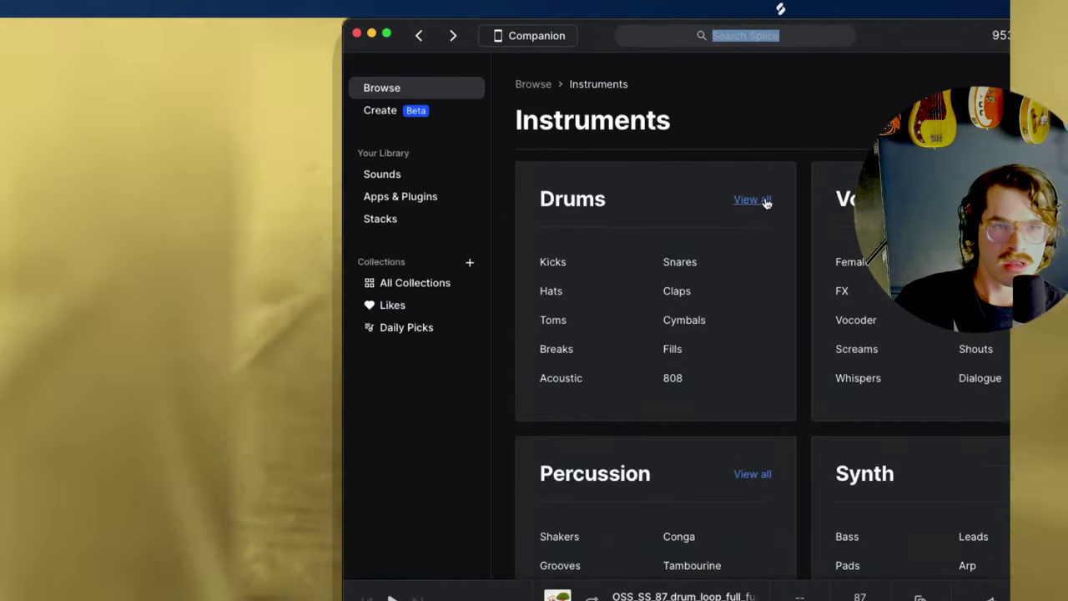
pyautogui.click(766, 202)
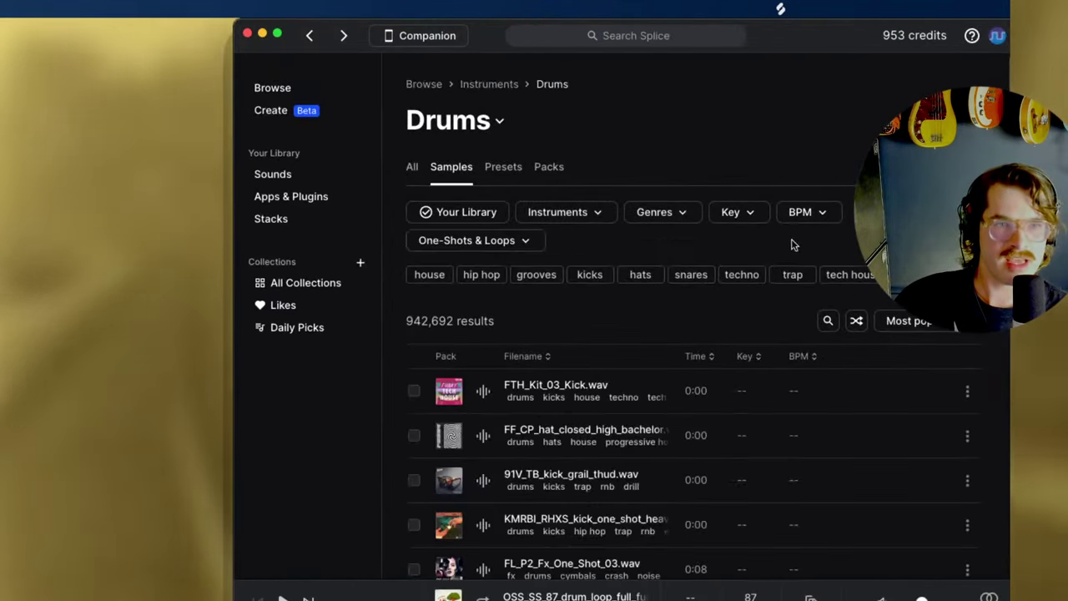
pyautogui.click(816, 214)
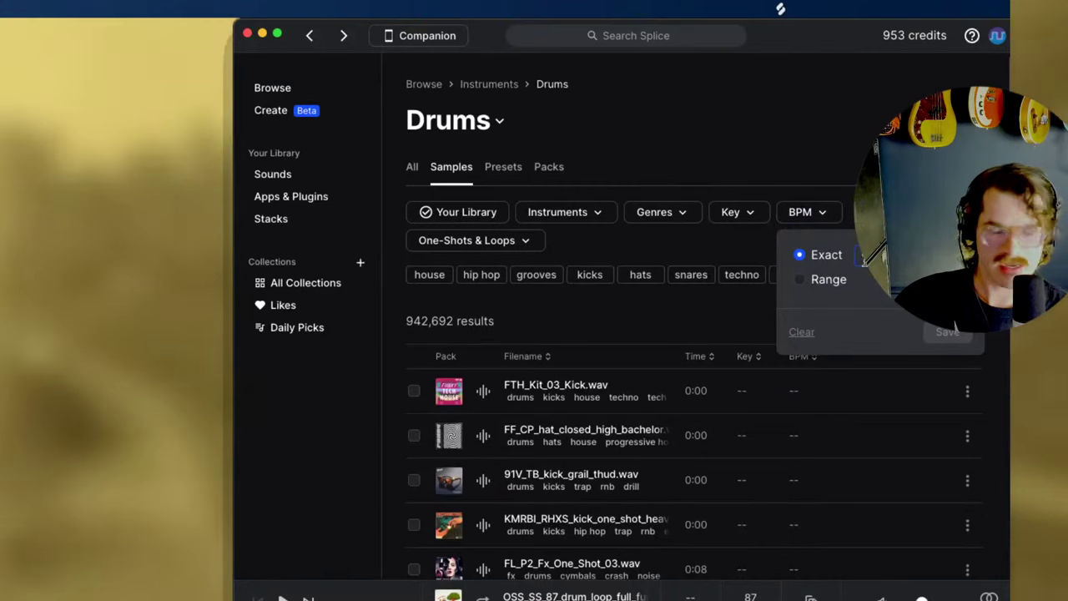
pyautogui.write('87')
pyautogui.press('Return')
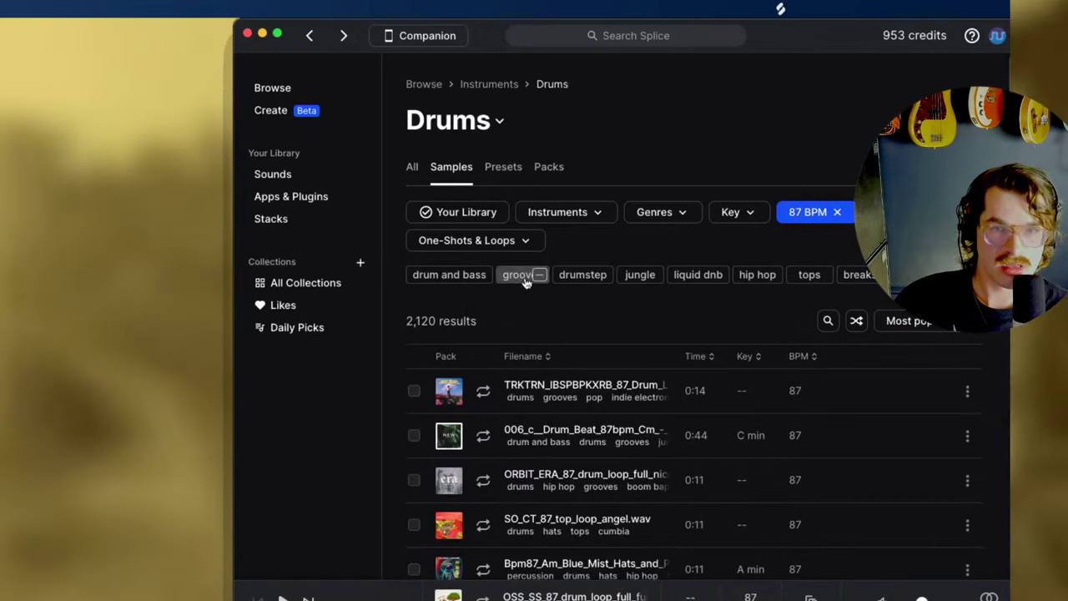
pyautogui.click(530, 576)
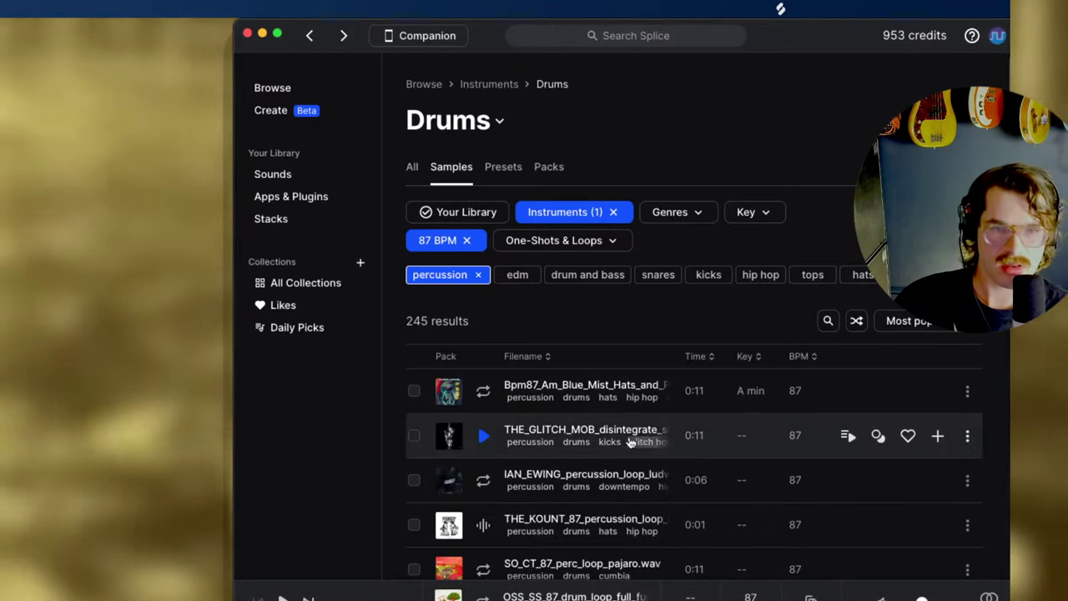
# Audition the 87 BPM percussion loops one after another, from Bpm87_Am_Blue_Mist_Hats to the CLOZEE taiko loop.
pyautogui.click(484, 395)
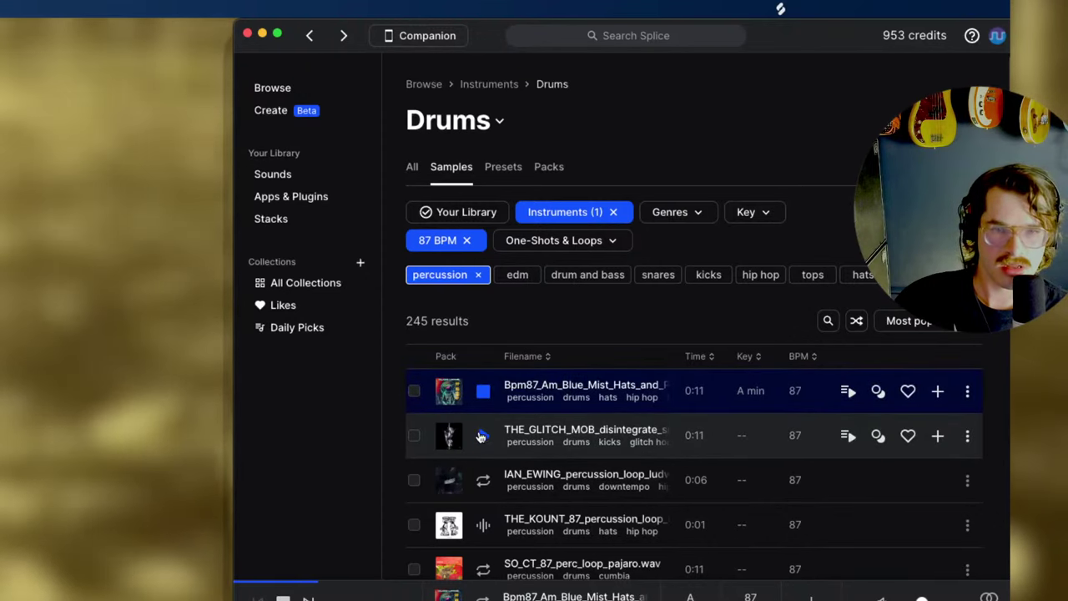
pyautogui.click(482, 441)
pyautogui.click(481, 483)
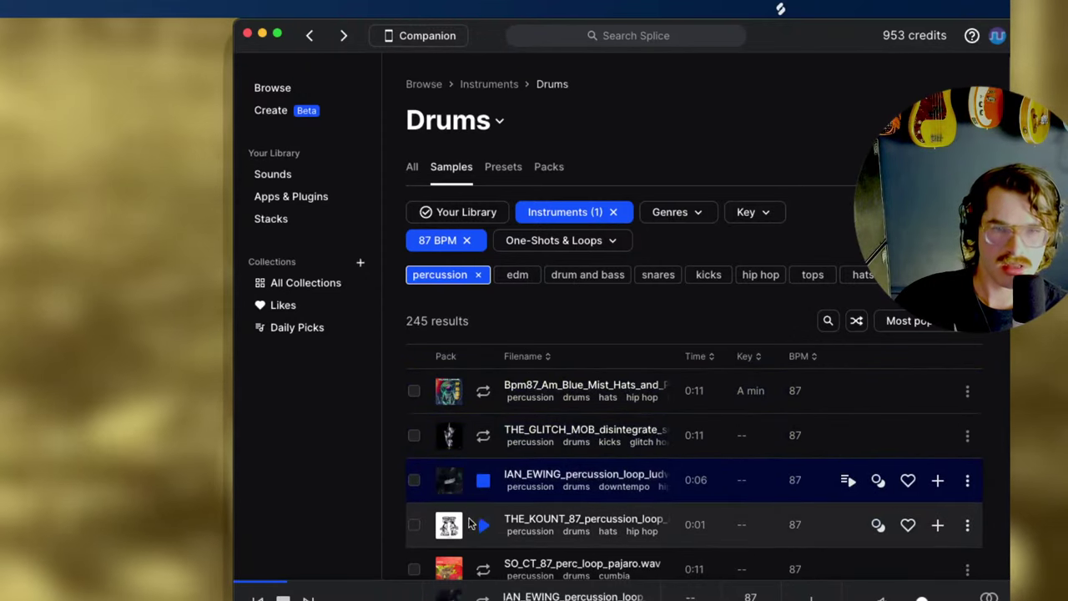
pyautogui.click(482, 526)
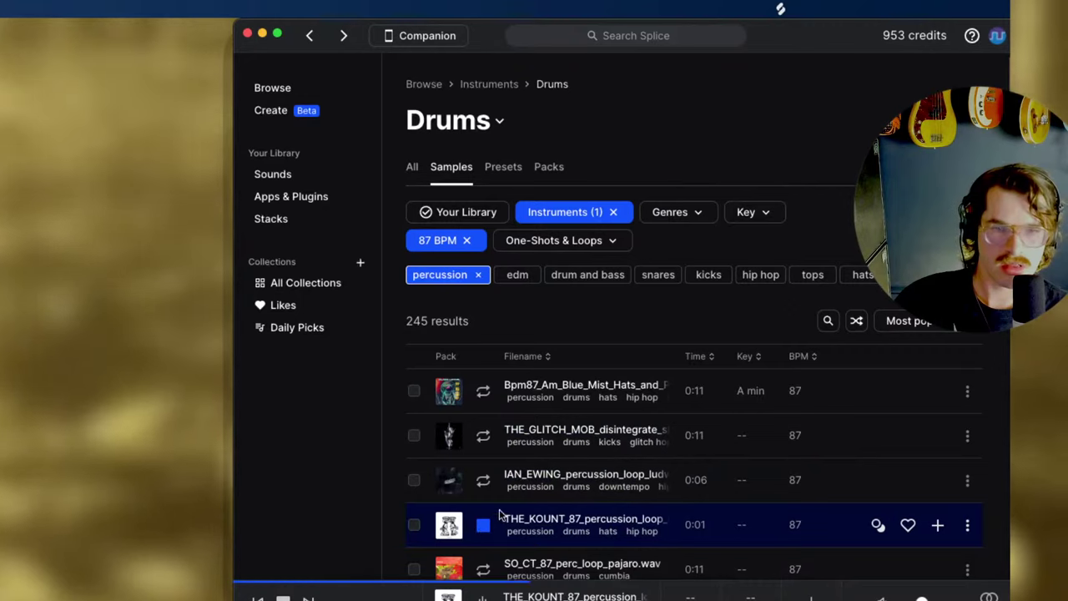
pyautogui.scroll(-2, 501, 496)
pyautogui.click(486, 494)
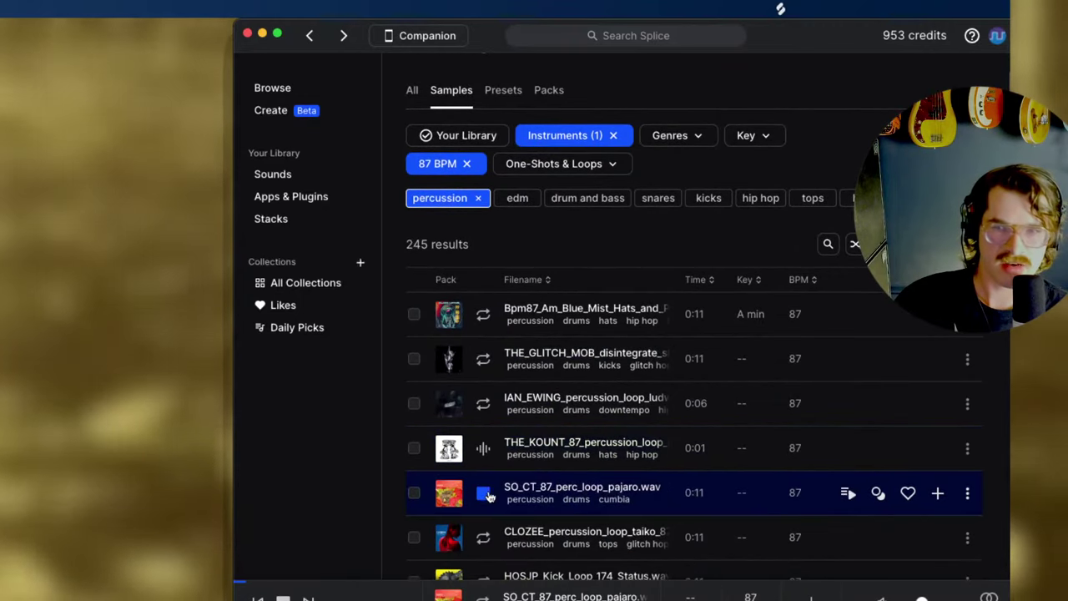
pyautogui.scroll(-1, 492, 497)
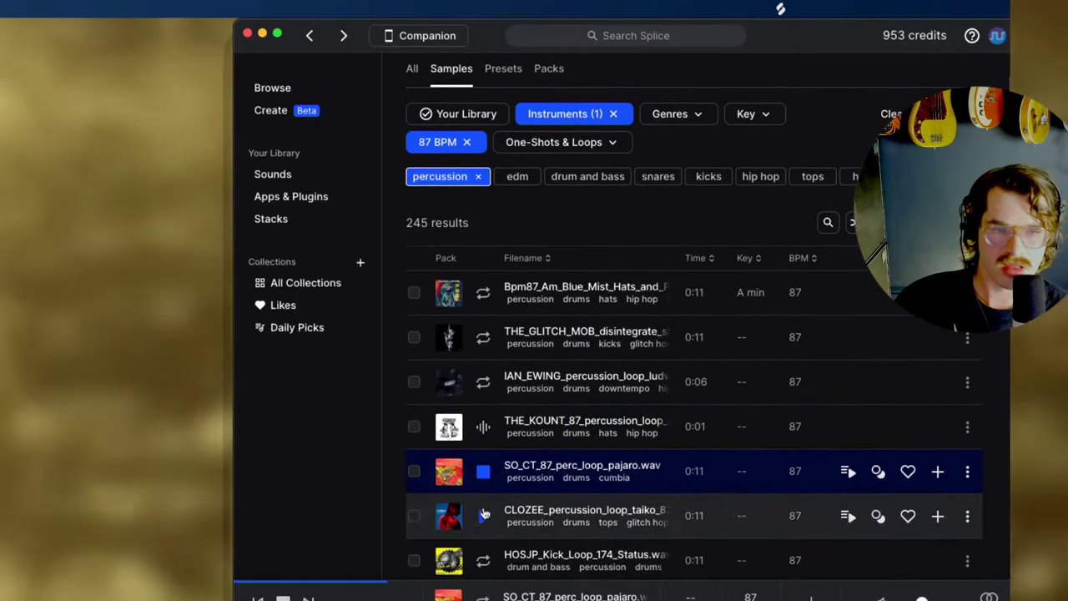
pyautogui.click(480, 516)
pyautogui.scroll(-3, 482, 501)
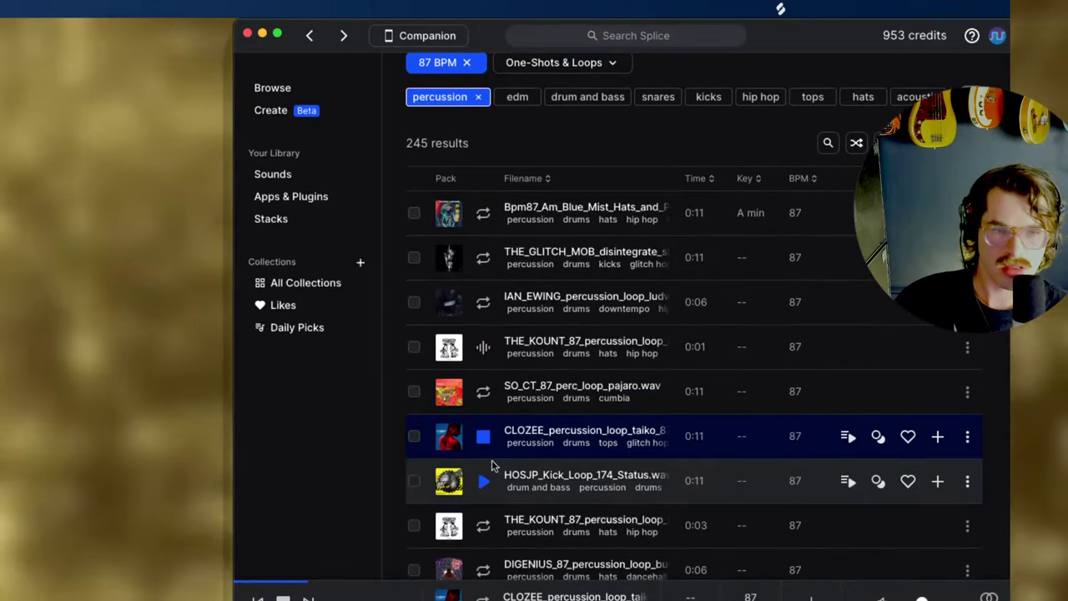
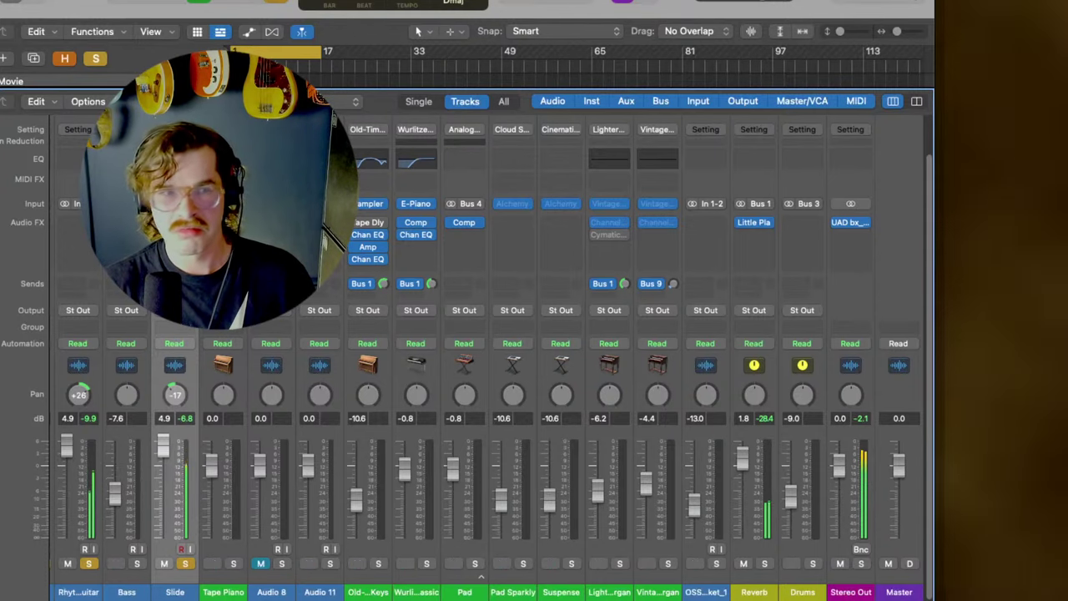
# Back in Logic Pro, hide the mixer and use the Pointer Tool to loop the Slide melody.3 region up to bar 49.
pyautogui.press('x')
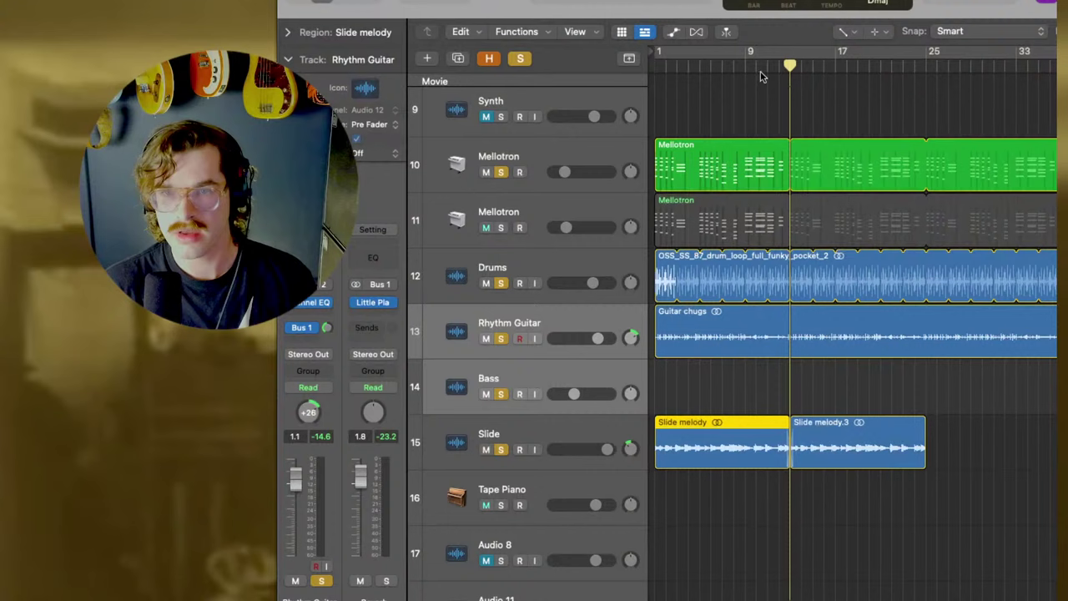
pyautogui.doubleClick(769, 70)
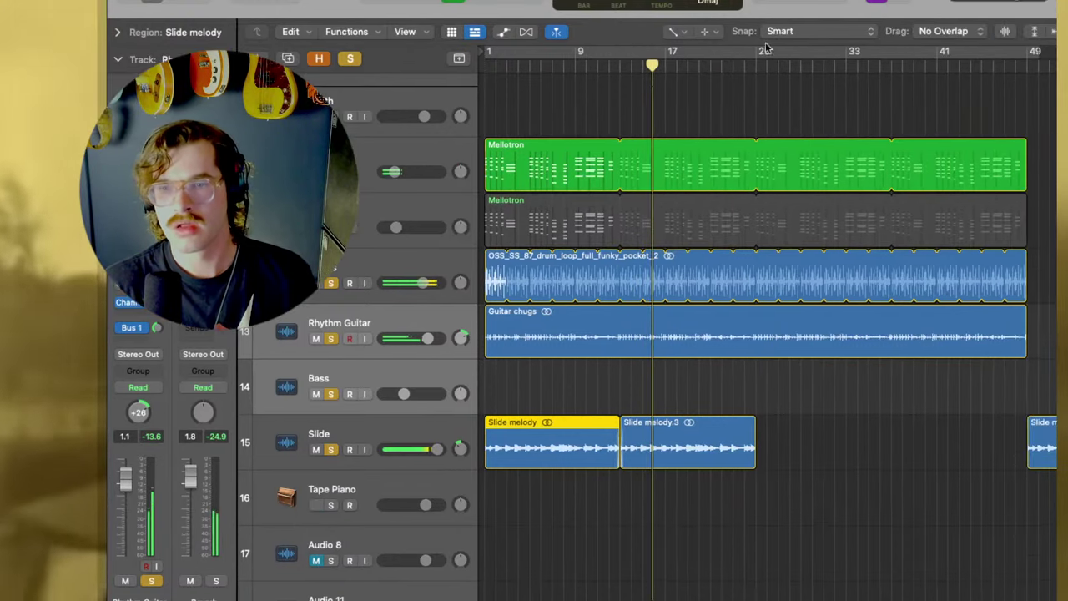
pyautogui.press('t')
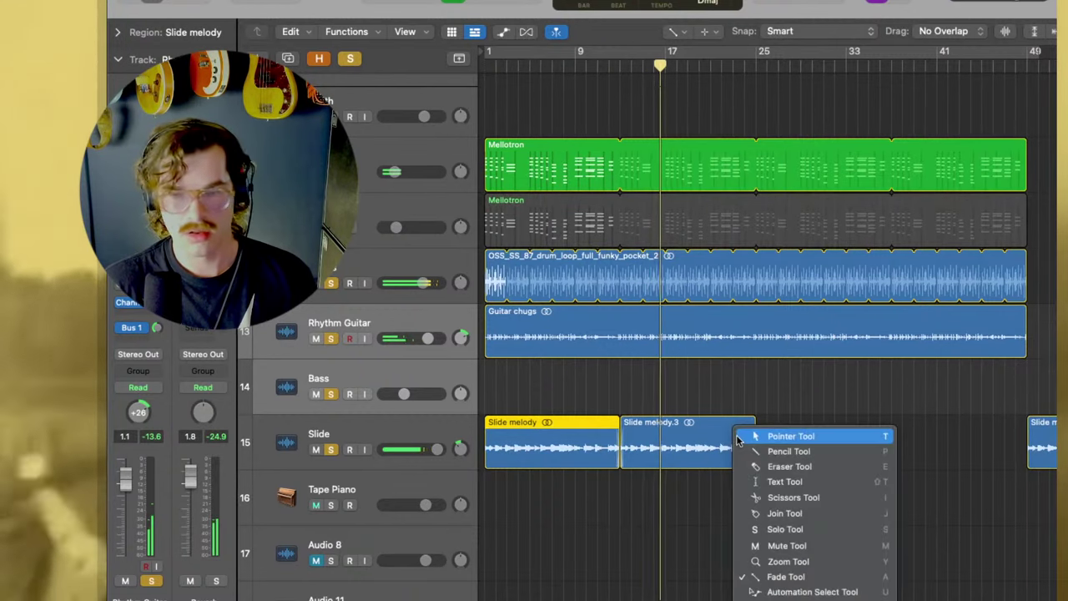
pyautogui.click(756, 437)
pyautogui.click(749, 443)
pyautogui.moveTo(756, 437); pyautogui.dragTo(1028, 445)
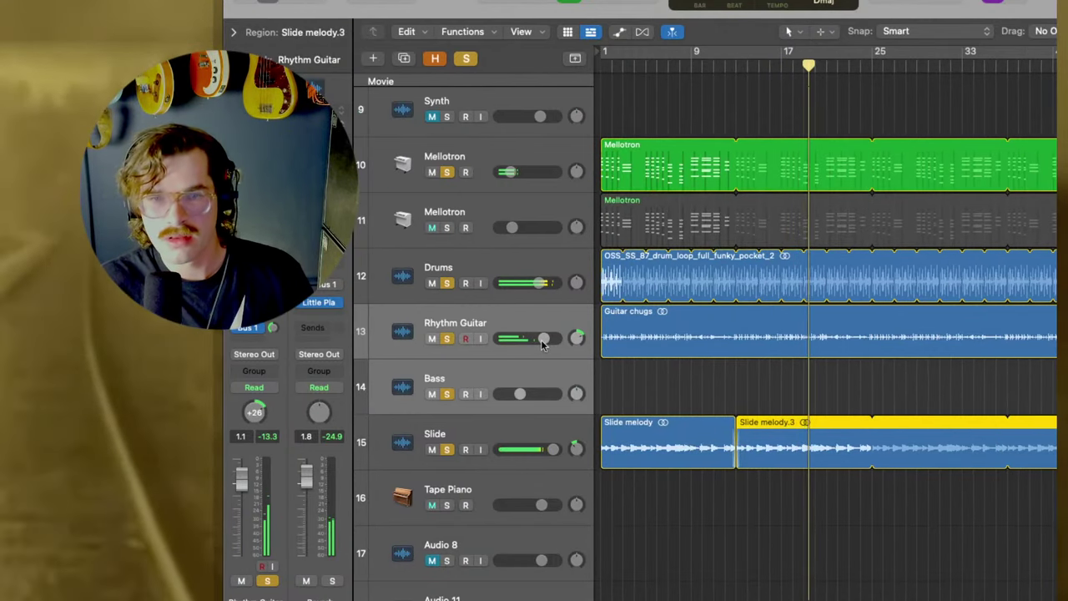
# Raise the volume of the selected Rhythm Guitar and Bass tracks together, bringing Rhythm Guitar to 2.8 dB.
pyautogui.moveTo(541, 344); pyautogui.dragTo(547, 342)
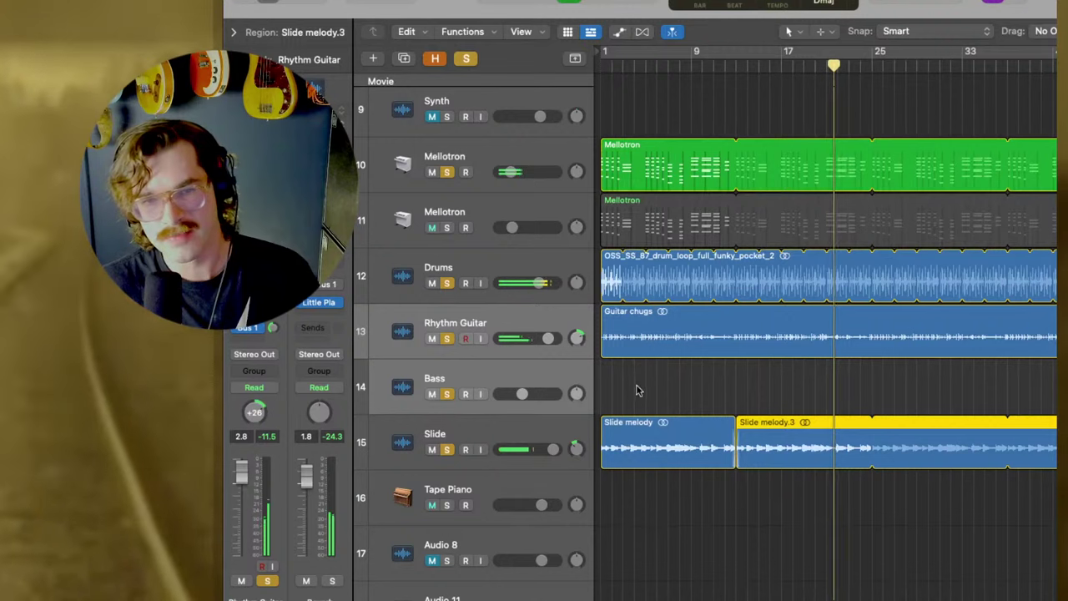
pyautogui.click(557, 337)
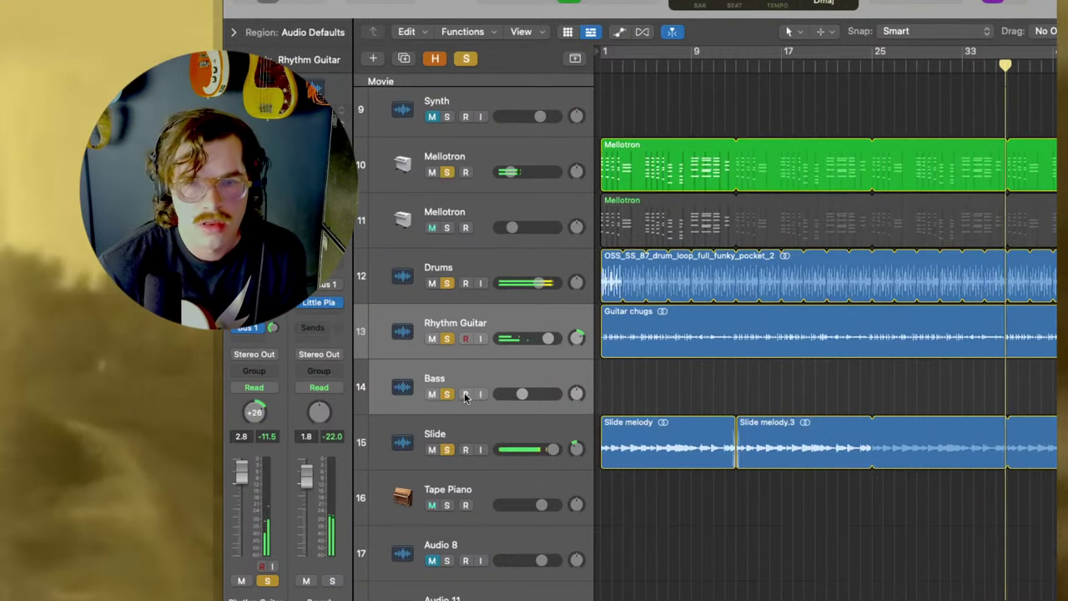
# Record-enable the Bass track, record a bass take from bar 1 to about bar 49, and disarm the track.
pyautogui.click(465, 386)
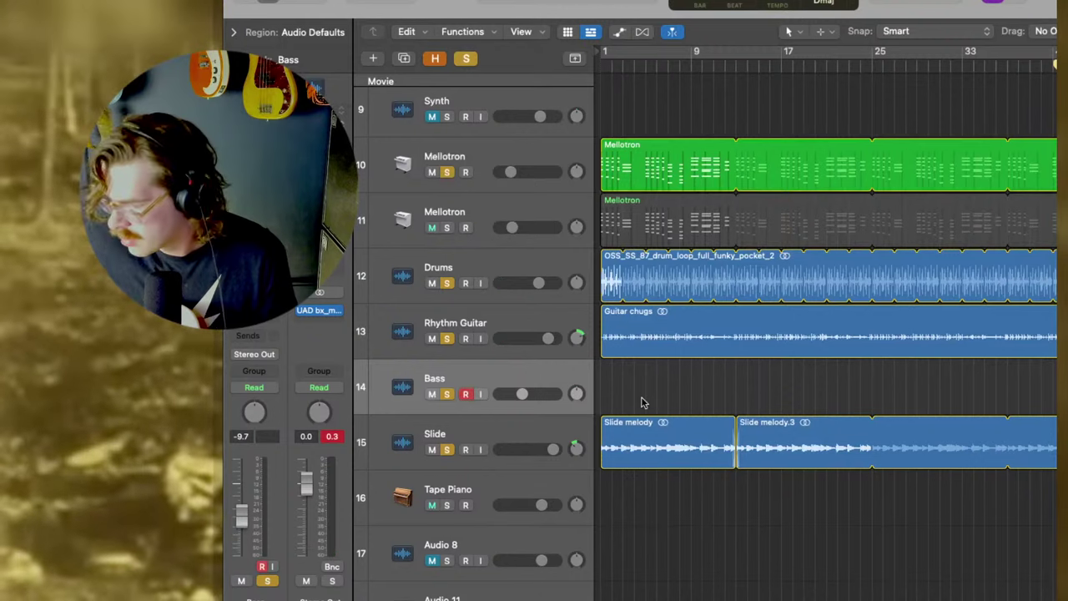
pyautogui.hotkey('alt', 'r')
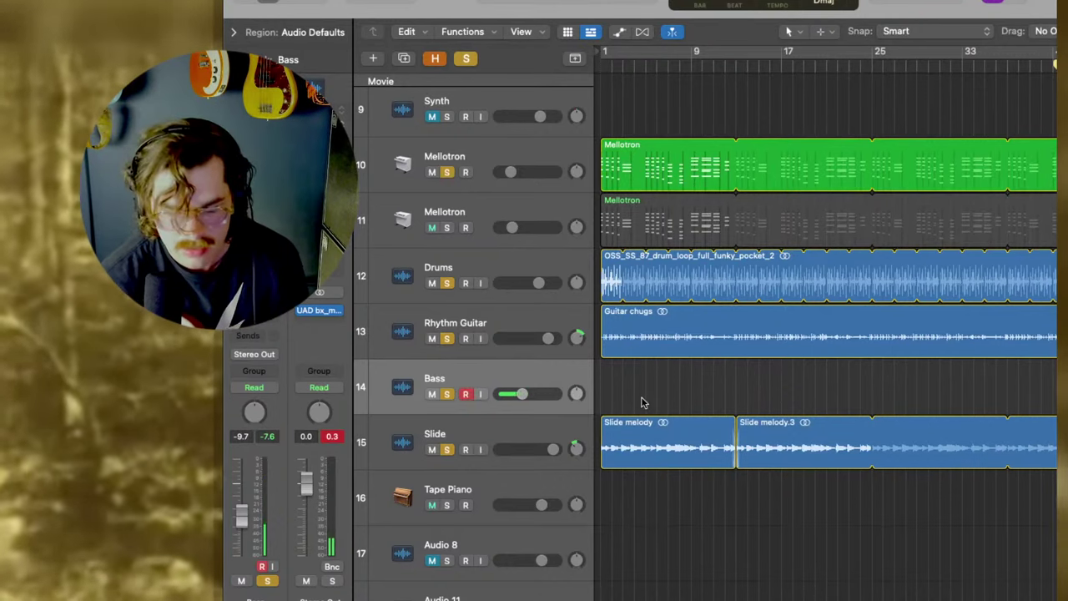
pyautogui.press('Return')
pyautogui.press('r')
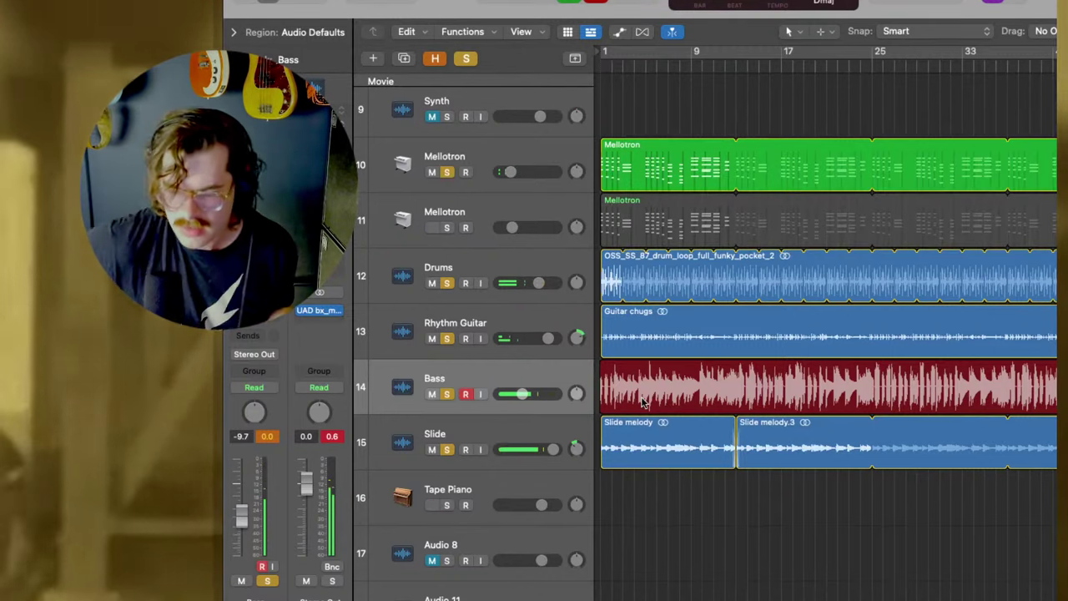
pyautogui.click(642, 402)
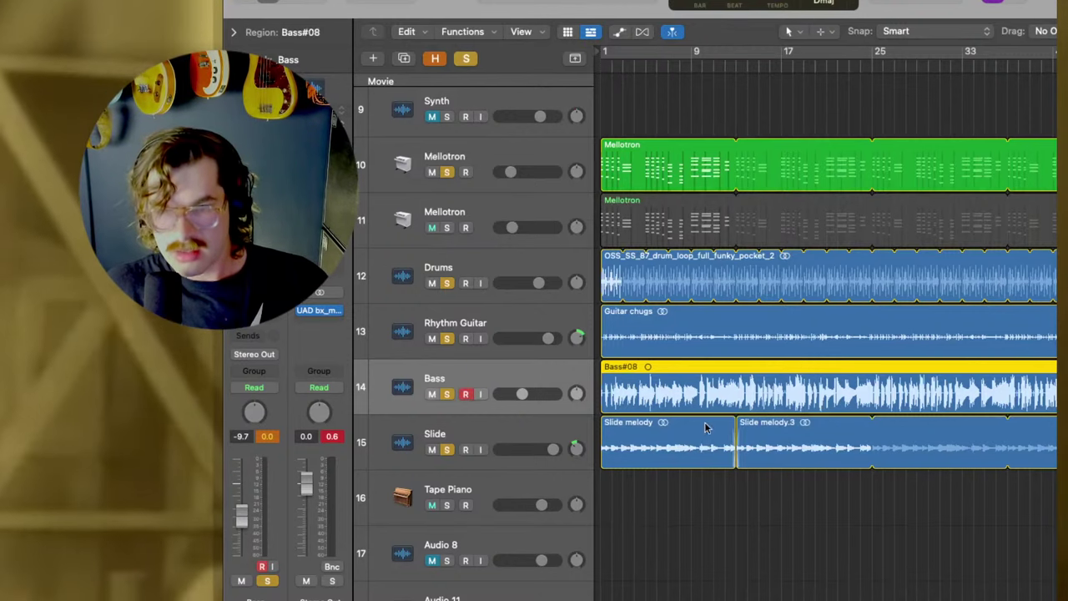
pyautogui.press('space')
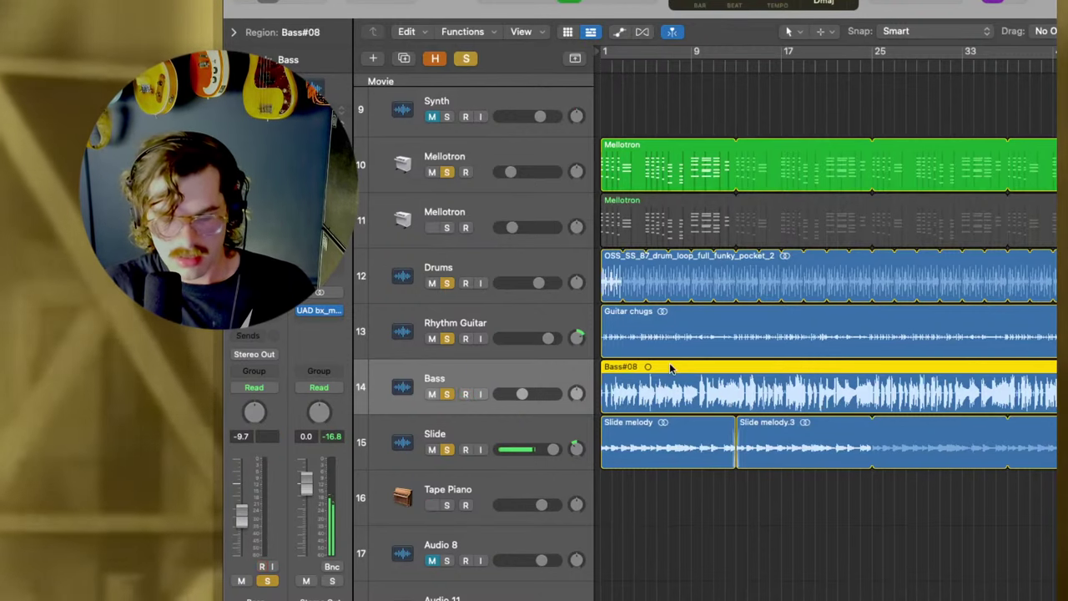
pyautogui.press('super+Left')
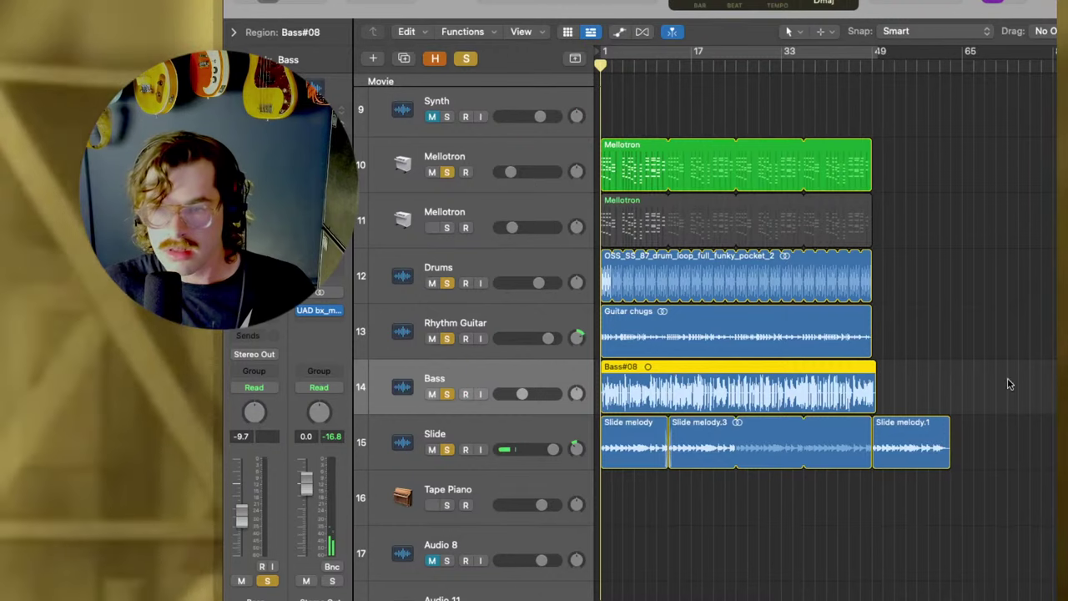
# Move the Slide melody.1 region 12 bars later to bar 61 and start playback from about bar 31.
pyautogui.moveTo(916, 451); pyautogui.dragTo(983, 451)
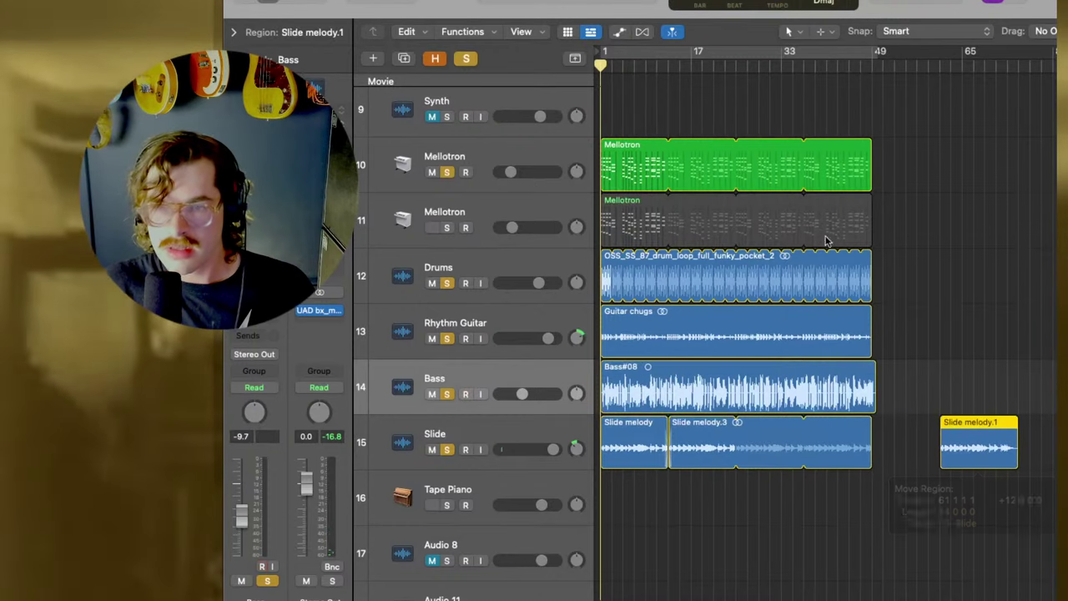
pyautogui.click(832, 67)
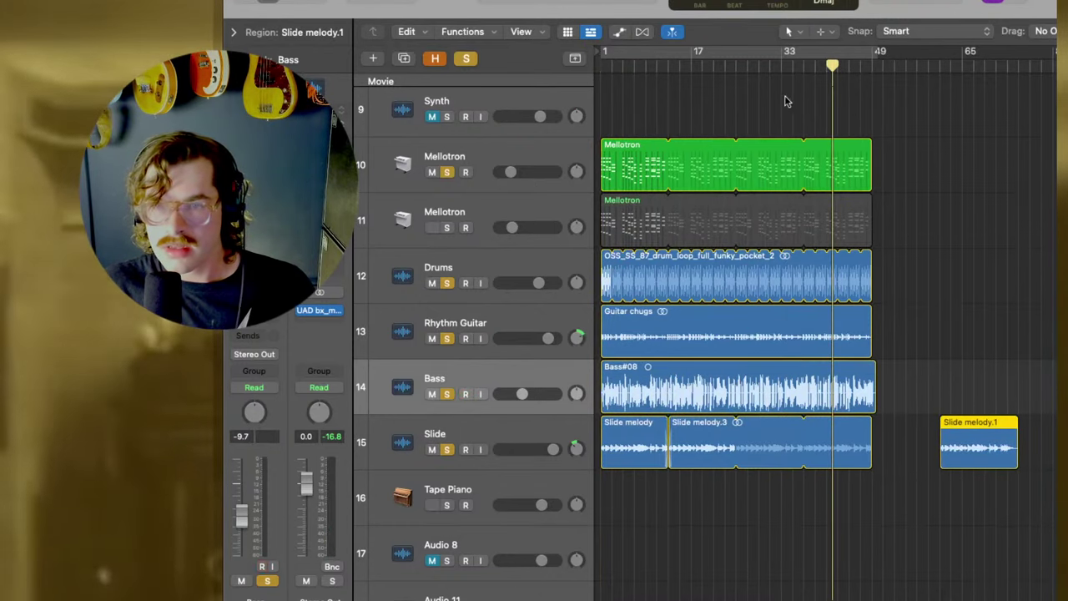
pyautogui.click(771, 67)
pyautogui.press('space')
# Audition the recorded bass take against the other tracks around bar 23 and from the start of the song.
pyautogui.press('super+Right')
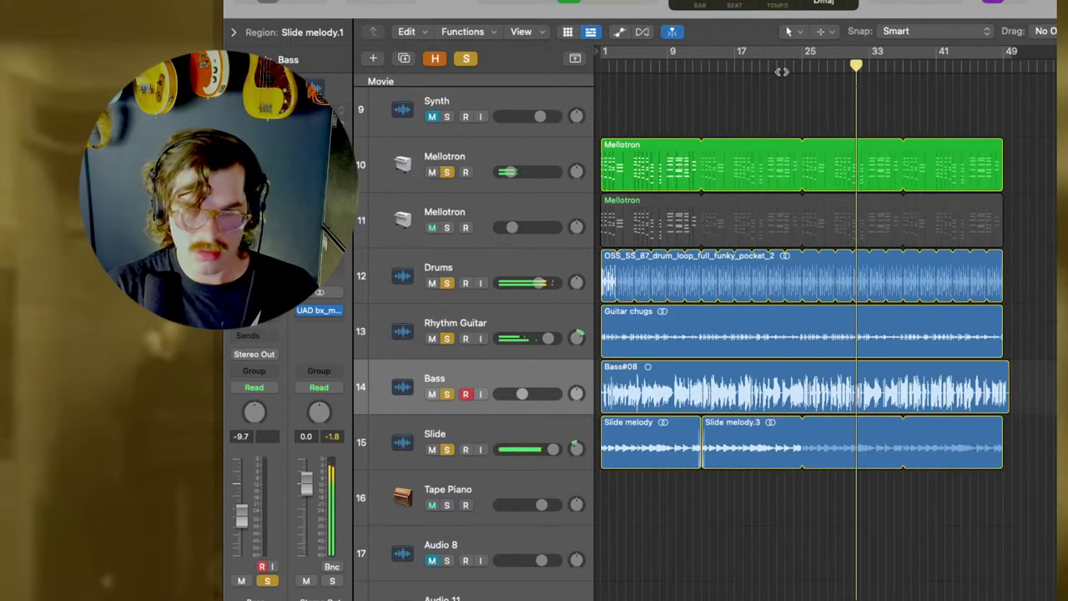
pyautogui.scroll(2, 782, 72)
pyautogui.click(809, 67)
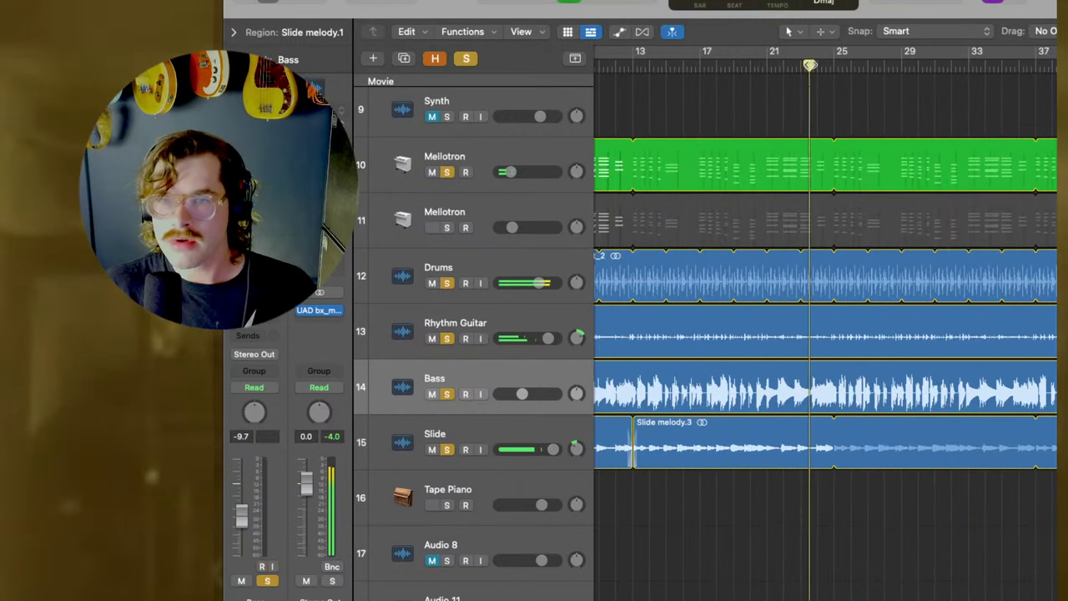
pyautogui.press('super+Right')
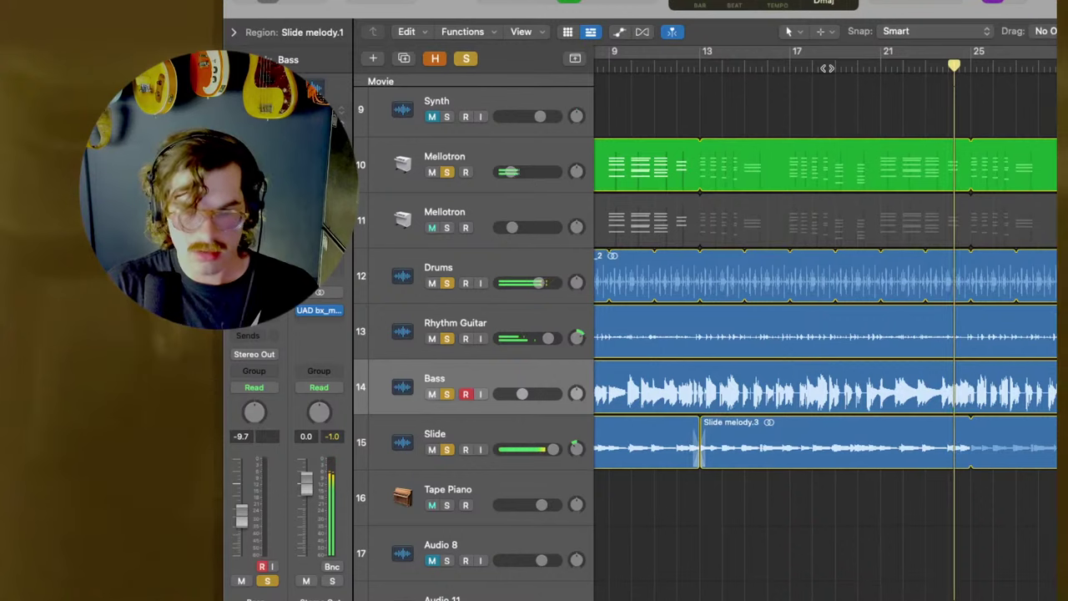
pyautogui.press('Return')
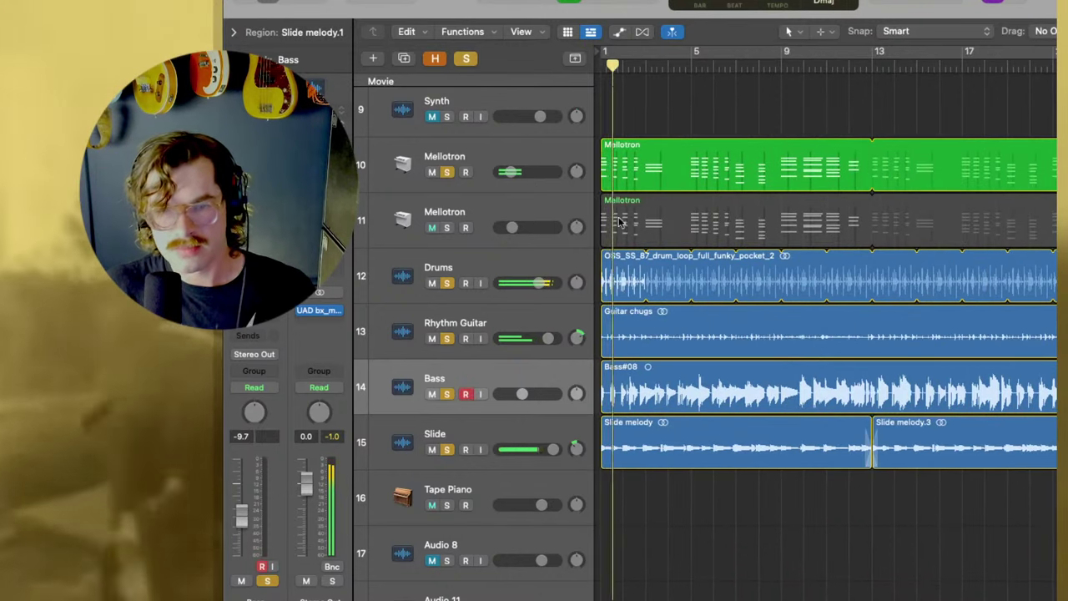
pyautogui.press('super+Left')
pyautogui.press('super+Left')
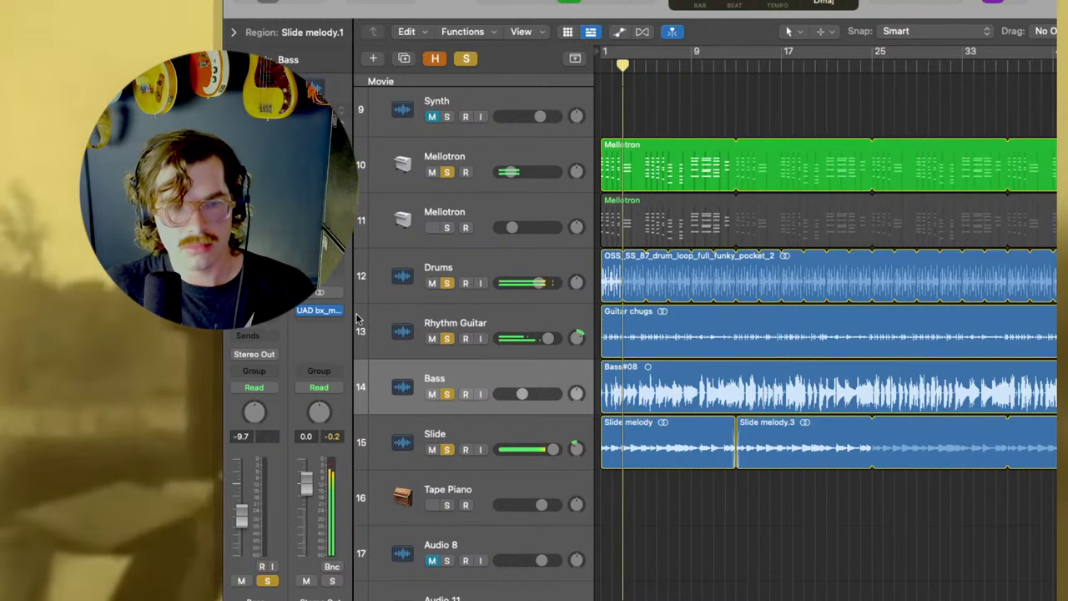
# Raise the Bass track's volume to -7.2 dB during playback.
pyautogui.hotkey('ctrl', 'r')
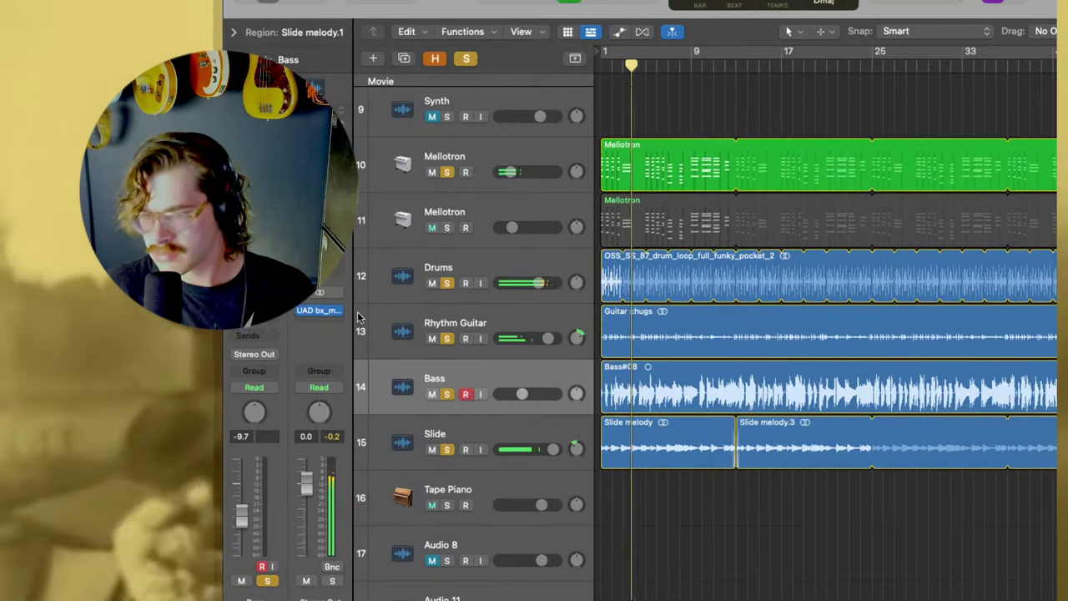
pyautogui.hotkey('ctrl', 'r')
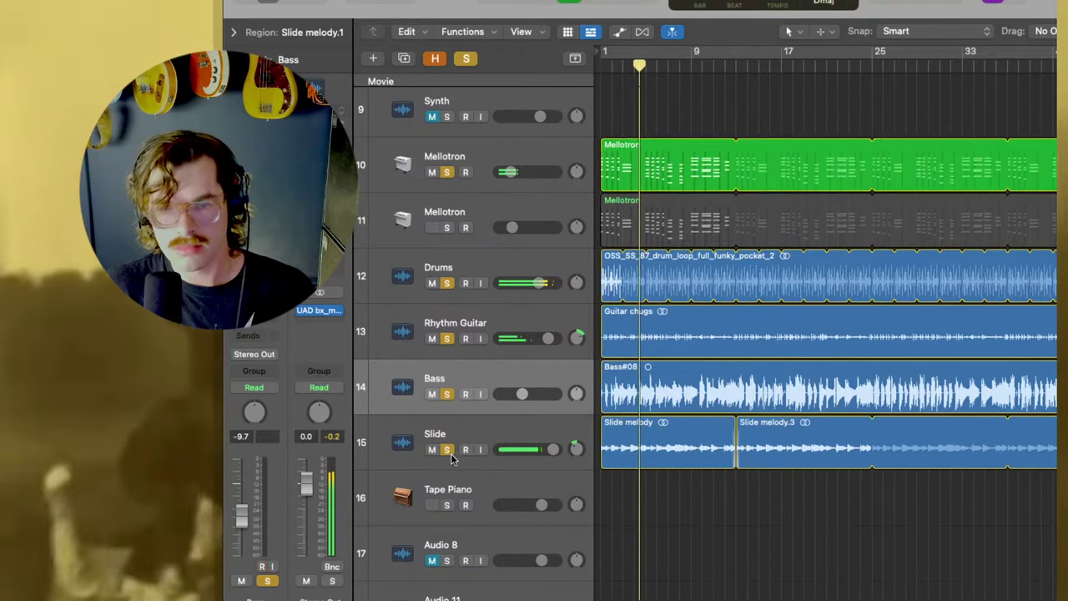
pyautogui.moveTo(522, 393); pyautogui.dragTo(524, 394)
pyautogui.hotkey('ctrl', 'r')
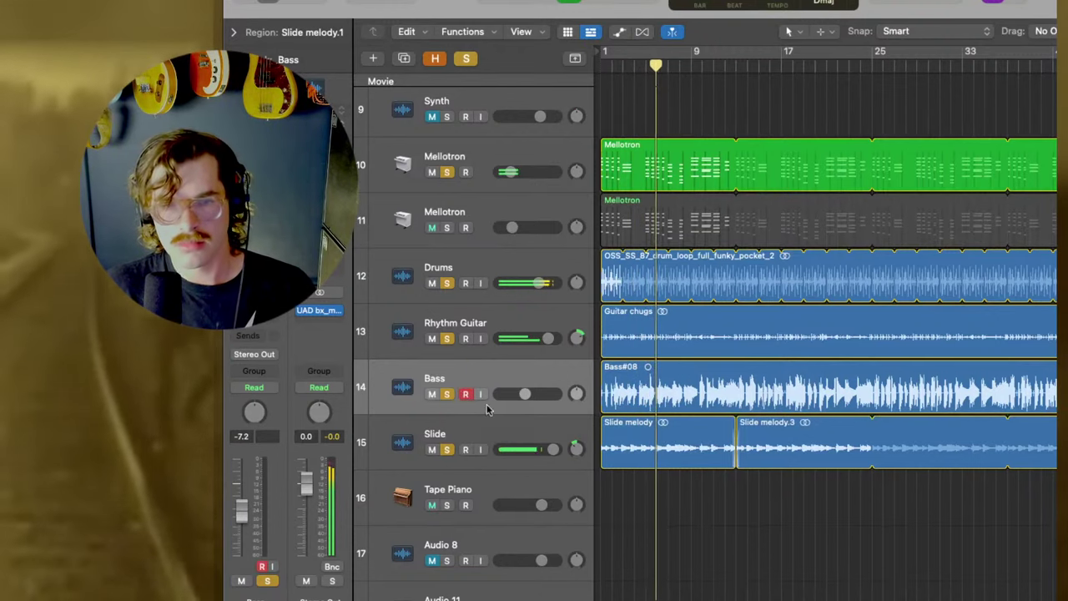
pyautogui.hotkey('ctrl', 'r')
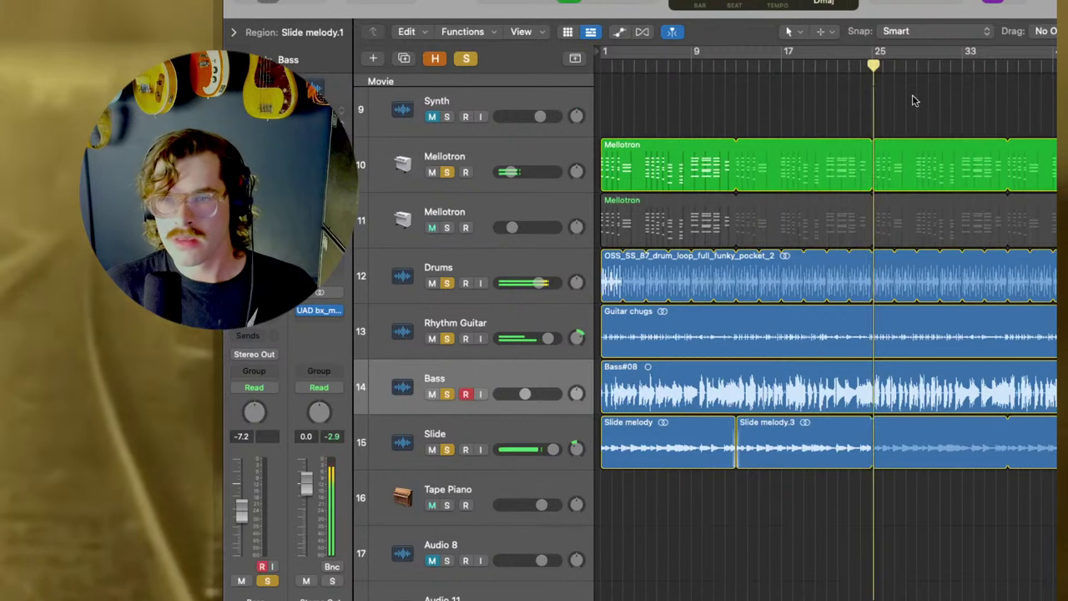
# Listen to the passage leading into bar 25 and split the Bass#08 region at bar 25 with the Scissors Tool.
pyautogui.press('t')
pyautogui.press('i')
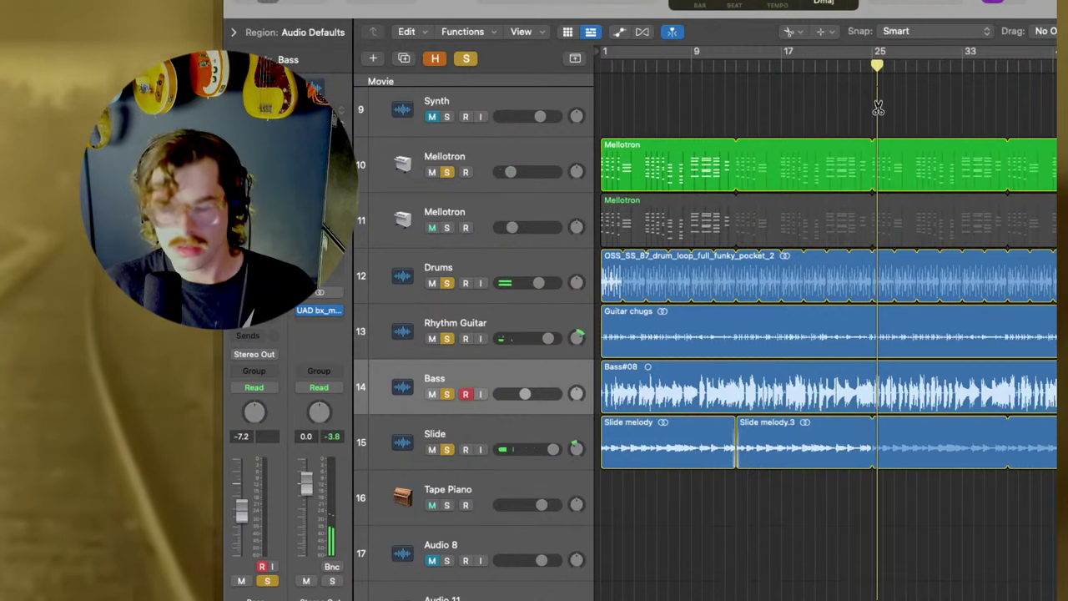
pyautogui.scroll(10, 878, 109)
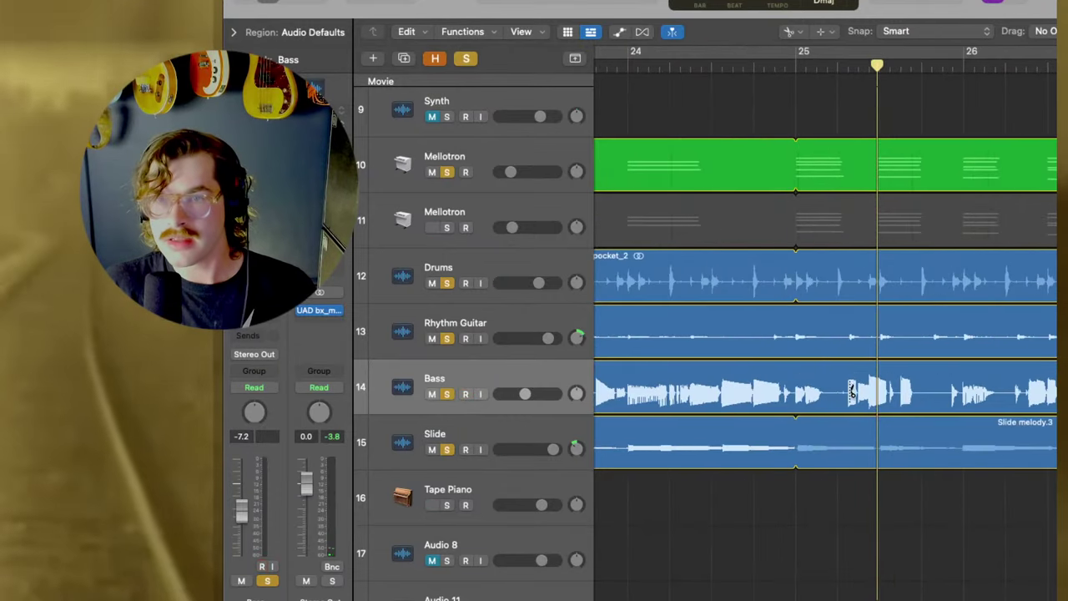
pyautogui.click(727, 60)
pyautogui.press('space')
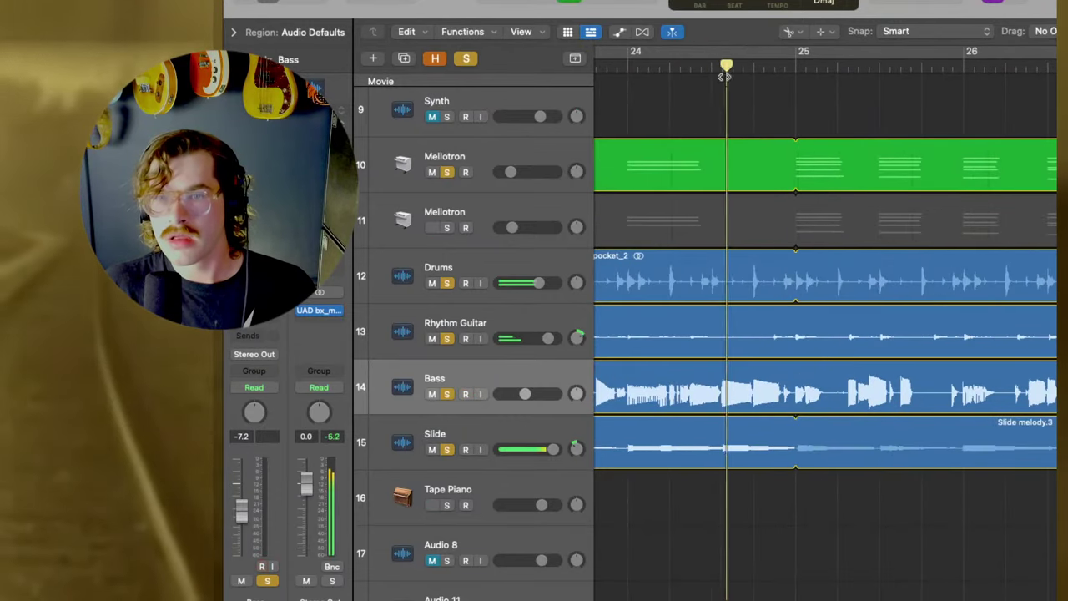
pyautogui.click(797, 393)
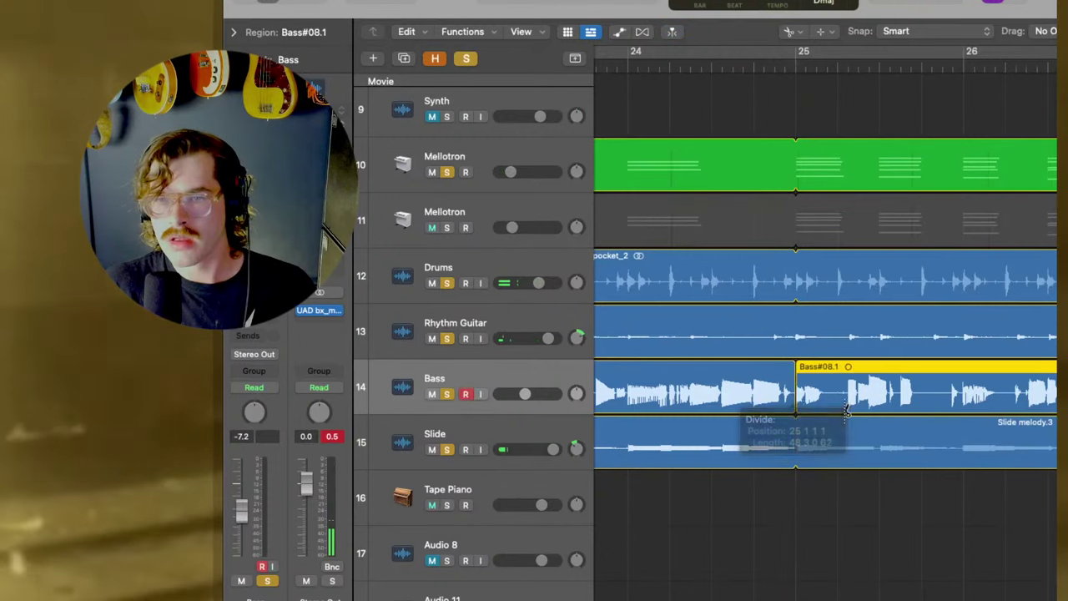
# Switch back to the Pointer Tool and delete the first half of the bass take before bar 25.
pyautogui.press('t')
pyautogui.press('t')
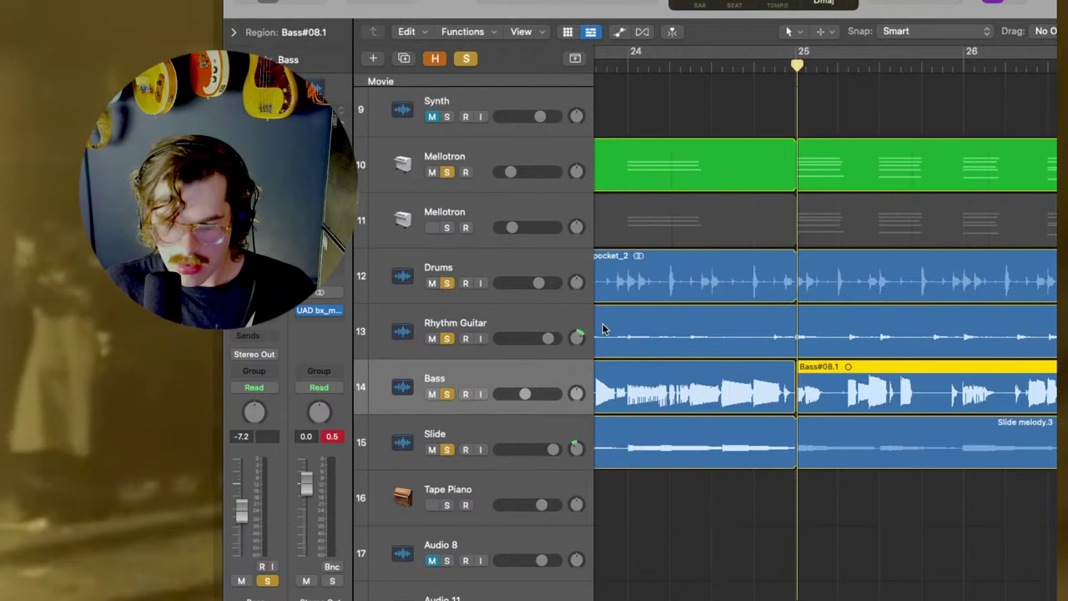
pyautogui.click(653, 371)
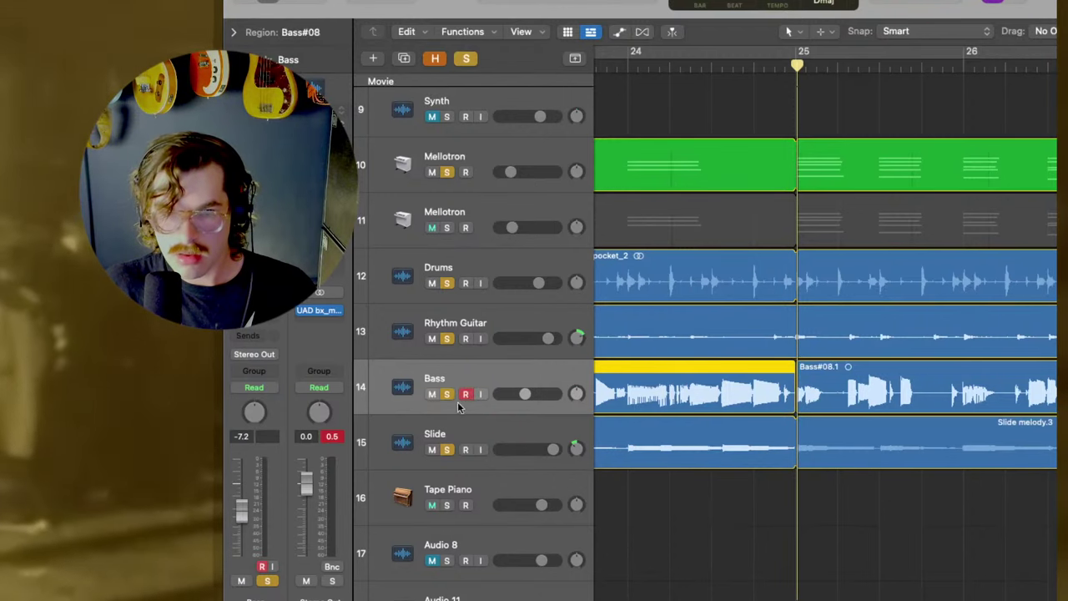
pyautogui.press('Delete')
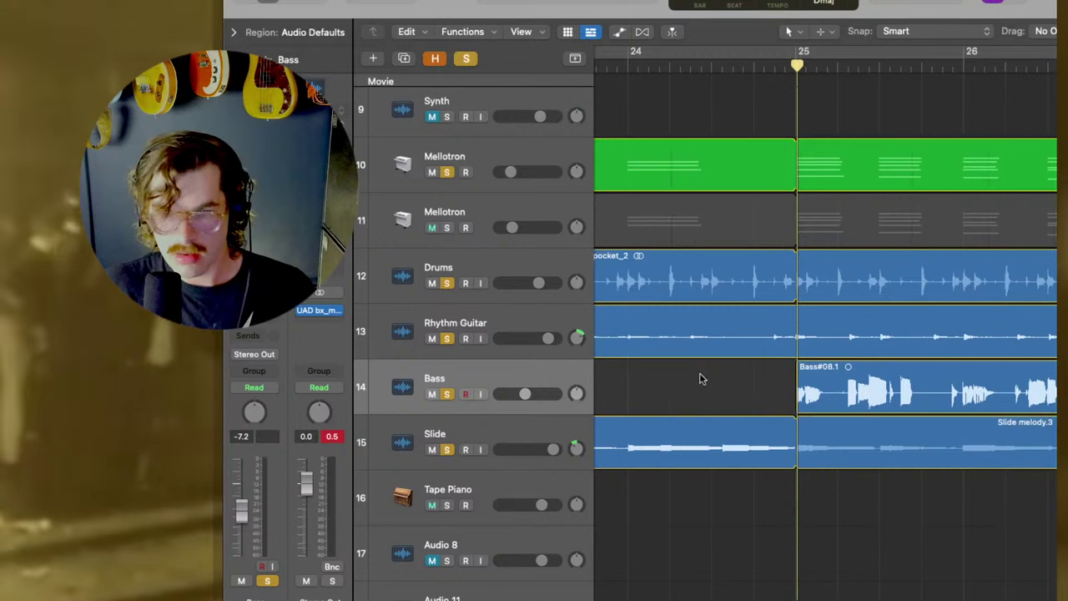
# Move the remaining Bass#08.1 region to bar 1 and play the song from the beginning.
pyautogui.scroll(-10, 687, 376)
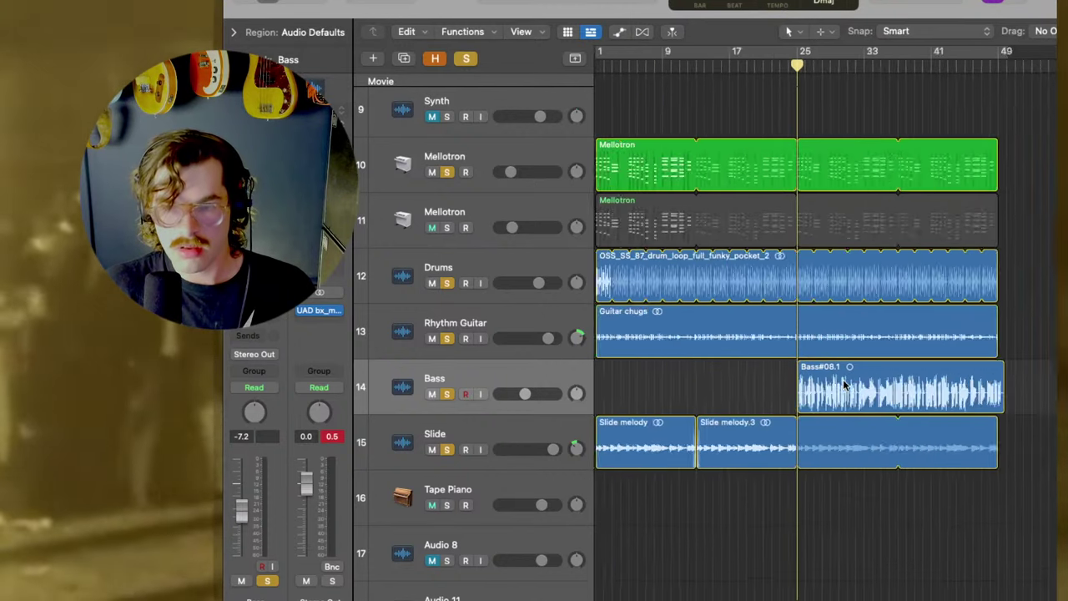
pyautogui.moveTo(684, 392); pyautogui.dragTo(634, 392)
pyautogui.press('Return')
pyautogui.press('space')
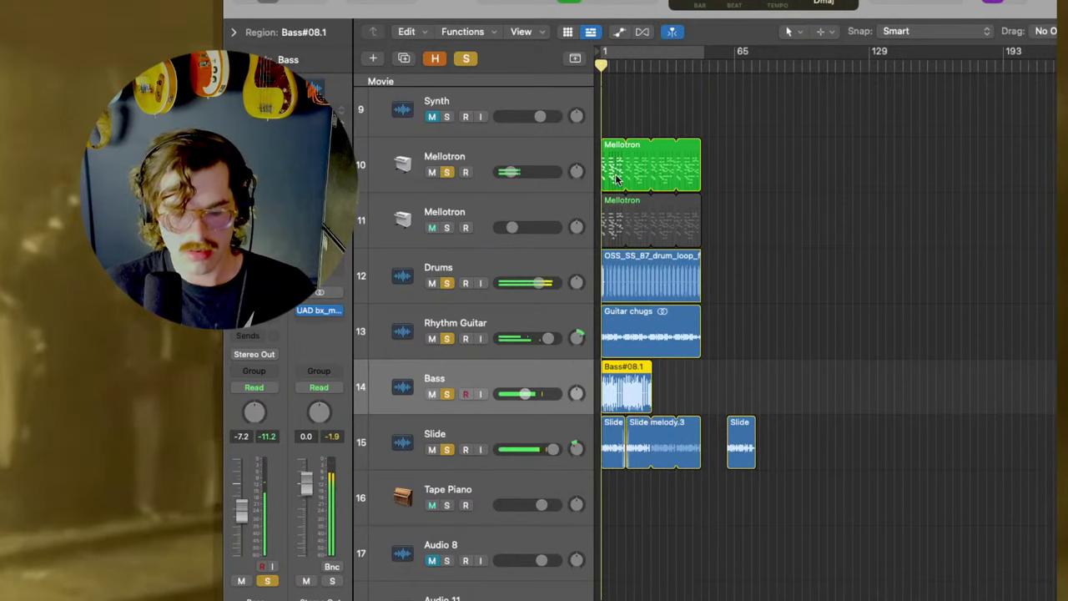
# Lower the Bass track's volume to -12.2 dB while listening to the repositioned bass region.
pyautogui.scroll(3, 643, 401)
pyautogui.moveTo(551, 398); pyautogui.dragTo(544, 397)
pyautogui.scroll(5, 634, 384)
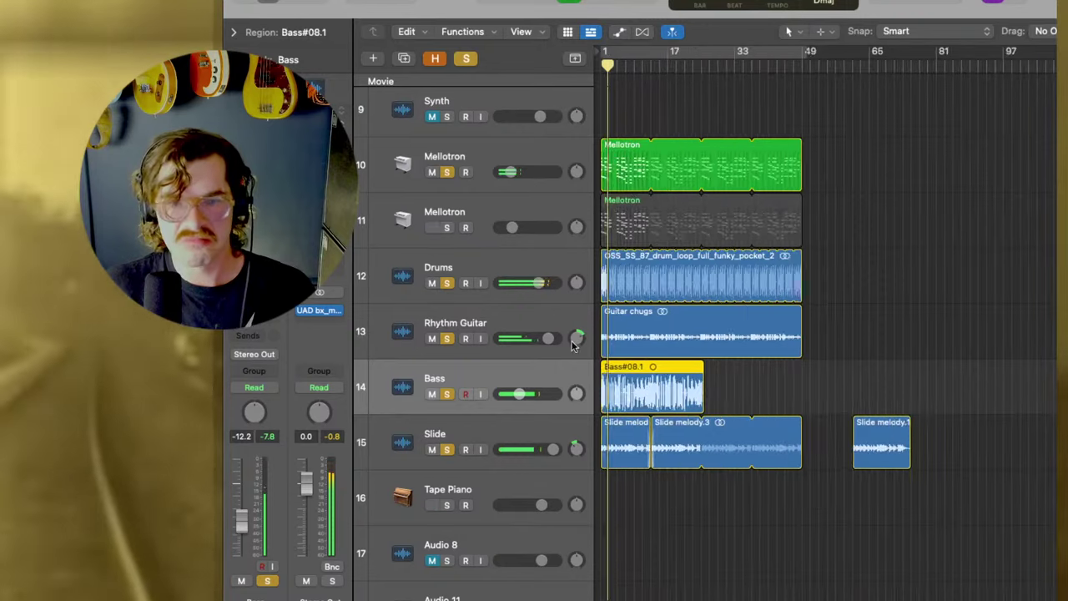
pyautogui.scroll(-2, 768, 381)
pyautogui.scroll(2, 801, 386)
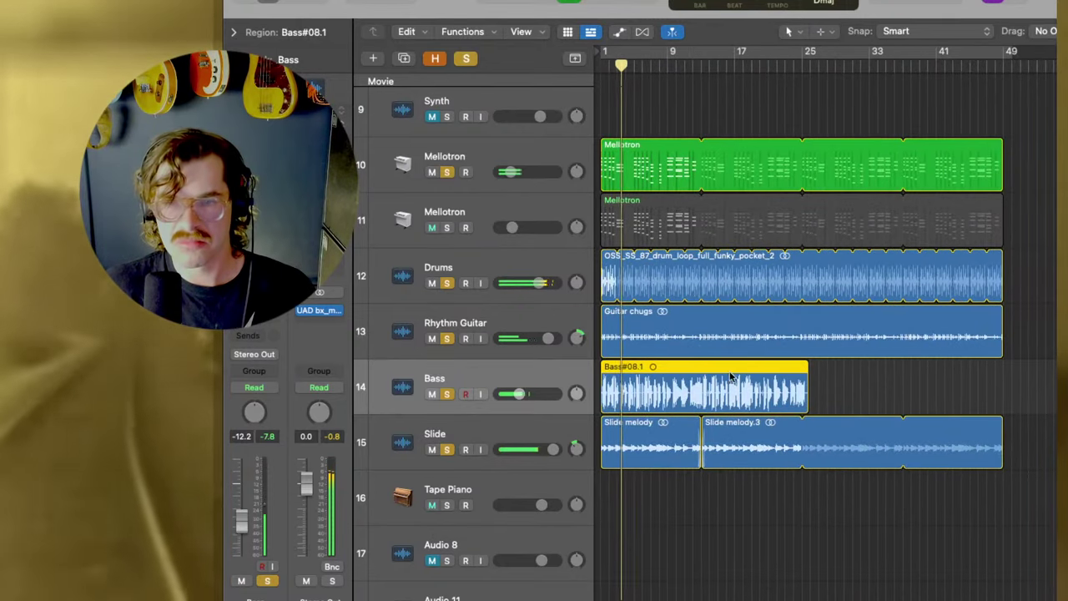
pyautogui.moveTo(812, 386); pyautogui.dragTo(751, 392)
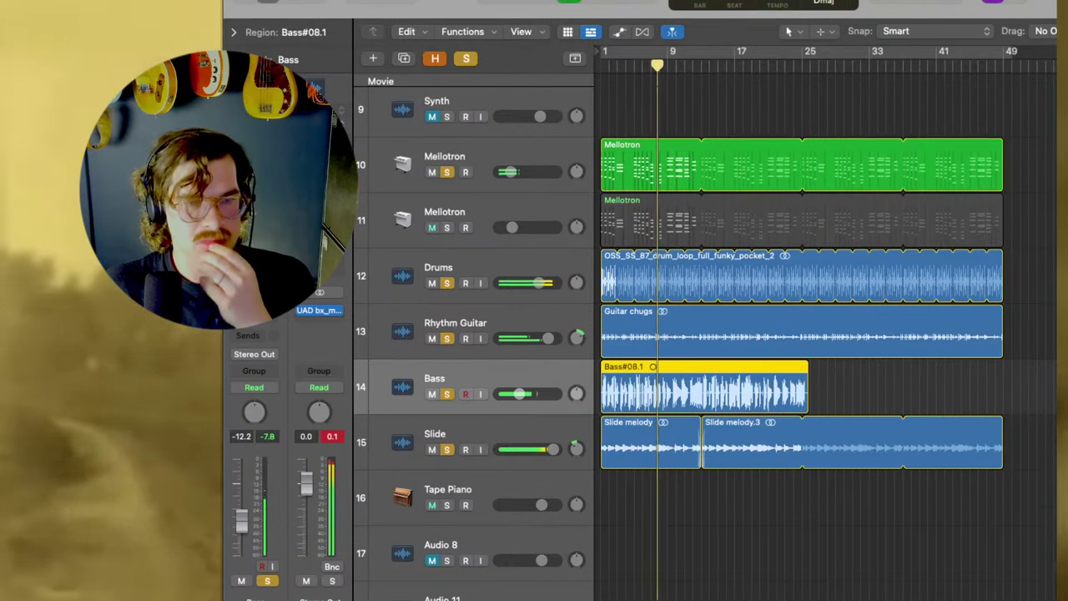
pyautogui.click(668, 513)
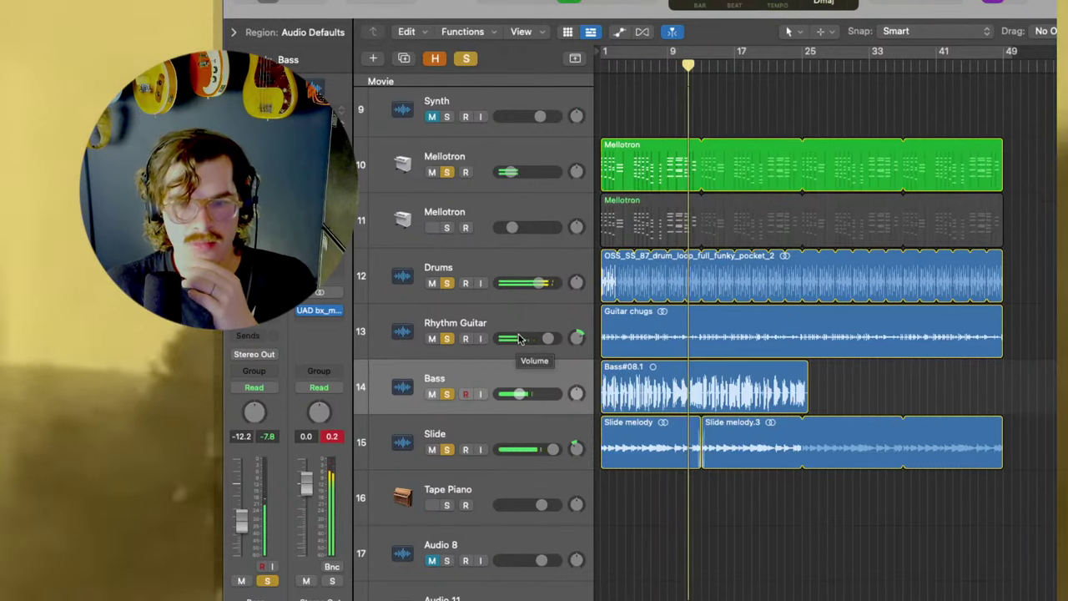
# Try splitting the Bass#08.1 region at bar 13 with the Scissors Tool, and undo the split.
pyautogui.scroll(3, 827, 385)
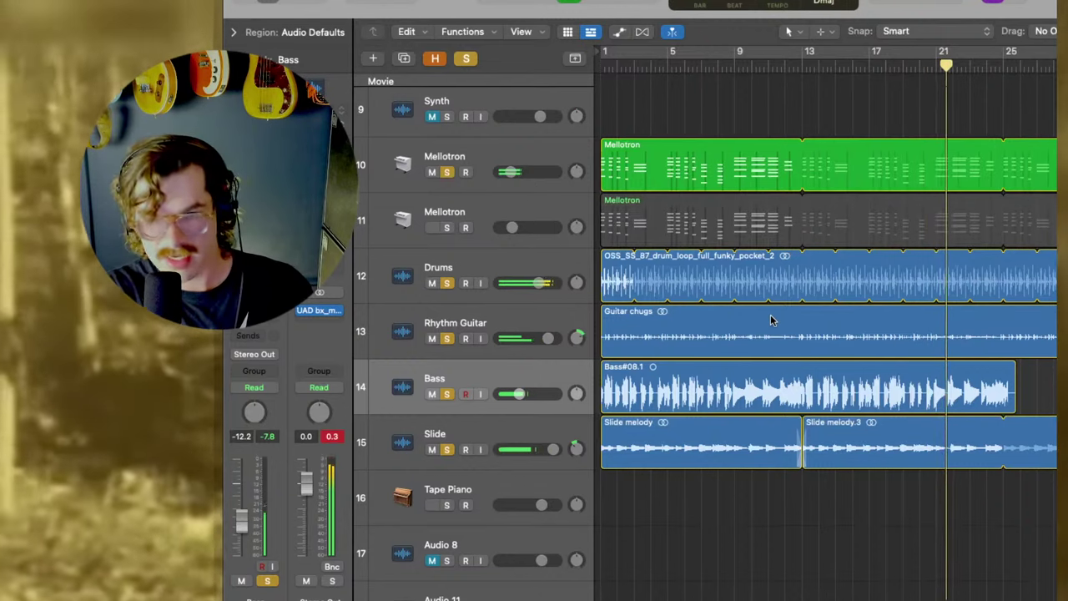
pyautogui.press('t')
pyautogui.press('i')
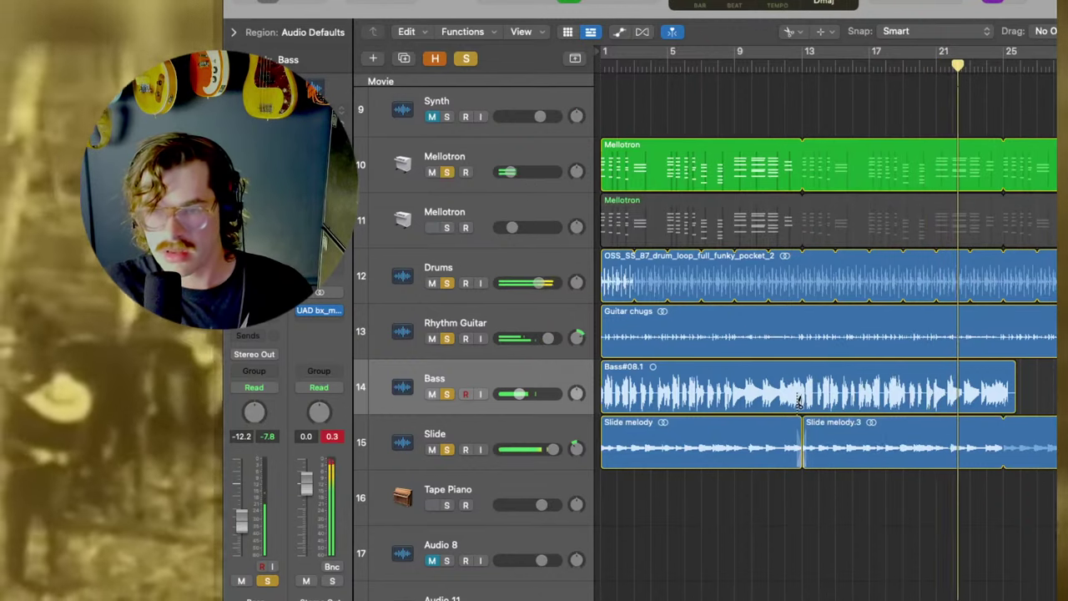
pyautogui.click(804, 398)
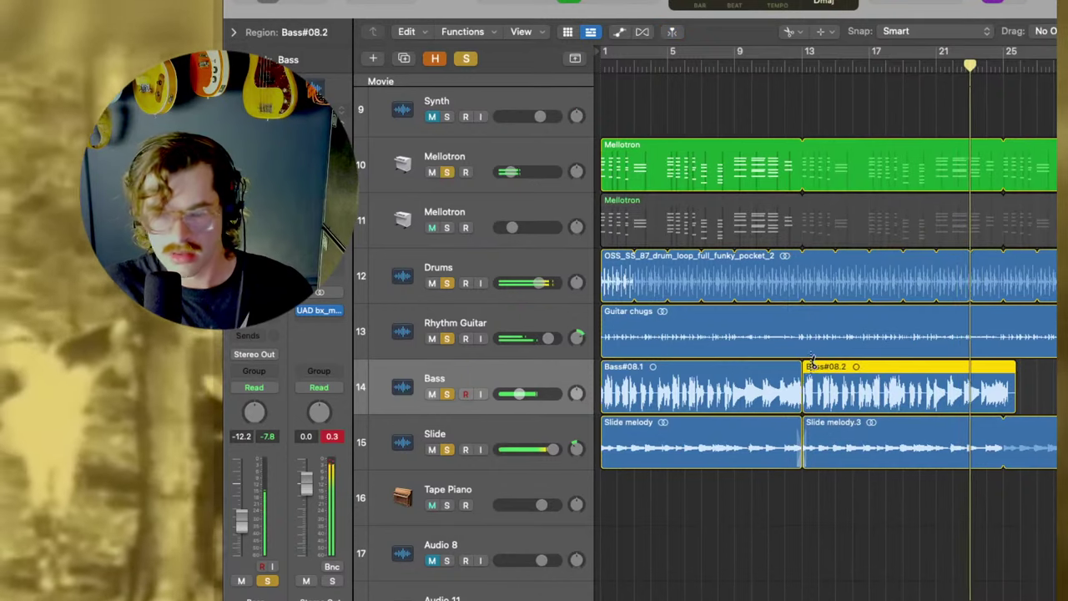
pyautogui.press('super+z')
# Cut the Bass#08.1 region at bar 25 with the Scissors Tool and remove the short tail after it.
pyautogui.press('super+Left')
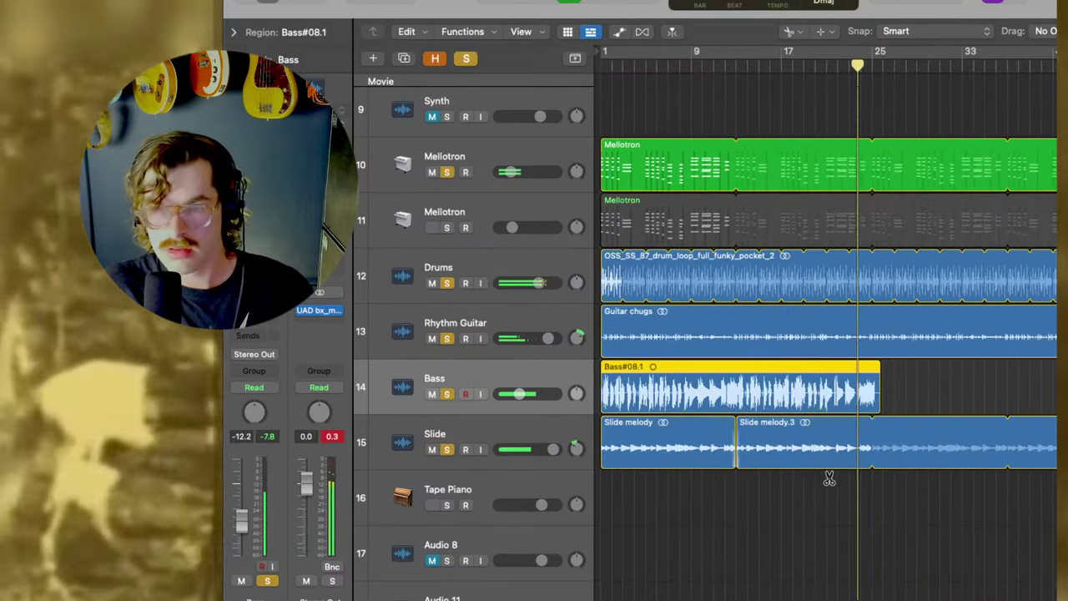
pyautogui.press('super+Left')
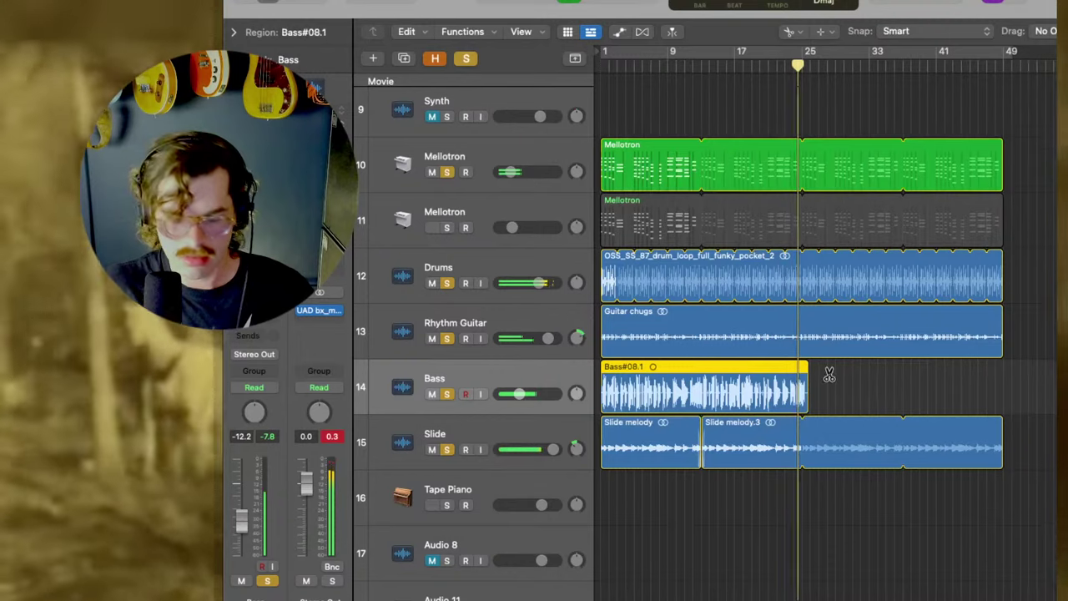
pyautogui.press('super+Right')
pyautogui.press('super+Right')
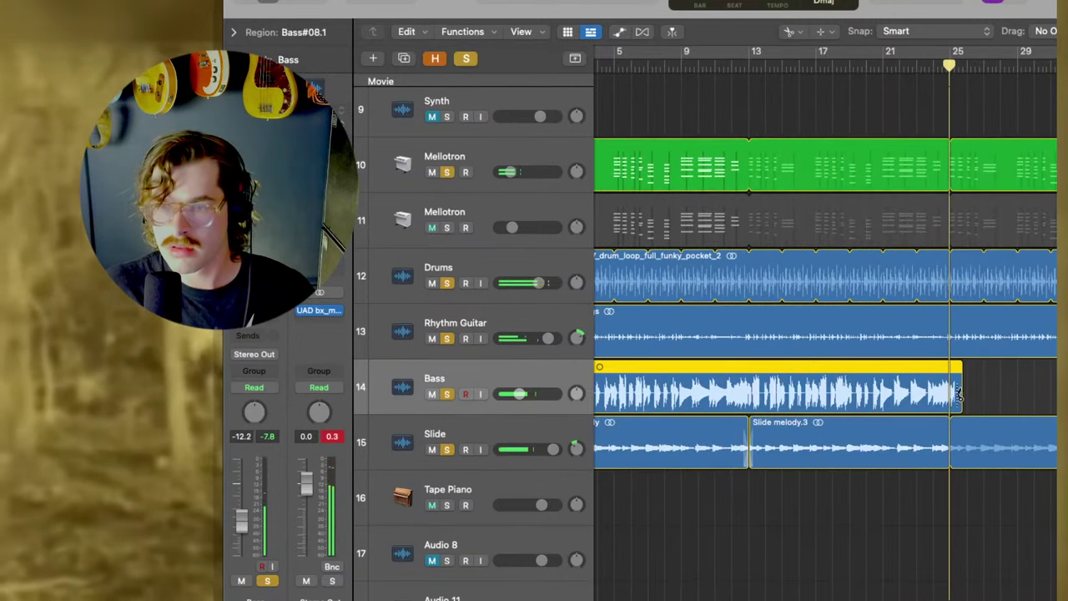
pyautogui.moveTo(948, 400); pyautogui.dragTo(944, 392)
pyautogui.click(960, 386)
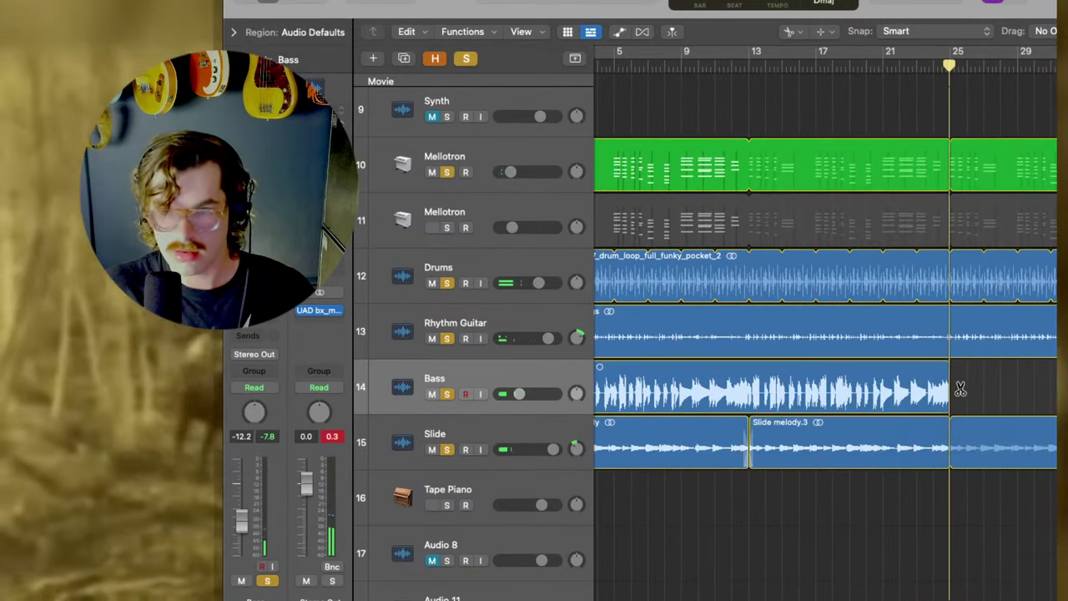
# Using the Pointer Tool, copy the Bass#08.1 region to bar 25 and play the song from bar 1.
pyautogui.press('super+Left')
pyautogui.press('super+Left')
pyautogui.press('t')
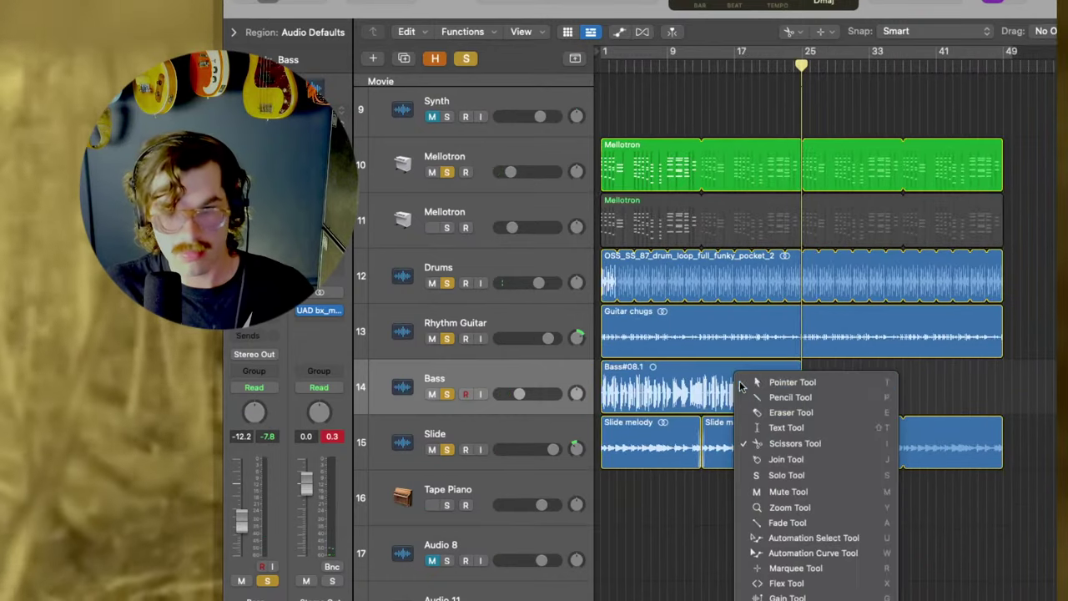
pyautogui.click(777, 379)
pyautogui.click(793, 388)
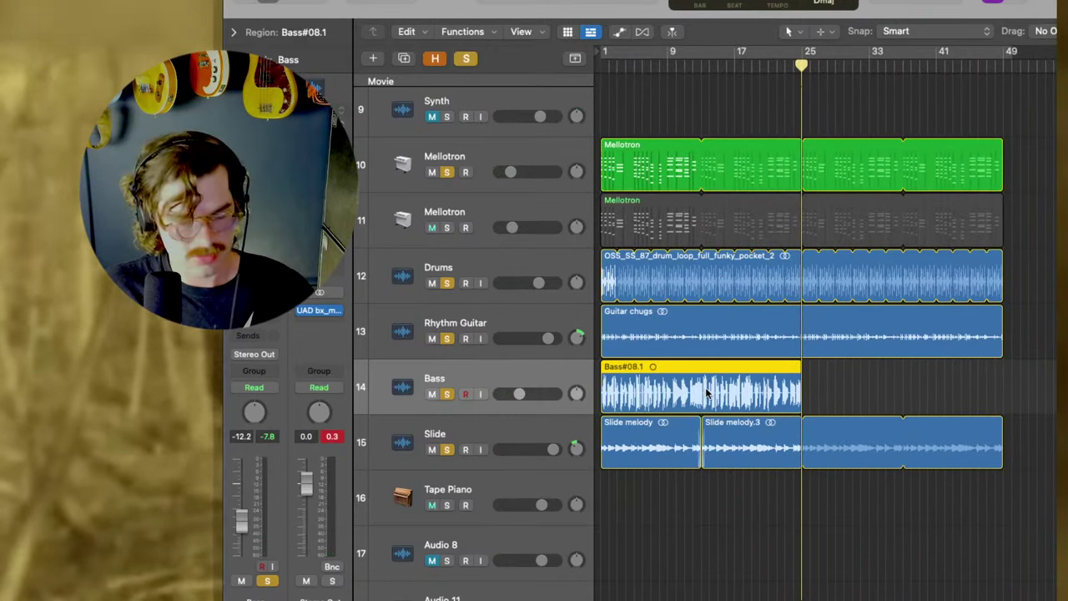
pyautogui.moveTo(707, 394); pyautogui.dragTo(912, 406)
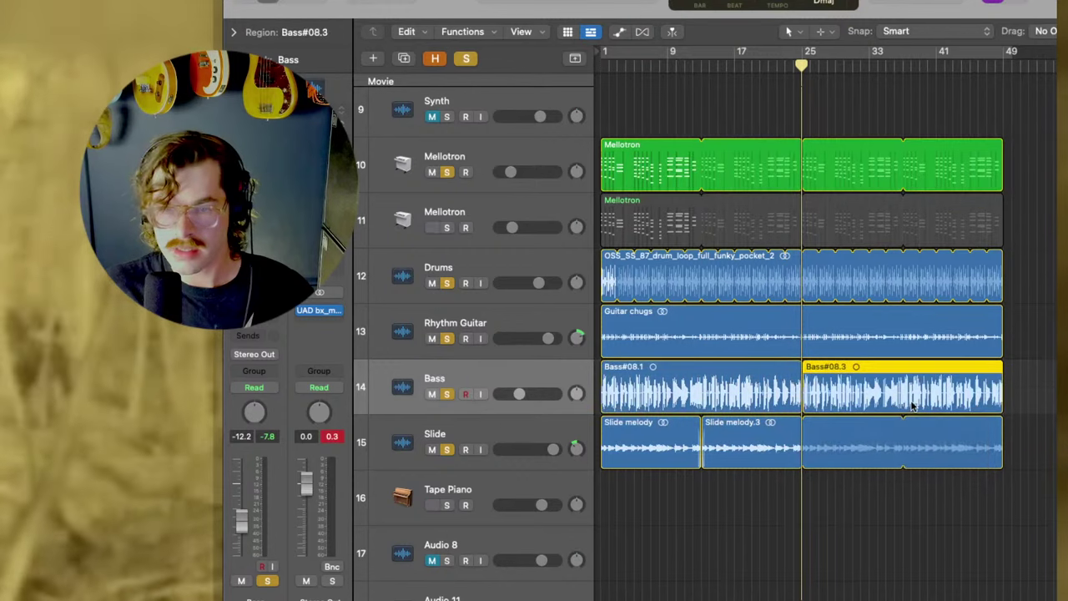
pyautogui.press('Return')
pyautogui.press('space')
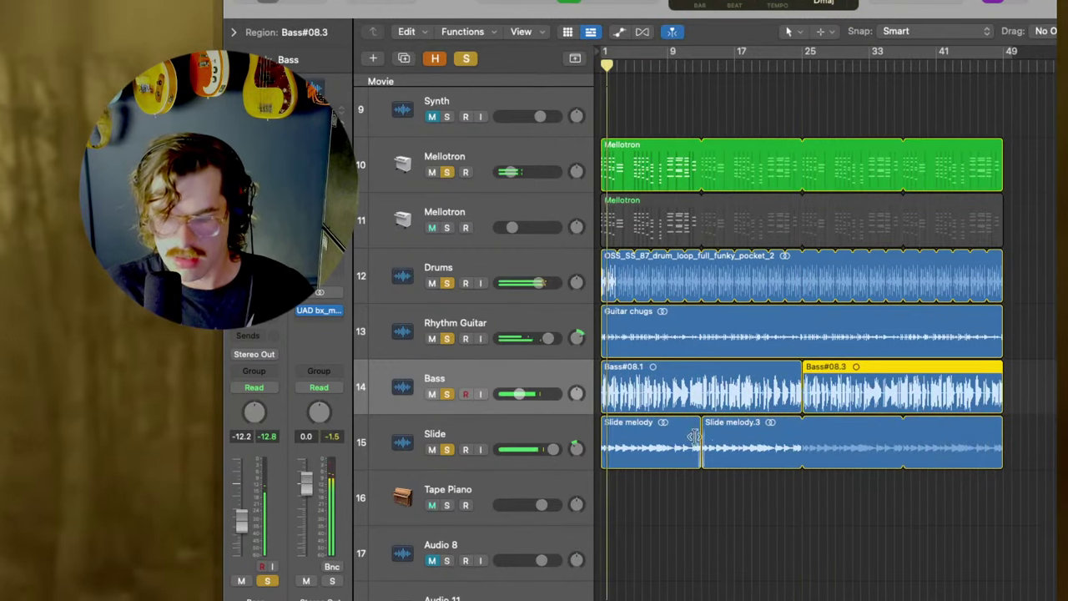
# Lower the volume of the Mellotron on track 10 slightly and take the track out of solo.
pyautogui.click(643, 494)
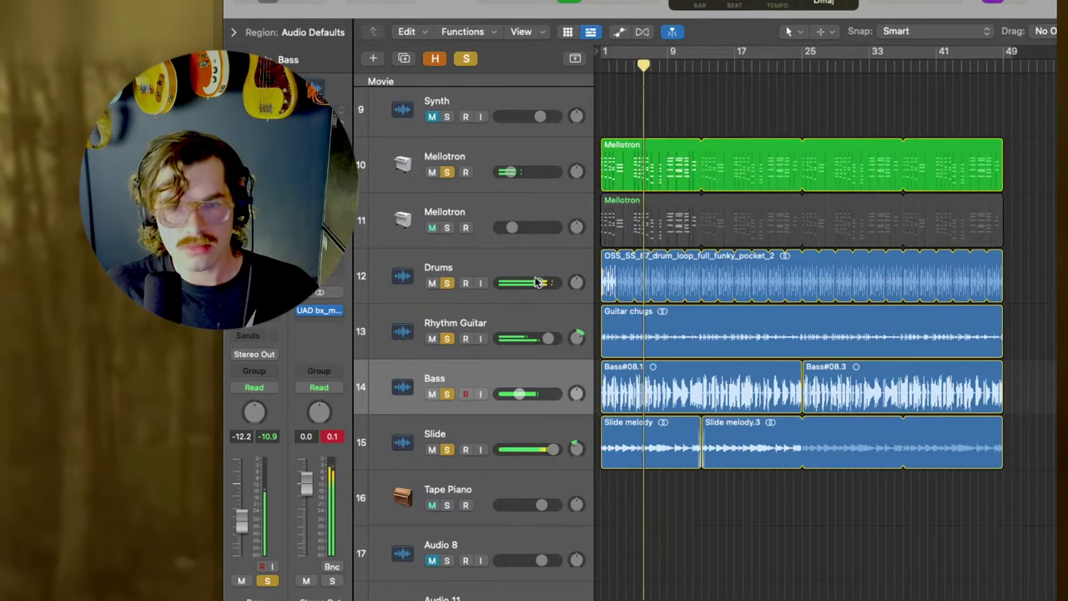
pyautogui.moveTo(515, 172); pyautogui.dragTo(506, 172)
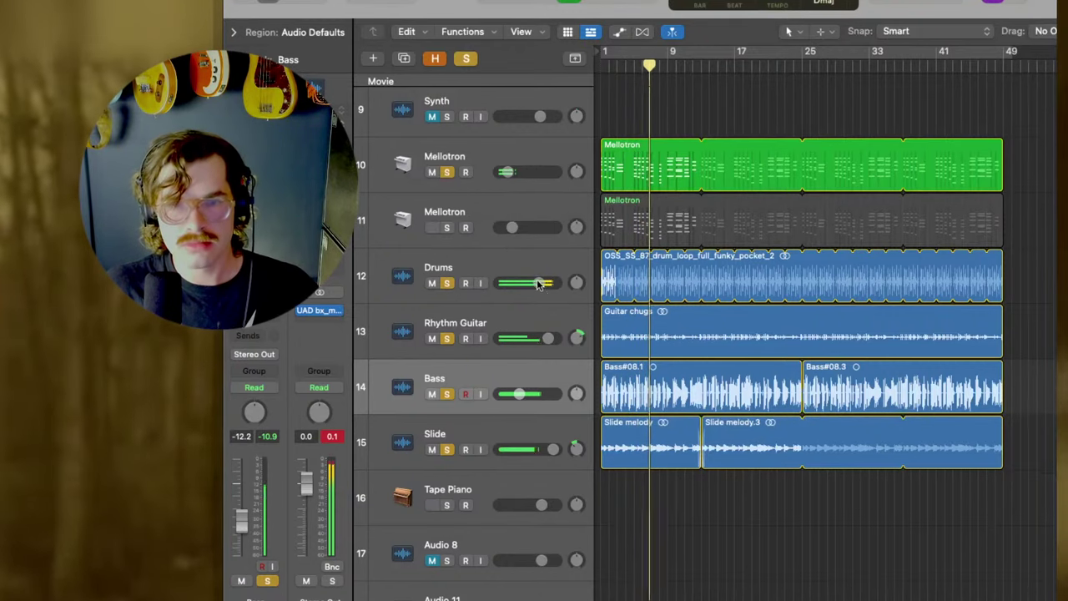
pyautogui.click(446, 172)
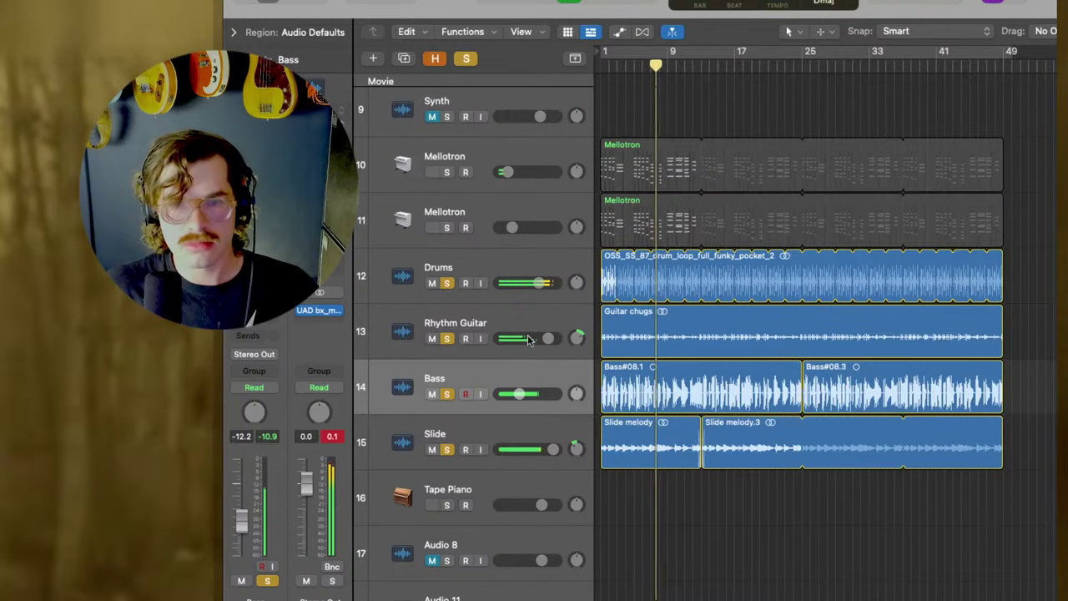
# Raise the Rhythm Guitar track to 3.5 dB and pan it to +42, with the Slide track panned to -41.
pyautogui.moveTo(544, 338); pyautogui.dragTo(549, 338)
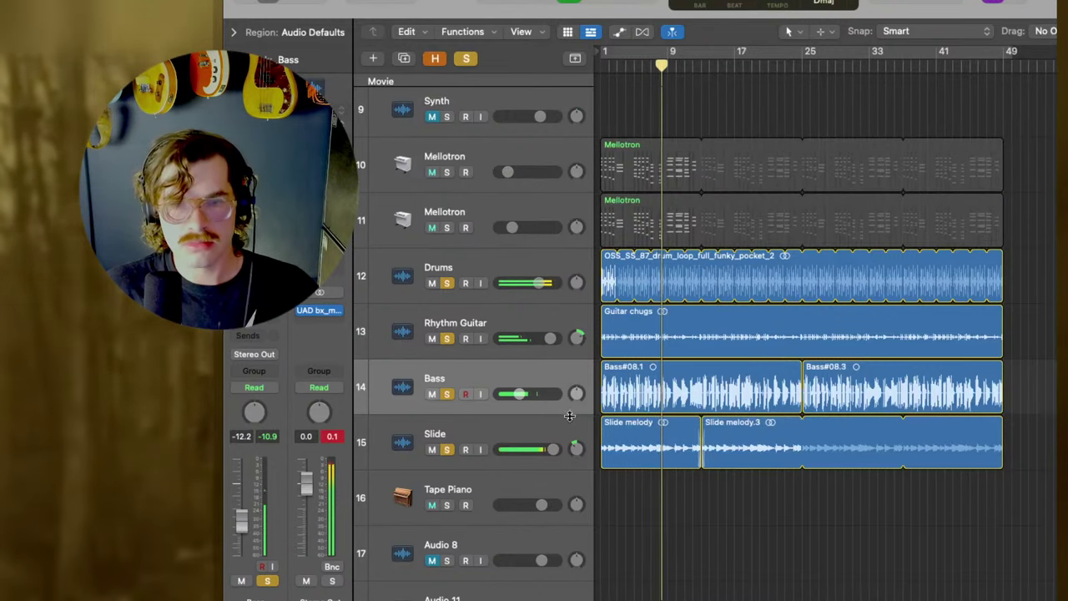
pyautogui.moveTo(568, 455)
pyautogui.mouseDown()
pyautogui.moveTo(567, 432)
pyautogui.moveTo(573, 441)
pyautogui.mouseUp()
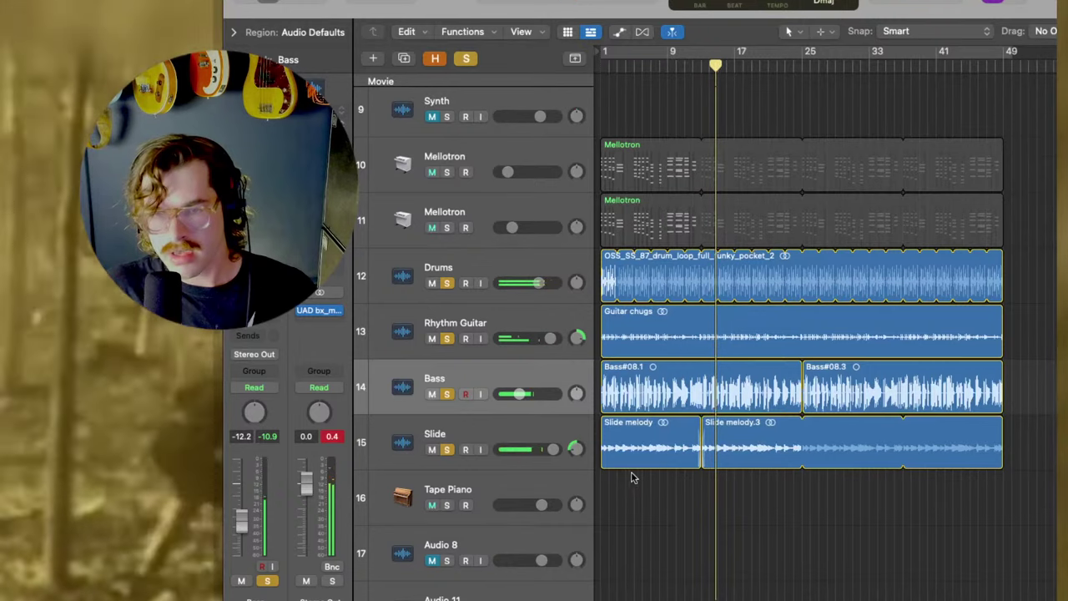
pyautogui.press('space')
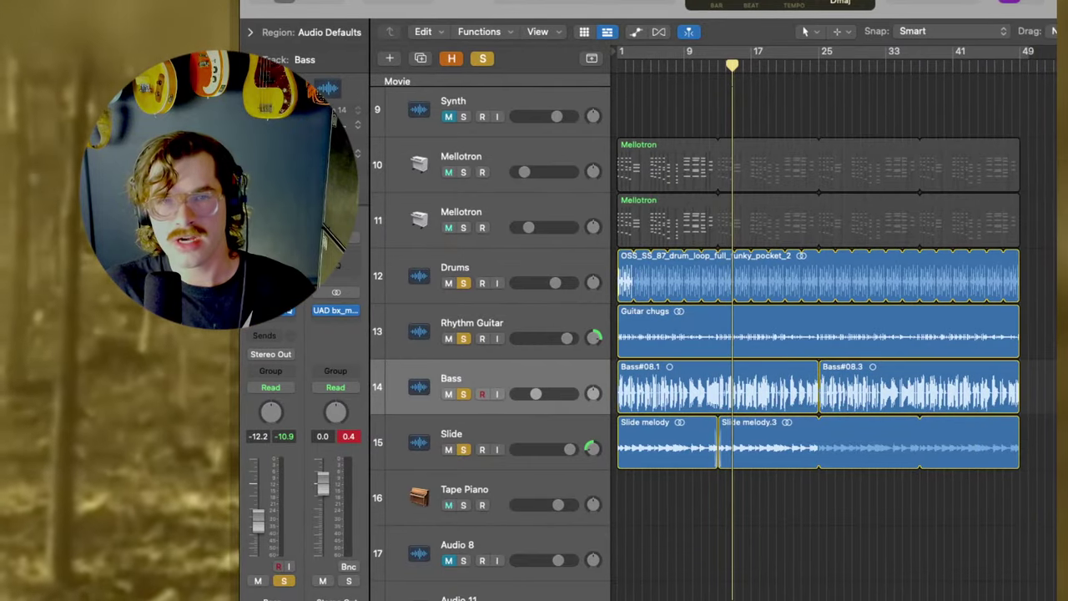
# Look over the tracks below Slide and restart playback from bar 1.
pyautogui.scroll(-10, 607, 277)
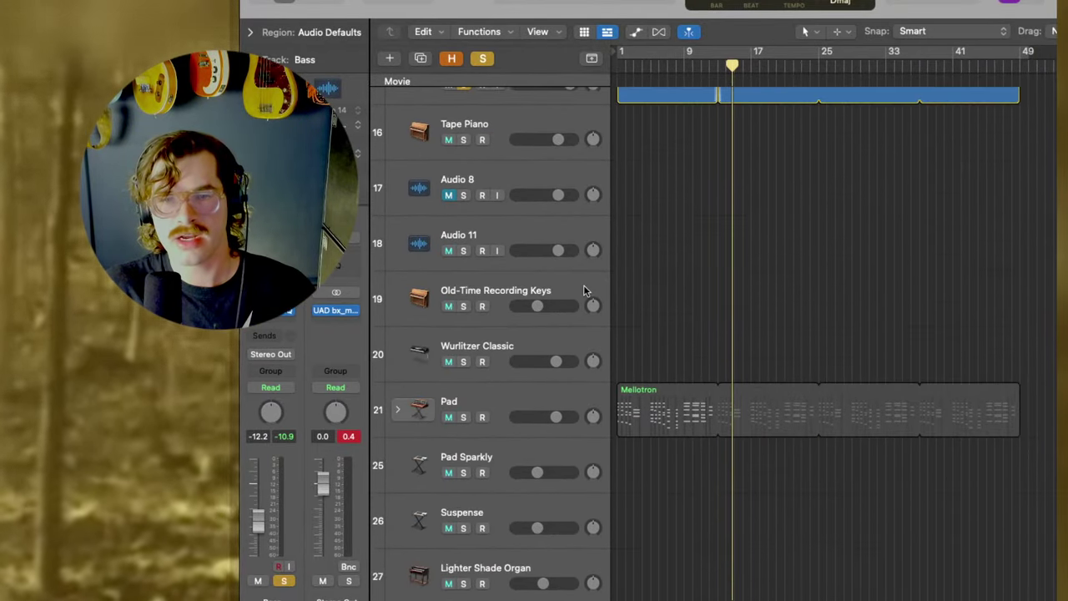
pyautogui.scroll(2, 493, 250)
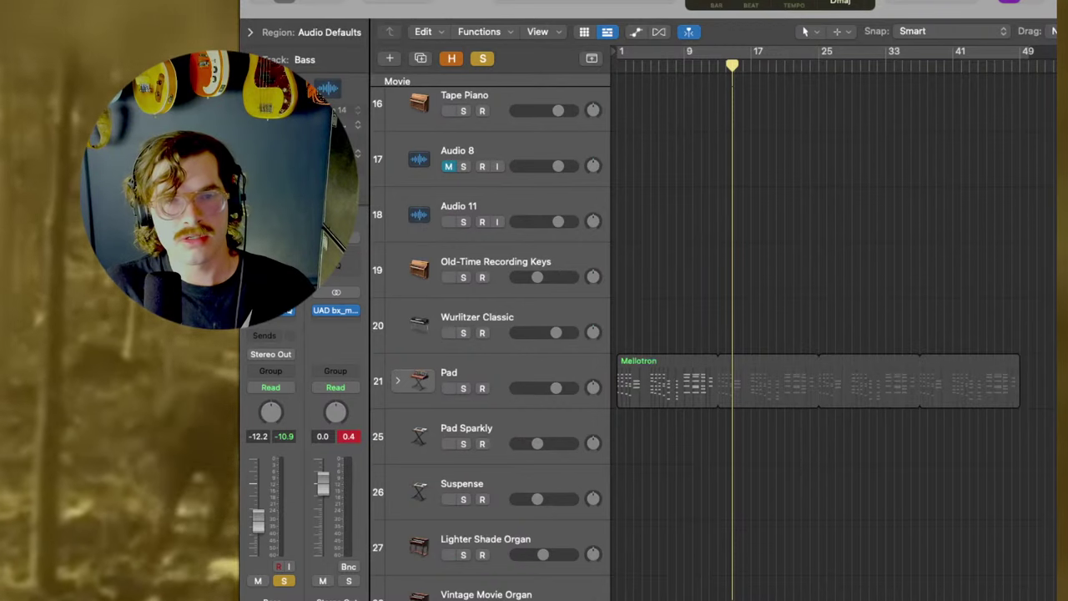
pyautogui.scroll(5, 655, 211)
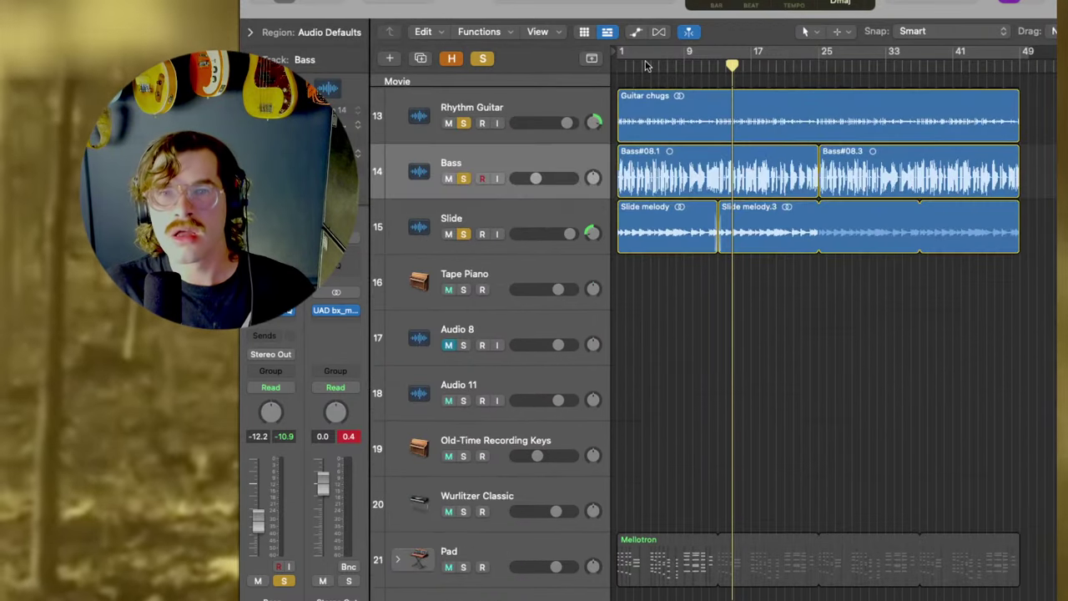
pyautogui.press('Return')
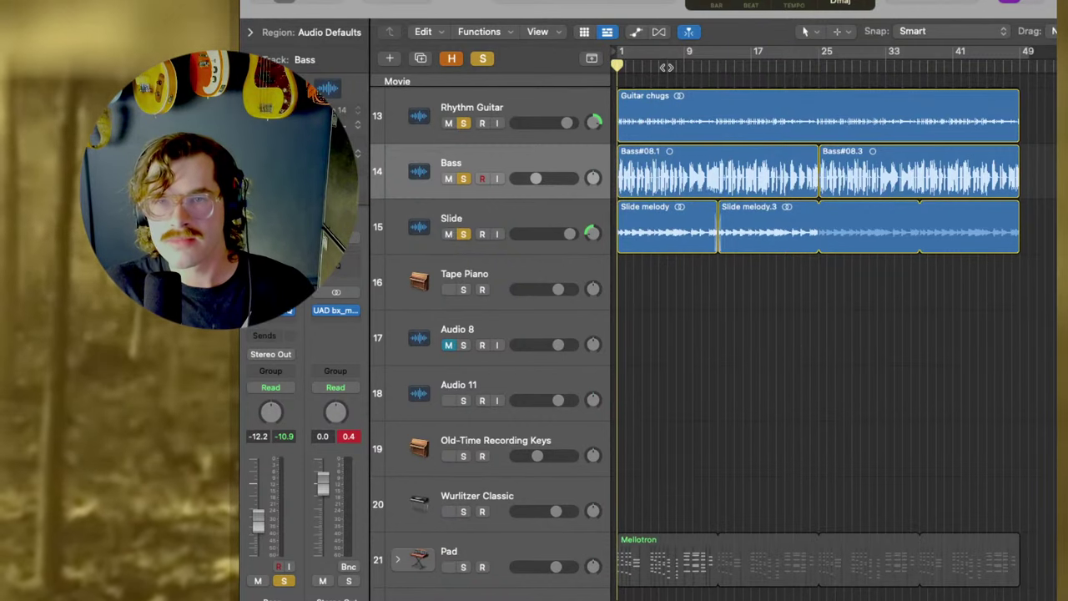
pyautogui.press('space')
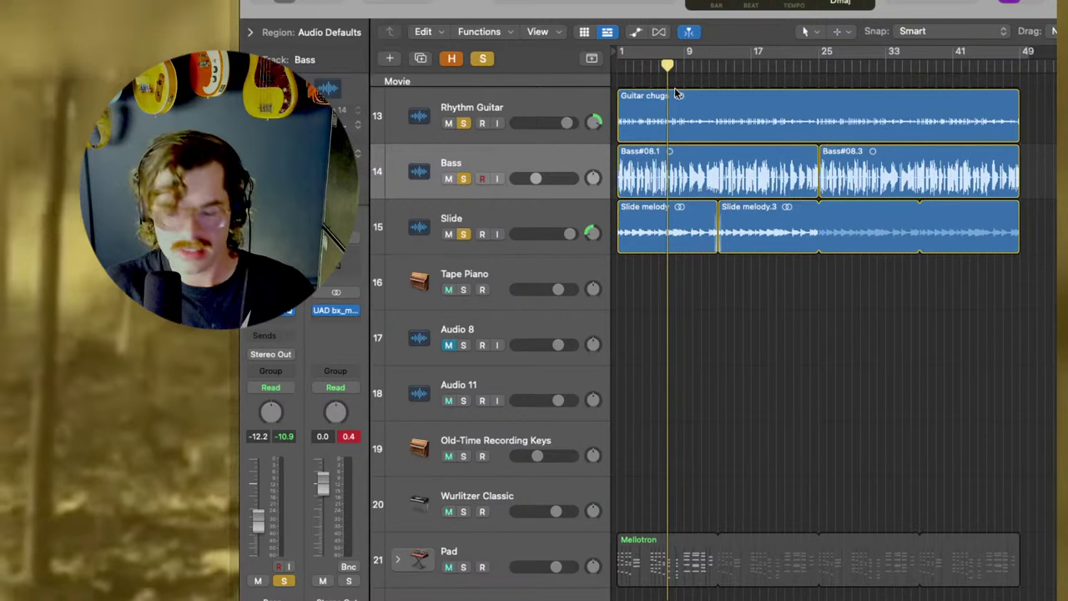
pyautogui.press('space')
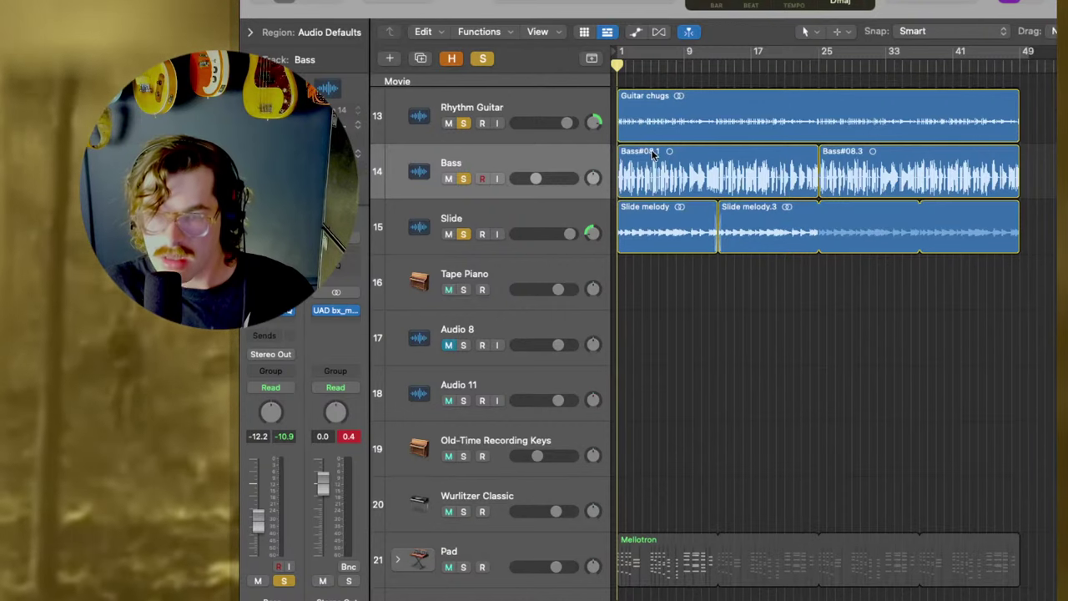
pyautogui.press('space')
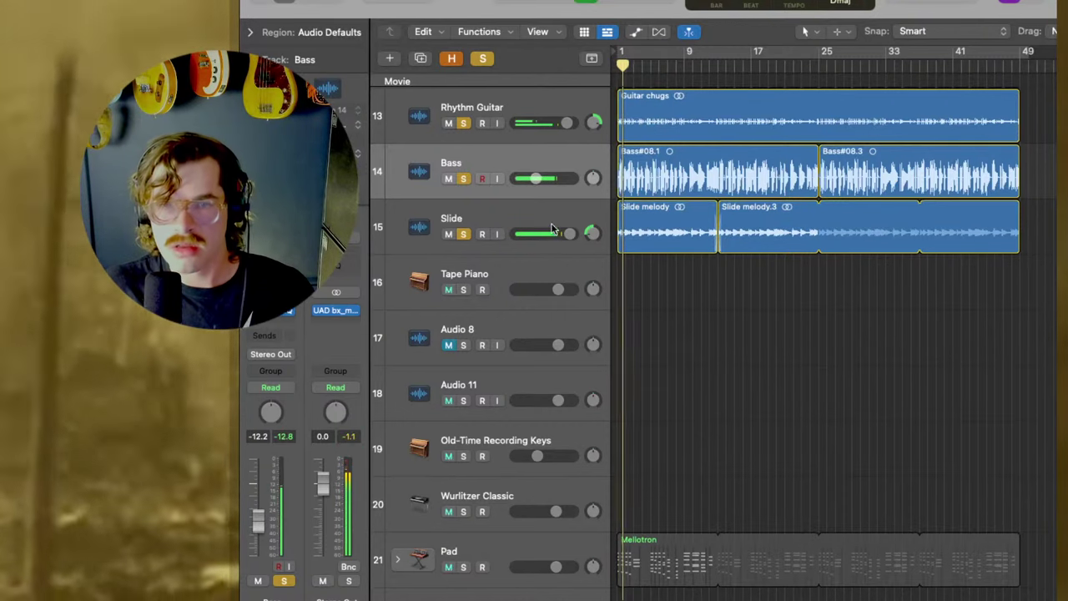
# Take the Drums, Rhythm Guitar, Bass and Slide tracks out of solo during playback.
pyautogui.scroll(5, 547, 203)
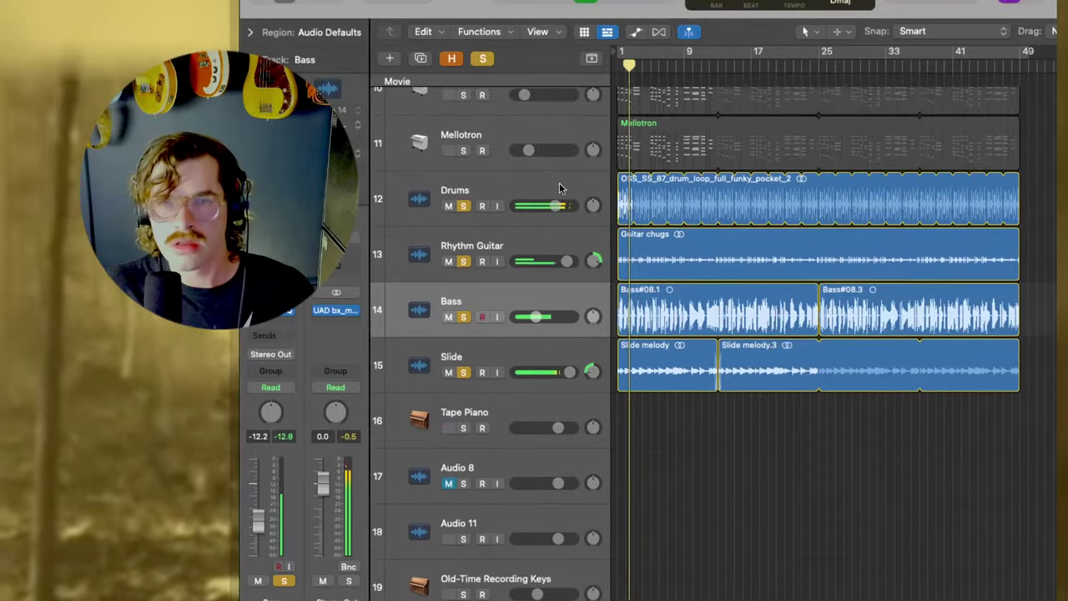
pyautogui.click(463, 277)
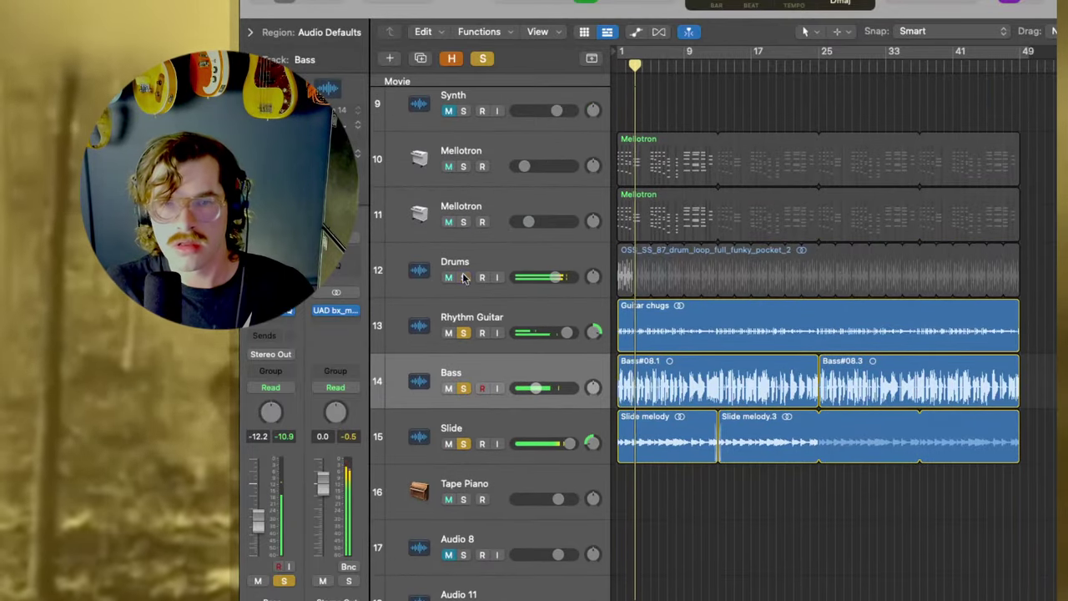
pyautogui.click(463, 333)
pyautogui.click(464, 388)
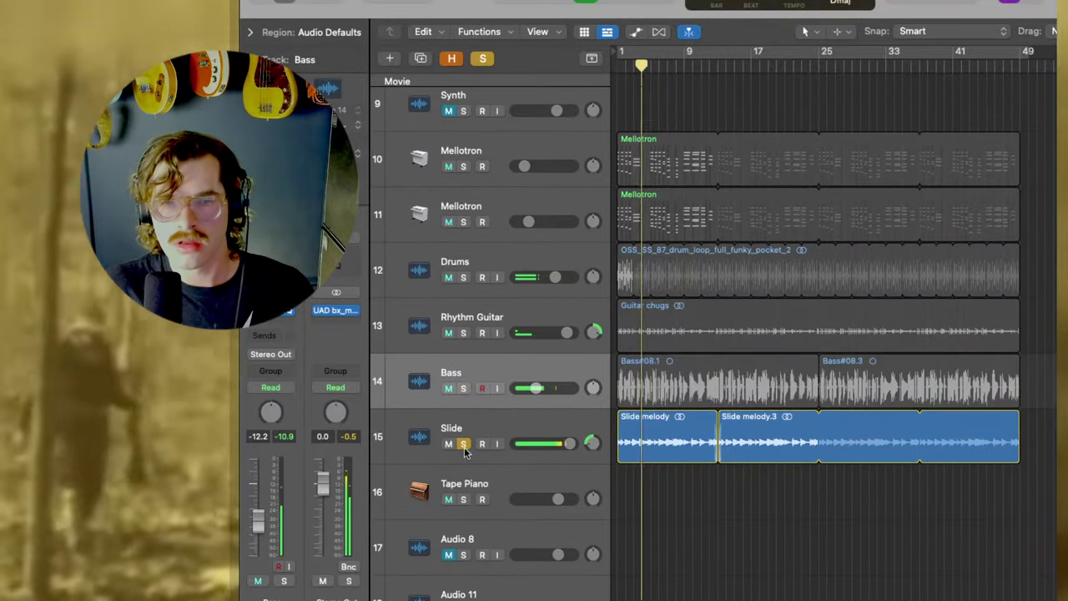
pyautogui.click(463, 443)
# Lower the Pad track's volume to -4.2 dB.
pyautogui.scroll(-5, 534, 430)
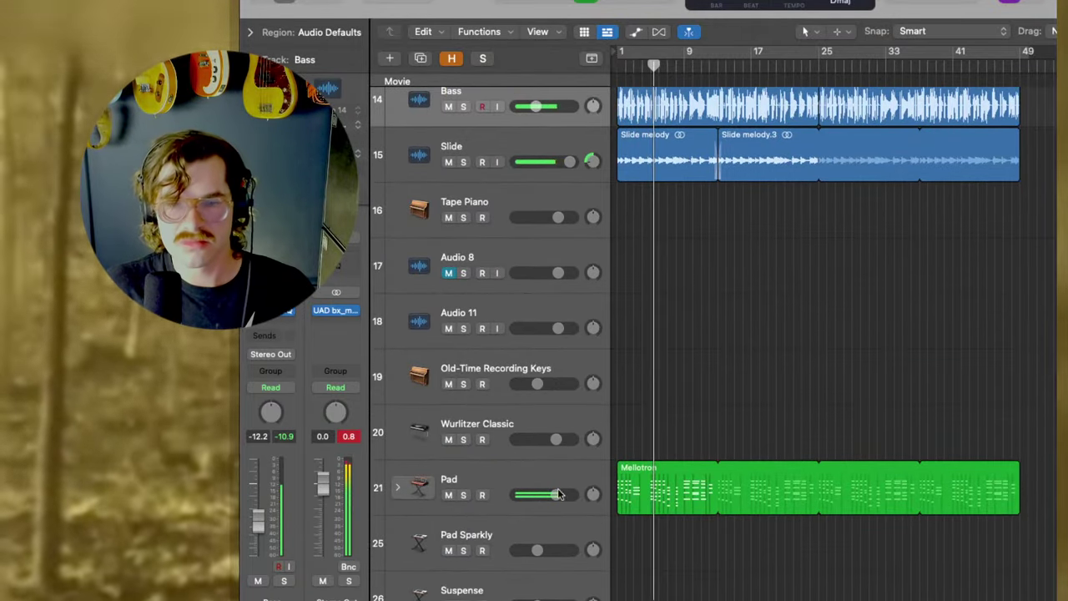
pyautogui.moveTo(555, 495); pyautogui.dragTo(547, 495)
# Mute the Mellotron on track 11 and raise the volume of the track 10 Mellotron to -16.8 dB.
pyautogui.scroll(8, 570, 386)
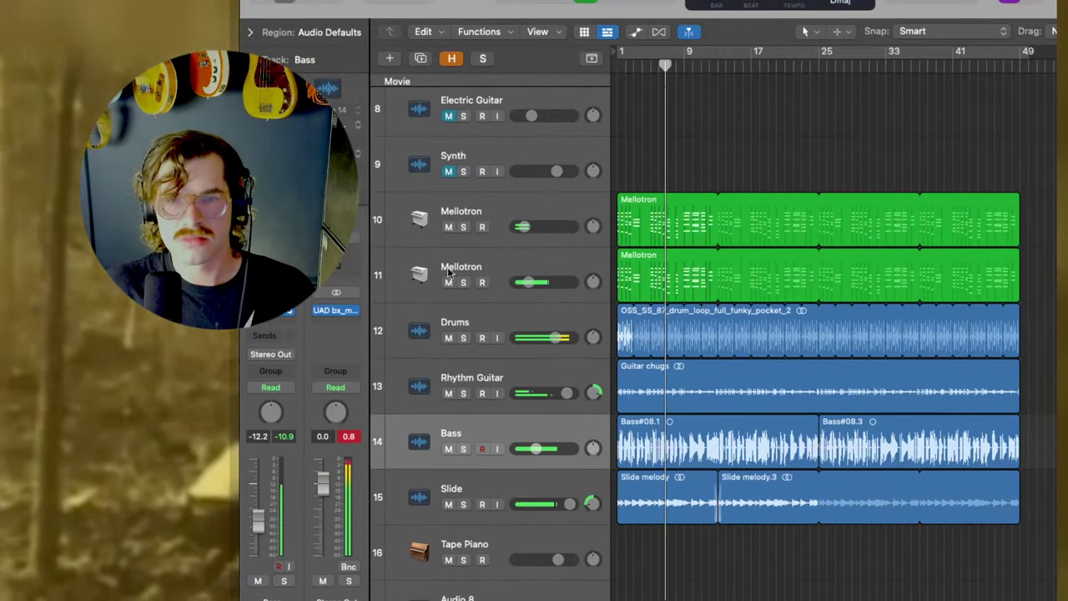
pyautogui.click(448, 283)
pyautogui.moveTo(520, 224); pyautogui.dragTo(528, 225)
# Select the track 10 Mellotron and bring up its channel strip in the Mixer.
pyautogui.click(536, 207)
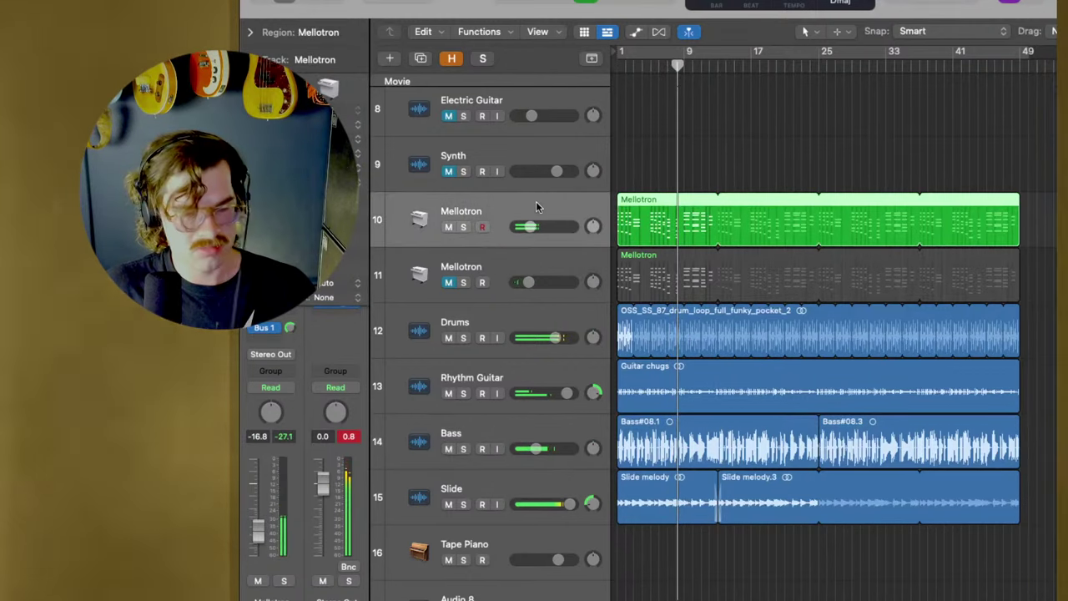
pyautogui.press('x')
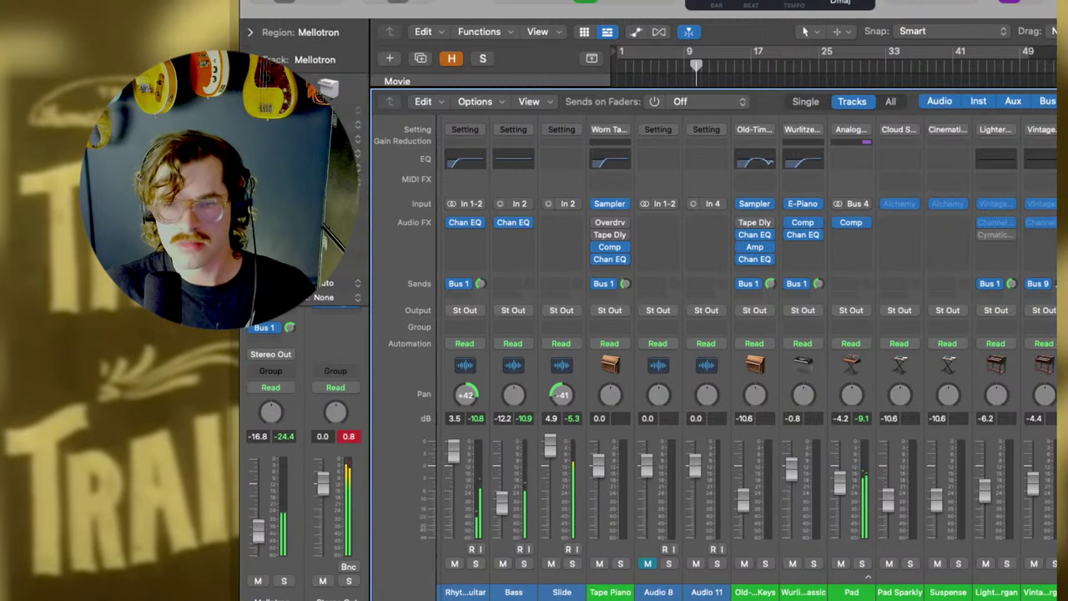
pyautogui.hscroll(-10, 552, 167)
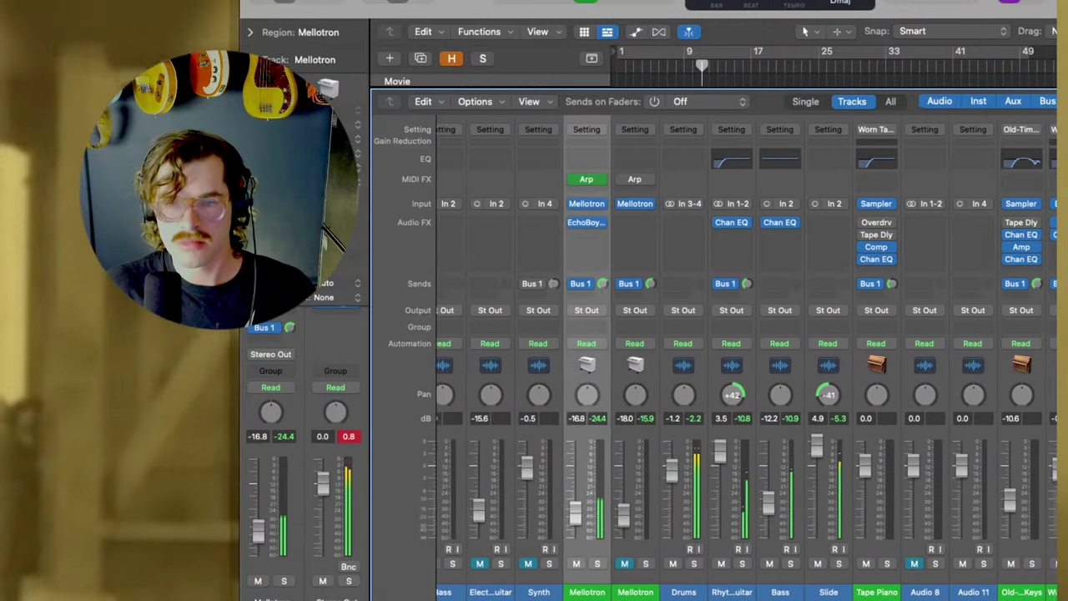
# Add a Channel EQ to the track 10 Mellotron and cut its low shelf by 18.1 dB at 630 Hz.
pyautogui.click(589, 158)
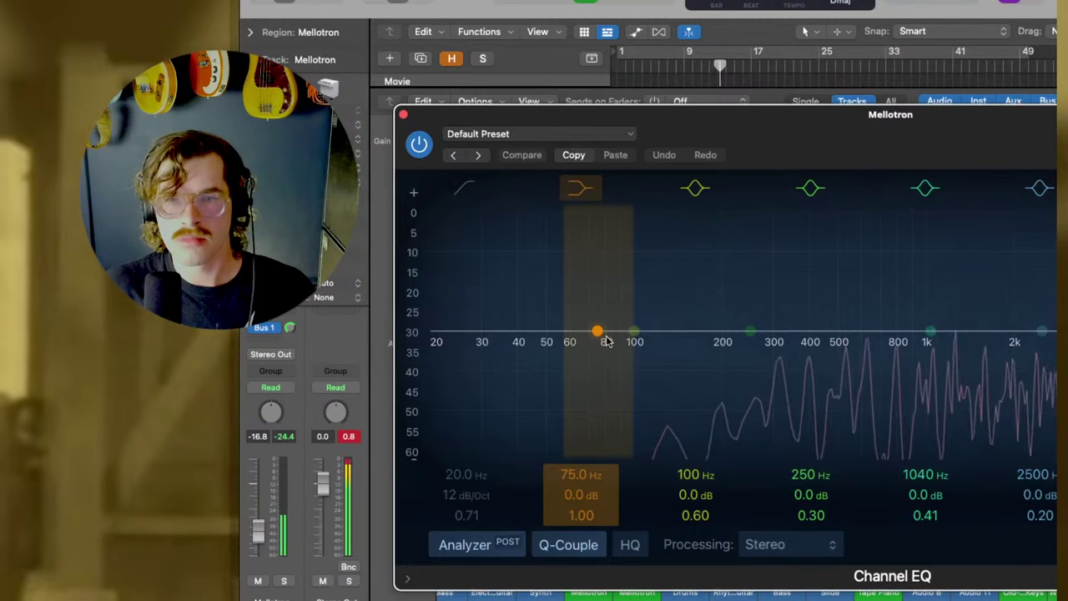
pyautogui.moveTo(615, 334); pyautogui.dragTo(868, 526)
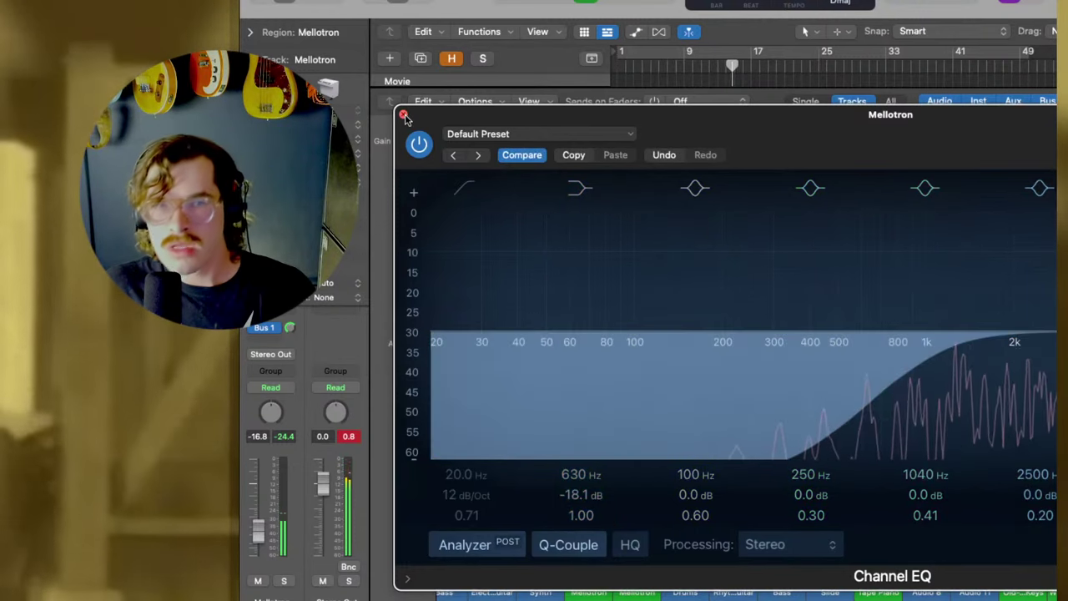
pyautogui.click(404, 114)
# Set the track 10 Mellotron's volume to -10.2 dB.
pyautogui.click(628, 564)
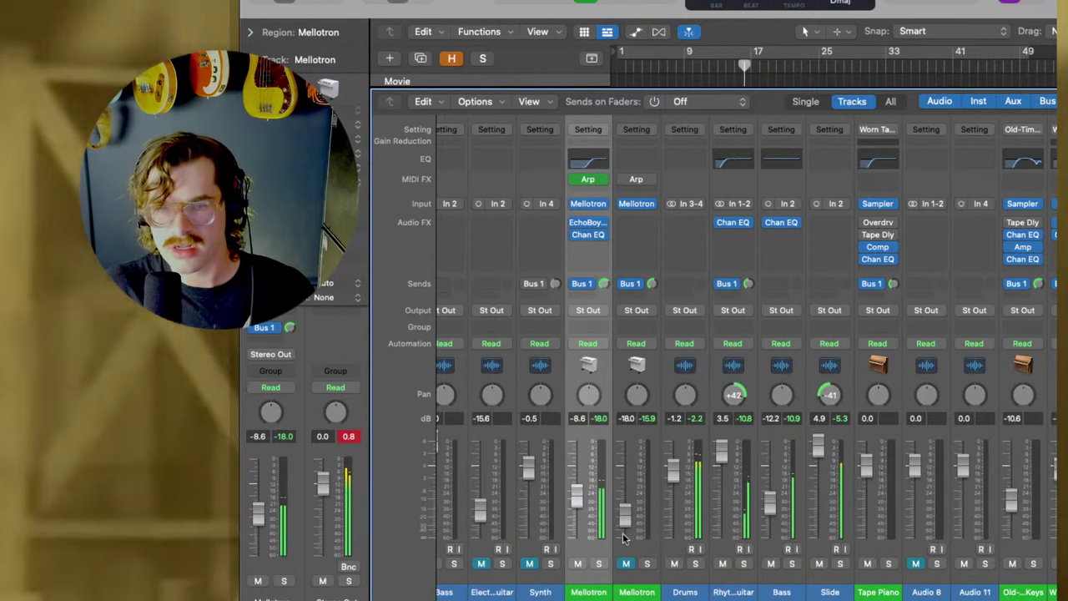
pyautogui.moveTo(577, 497); pyautogui.dragTo(577, 501)
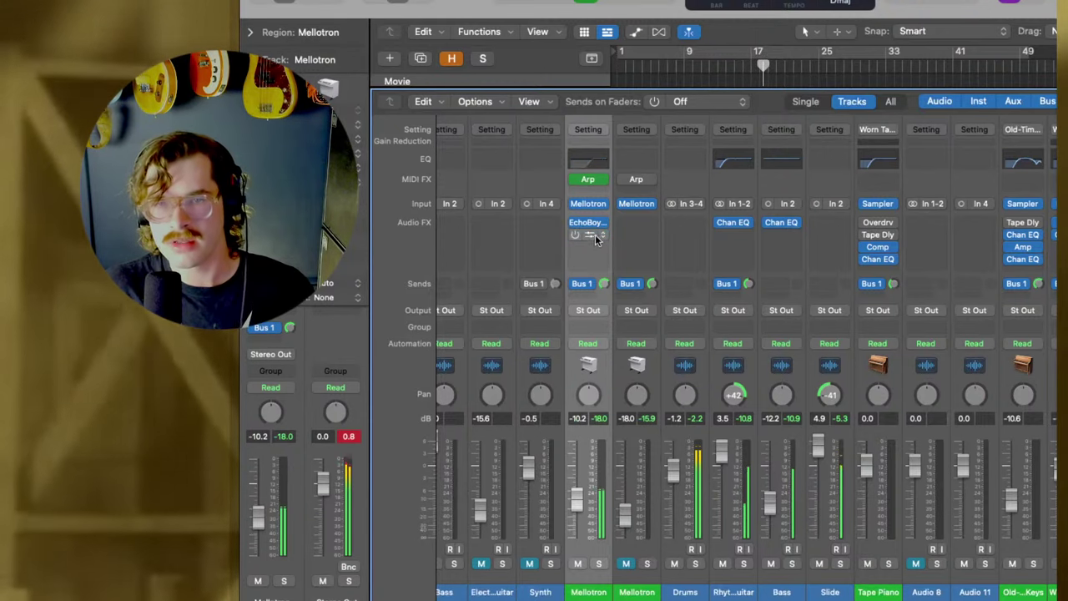
# Replace the Channel EQ on the track 10 Mellotron with the iZotope Vinyl plug-in.
pyautogui.click(589, 238)
pyautogui.moveTo(684, 597)
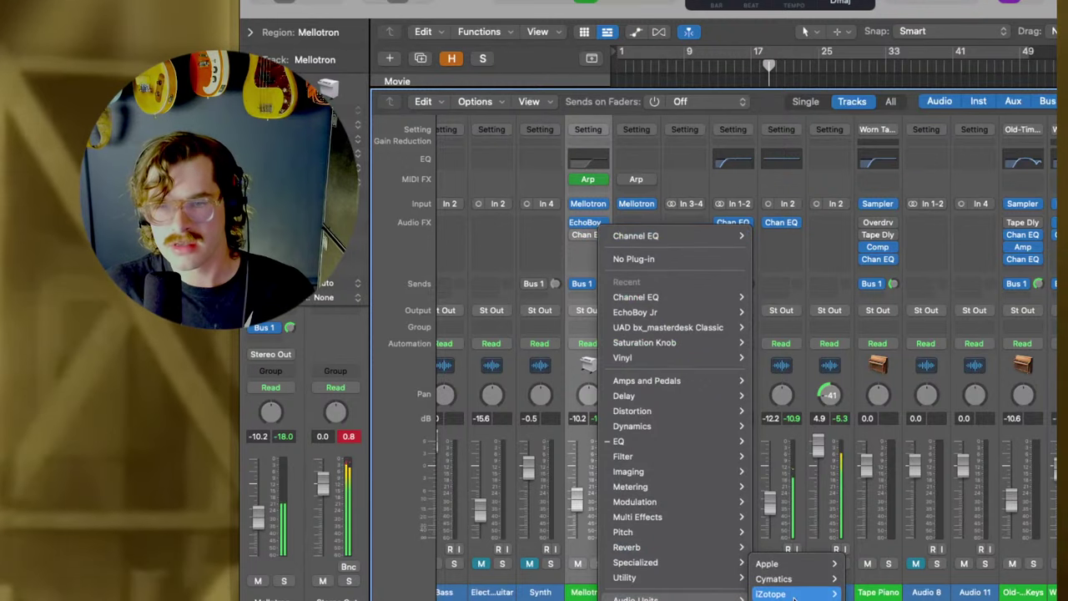
pyautogui.moveTo(793, 596)
pyautogui.click(633, 259)
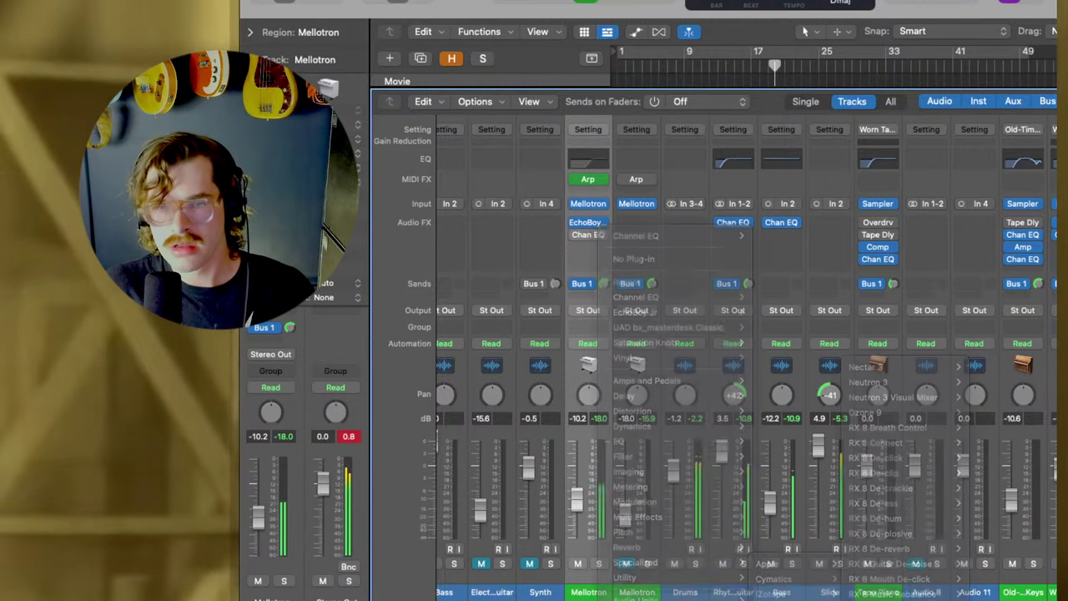
pyautogui.moveTo(589, 237)
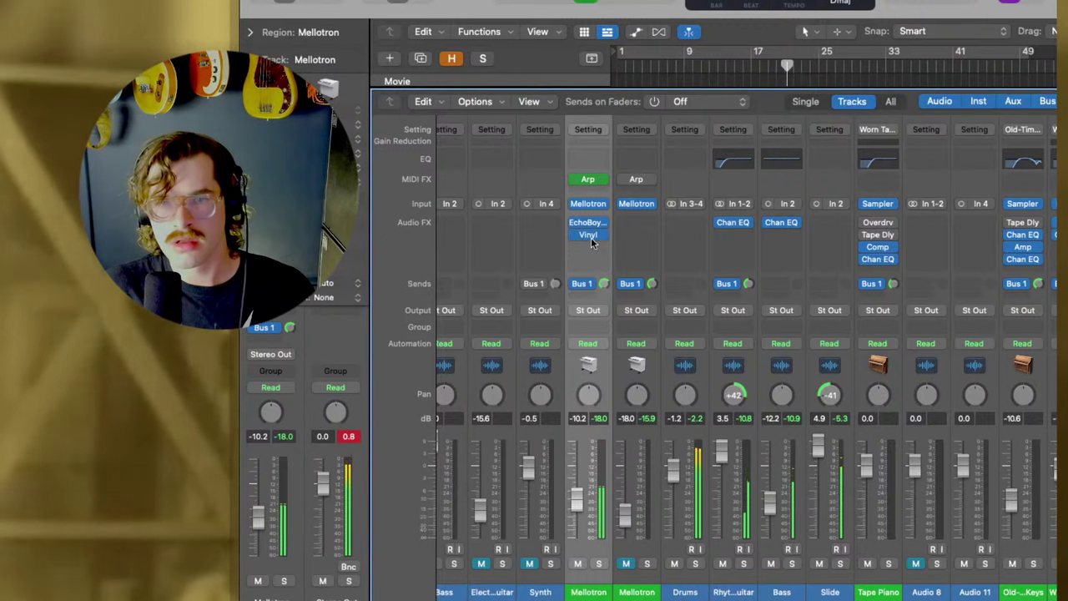
pyautogui.click(591, 242)
# With the track 10 Mellotron soloed, set its Vinyl effect to the 1930 era and increase the Warp amount.
pyautogui.click(588, 235)
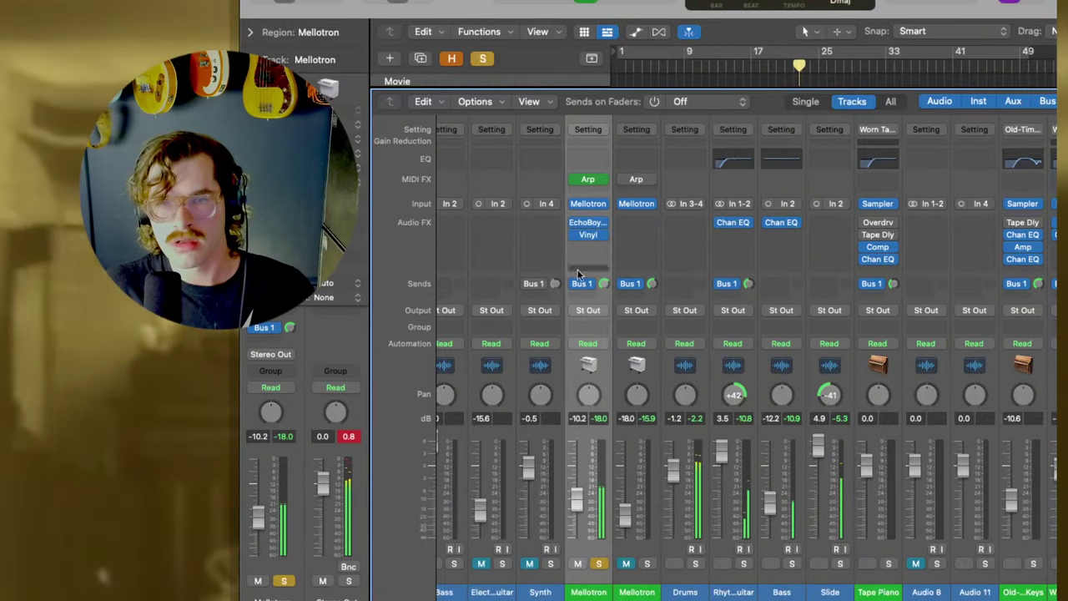
pyautogui.click(589, 234)
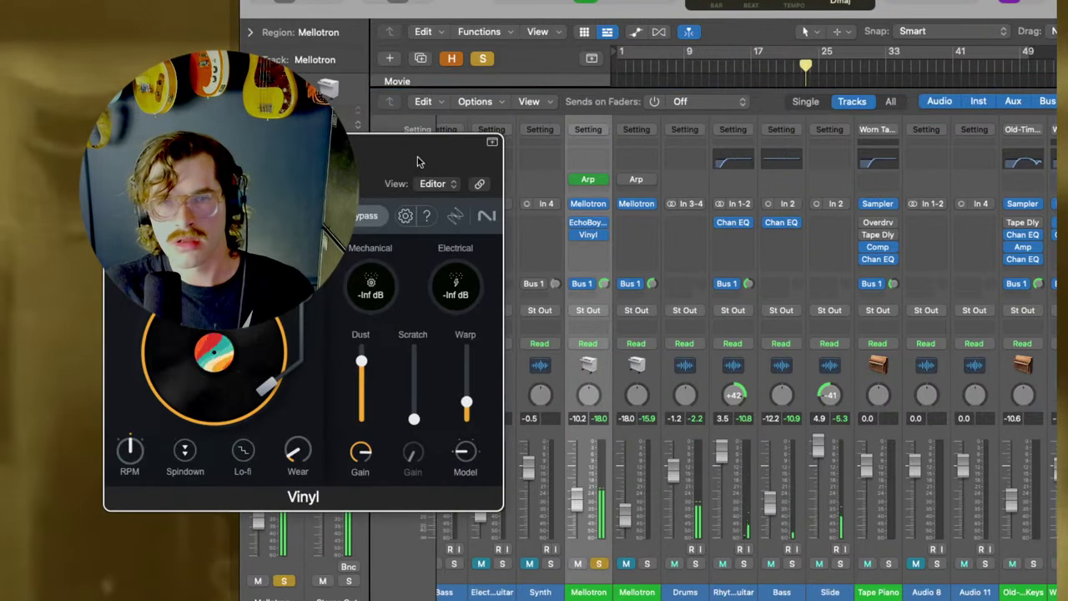
pyautogui.moveTo(419, 161); pyautogui.dragTo(846, 170)
pyautogui.click(622, 263)
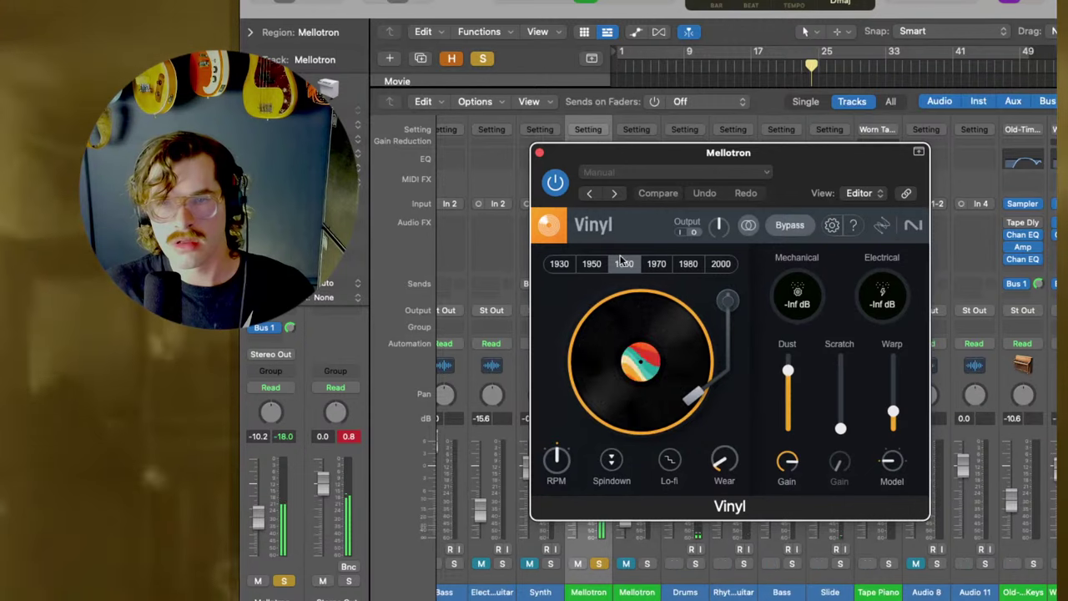
pyautogui.click(592, 263)
pyautogui.click(559, 263)
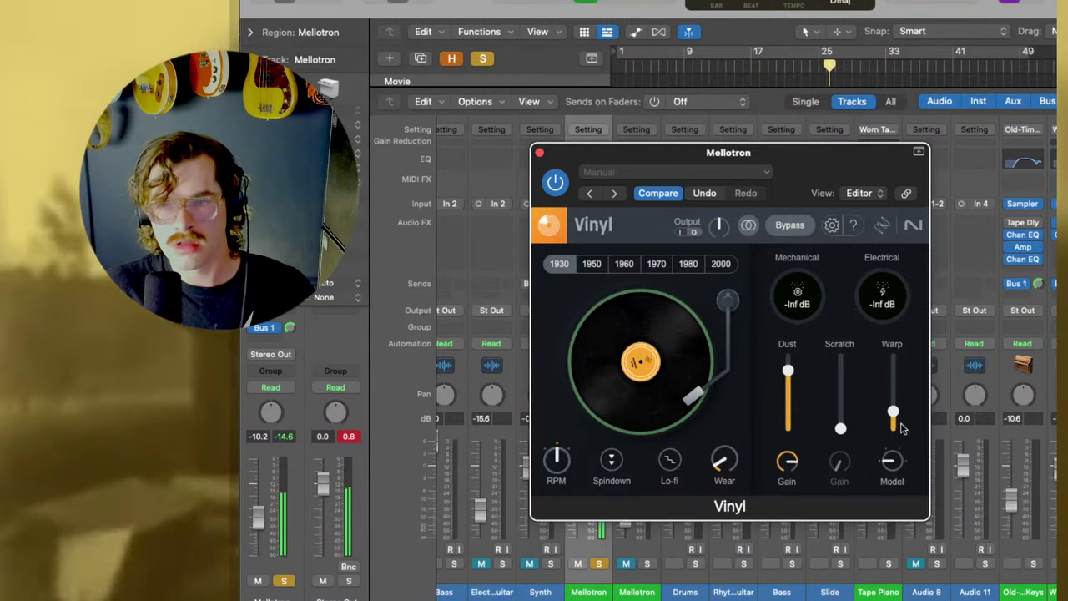
pyautogui.moveTo(892, 411); pyautogui.dragTo(877, 386)
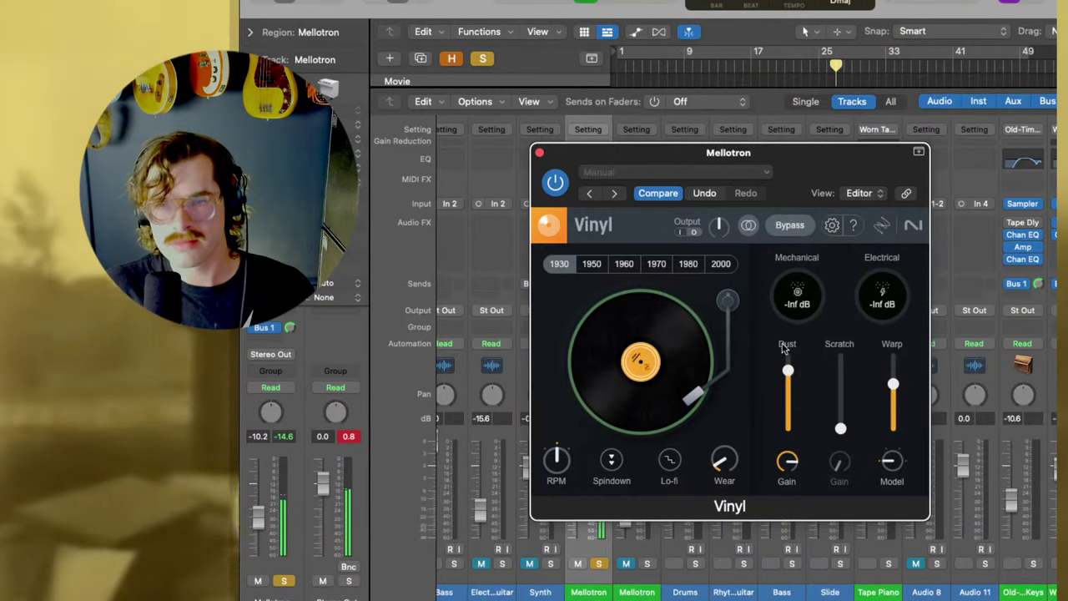
pyautogui.click(539, 152)
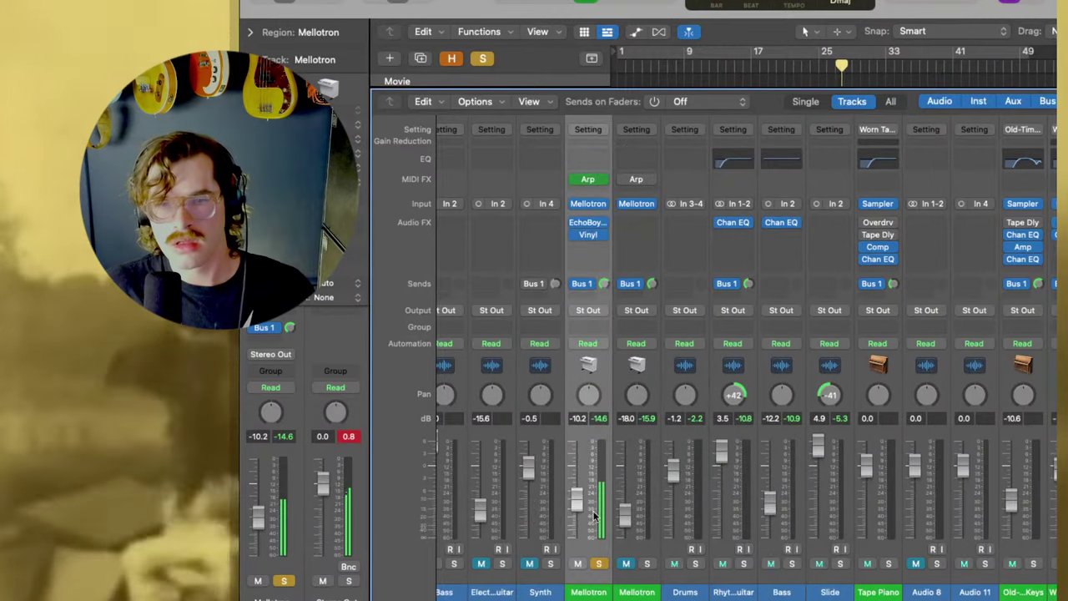
# Raise the track 10 Mellotron's volume to -7.0 dB and return it to the full mix by turning off its solo.
pyautogui.click(598, 566)
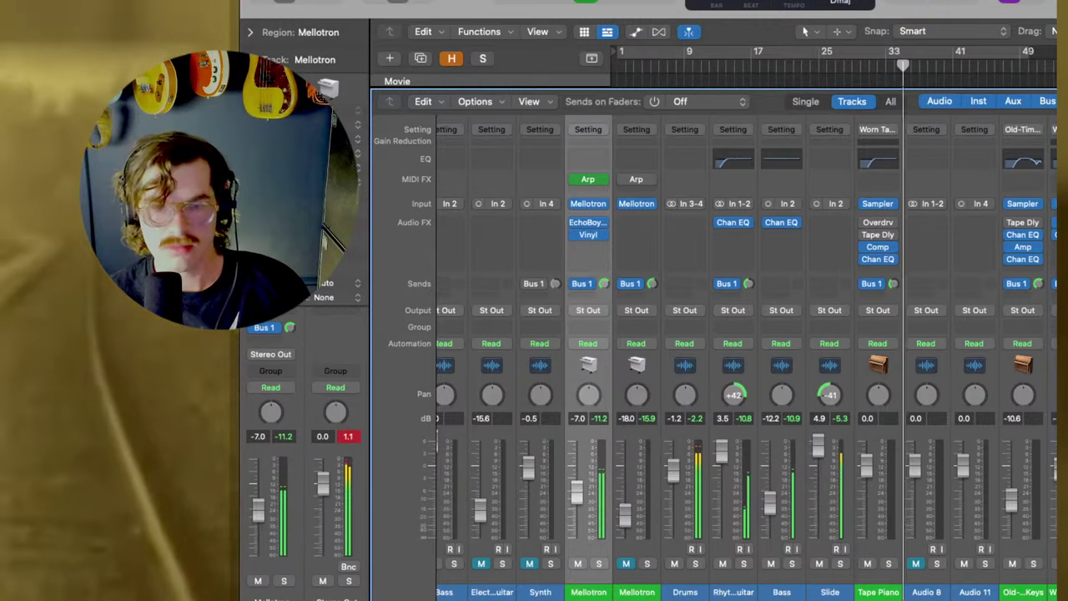
# Lower the track 10 Mellotron's volume to -13.4 dB and set the Drums volume to -0.5 dB.
pyautogui.press('x')
pyautogui.press('x')
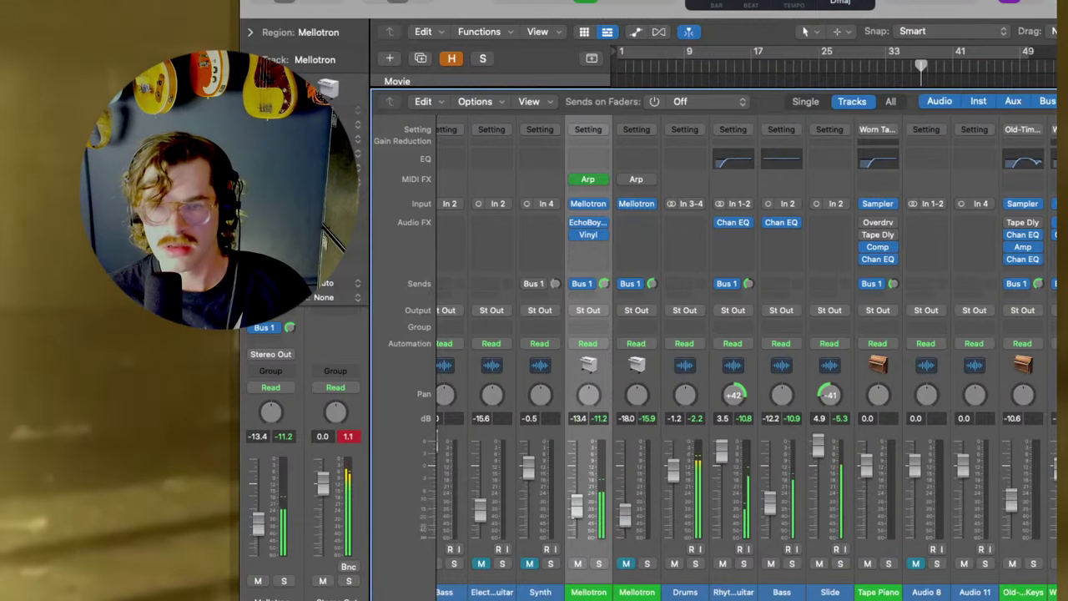
pyautogui.click(685, 592)
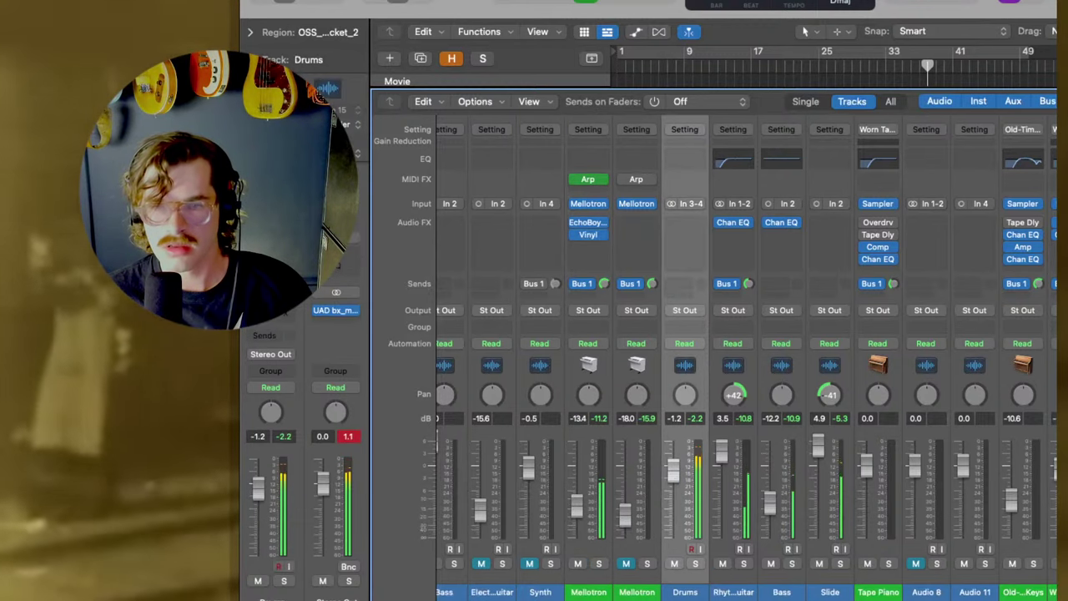
pyautogui.moveTo(674, 465); pyautogui.dragTo(678, 475)
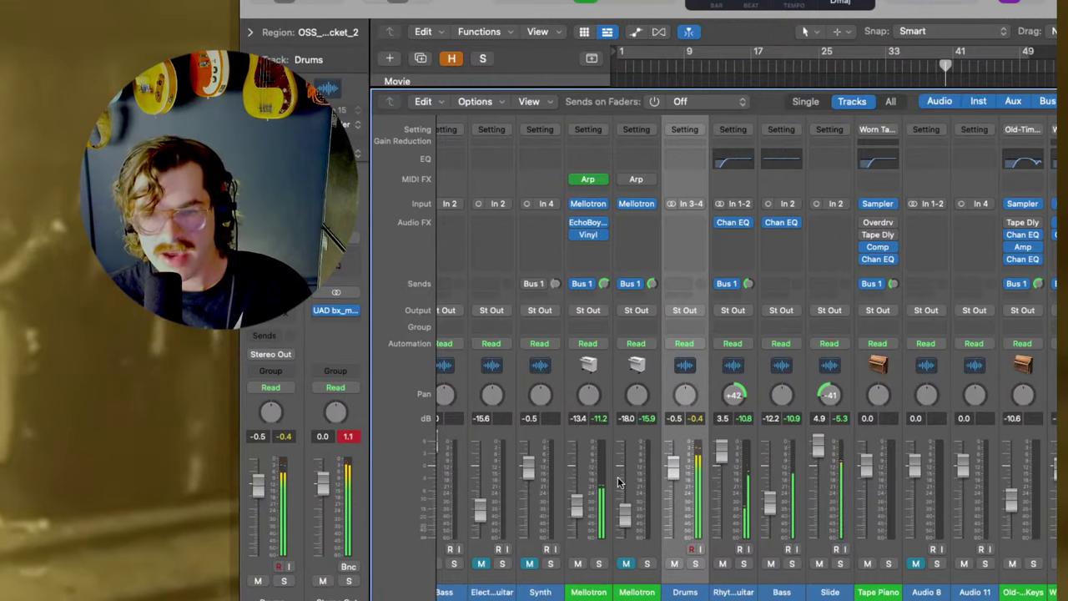
pyautogui.moveTo(605, 182)
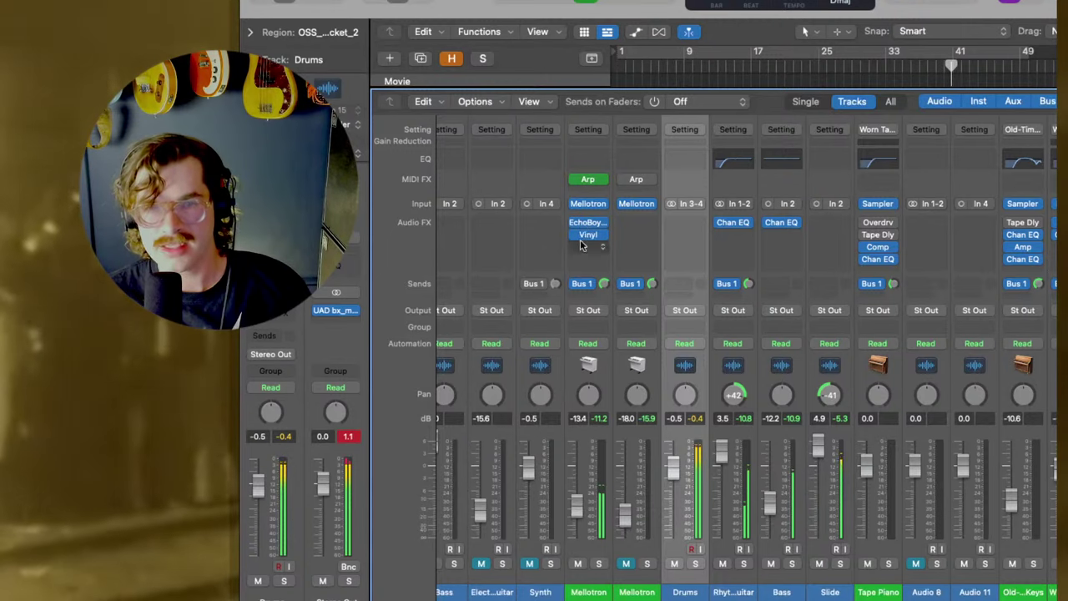
pyautogui.moveTo(583, 237)
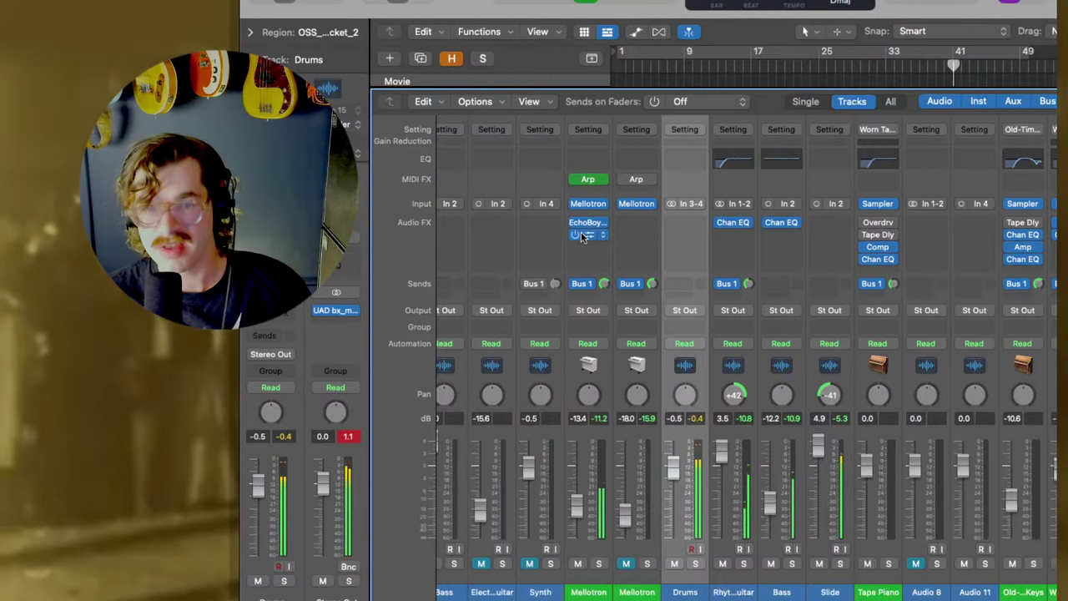
# Solo the Rhythm Guitar to adjust its volume, set it to 3.9 dB and return it to the full mix.
pyautogui.click(743, 564)
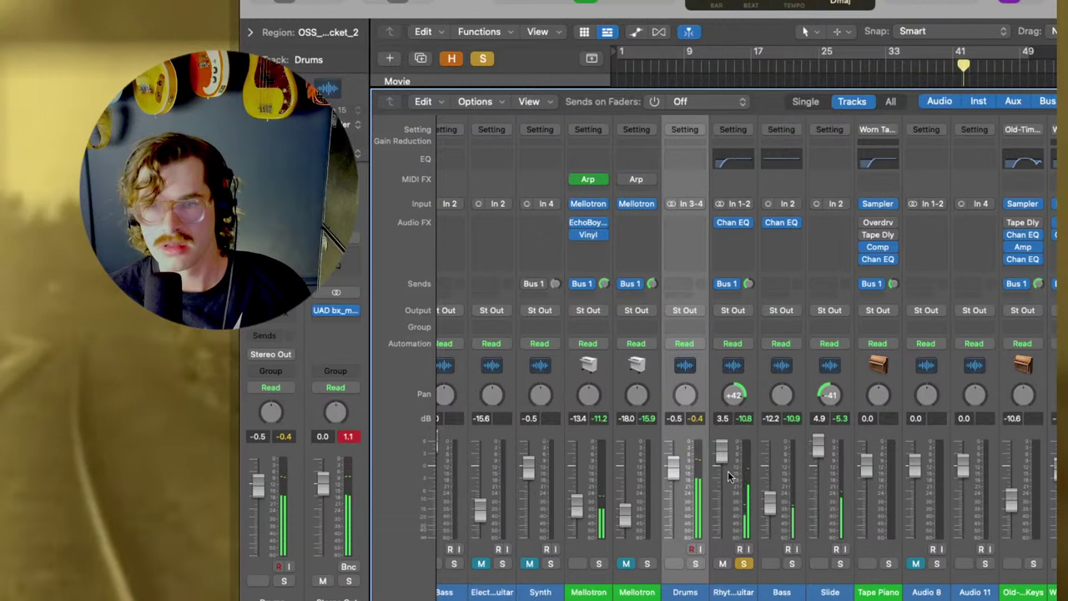
pyautogui.scroll(3, 747, 524)
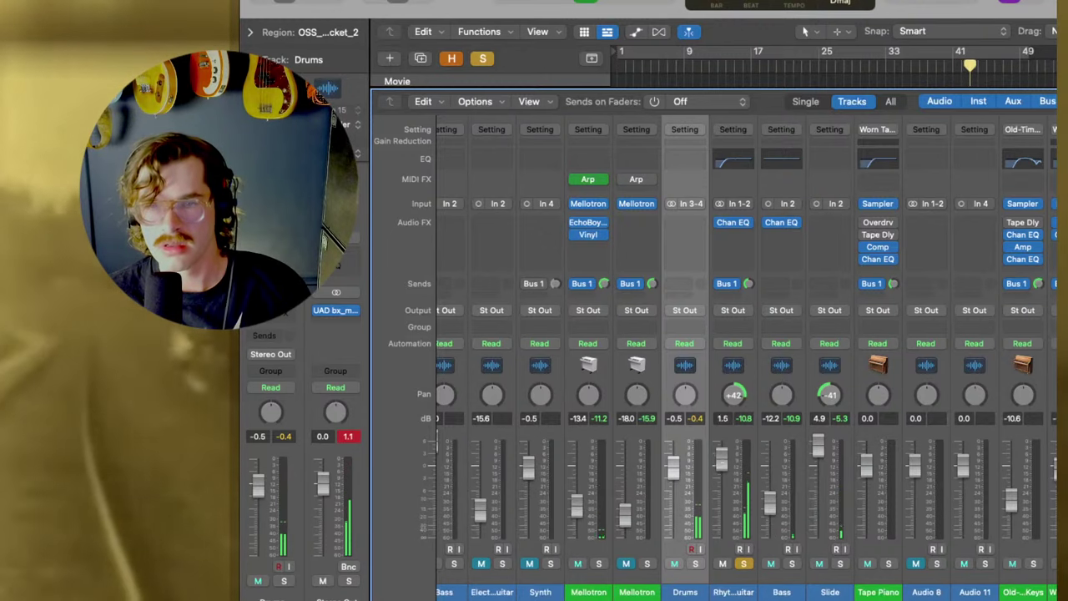
pyautogui.click(743, 564)
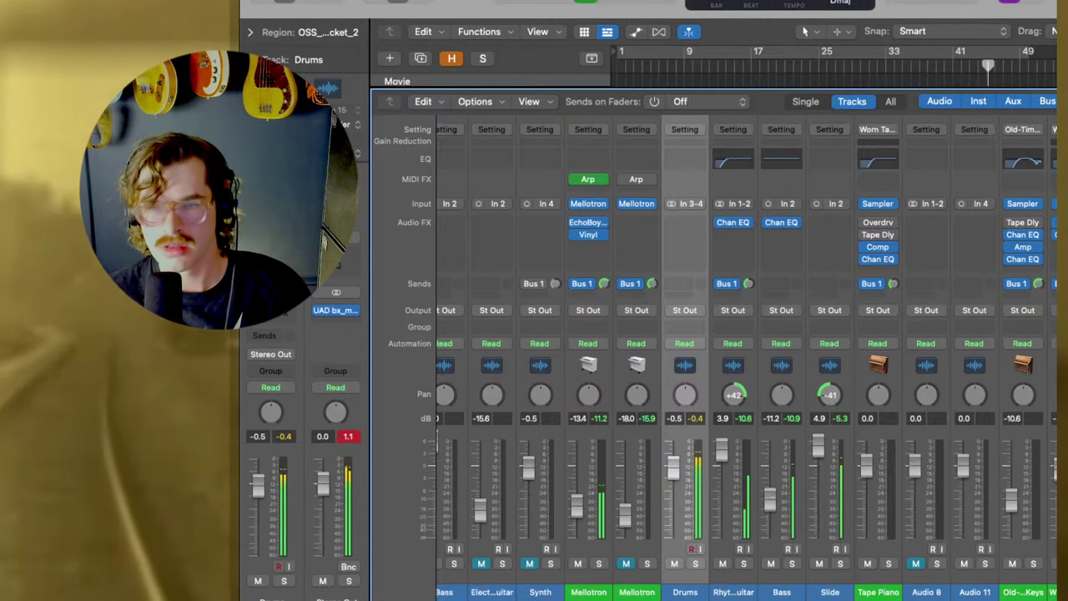
# With Slide soloed at 6.0 dB, send it to the Bus 1 Reverb, then play the full mix from the start with its solo off.
pyautogui.click(841, 564)
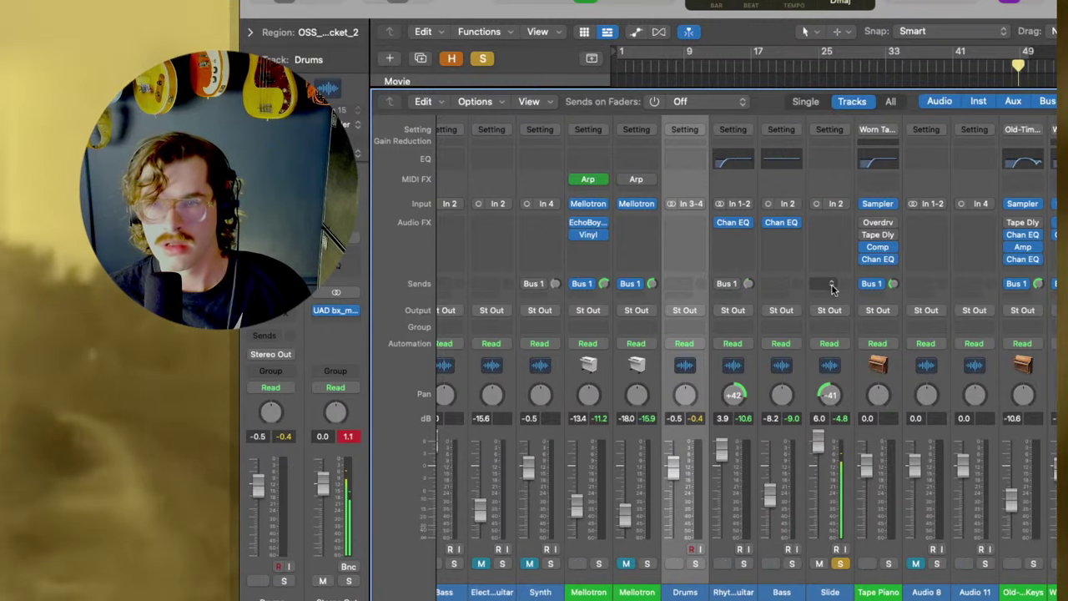
pyautogui.click(835, 283)
pyautogui.moveTo(868, 306)
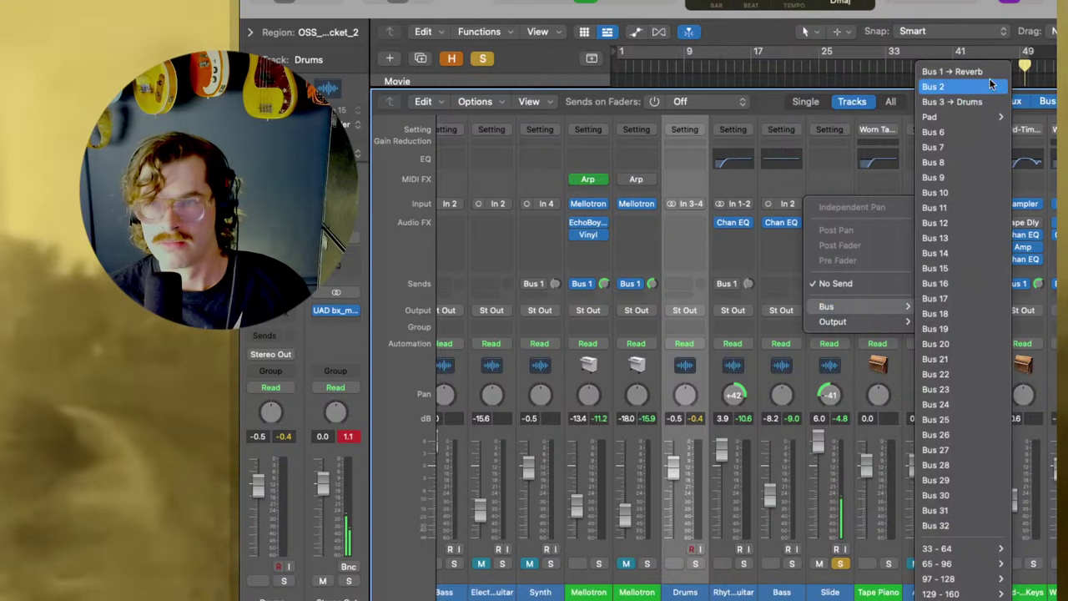
pyautogui.click(960, 72)
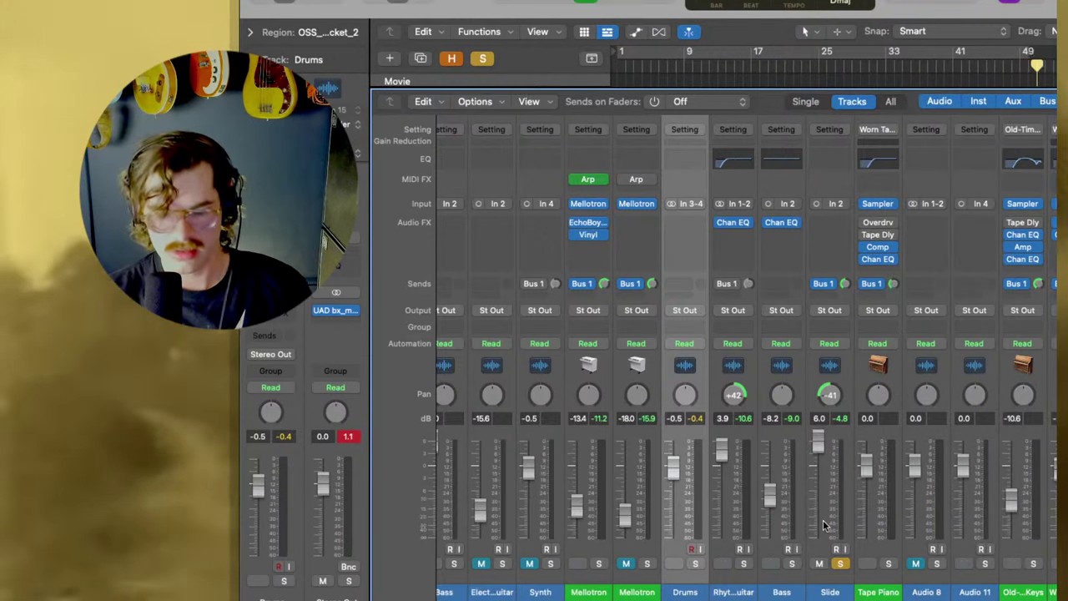
pyautogui.press('Return')
pyautogui.press('space')
pyautogui.press('s')
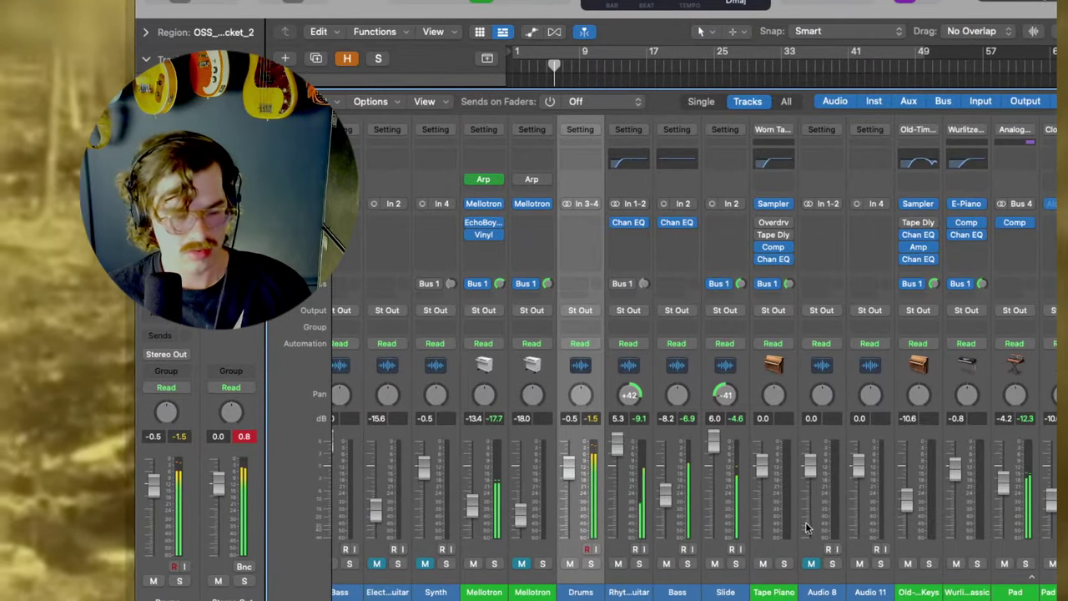
# Add one new audio track using Input 4 directly below the Slide track.
pyautogui.press('x')
pyautogui.scroll(1, 586, 245)
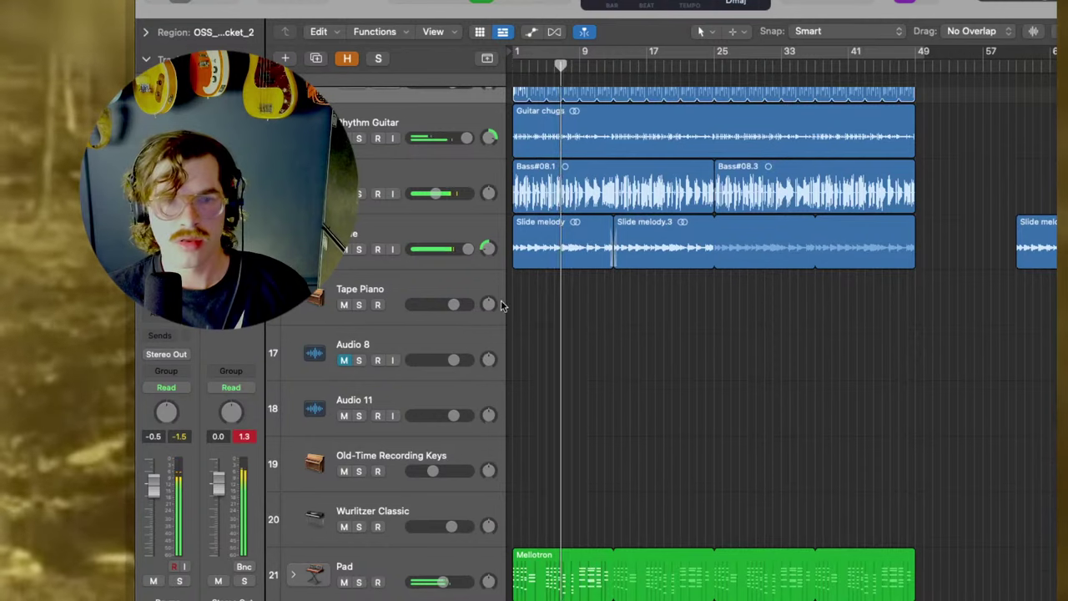
pyautogui.scroll(-2, 500, 342)
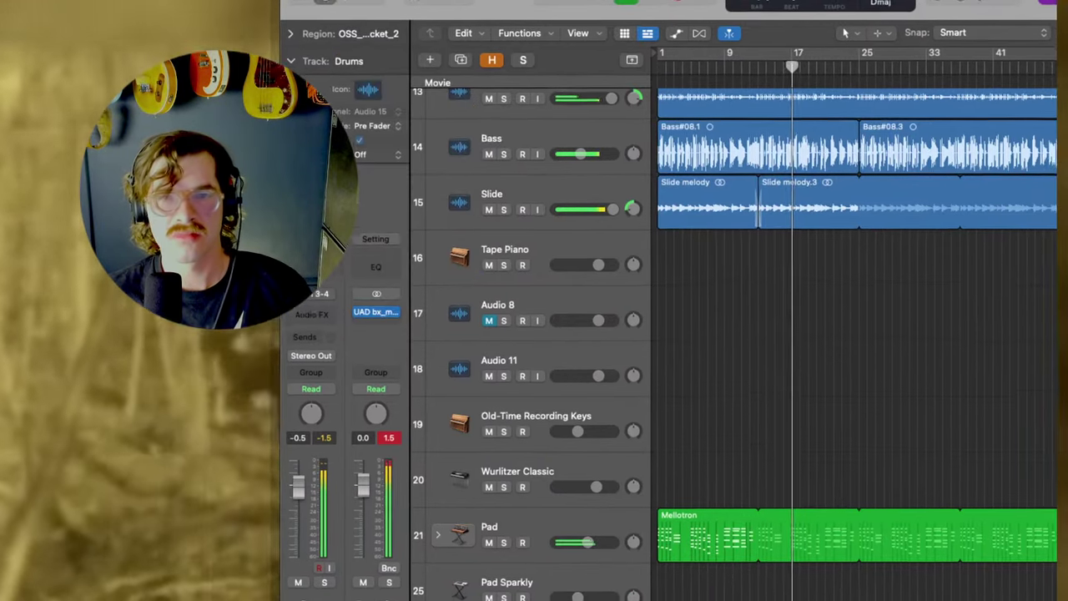
pyautogui.click(531, 162)
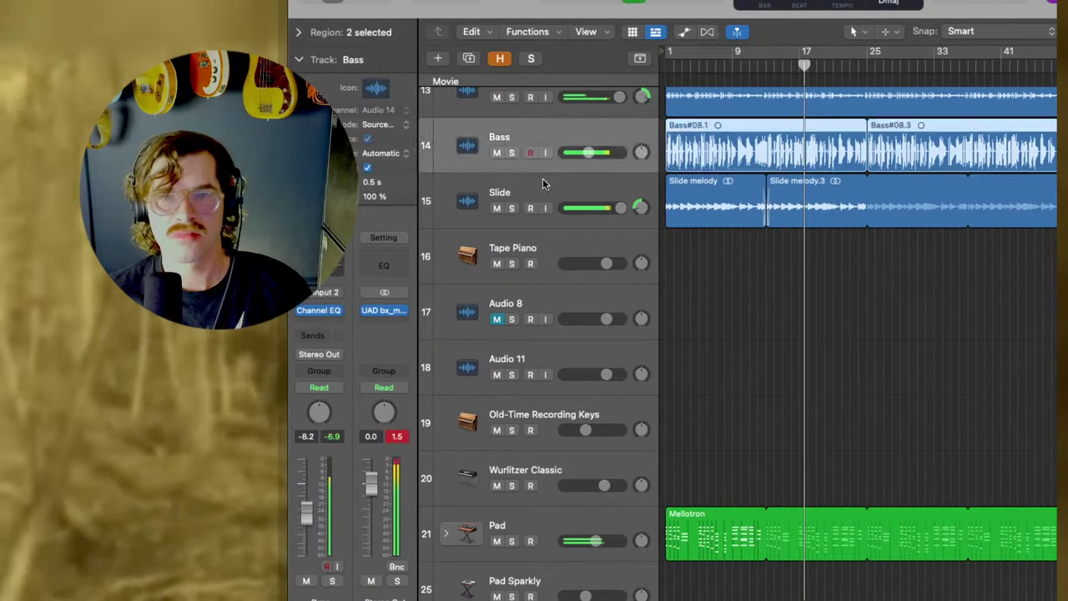
pyautogui.click(535, 179)
pyautogui.click(438, 58)
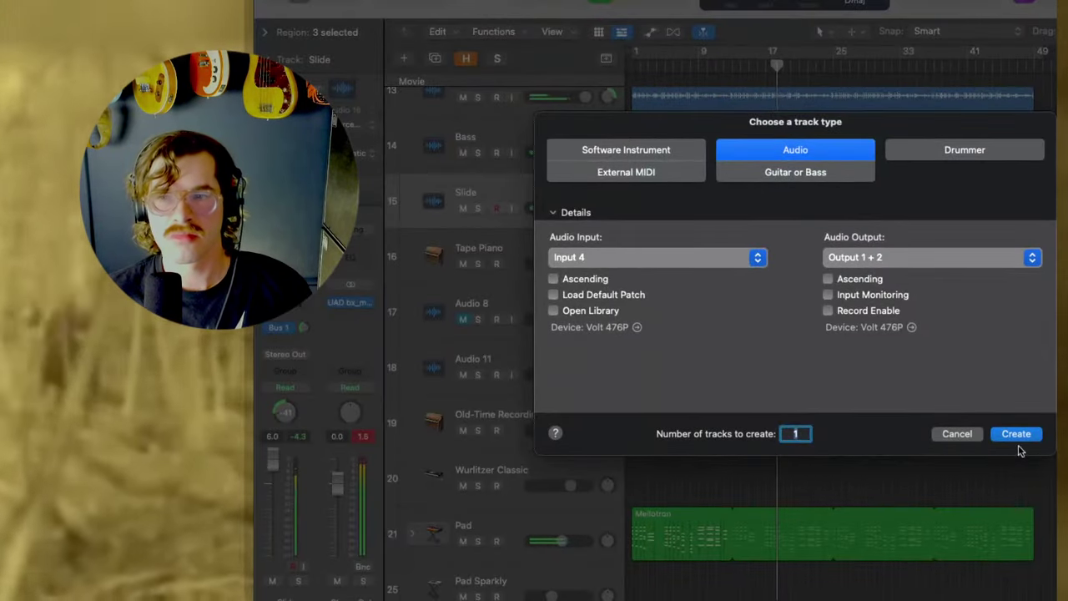
pyautogui.click(1022, 433)
# Name the new audio track Twinkly Chords.
pyautogui.doubleClick(543, 247)
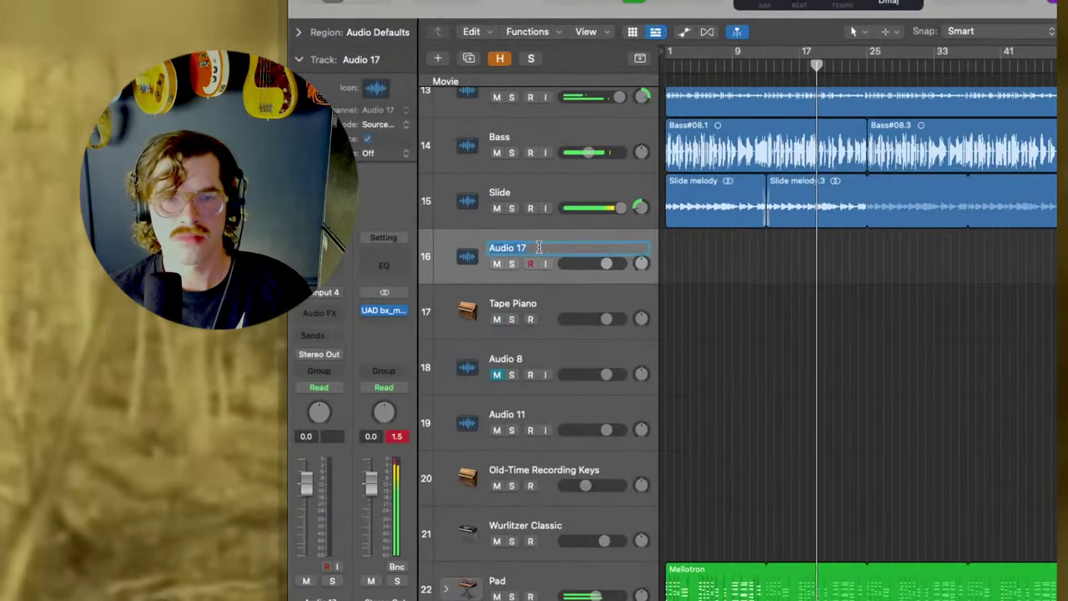
pyautogui.write('T')
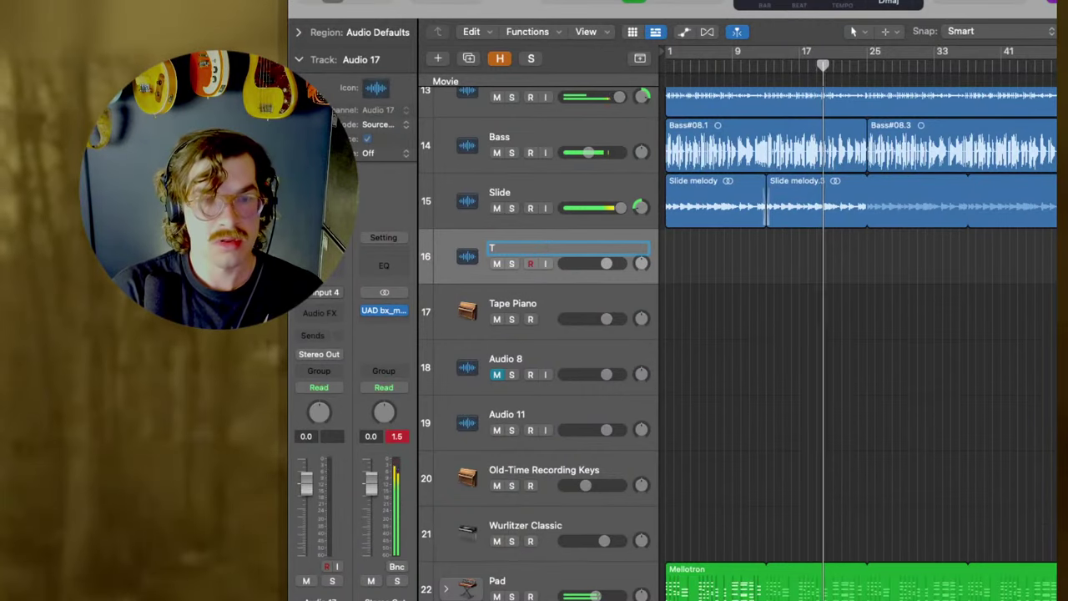
pyautogui.write('winkl')
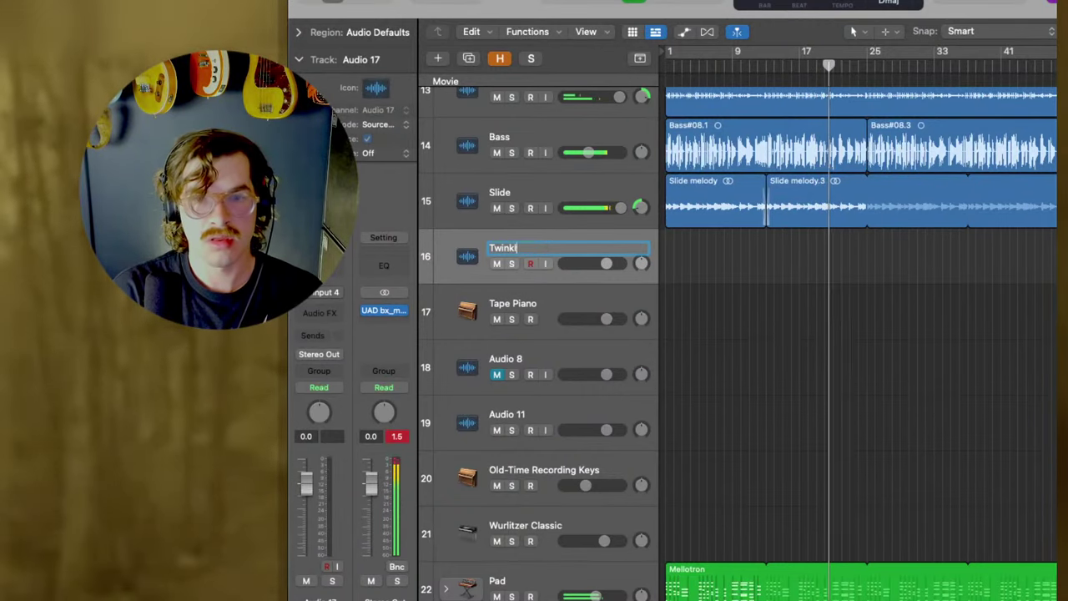
pyautogui.write('y Chords')
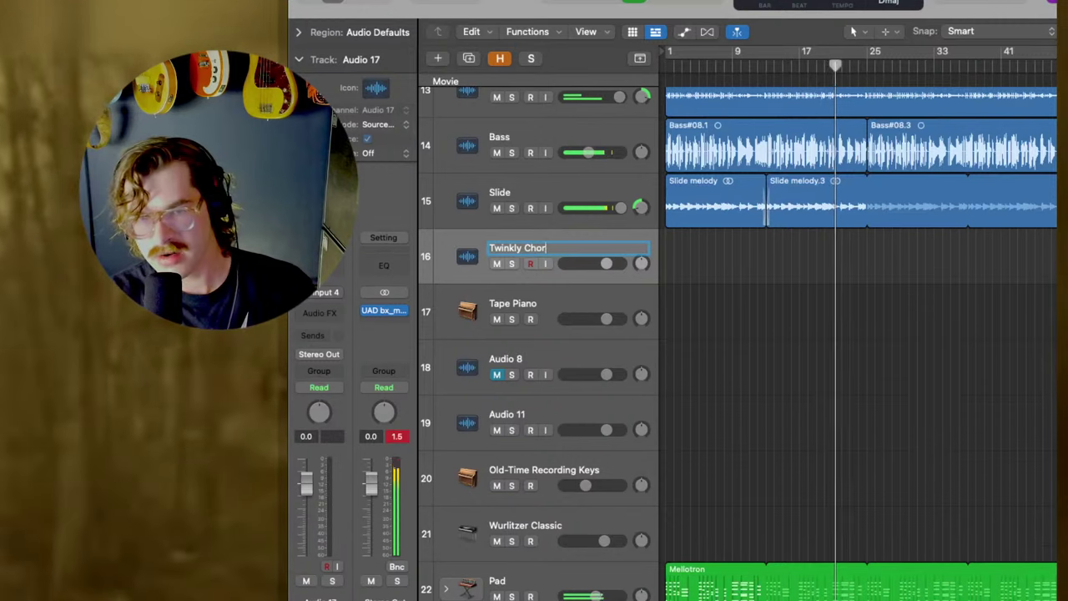
pyautogui.press('Return')
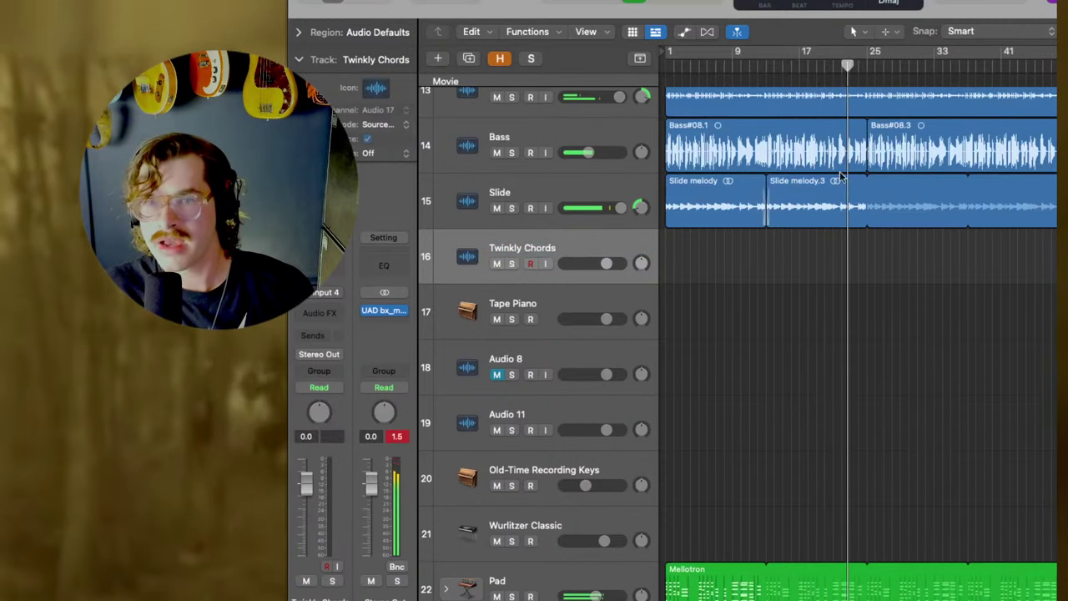
# Place the Twinkly chords audio at bar 1 of the Twinkly Chords track 16 and delete the duplicate track 17.
pyautogui.moveTo(792, 445); pyautogui.dragTo(680, 267)
pyautogui.click(497, 292)
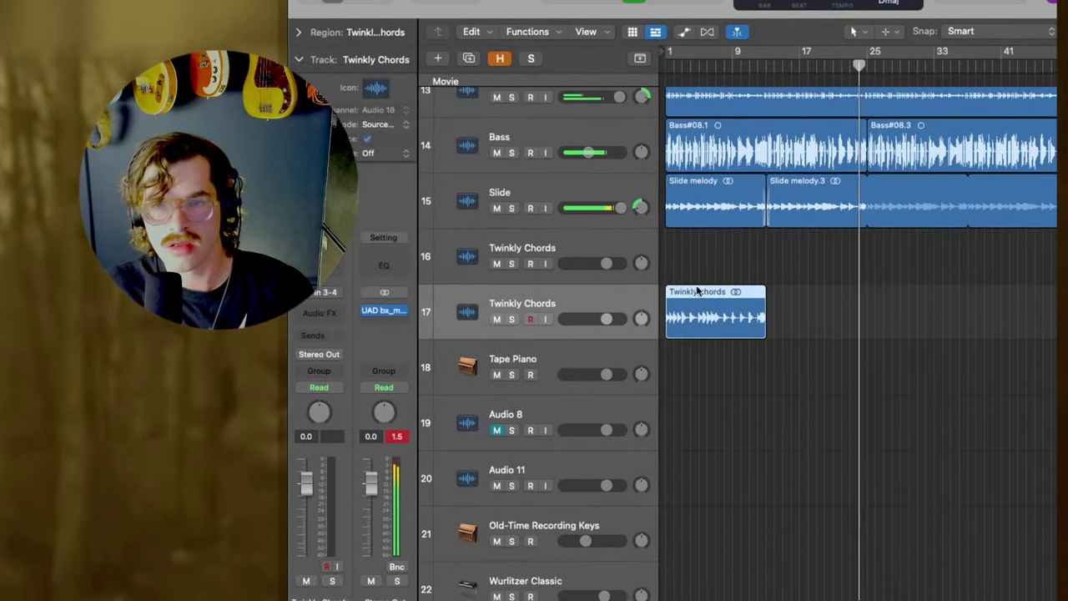
pyautogui.click(701, 250)
pyautogui.click(731, 321)
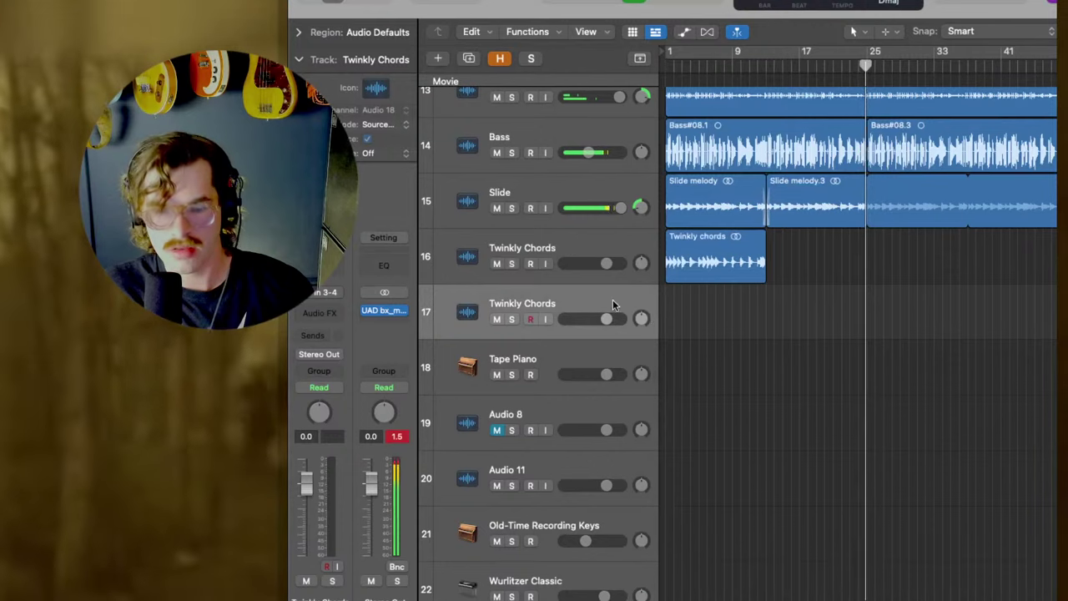
pyautogui.press('super+BackSpace')
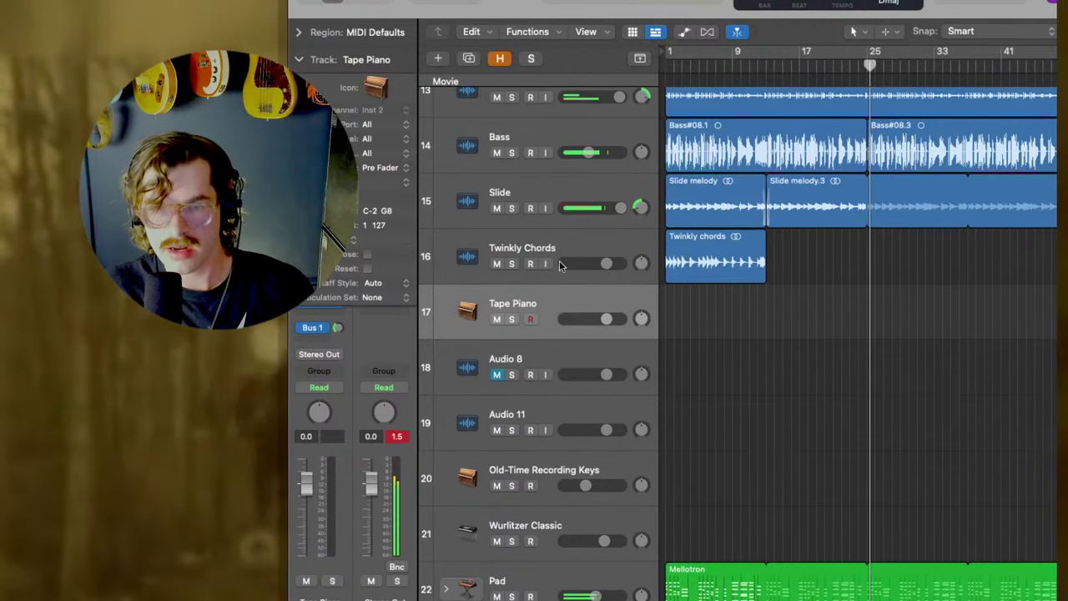
# Stop playback and mute the Pad track.
pyautogui.press('space')
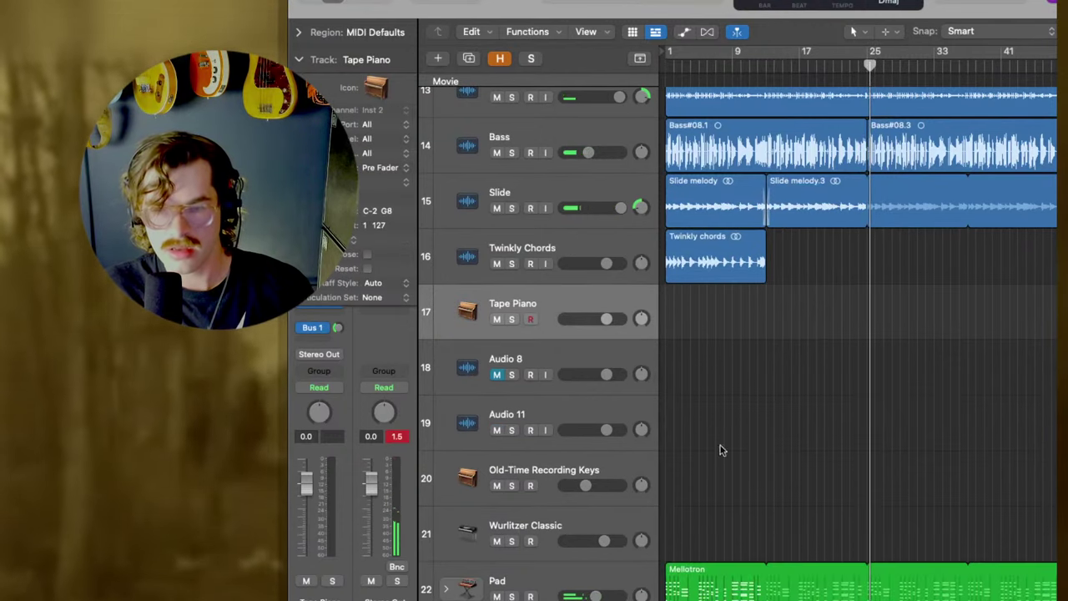
pyautogui.press('x')
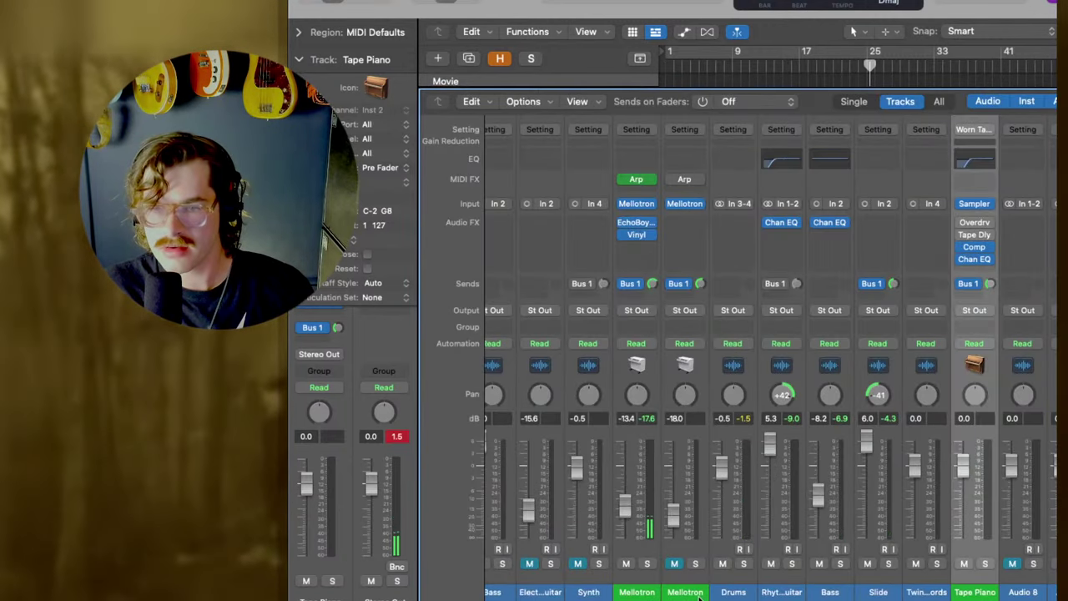
pyautogui.hscroll(8, 912, 566)
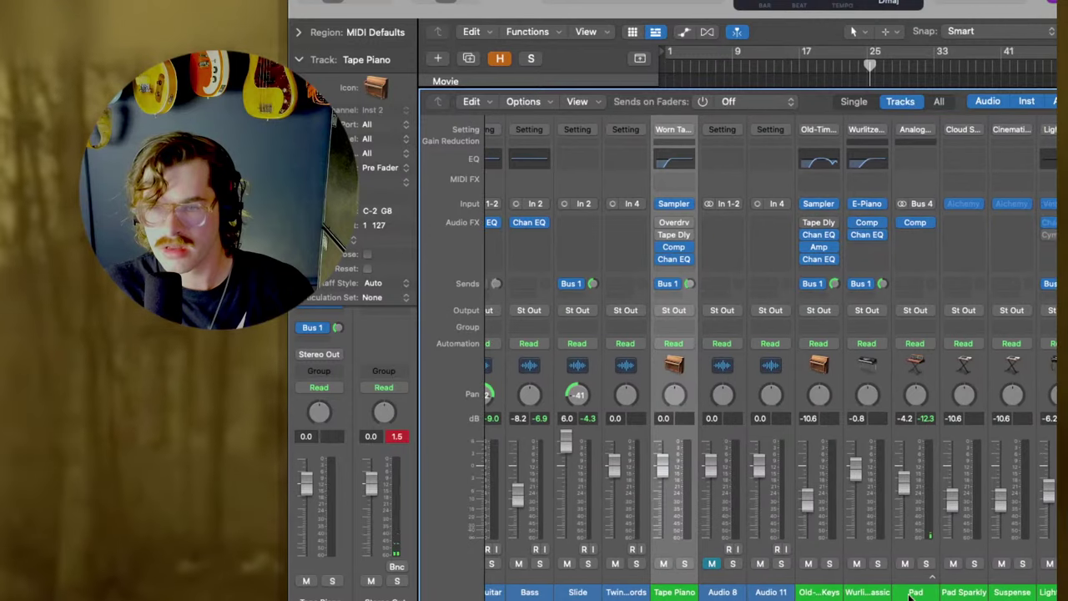
pyautogui.press('x')
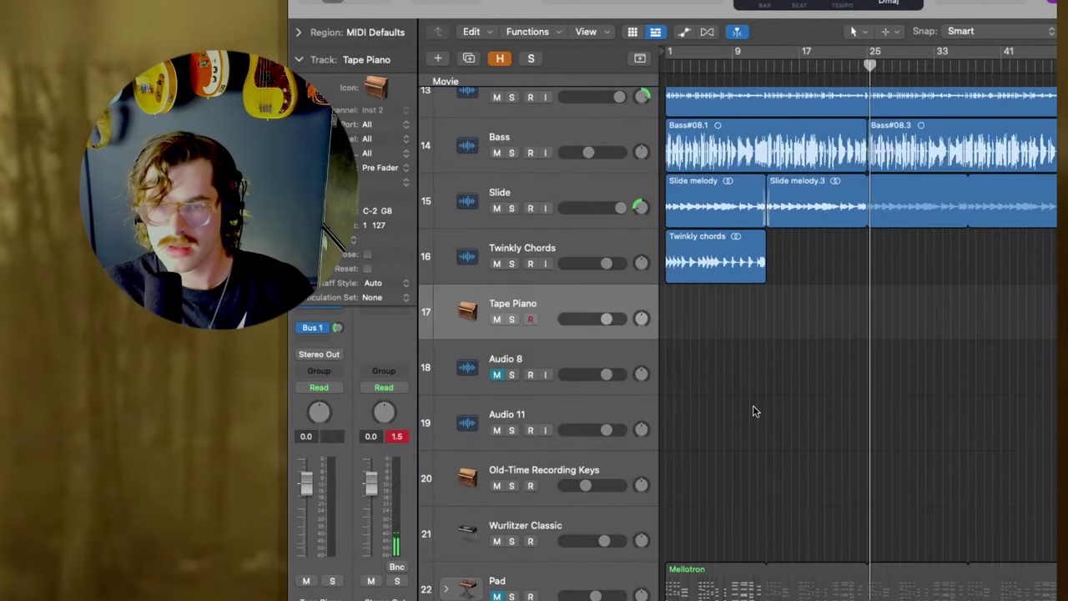
# Play the song from the start, solo Twinkly Chords briefly, and raise its volume to about 1.6 dB in the full mix.
pyautogui.press('Return')
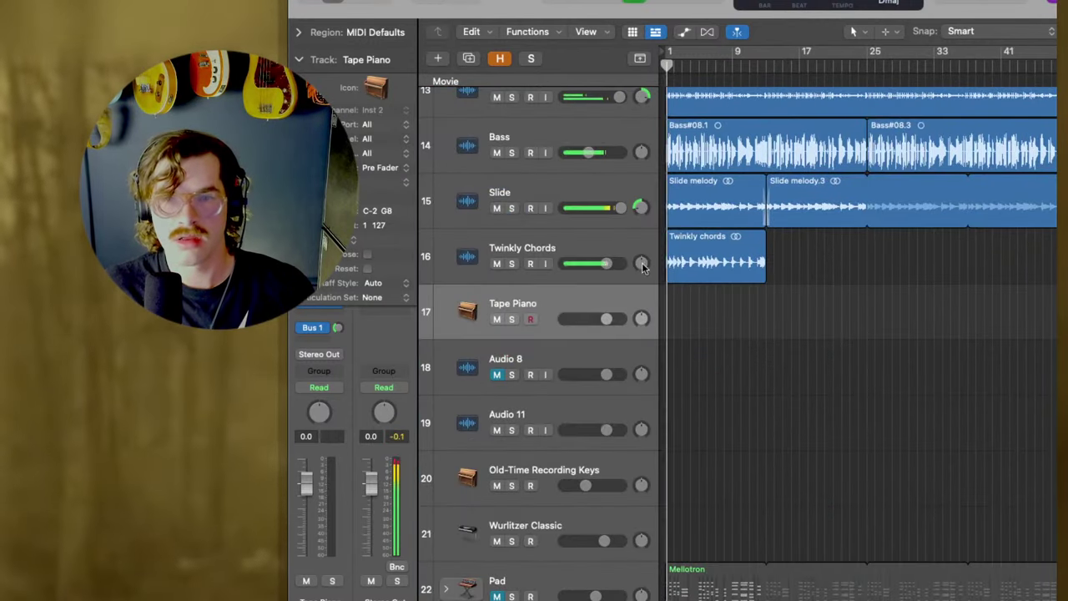
pyautogui.click(512, 264)
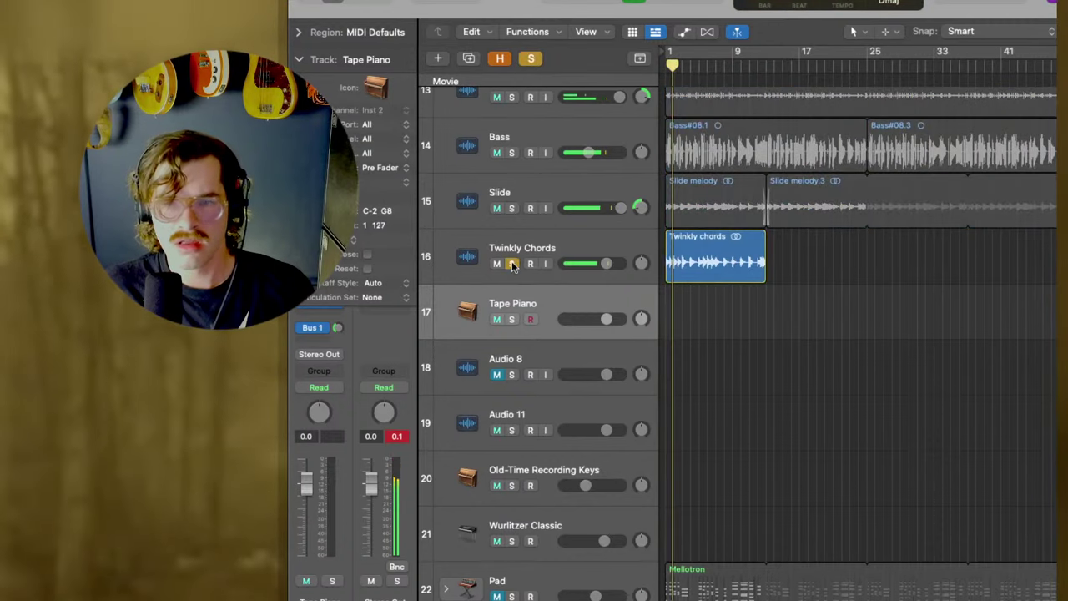
pyautogui.click(513, 263)
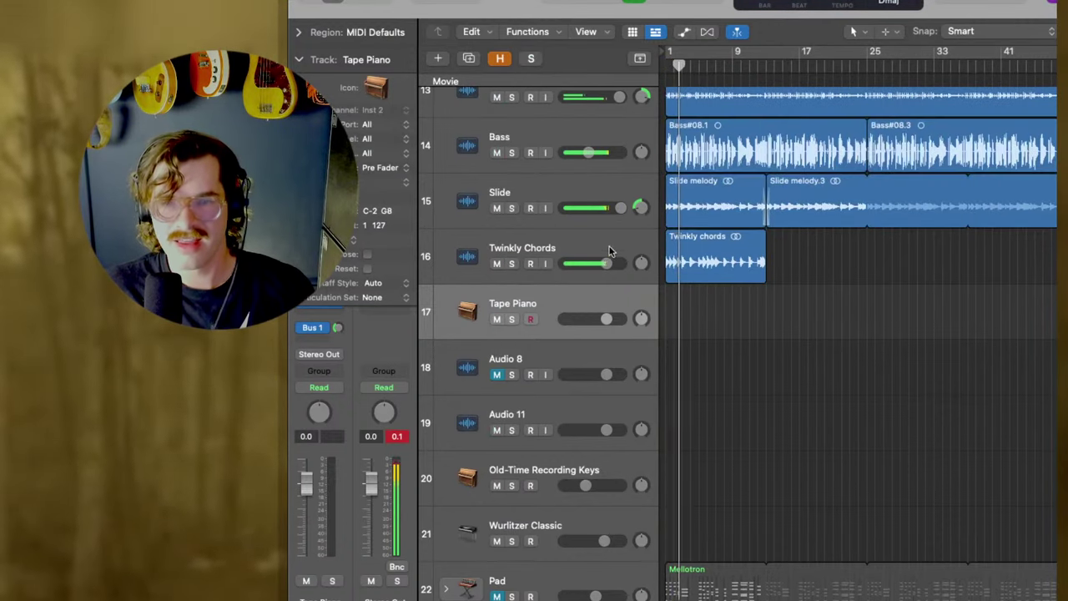
pyautogui.moveTo(609, 262); pyautogui.dragTo(611, 263)
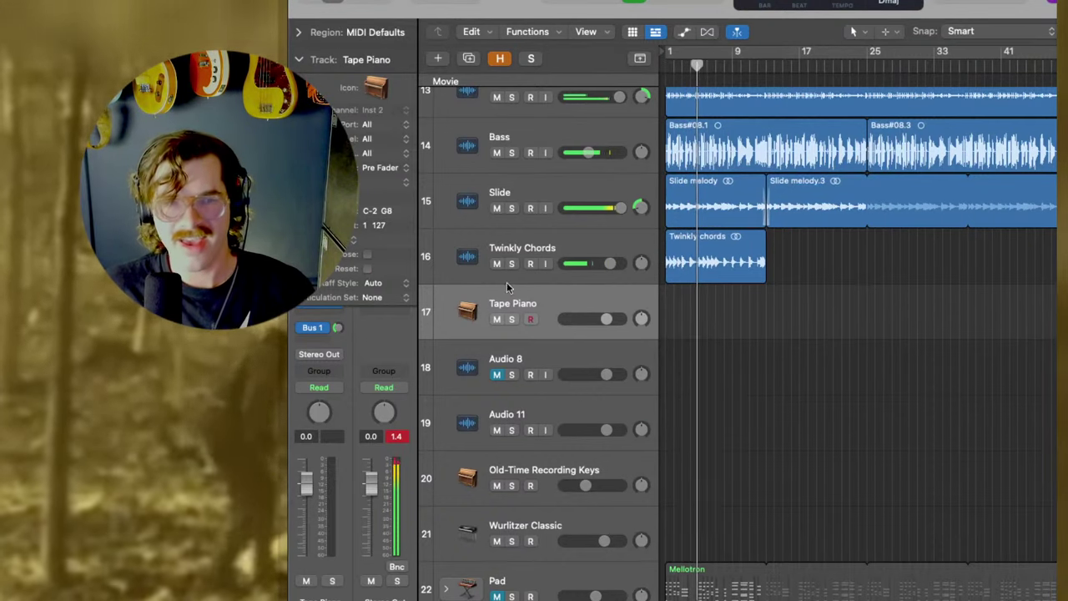
# Add a Bus 2 send to the Twinkly Chords track and raise its send level to about -5.0 dB.
pyautogui.click(588, 271)
pyautogui.press('x')
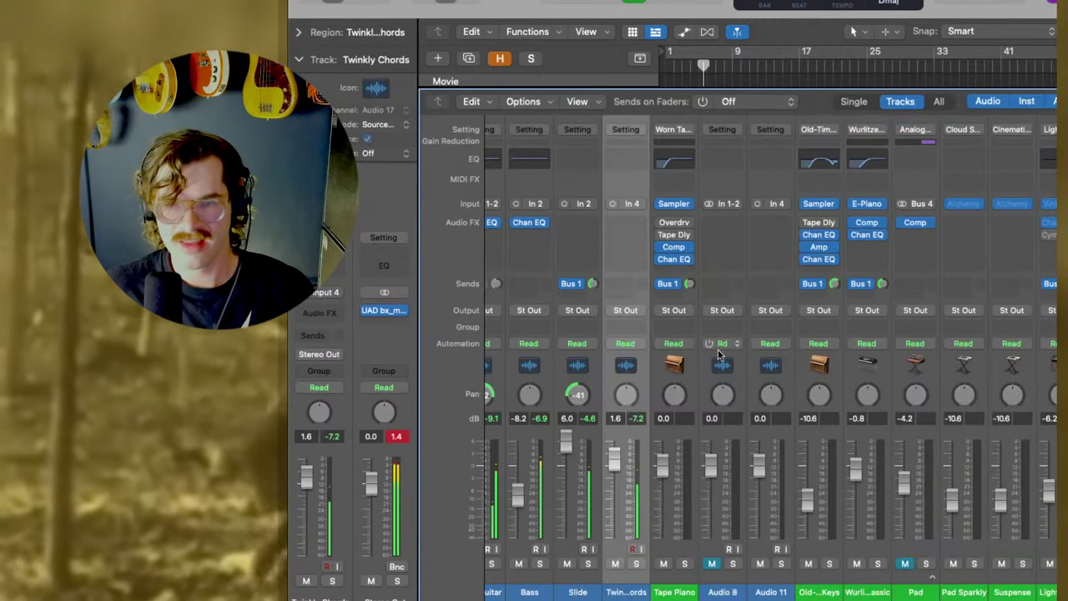
pyautogui.click(625, 285)
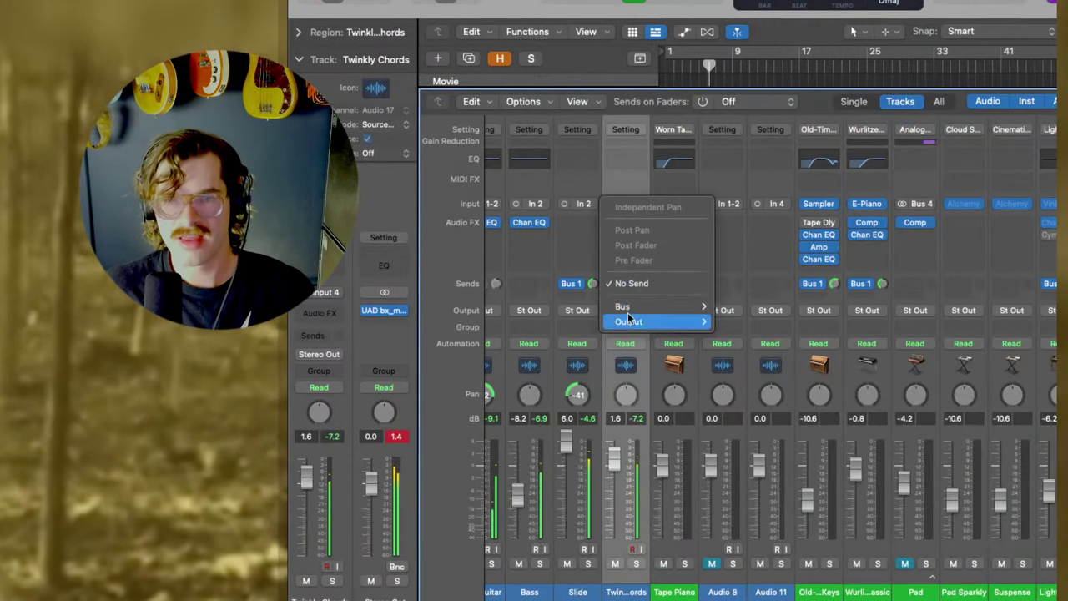
pyautogui.moveTo(680, 309)
pyautogui.click(755, 86)
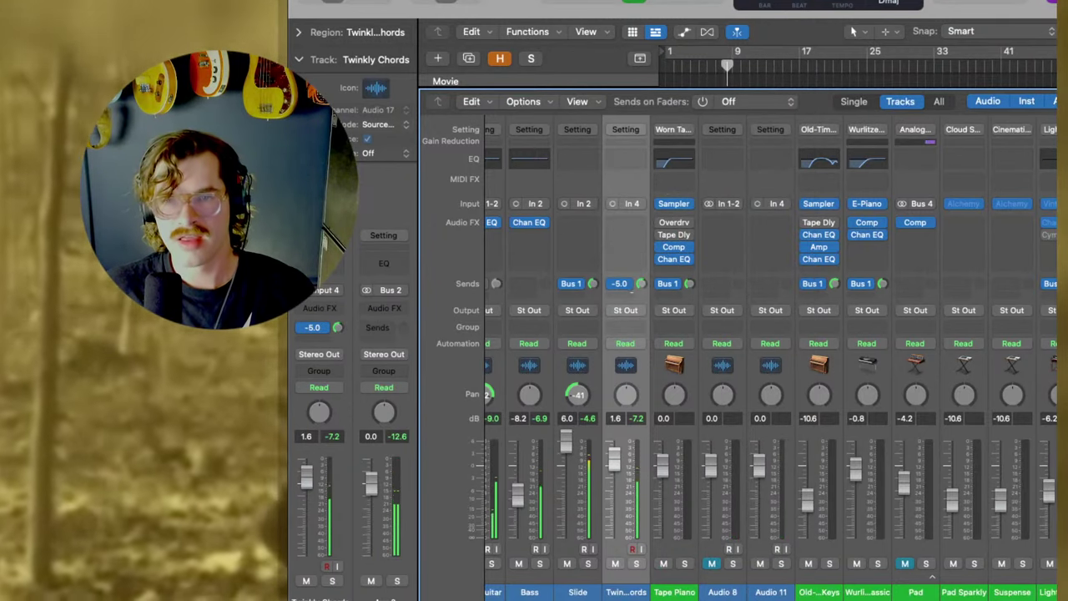
# Close the mixer and select the Twinkly Chords track in the arrangement.
pyautogui.press('x')
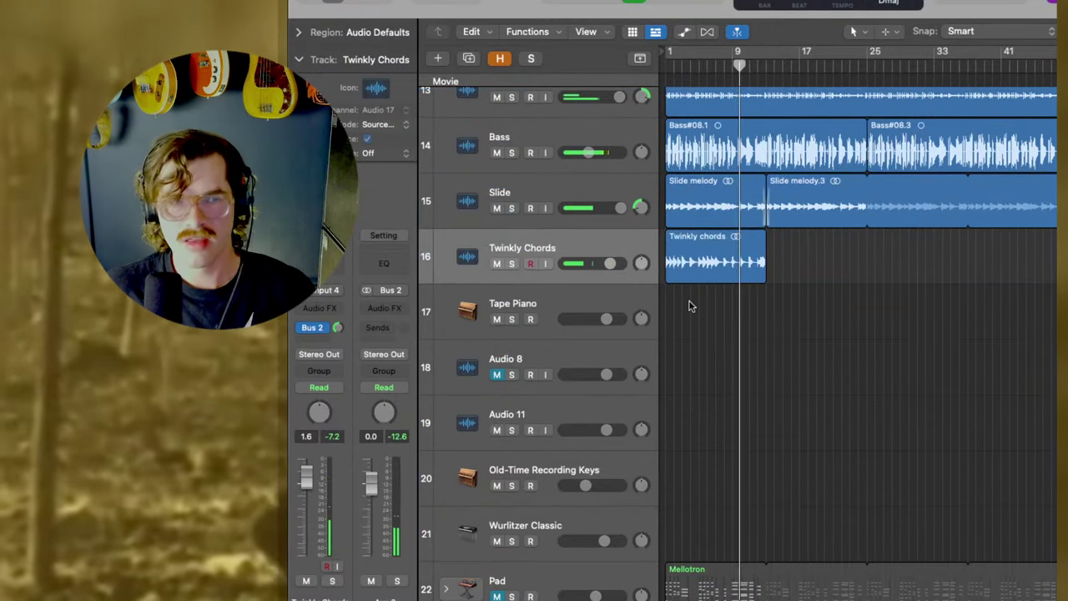
pyautogui.click(578, 255)
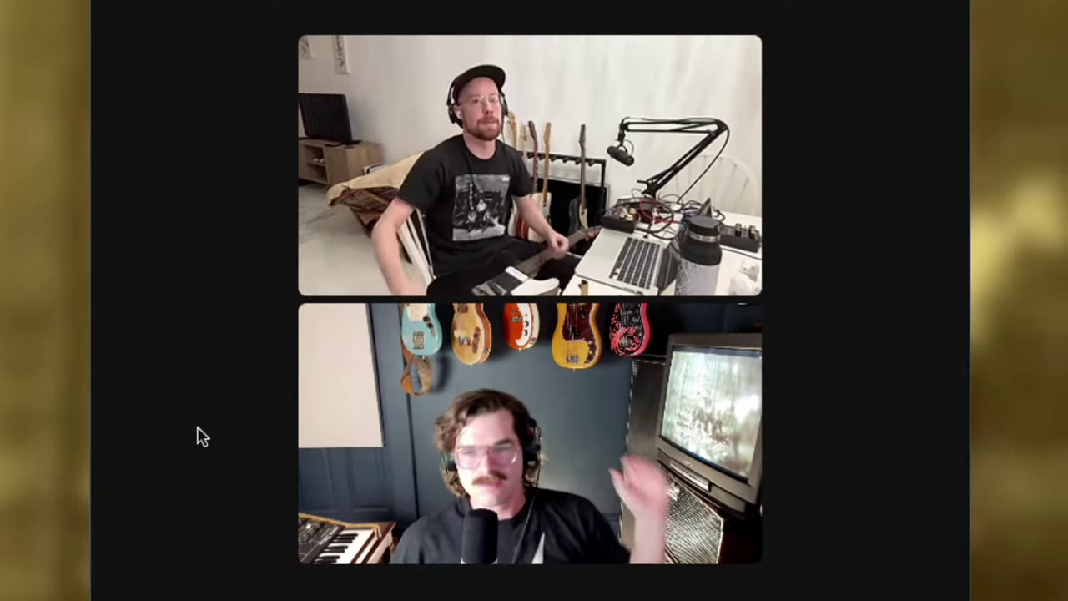
pyautogui.moveTo(501, 399)
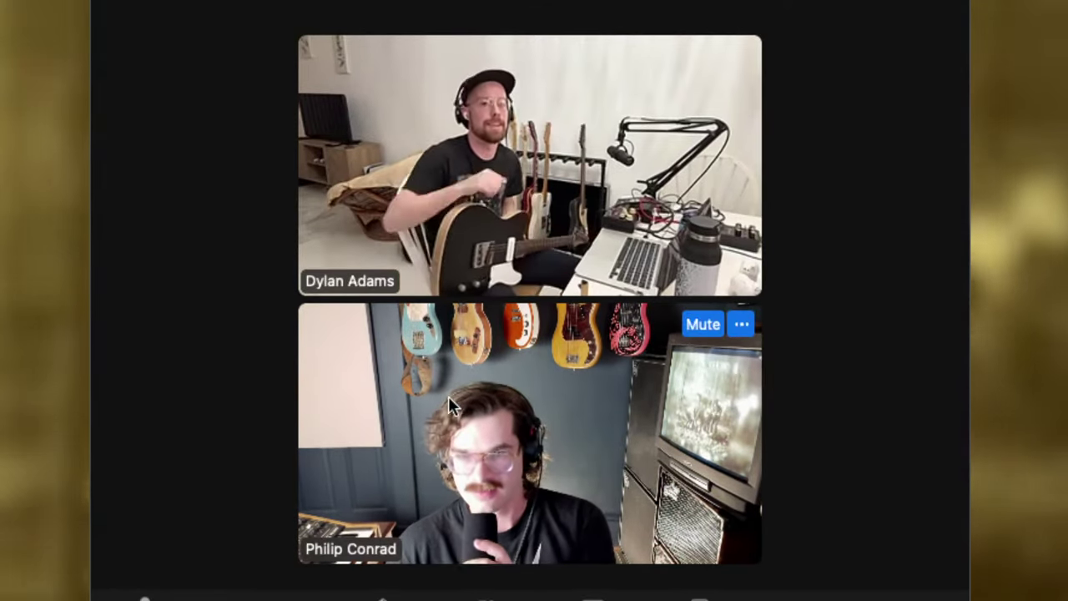
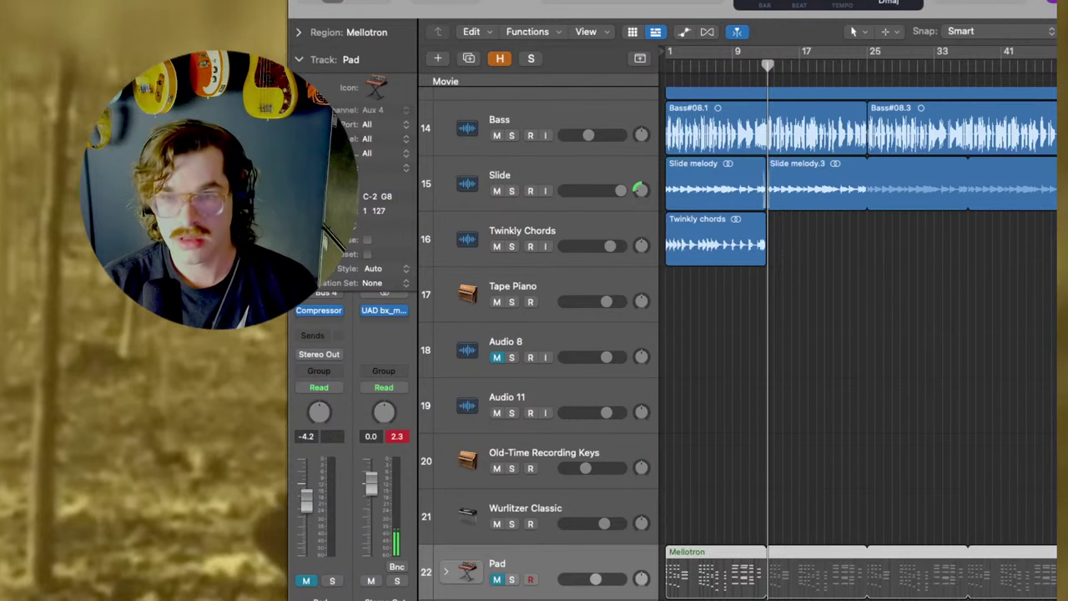
# Play the song from the start and look over the arrangement from the Mellotron tracks to Twinkly Chords.
pyautogui.click(853, 330)
pyautogui.press('space')
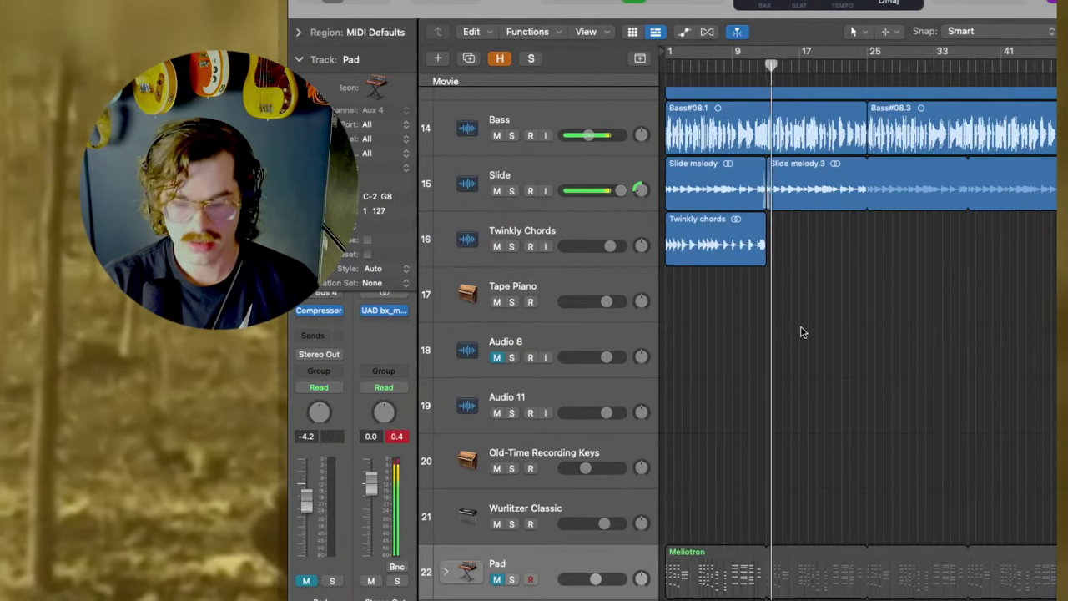
pyautogui.press('Return')
pyautogui.scroll(2, 764, 280)
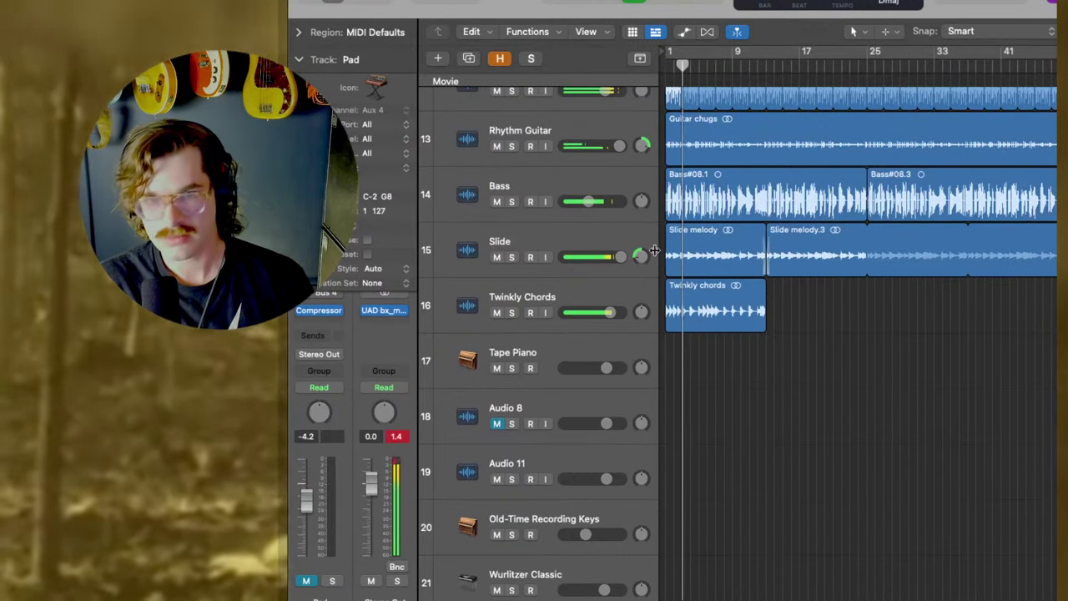
pyautogui.scroll(6, 740, 195)
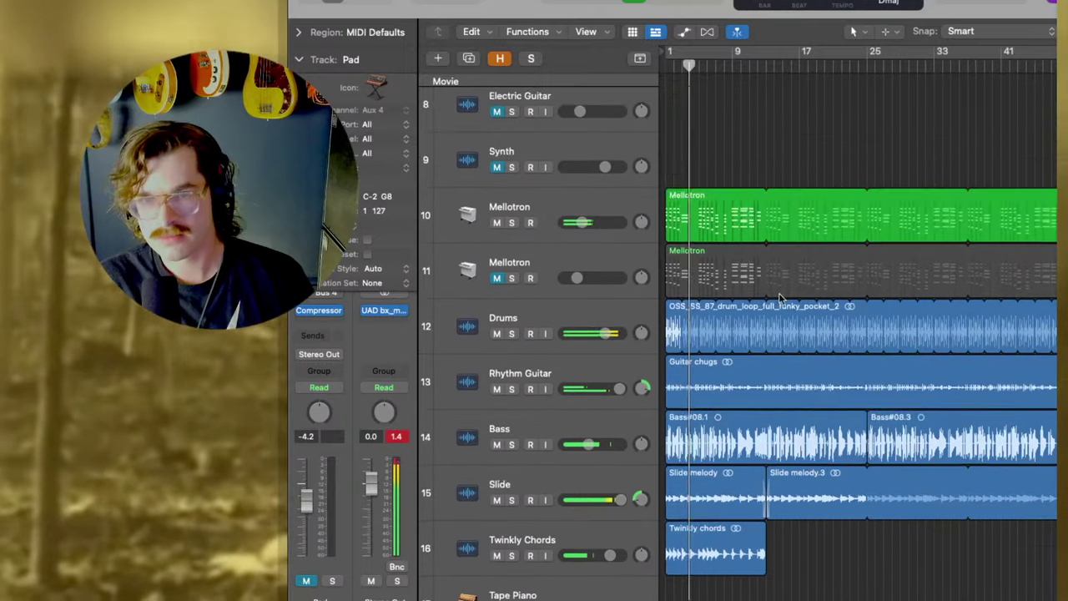
pyautogui.scroll(-1, 776, 125)
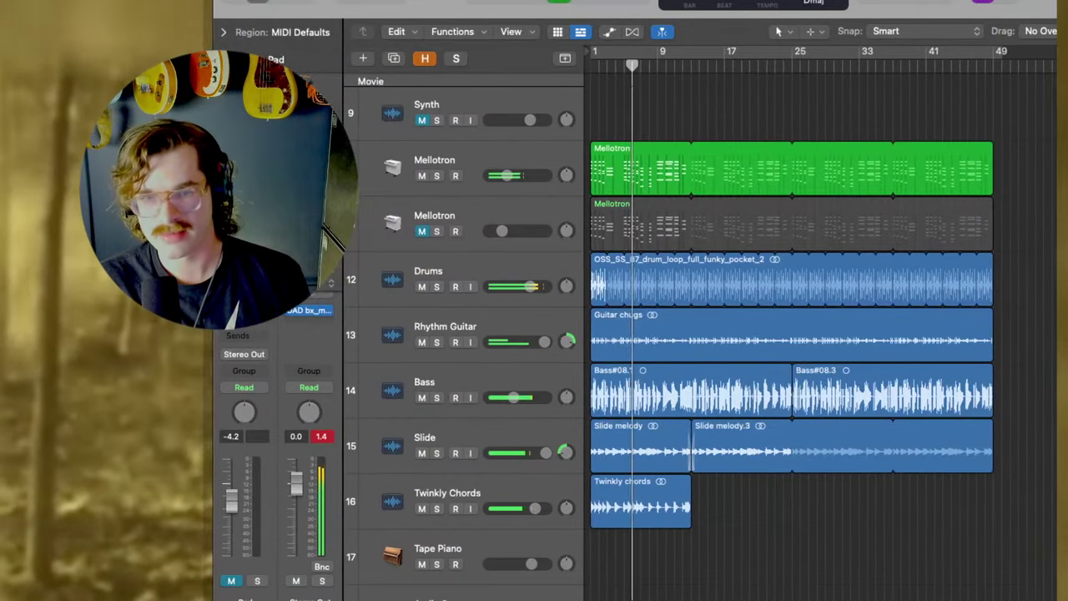
# Move the two Slide melody regions so they start at bar 13 and the Twinkly chords region to bar 25.
pyautogui.click(547, 507)
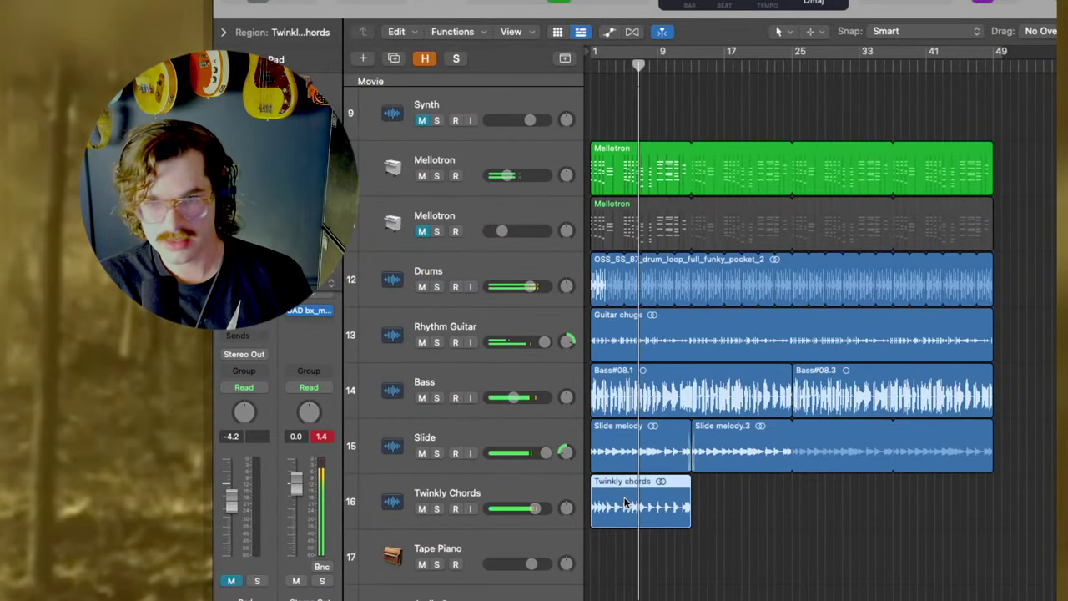
pyautogui.moveTo(619, 552); pyautogui.dragTo(698, 457)
pyautogui.moveTo(621, 441); pyautogui.dragTo(726, 449)
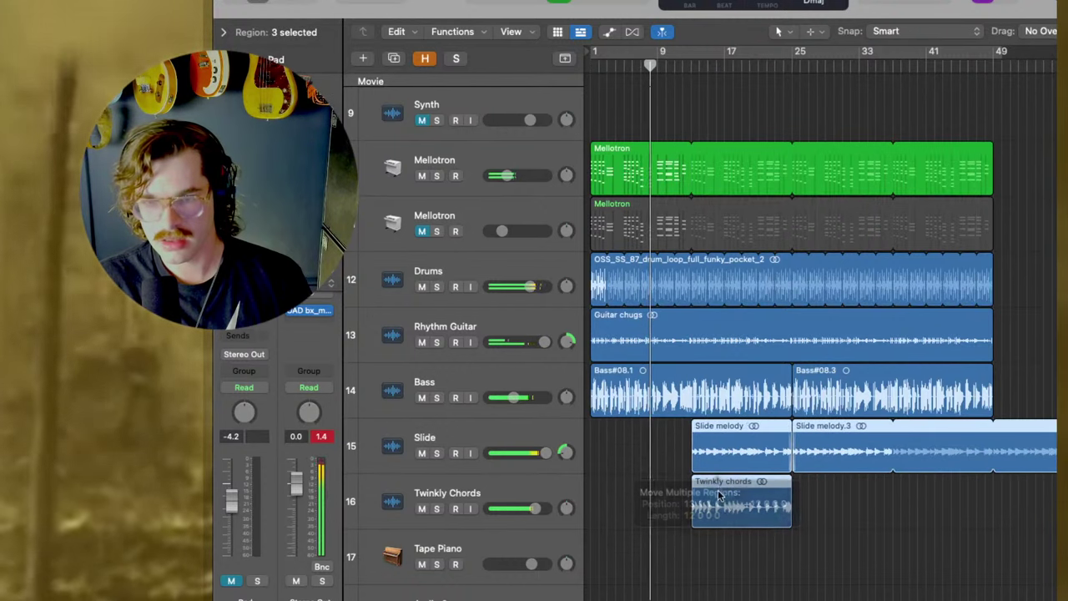
pyautogui.click(852, 549)
pyautogui.moveTo(732, 511); pyautogui.dragTo(835, 506)
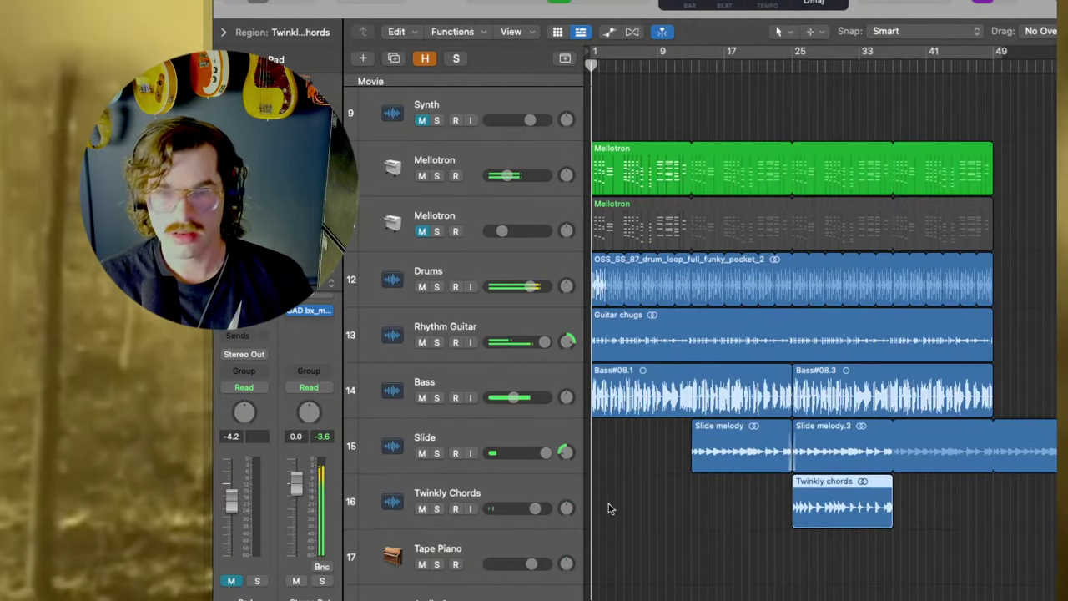
# Audition the opening with Mellotron track 10 muted, and replay it from the start with that track unmuted.
pyautogui.click(423, 176)
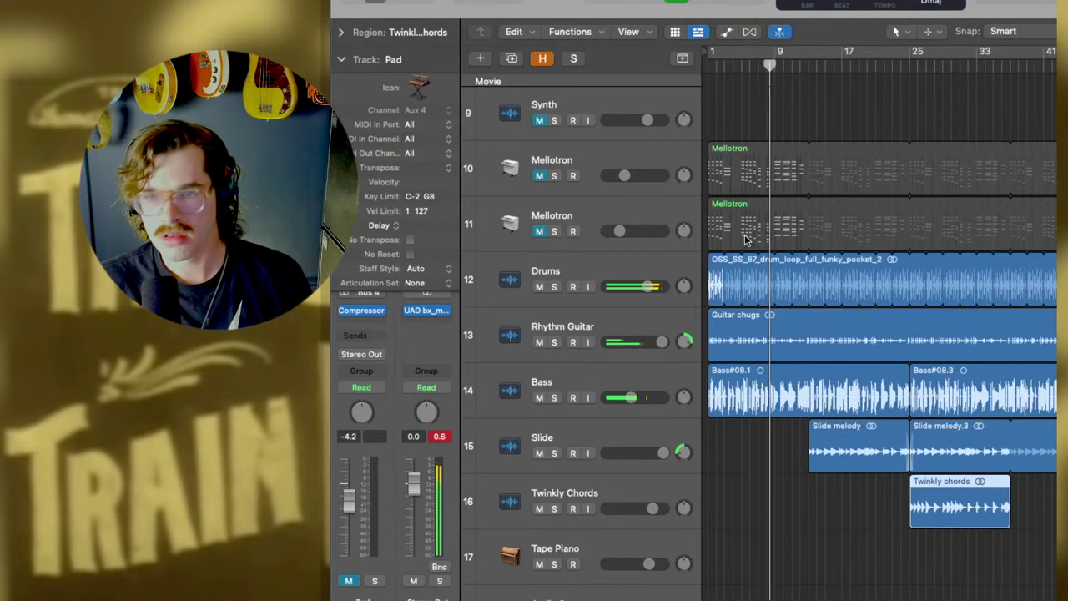
pyautogui.click(728, 162)
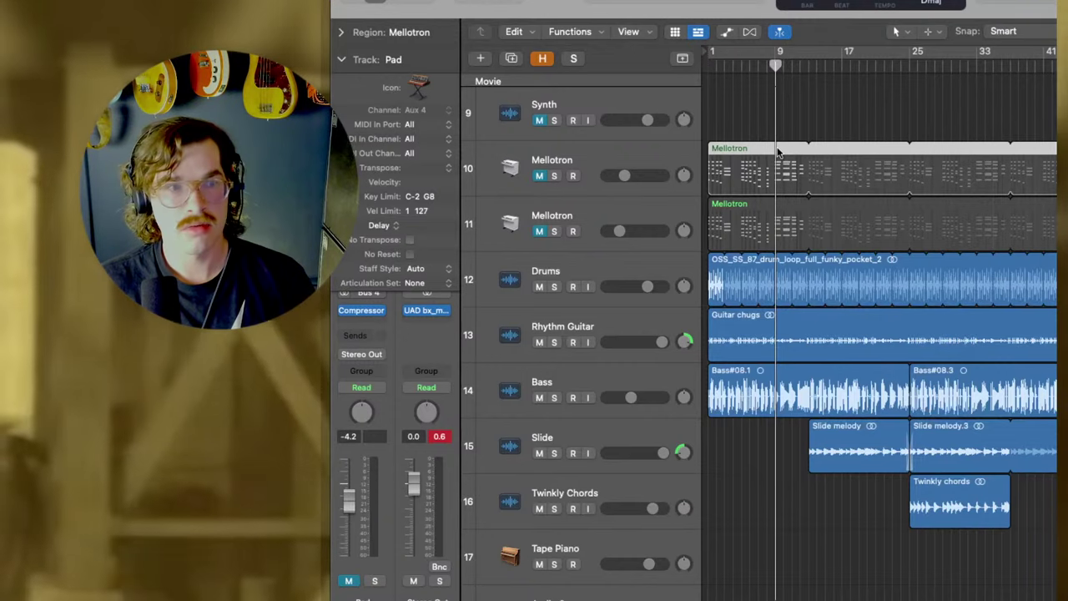
pyautogui.click(748, 118)
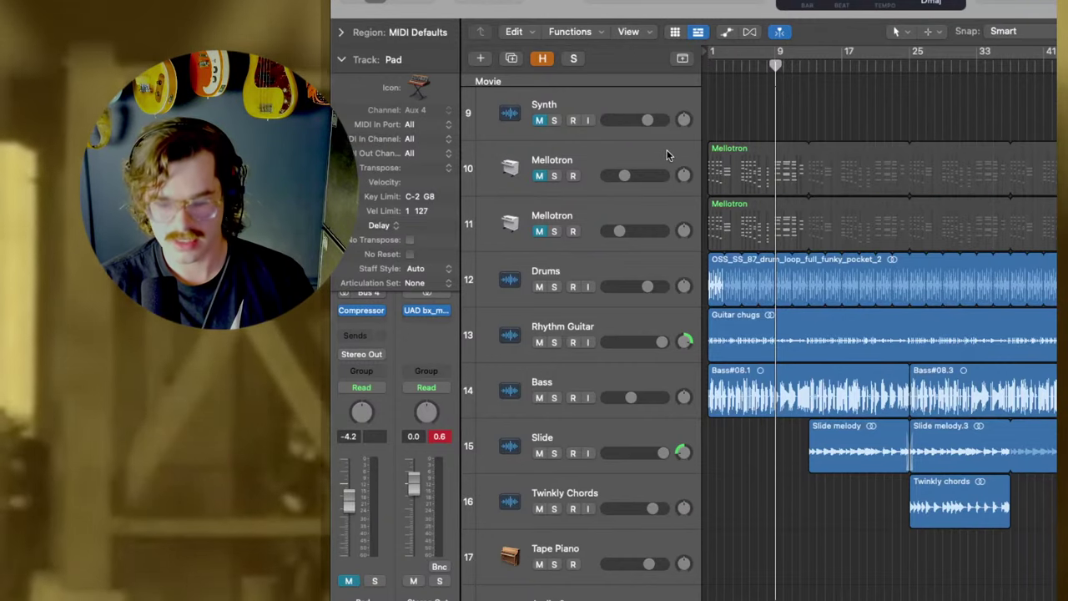
pyautogui.press('Return')
pyautogui.press('space')
pyautogui.click(589, 194)
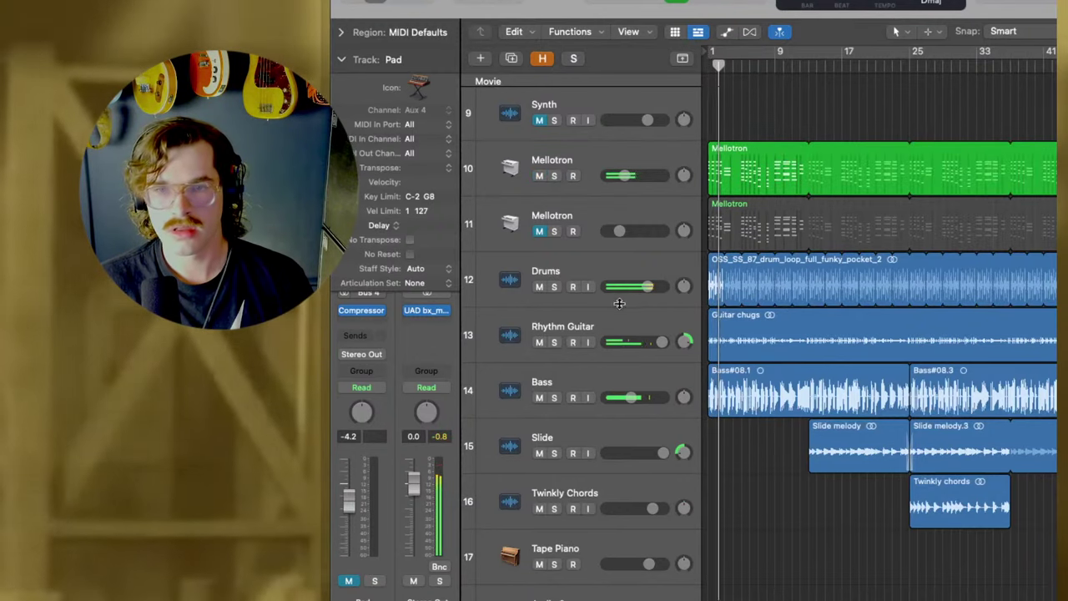
# Compare the opening with Rhythm Guitar muted and Mellotron track 11 unmuted, and restore both tracks' mute states.
pyautogui.click(539, 343)
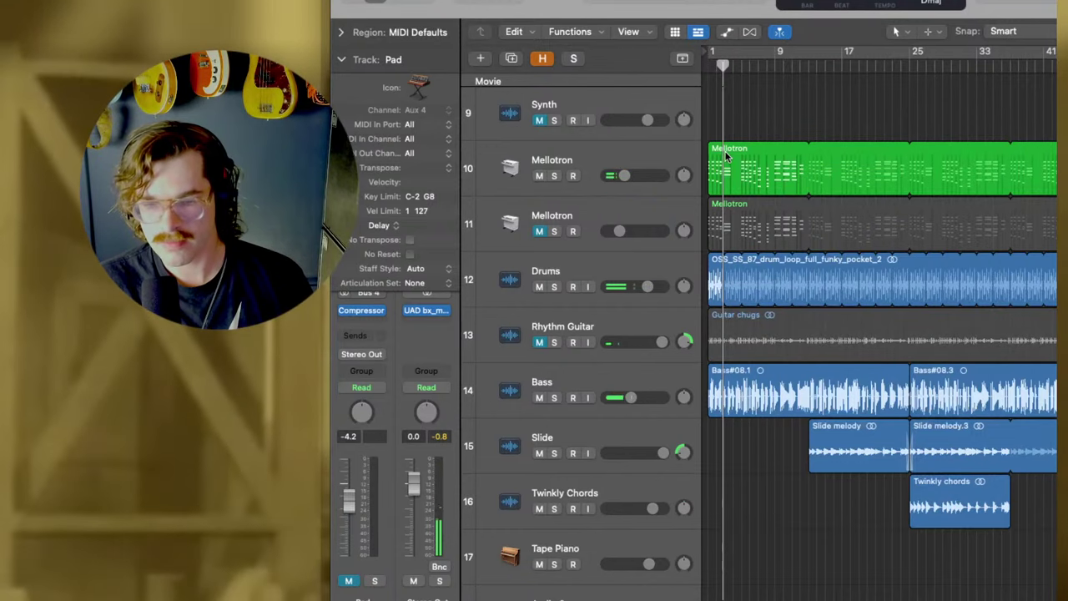
pyautogui.click(540, 234)
pyautogui.click(540, 342)
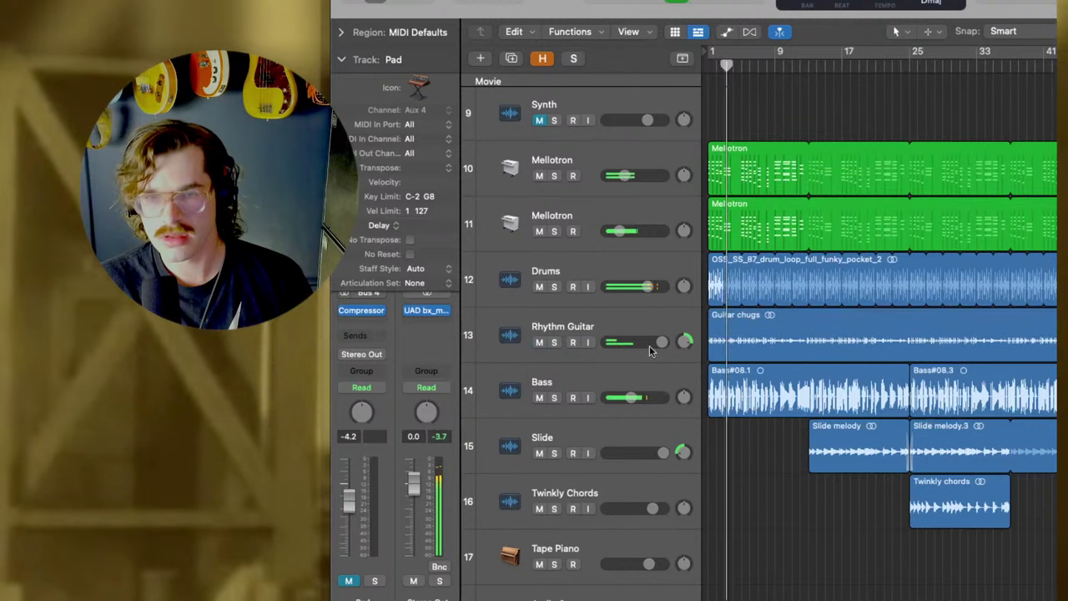
pyautogui.click(539, 233)
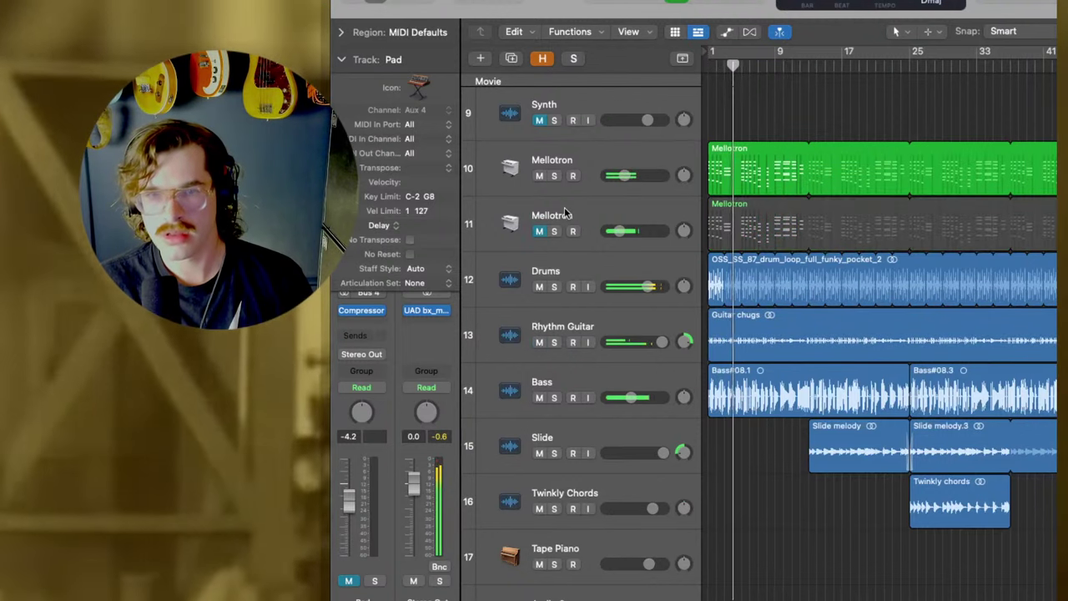
# Move the muted Mellotron track above the other Mellotron track and the Pad track directly below Twinkly Chords.
pyautogui.click(564, 215)
pyautogui.moveTo(598, 212); pyautogui.dragTo(654, 156)
pyautogui.scroll(3, 654, 155)
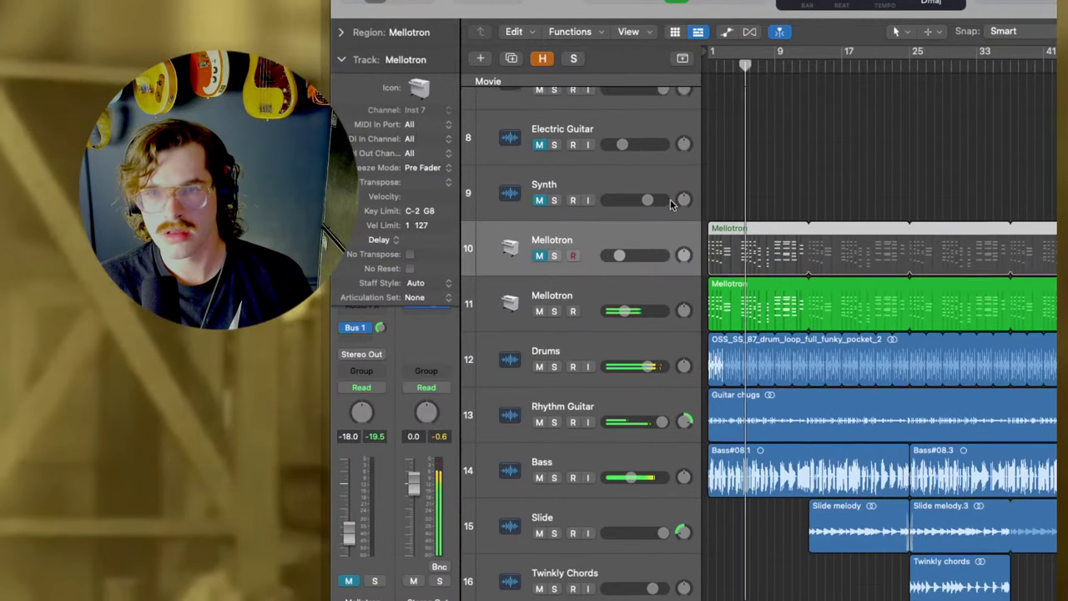
pyautogui.scroll(-5, 676, 178)
pyautogui.scroll(-6, 676, 177)
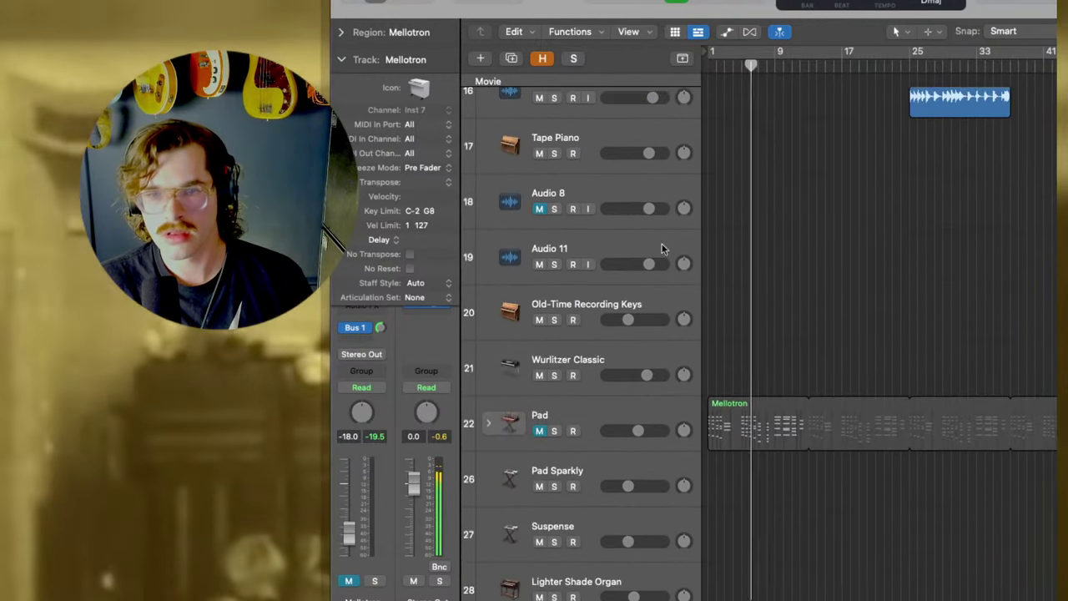
pyautogui.moveTo(582, 414); pyautogui.dragTo(584, 126)
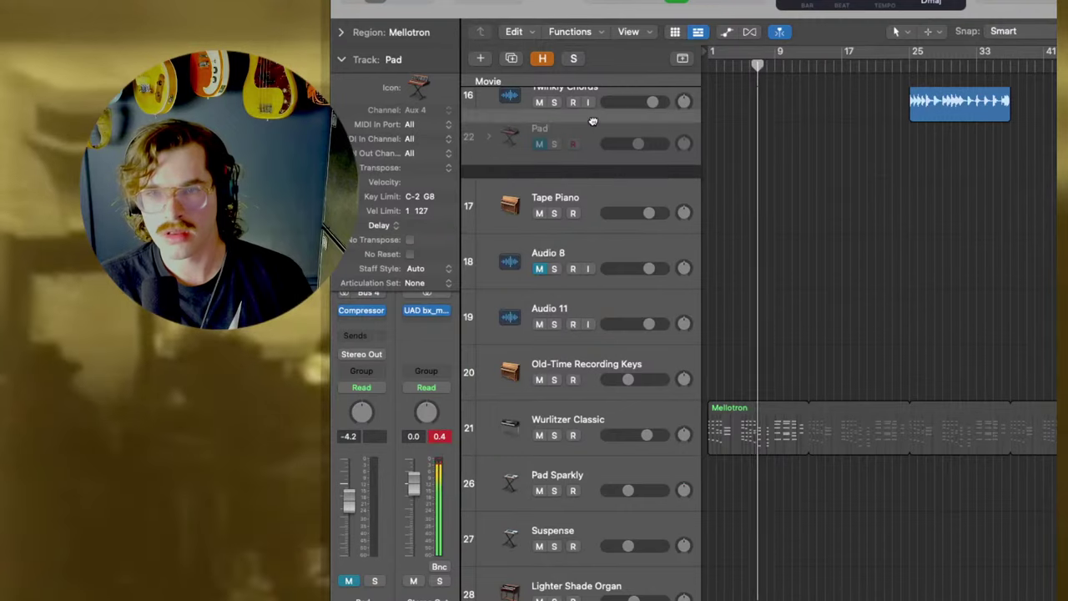
pyautogui.scroll(4, 804, 256)
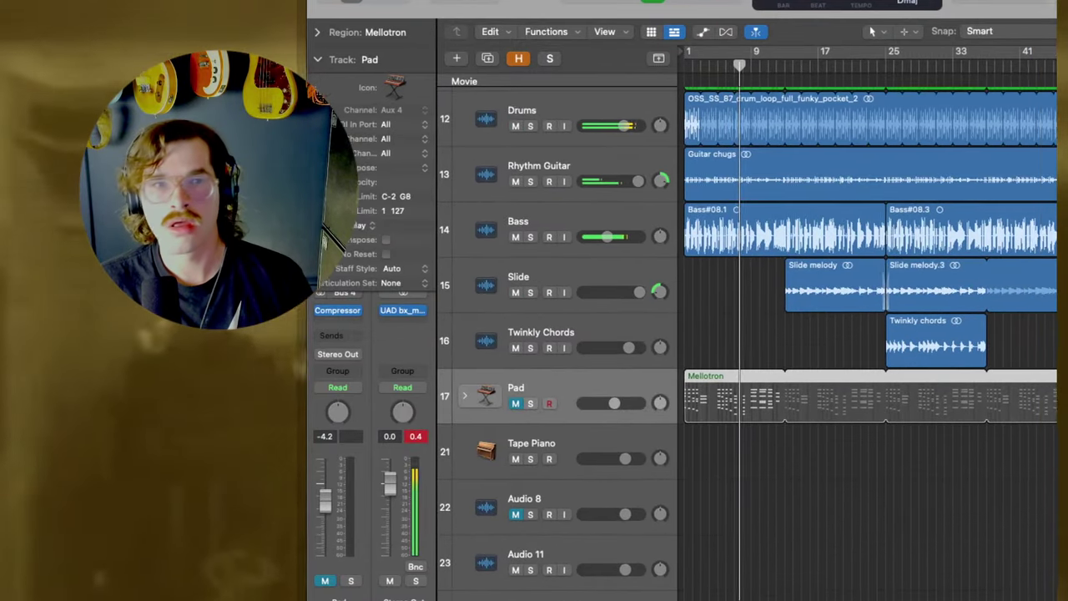
# Unmute the Pad track and lower its volume to about -9.2 dB.
pyautogui.click(442, 403)
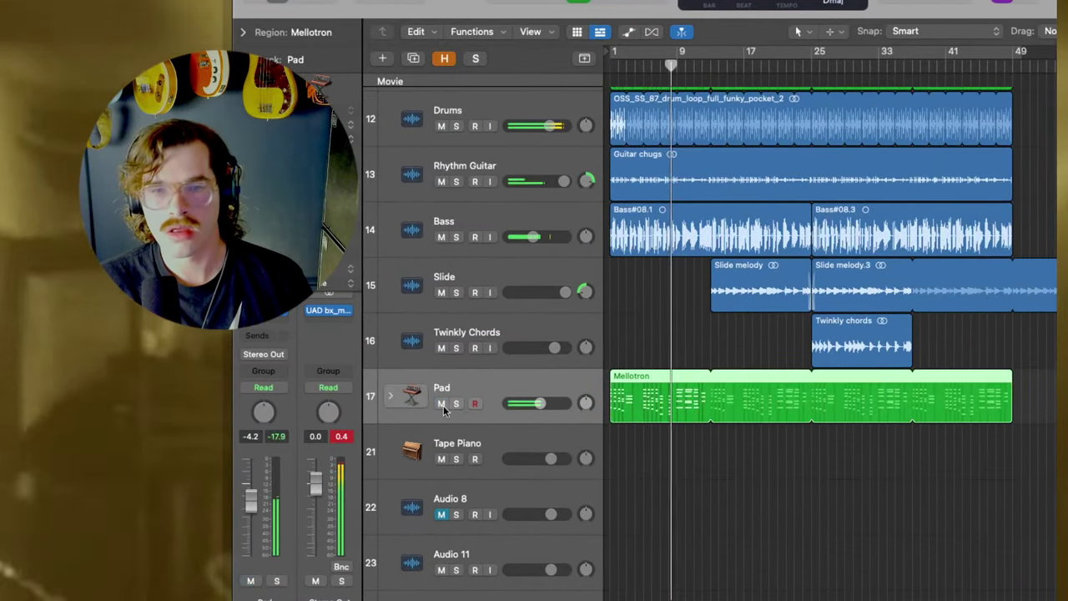
pyautogui.moveTo(540, 403); pyautogui.dragTo(535, 403)
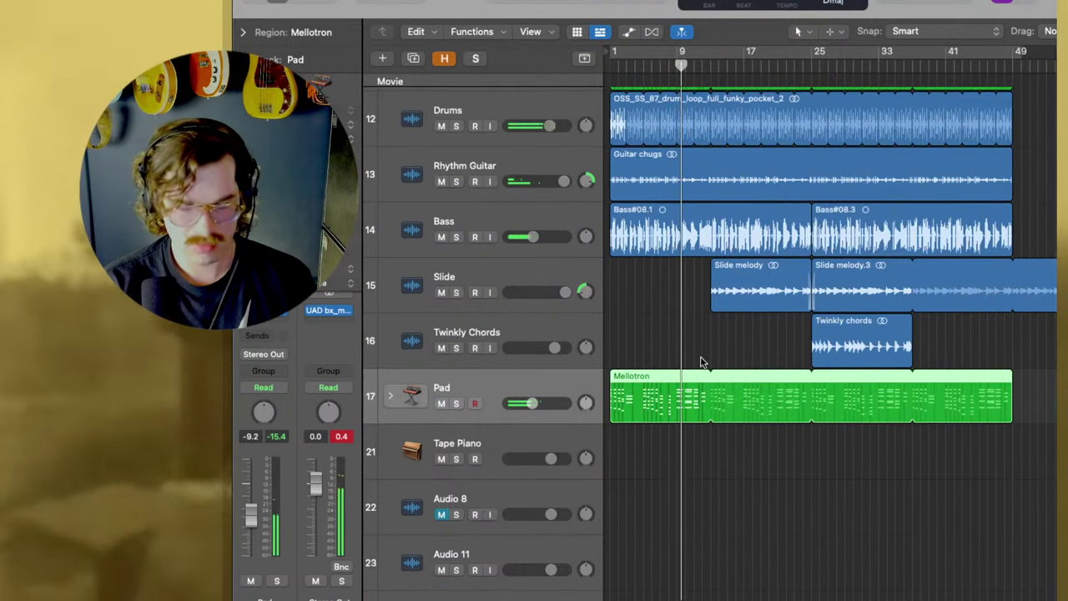
# Split the Mellotron region on the Pad track with the Scissors tool.
pyautogui.moveTo(710, 400); pyautogui.dragTo(680, 410)
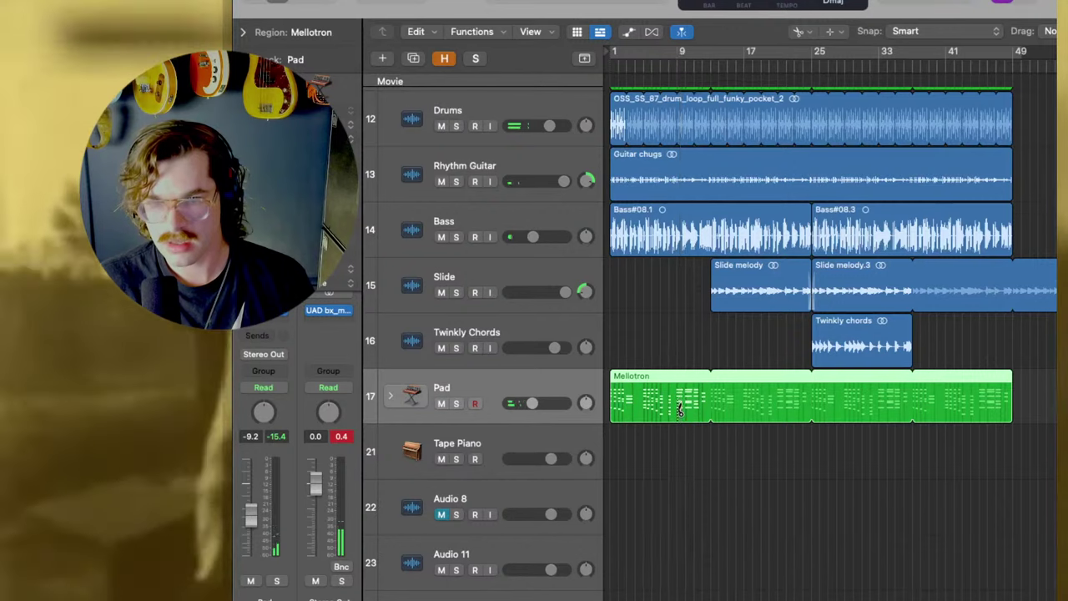
# Split the Pad track's Mellotron region at bar 9 and delete everything except the part spanning bars 9 to 12.
pyautogui.click(689, 420)
pyautogui.press('t')
pyautogui.press('t')
pyautogui.click(641, 412)
pyautogui.press('Delete')
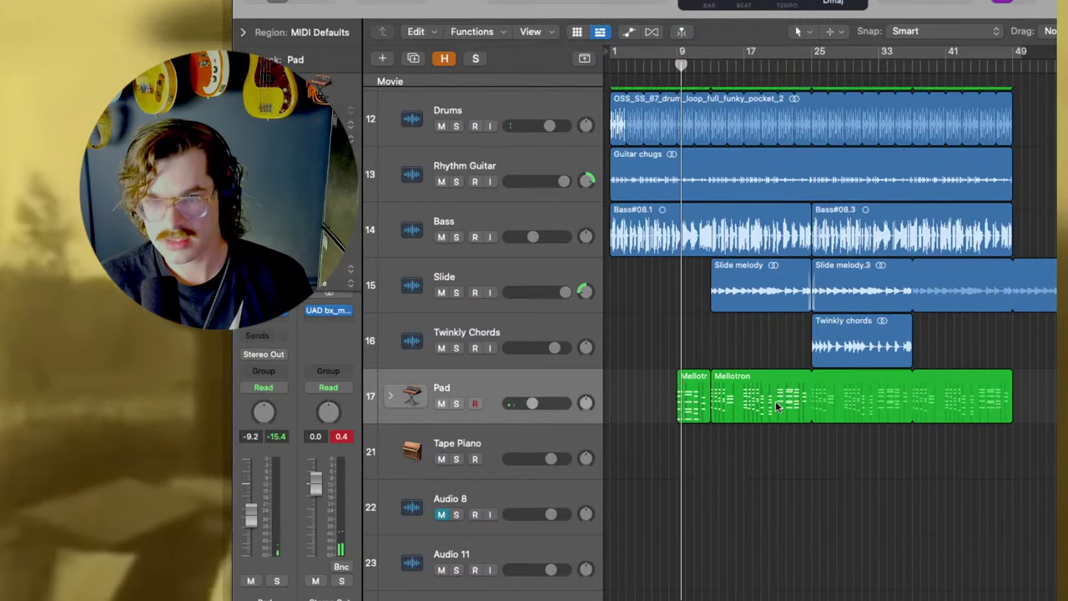
pyautogui.click(775, 401)
pyautogui.press('Delete')
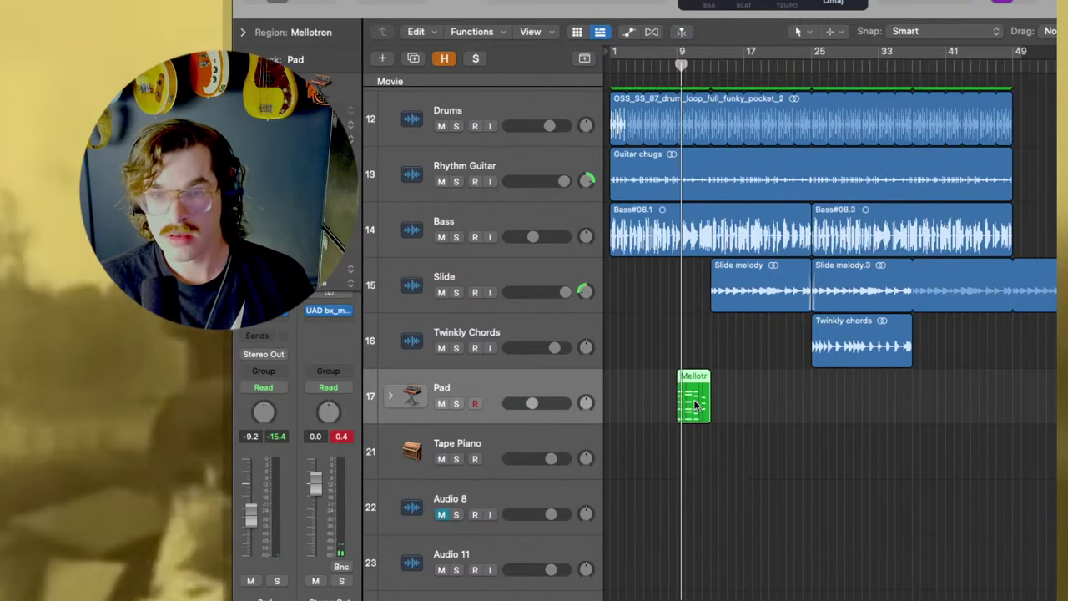
# Copy the remaining Pad region to bar 21 and play back the arrangement.
pyautogui.moveTo(695, 404); pyautogui.dragTo(795, 418)
pyautogui.press('space')
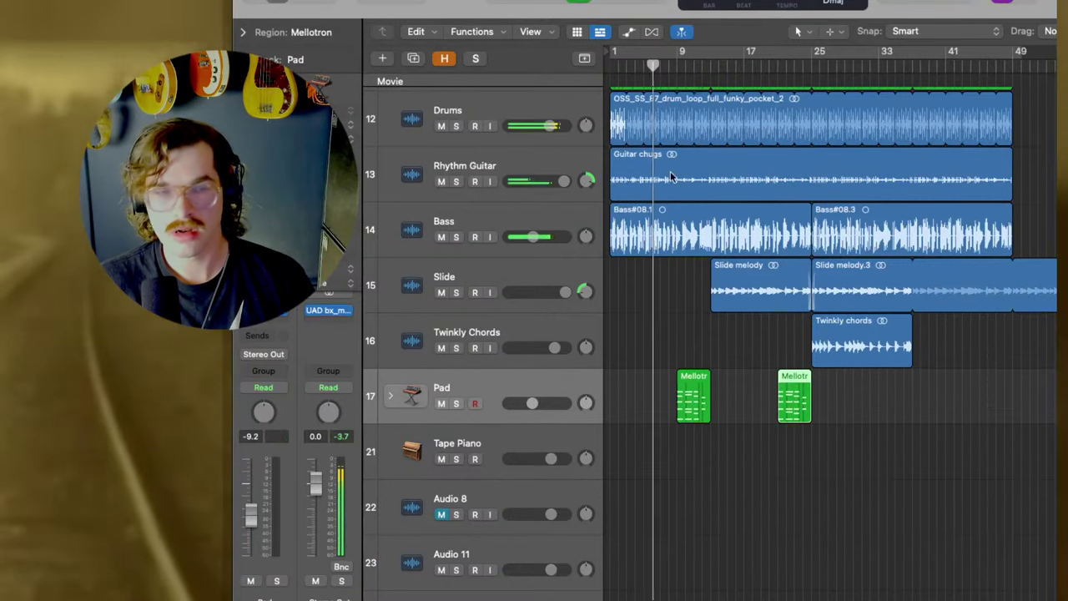
pyautogui.scroll(4, 635, 334)
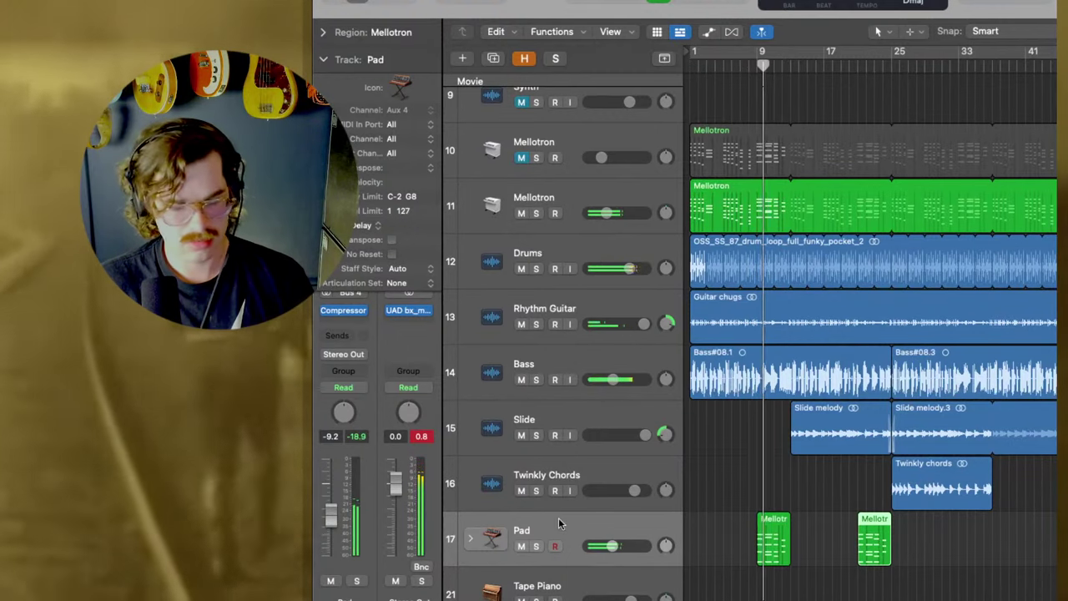
# Add a Channel EQ to the Pad track and cut the lows with the low shelf at 116 Hz, -21.9 dB.
pyautogui.press('x')
pyautogui.click(691, 165)
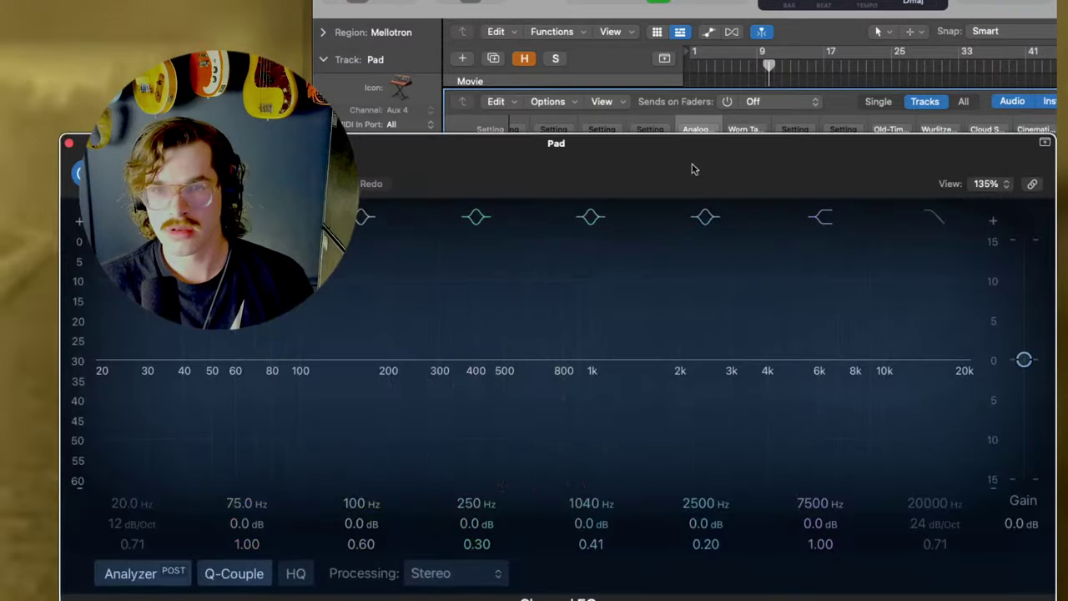
pyautogui.moveTo(565, 149); pyautogui.dragTo(939, 126)
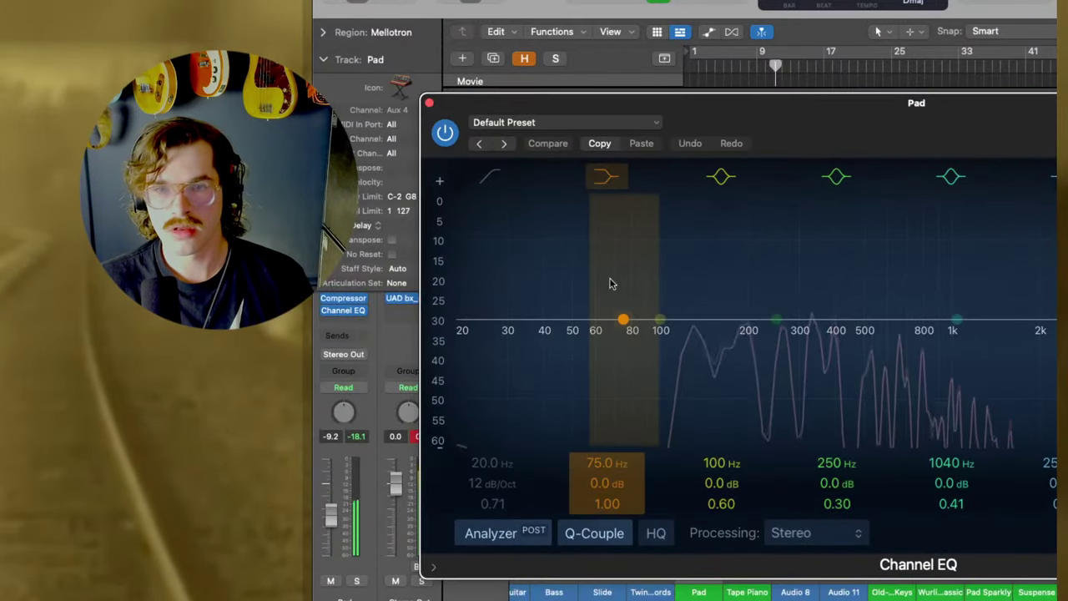
pyautogui.moveTo(624, 319); pyautogui.dragTo(680, 406)
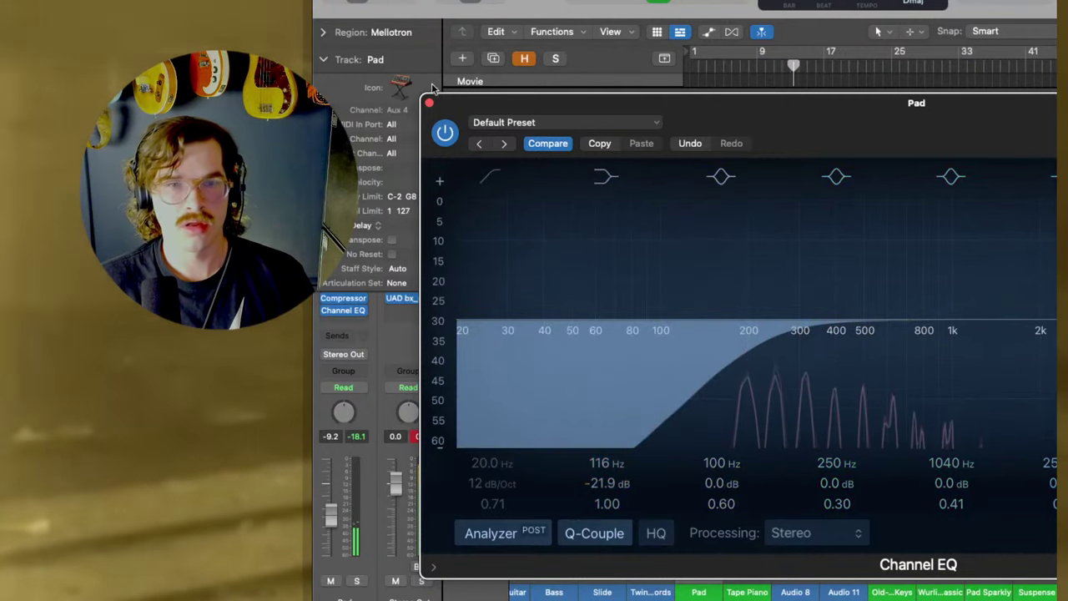
pyautogui.click(429, 103)
pyautogui.press('x')
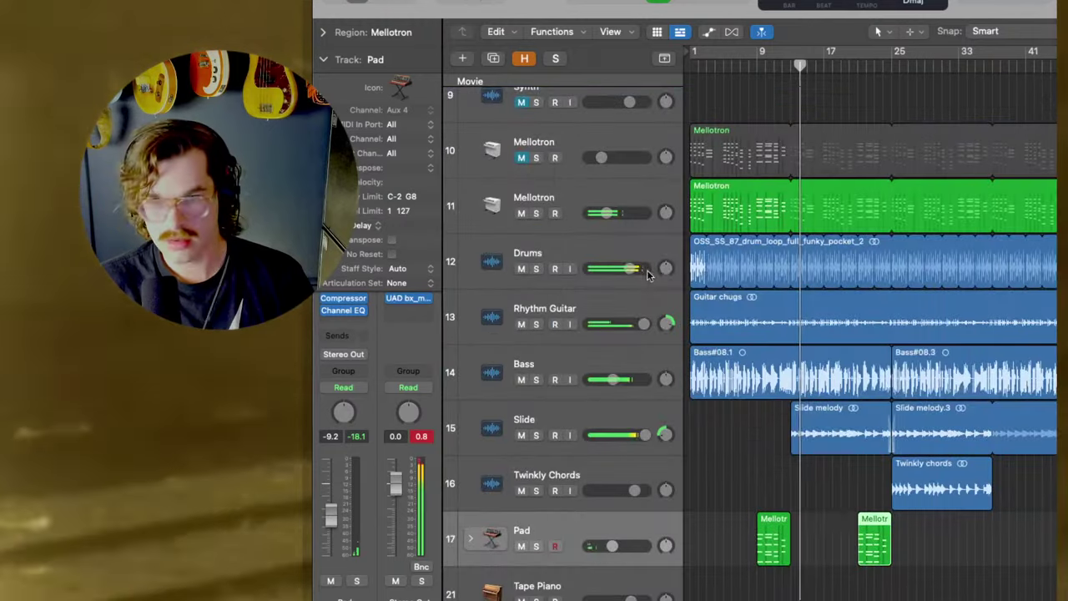
# Adjust the Slide track's Bus 1 send level in the mixer.
pyautogui.click(815, 509)
pyautogui.click(570, 423)
pyautogui.press('x')
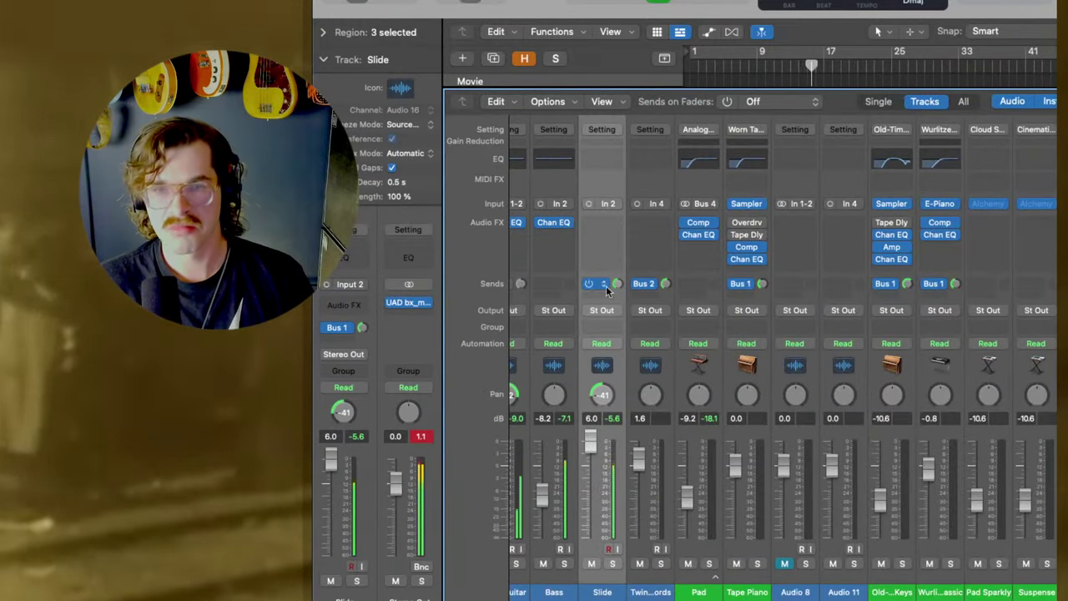
pyautogui.moveTo(615, 284); pyautogui.dragTo(616, 285)
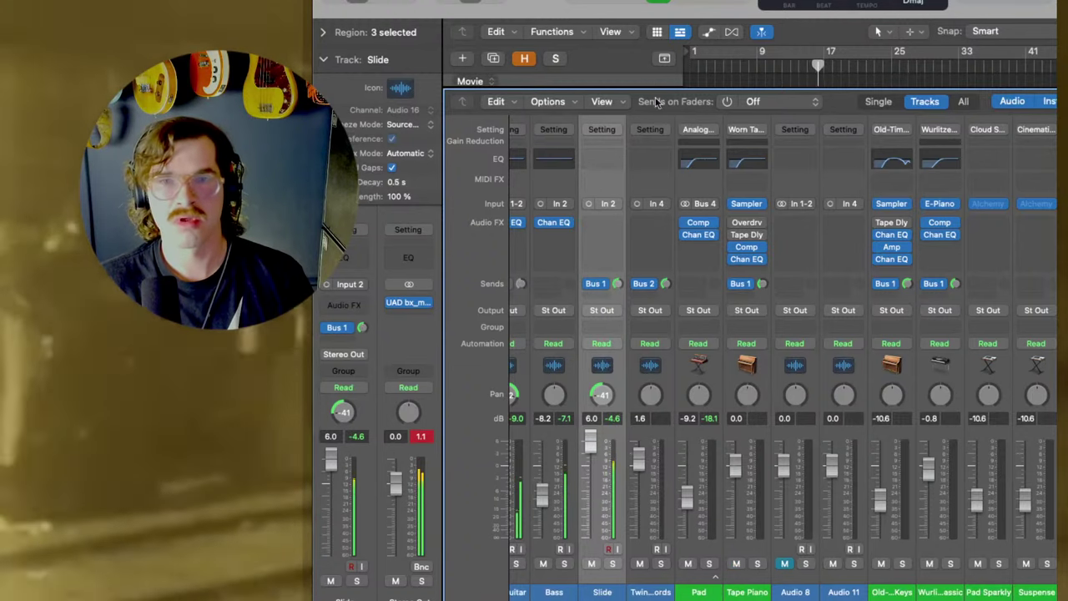
pyautogui.press('x')
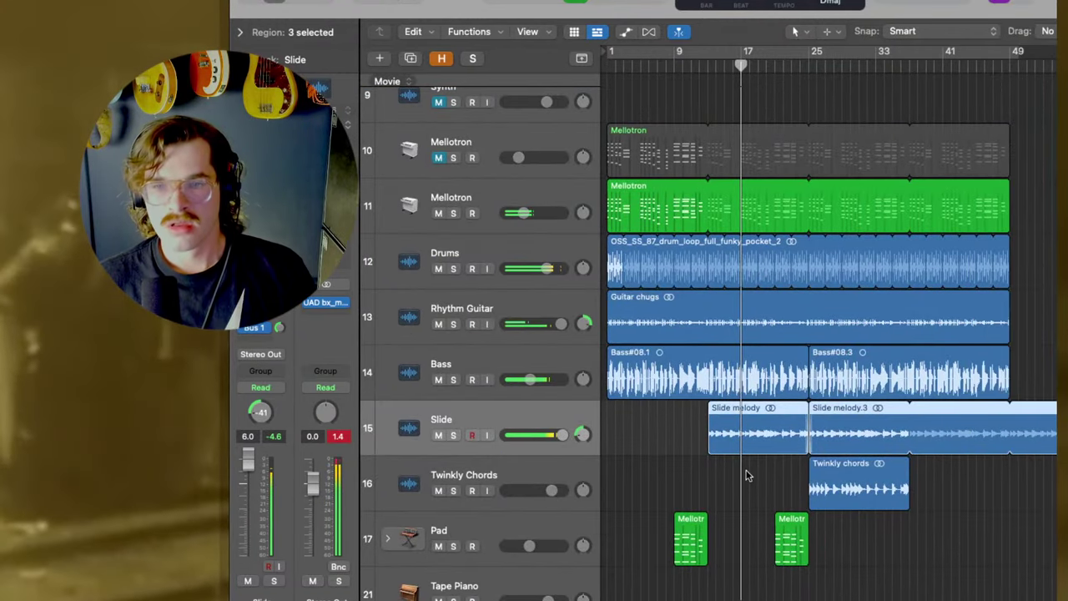
# Copy the Twinkly chords region to bar 13, directly before the original.
pyautogui.scroll(2, 748, 476)
pyautogui.scroll(-3, 727, 425)
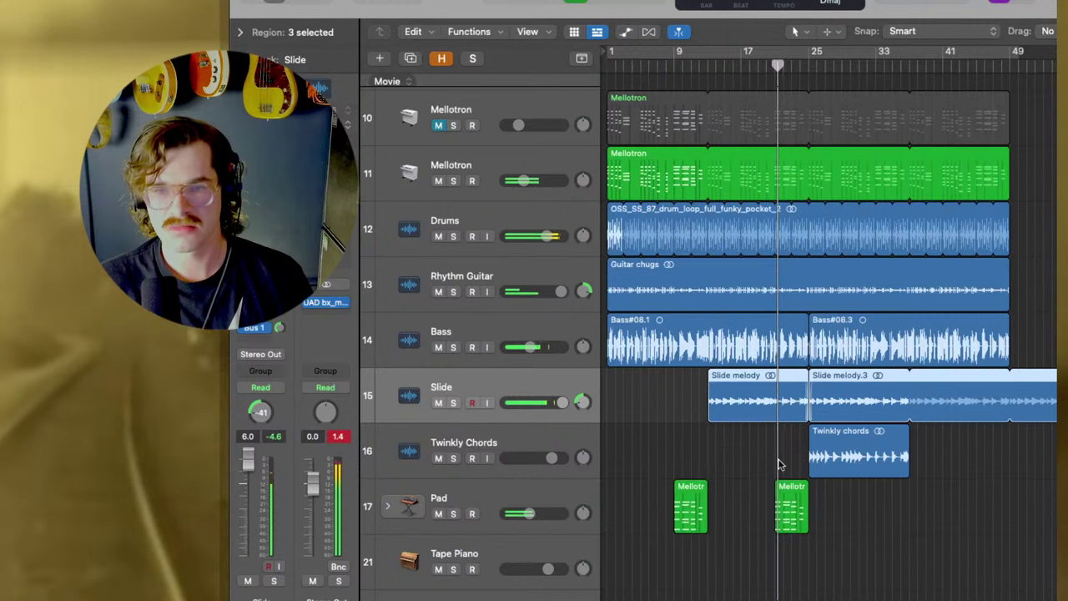
pyautogui.click(884, 518)
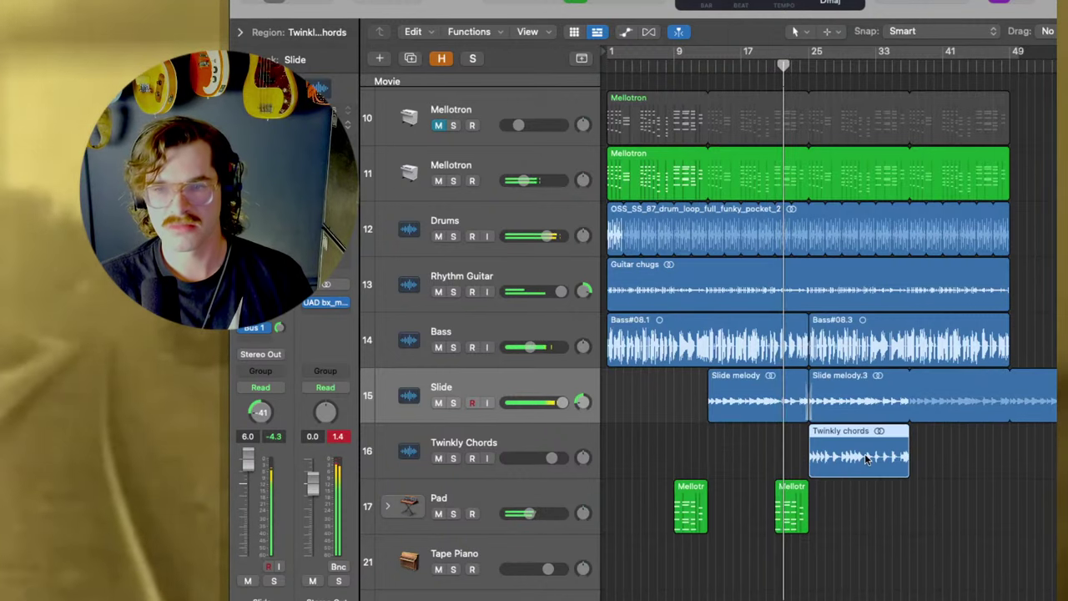
pyautogui.moveTo(864, 472); pyautogui.dragTo(764, 445)
pyautogui.click(929, 505)
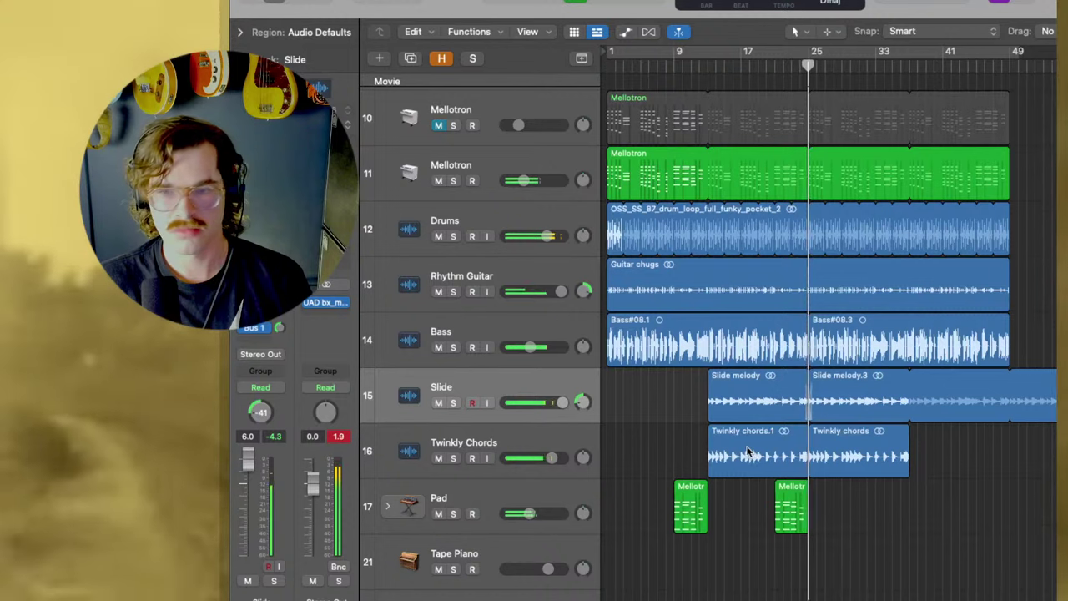
pyautogui.press('Right')
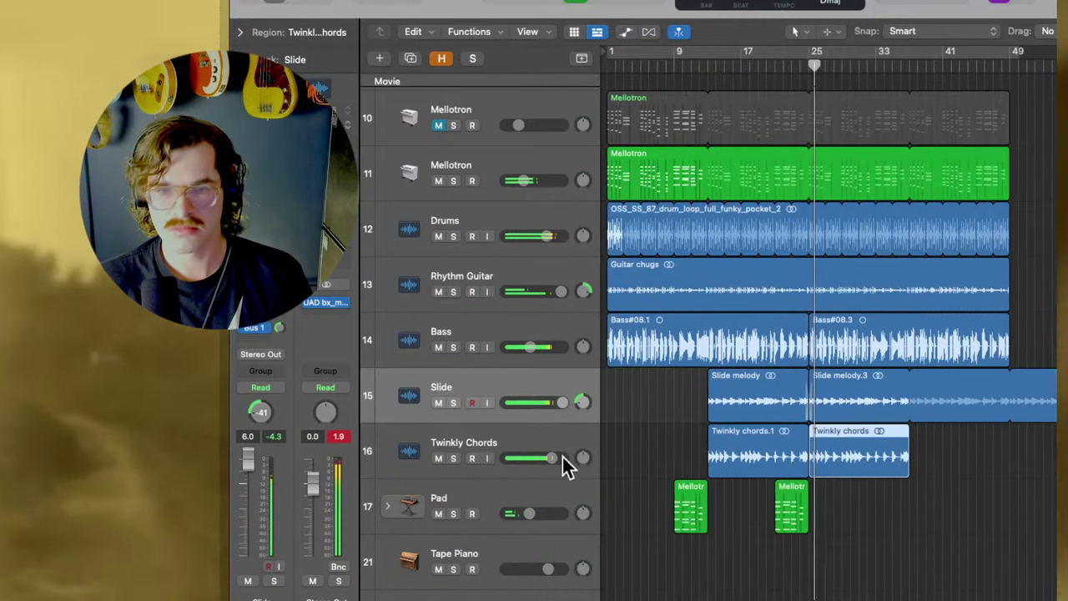
# Lower the Twinkly Chords track's volume to -6.2 dB and set its pan to +24.
pyautogui.moveTo(552, 458); pyautogui.dragTo(582, 441)
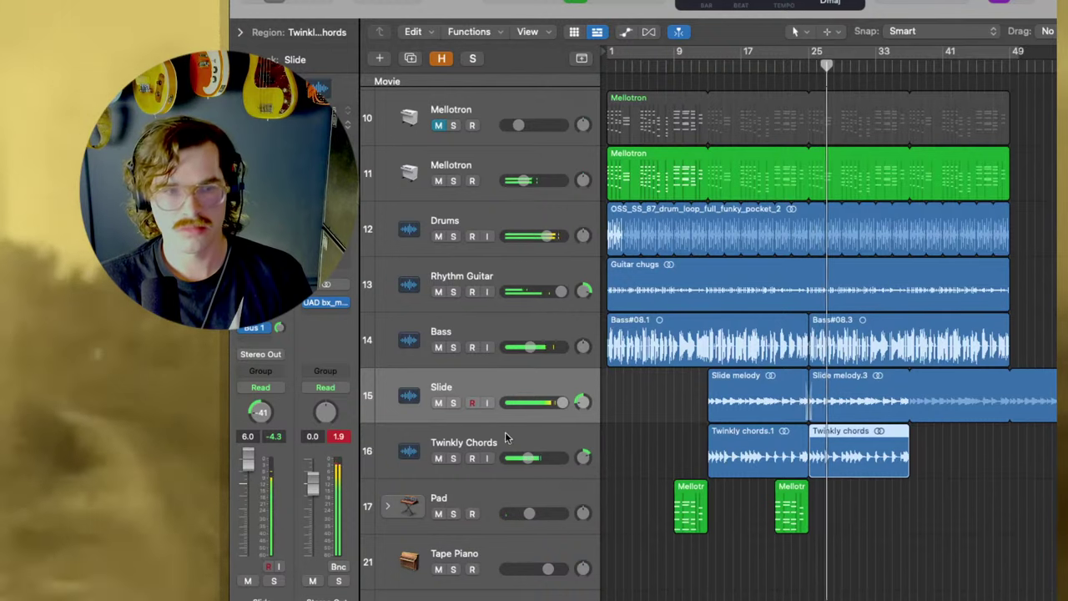
pyautogui.moveTo(522, 465); pyautogui.dragTo(532, 464)
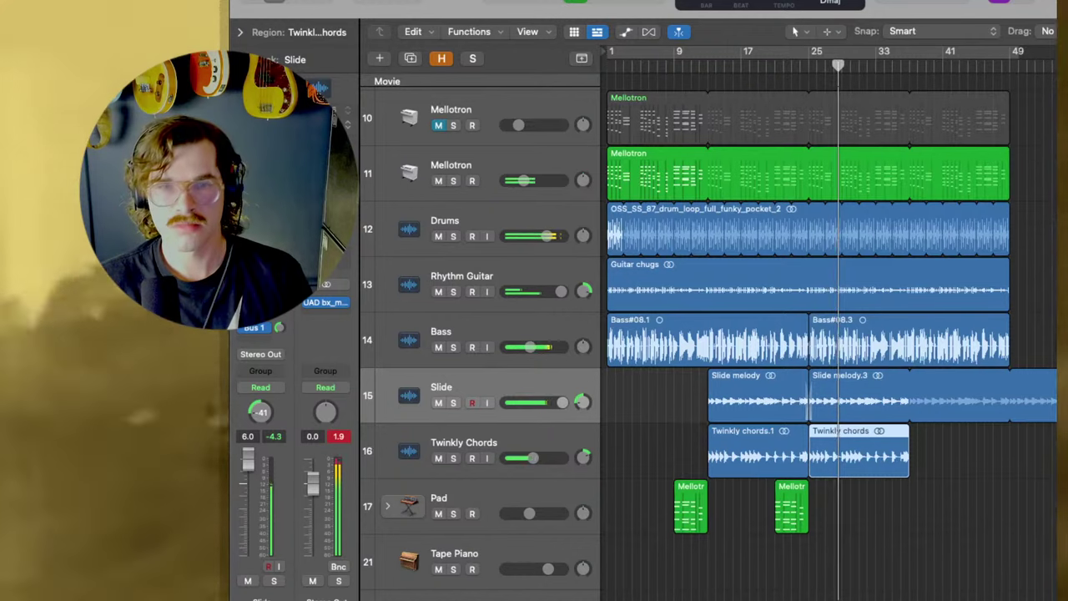
pyautogui.press('x')
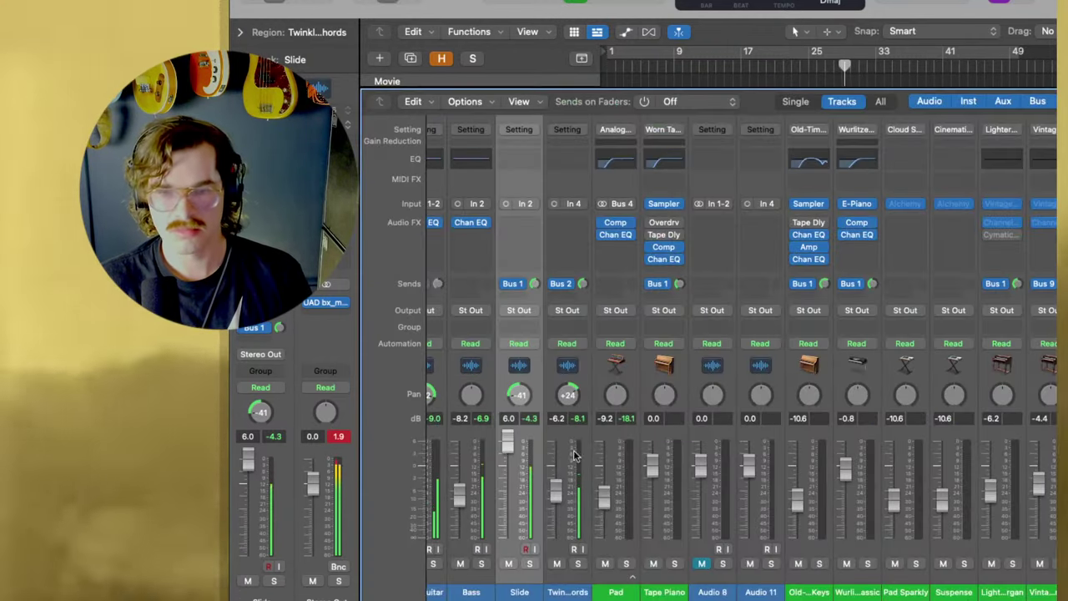
pyautogui.press('x')
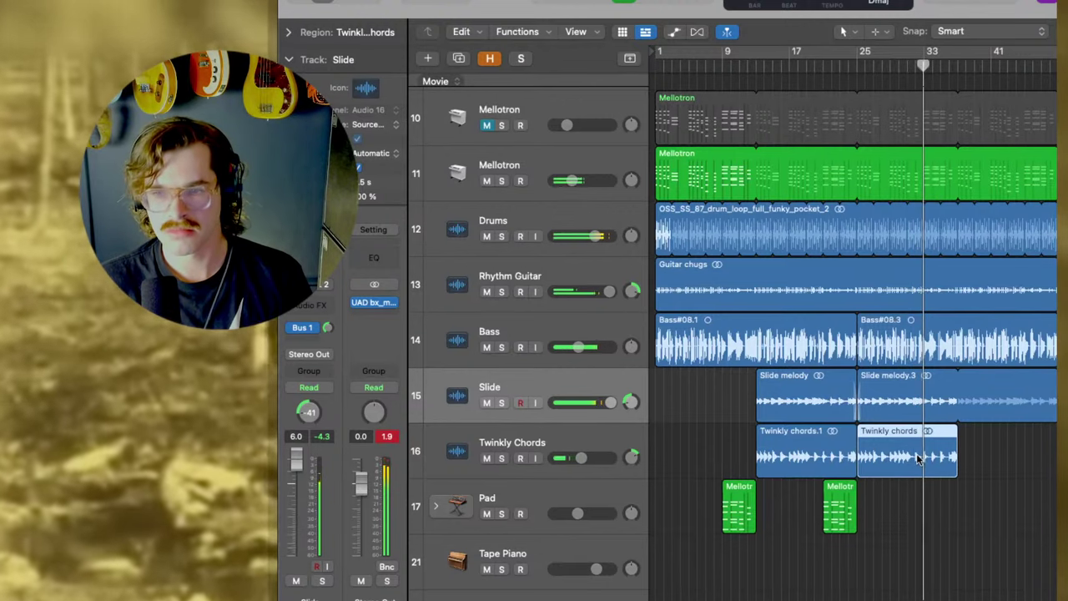
# Copy the Pad track's short Mellotron region to bar 33 and return the playhead to the start of the song.
pyautogui.click(837, 515)
pyautogui.moveTo(837, 515); pyautogui.dragTo(942, 523)
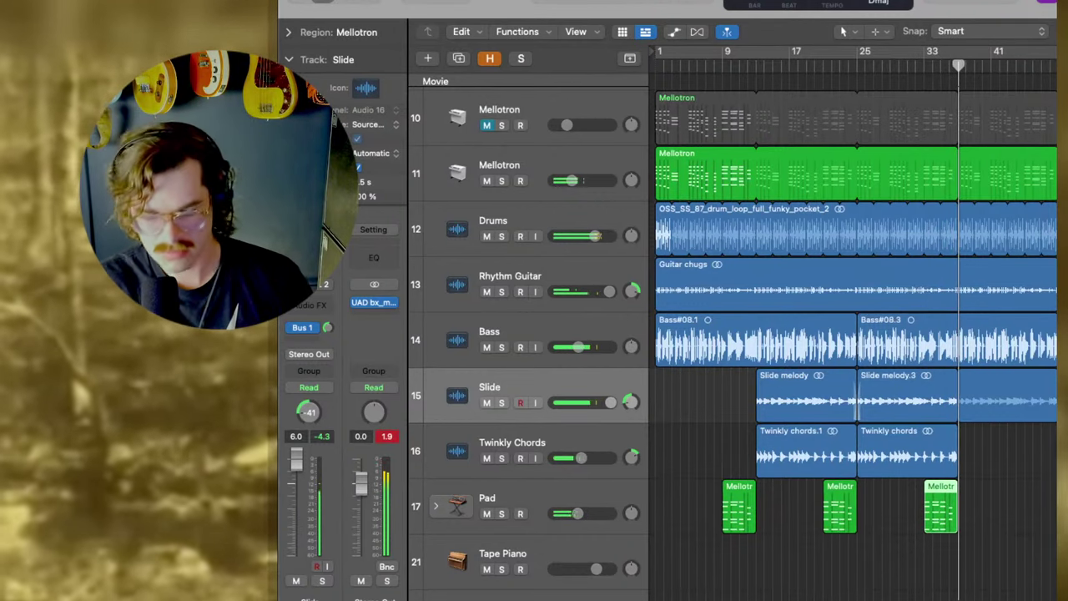
pyautogui.press('super+a')
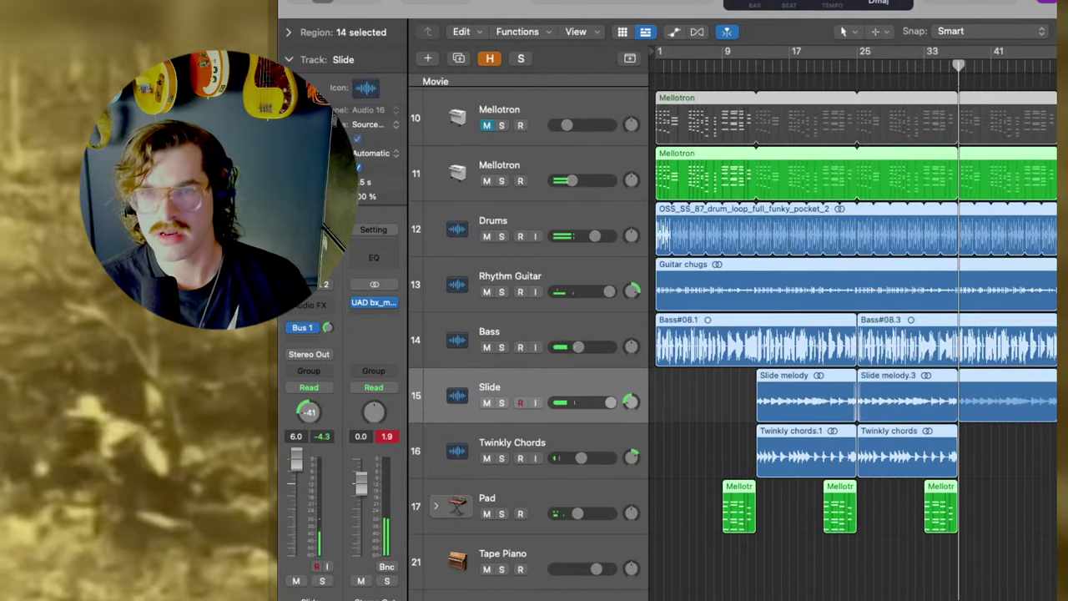
pyautogui.press('Return')
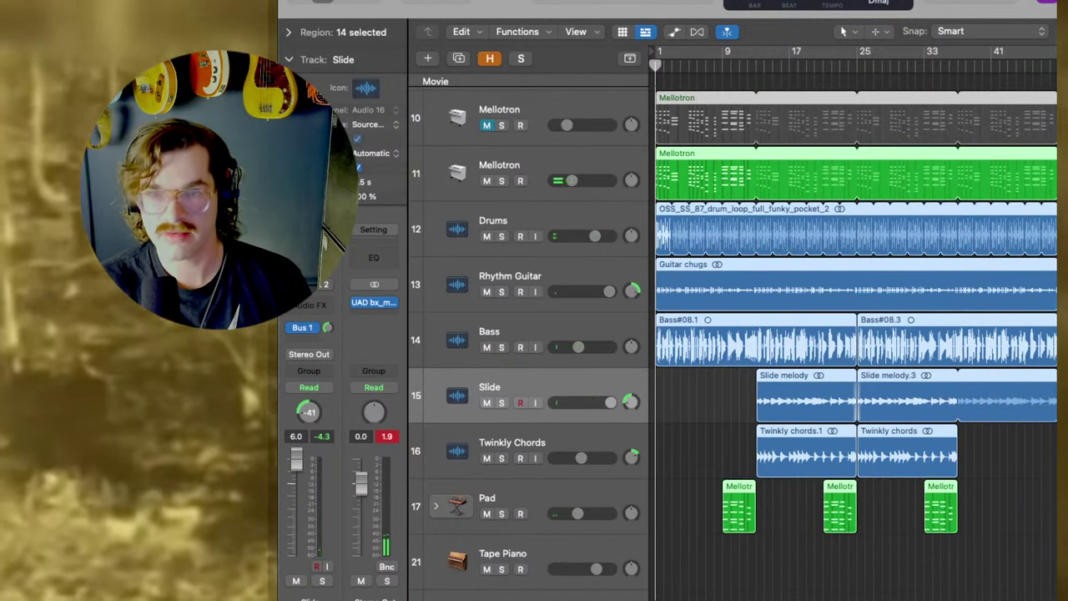
# Play back the arrangement's opening bars from bar 1 to review the intro.
pyautogui.scroll(1, 718, 382)
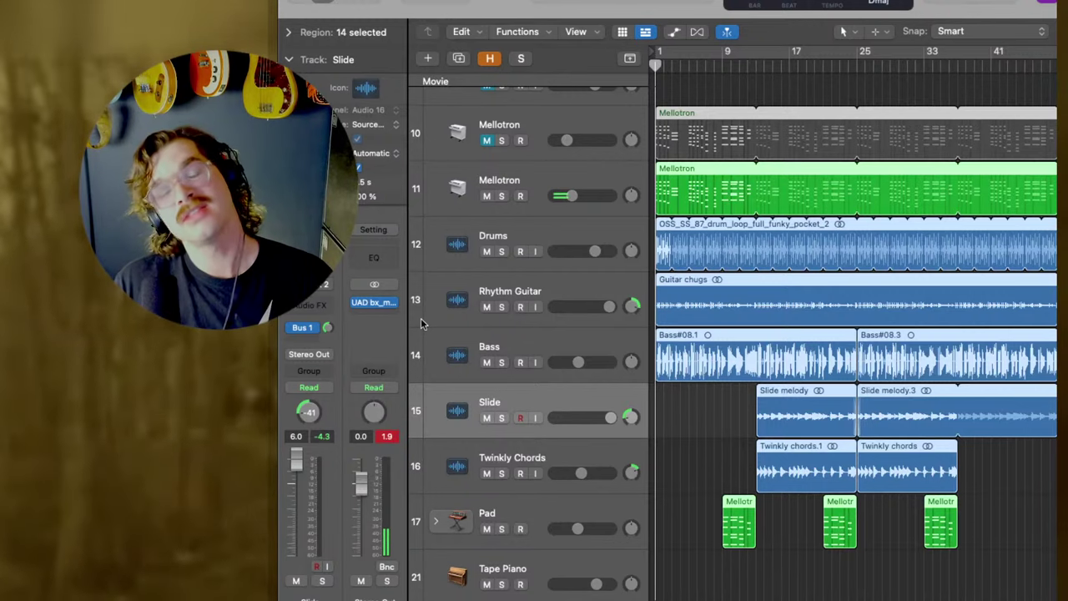
pyautogui.click(680, 417)
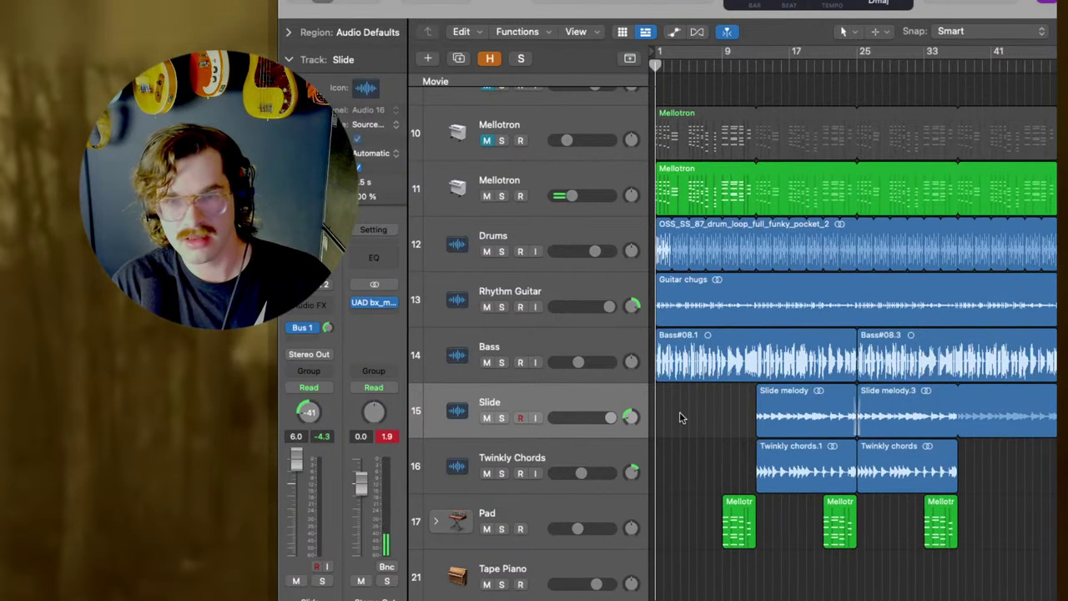
pyautogui.press('space')
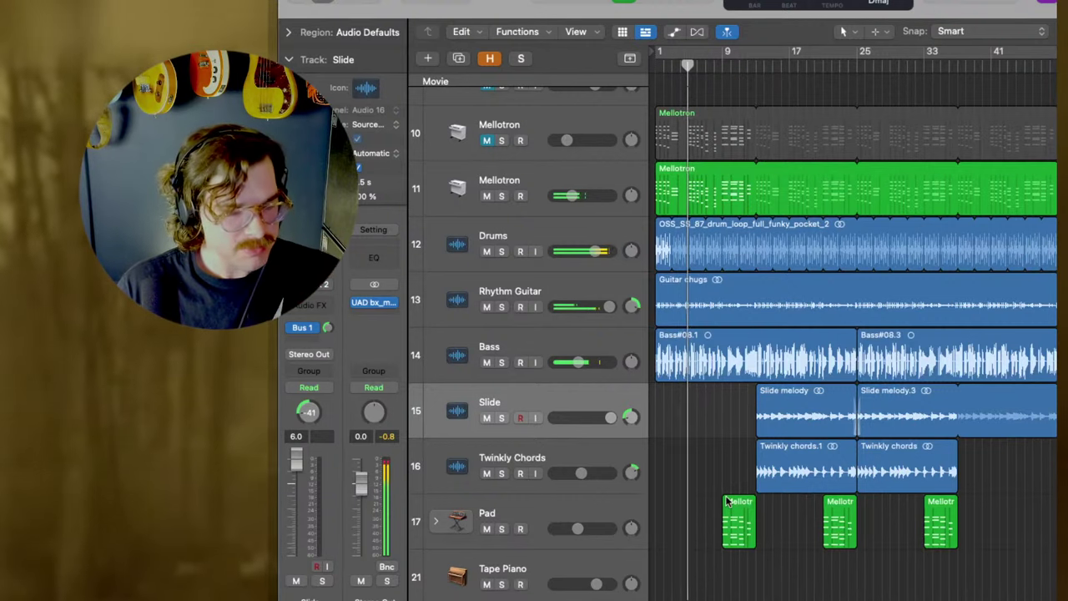
pyautogui.press('super+Right')
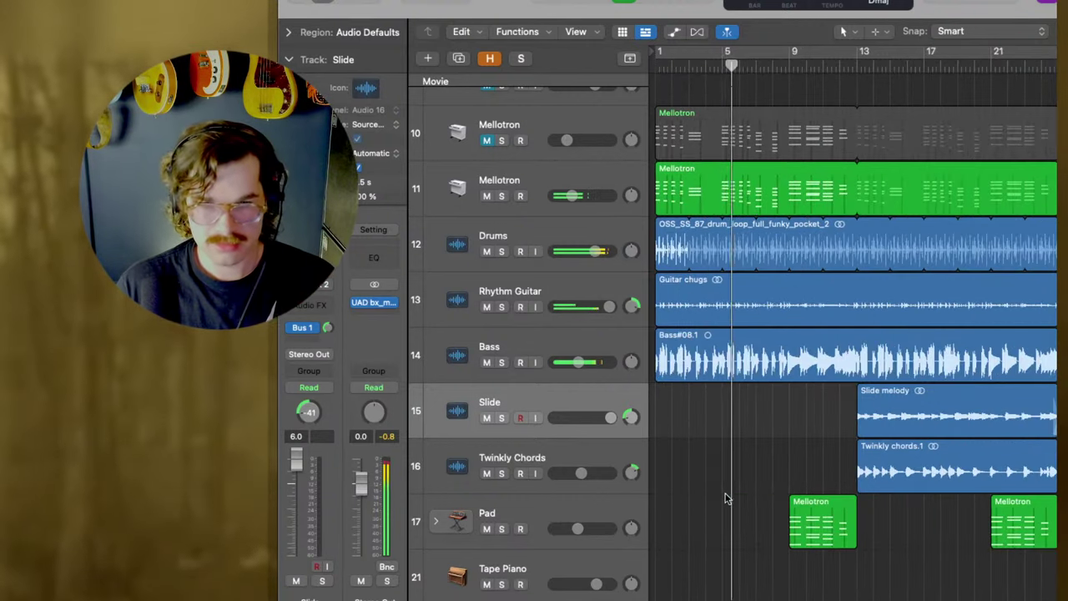
pyautogui.press('super+Right')
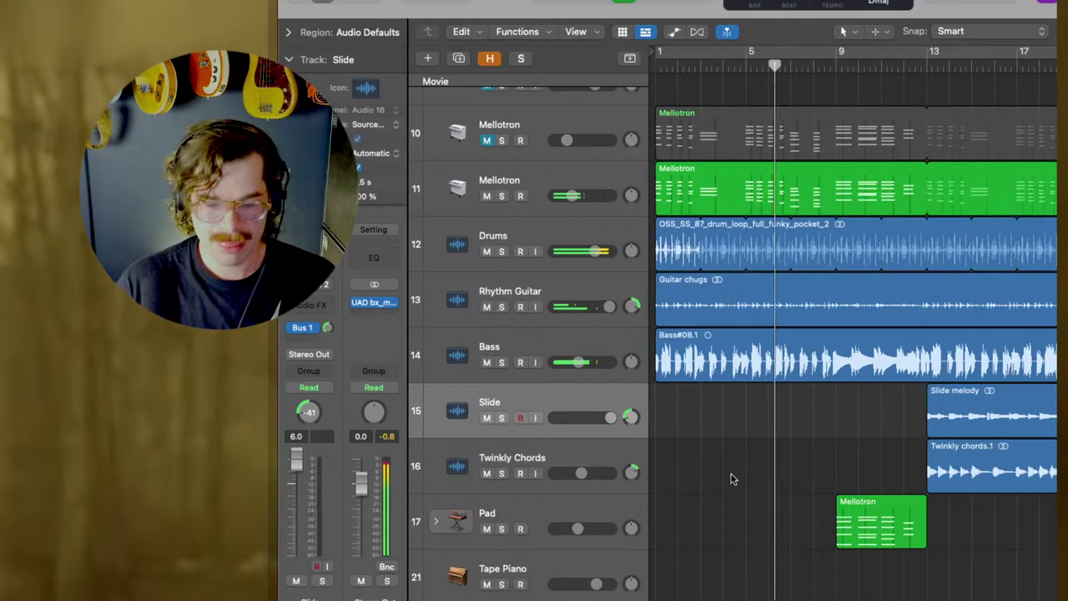
pyautogui.press('Return')
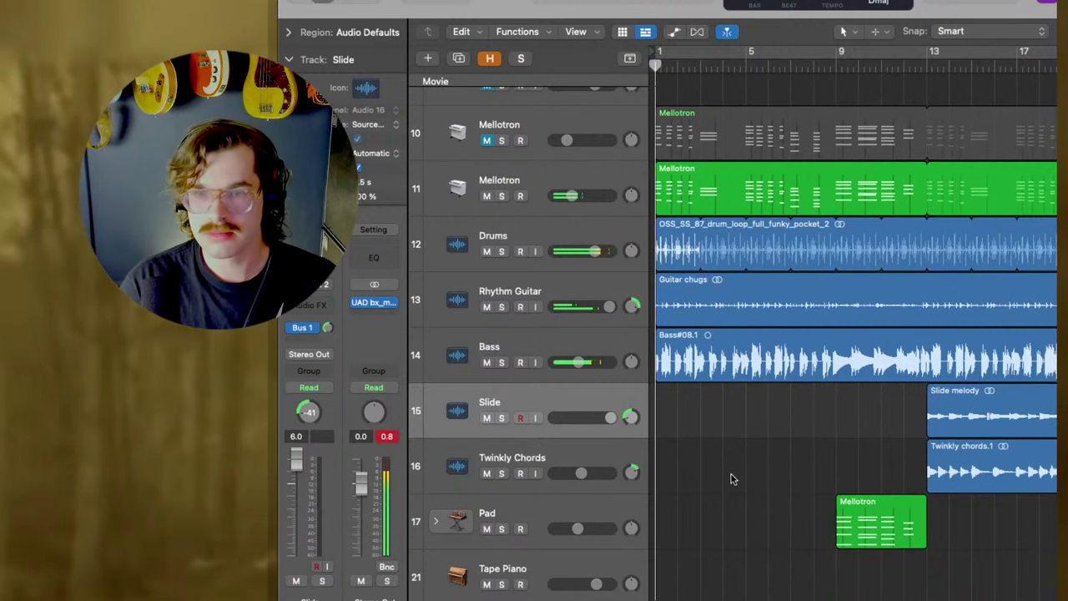
pyautogui.press('t')
pyautogui.press('i')
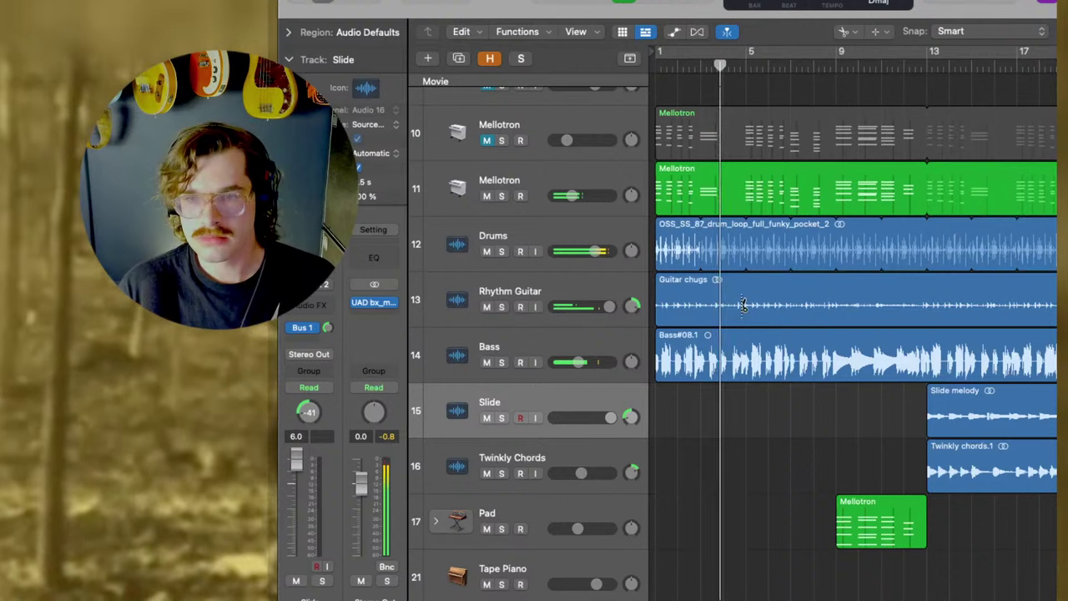
pyautogui.press('t')
pyautogui.press('t')
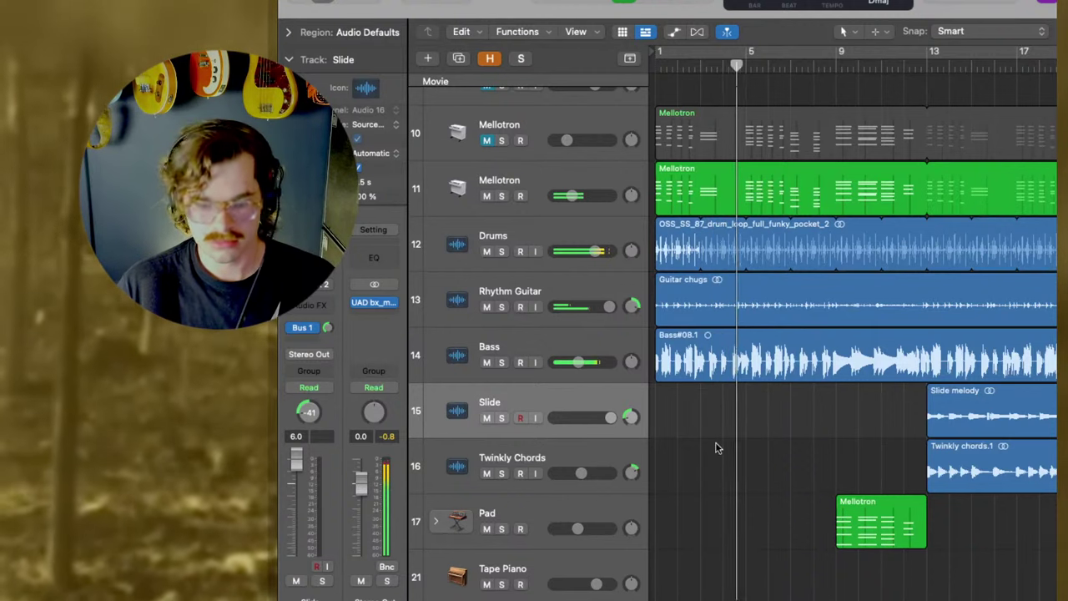
# Move all regions two bars later so the arrangement starts at bar 3.
pyautogui.press('super+a')
pyautogui.moveTo(689, 215); pyautogui.dragTo(741, 133)
pyautogui.scroll(3, 743, 184)
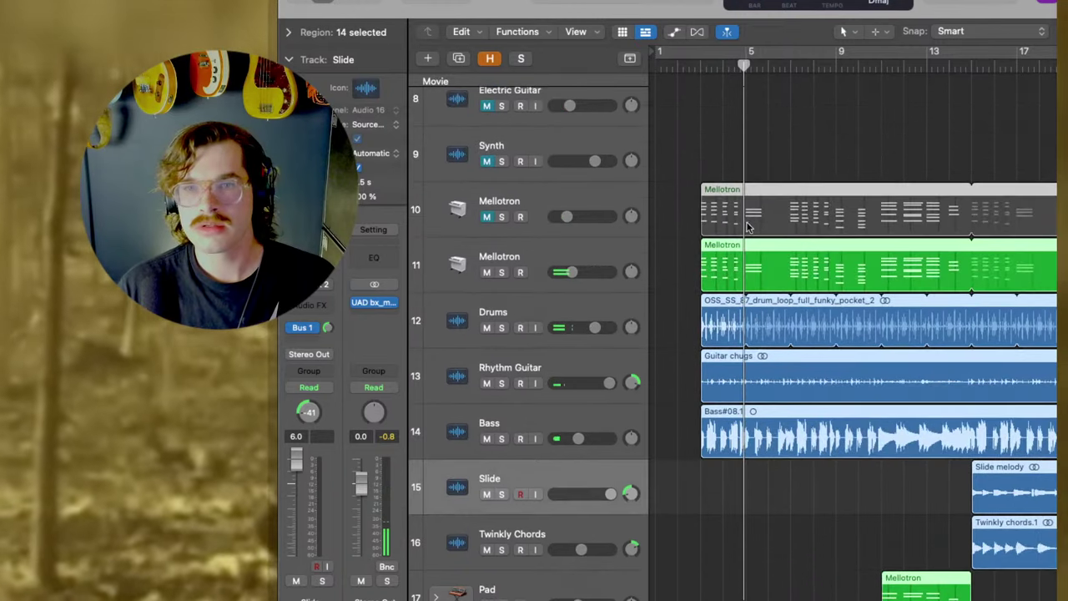
pyautogui.scroll(-3, 771, 265)
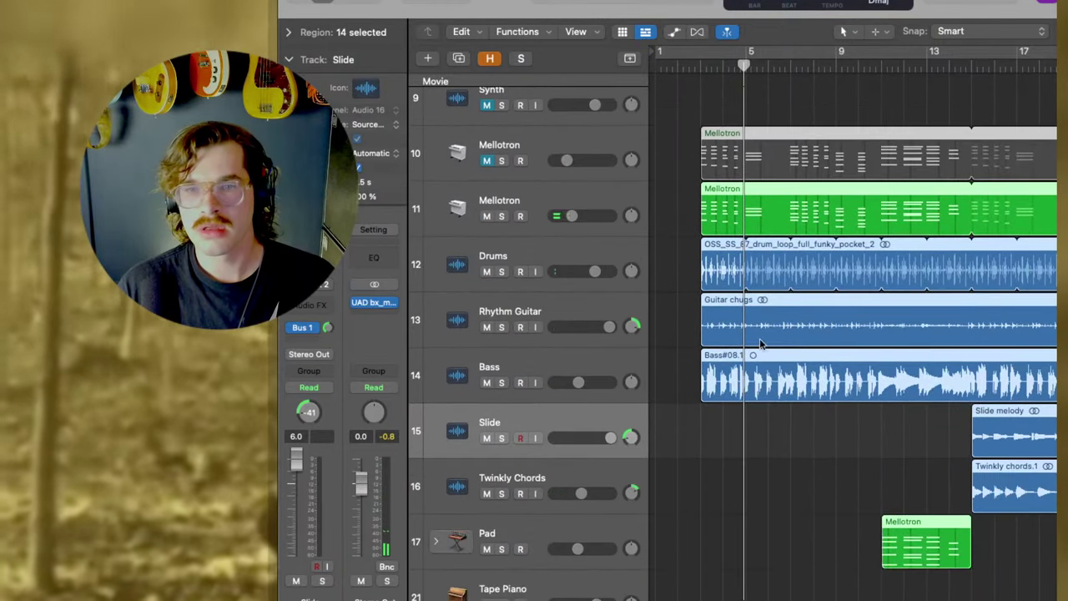
# Move only the drum loop region back to bar 1 and play the drum intro.
pyautogui.moveTo(720, 284); pyautogui.dragTo(655, 287)
pyautogui.press('super+z')
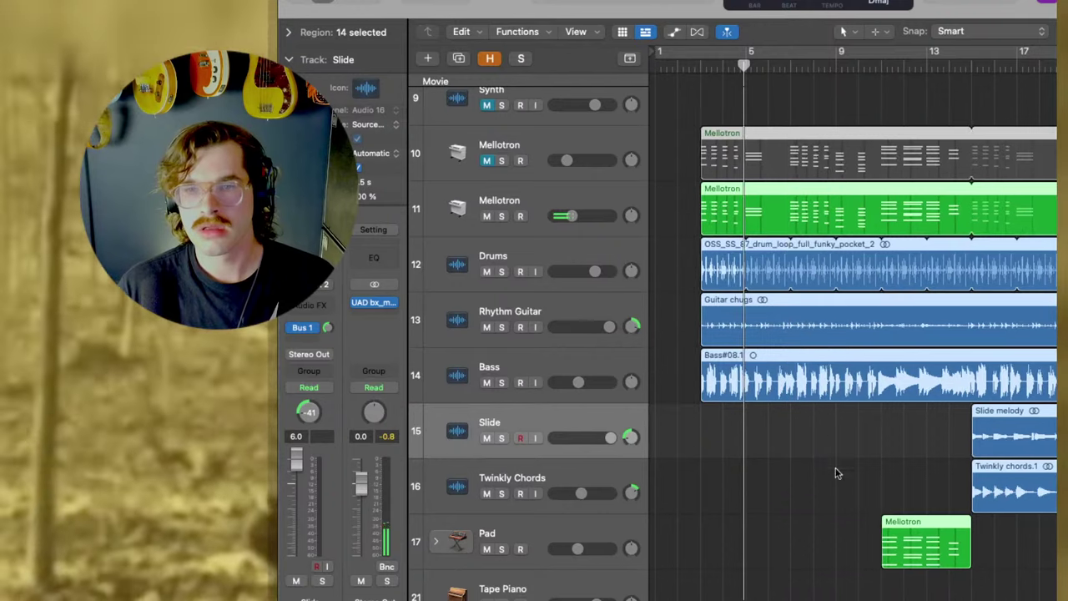
pyautogui.click(834, 473)
pyautogui.moveTo(726, 261); pyautogui.dragTo(682, 262)
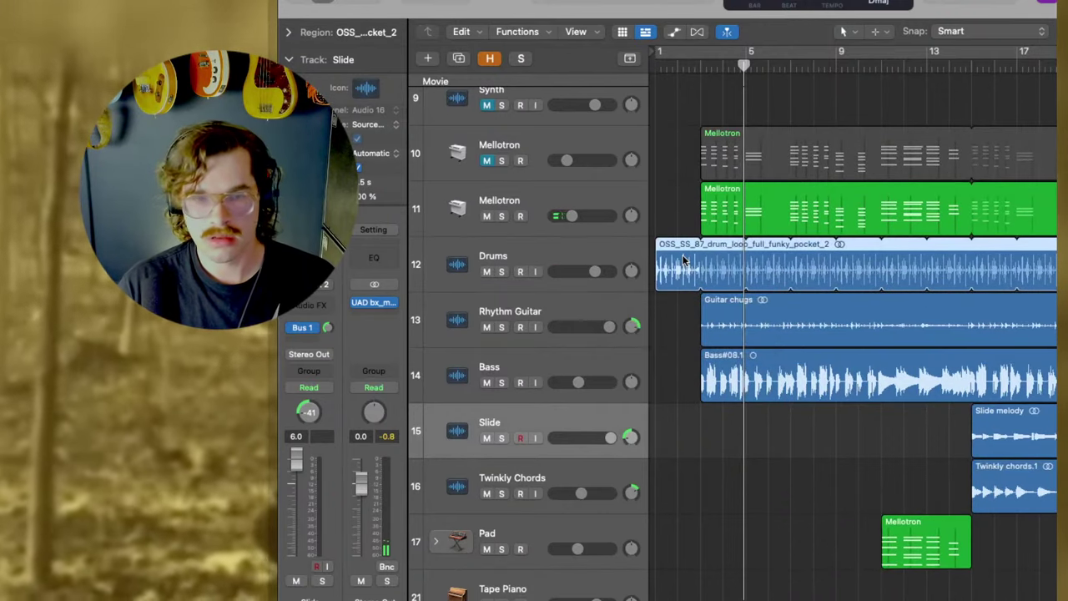
pyautogui.press('space')
pyautogui.click(752, 467)
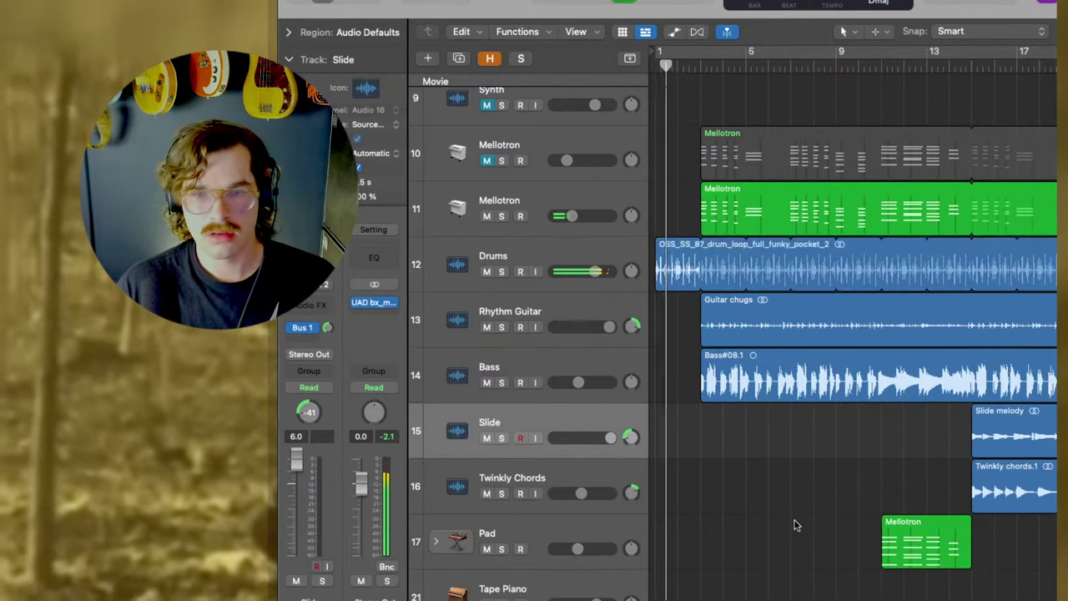
# Play through the intro and examine the unmuted Mellotron region on track 11 alongside the drum, guitar and bass regions.
pyautogui.scroll(-2, 721, 413)
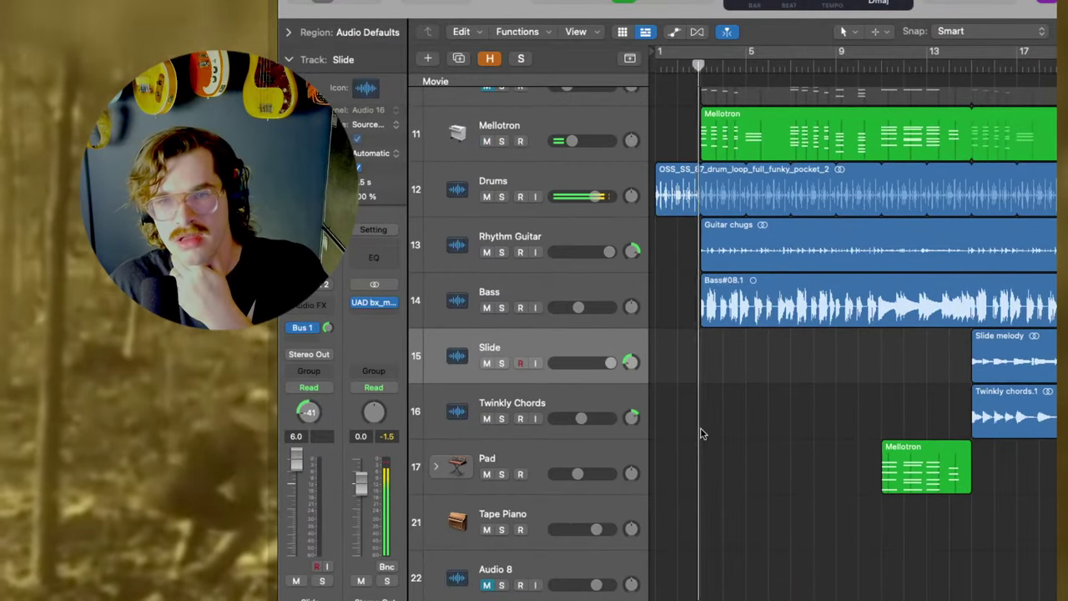
pyautogui.scroll(1, 701, 431)
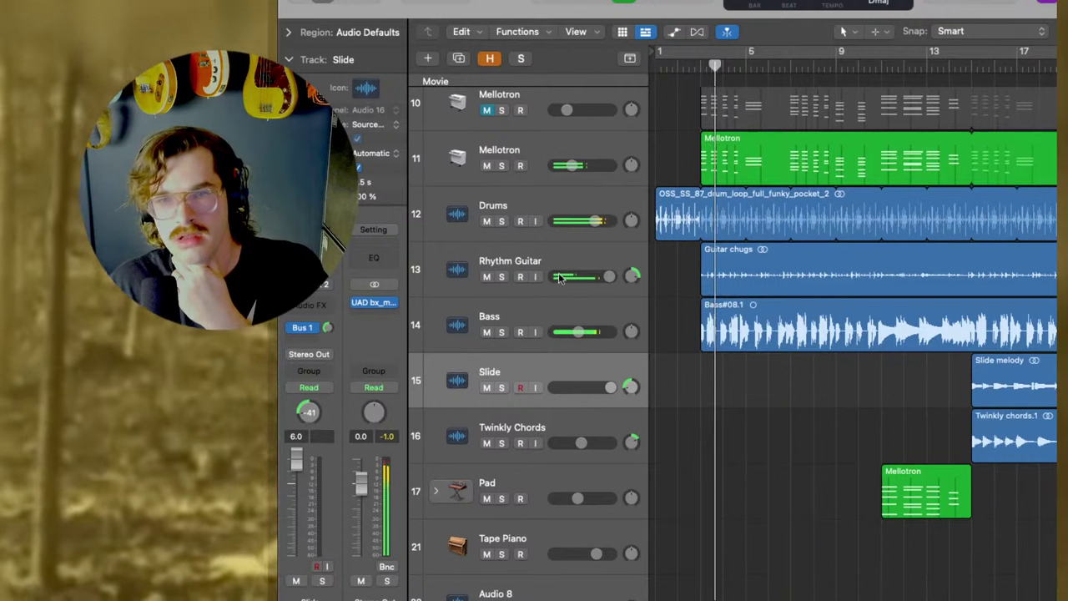
pyautogui.click(716, 169)
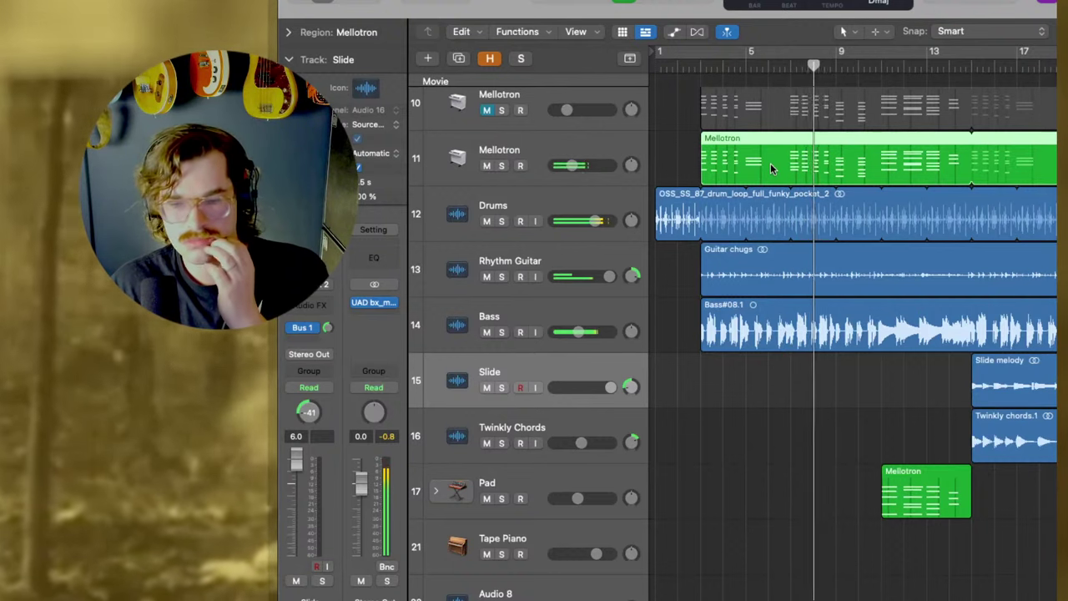
pyautogui.press('super+Left')
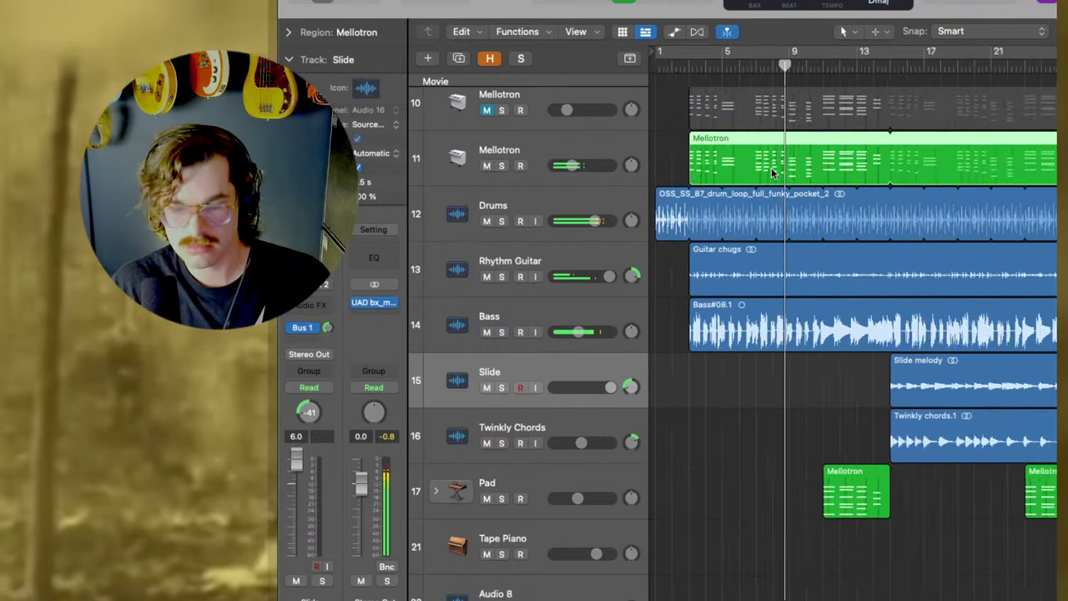
pyautogui.press('super+Left')
pyautogui.press('super+Left')
pyautogui.rightClick(789, 174)
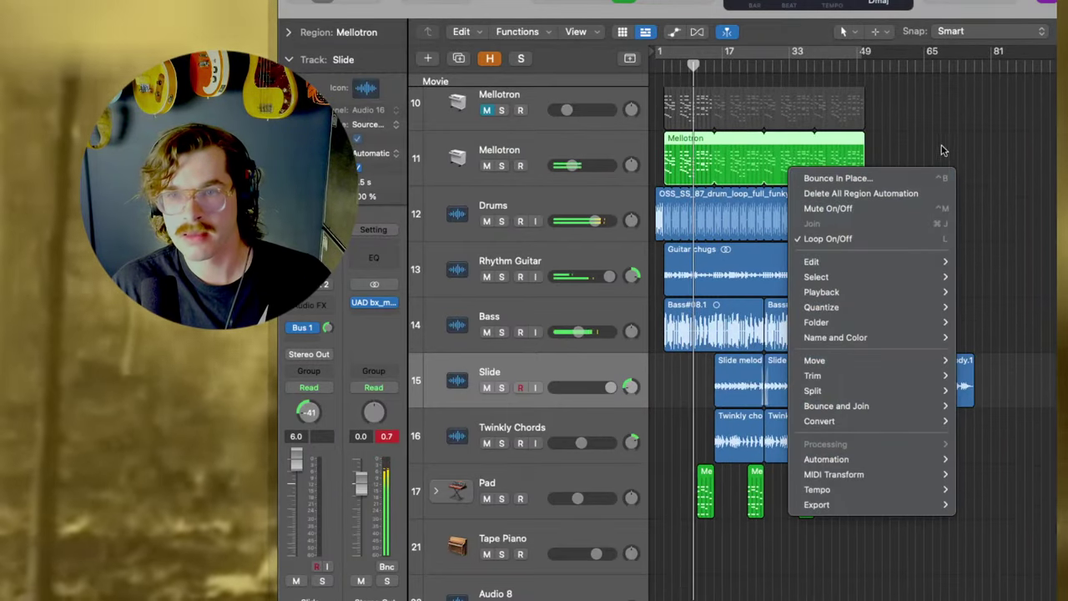
pyautogui.click(944, 149)
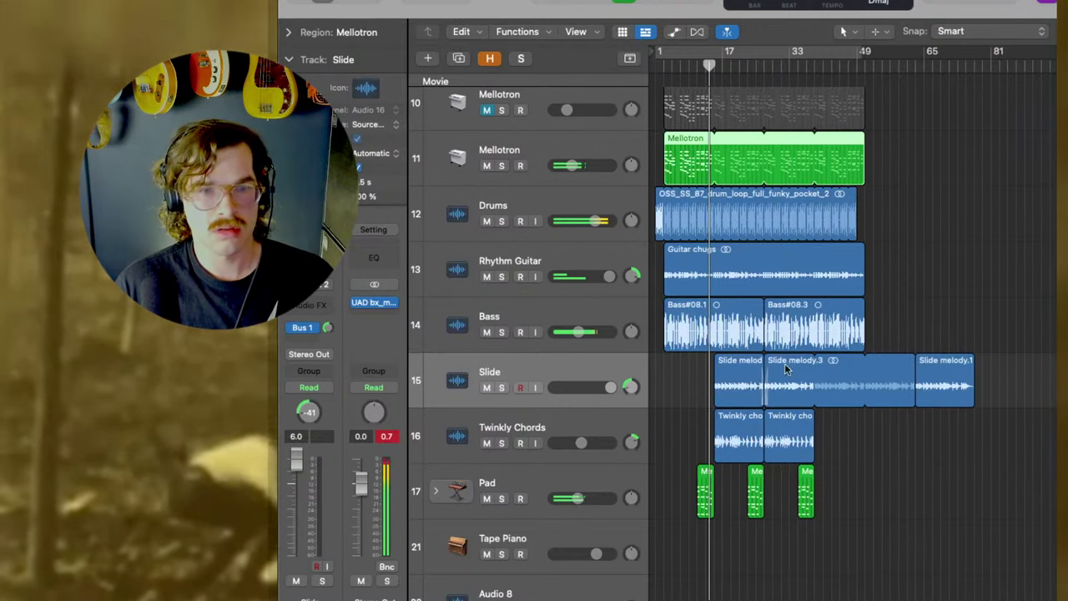
pyautogui.click(947, 513)
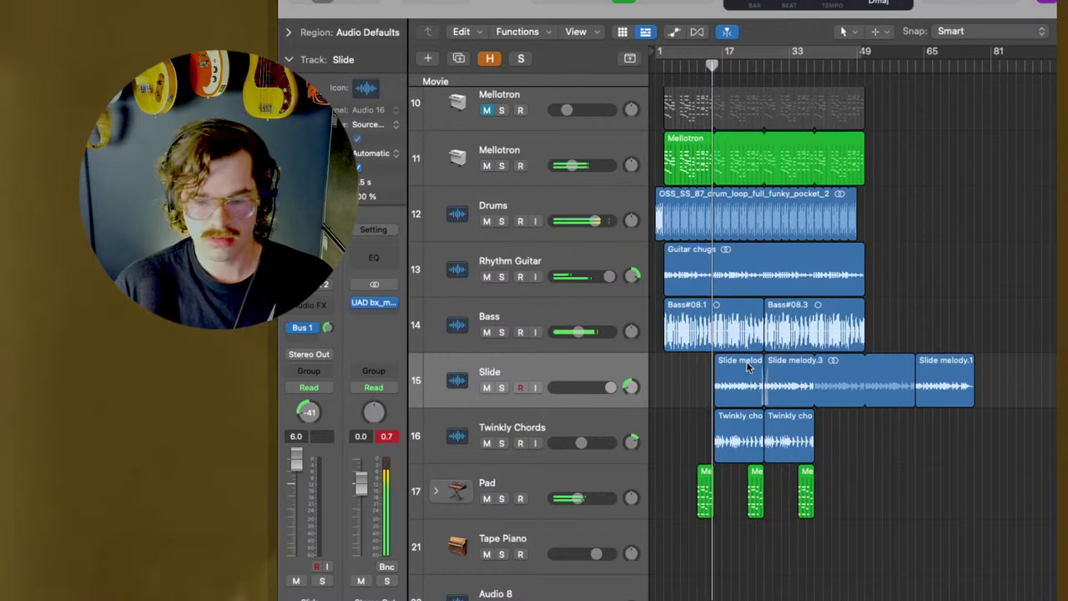
# Cut the looped Mellotron part on track 11 to one region at bar 3 and a copy at bar 27.
pyautogui.press('super+Right')
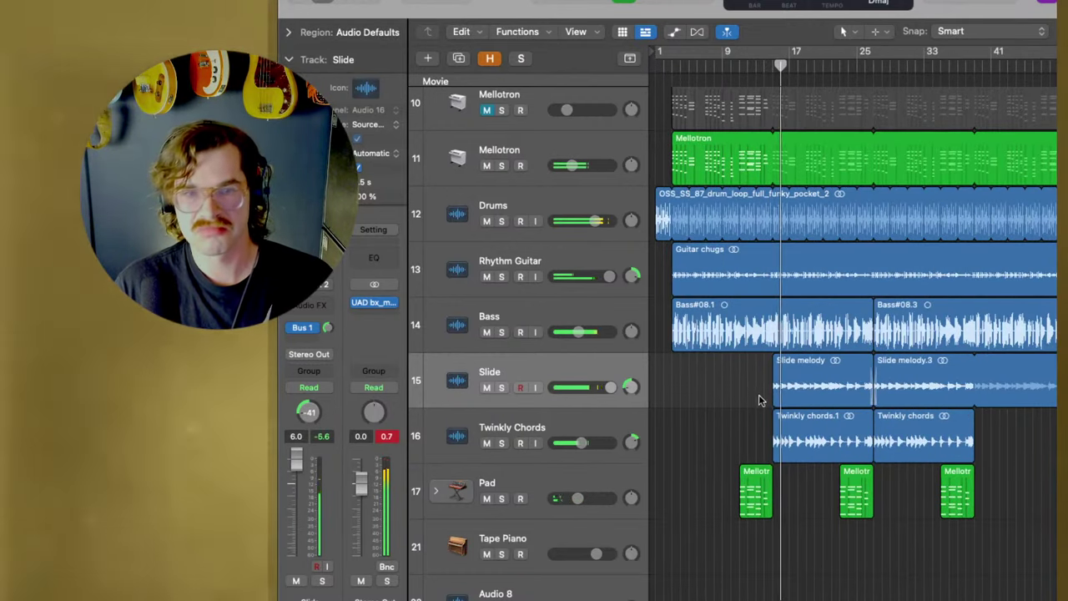
pyautogui.press('super+Left')
pyautogui.press('super+Right')
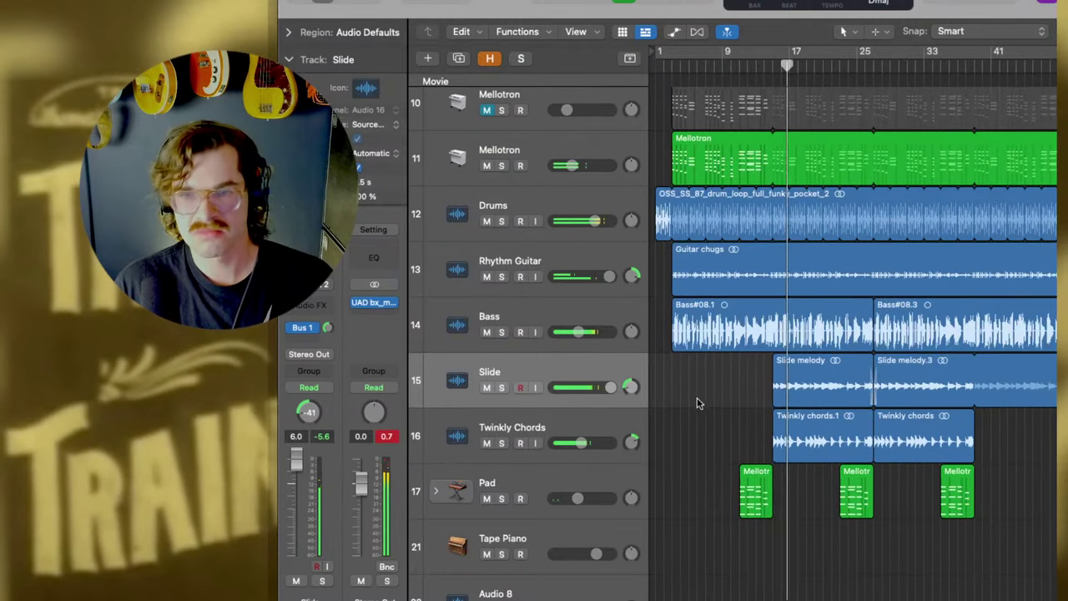
pyautogui.press('super+Left')
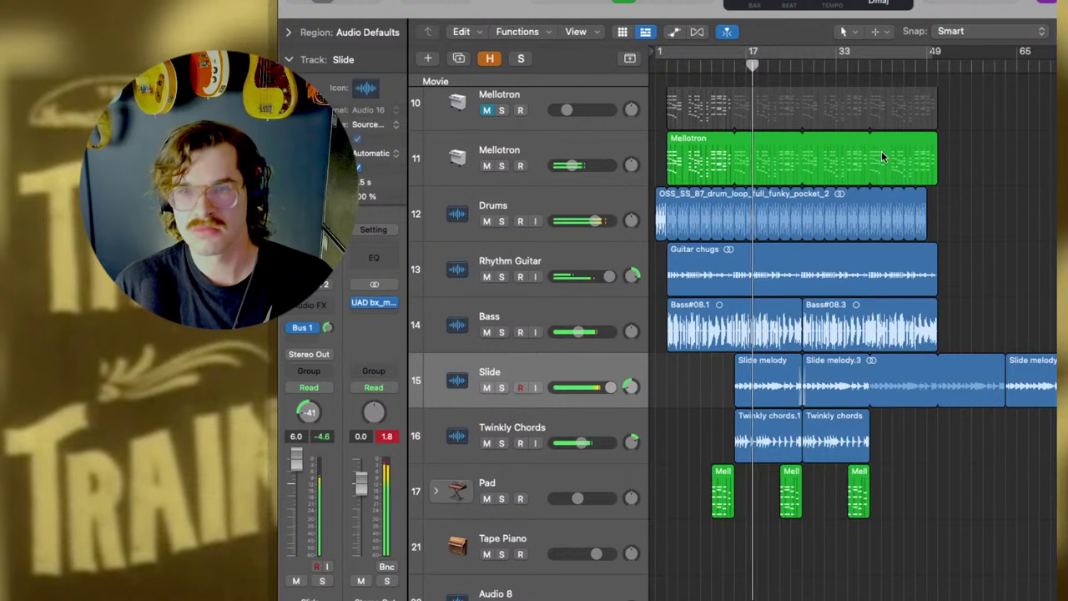
pyautogui.moveTo(936, 170); pyautogui.dragTo(831, 173)
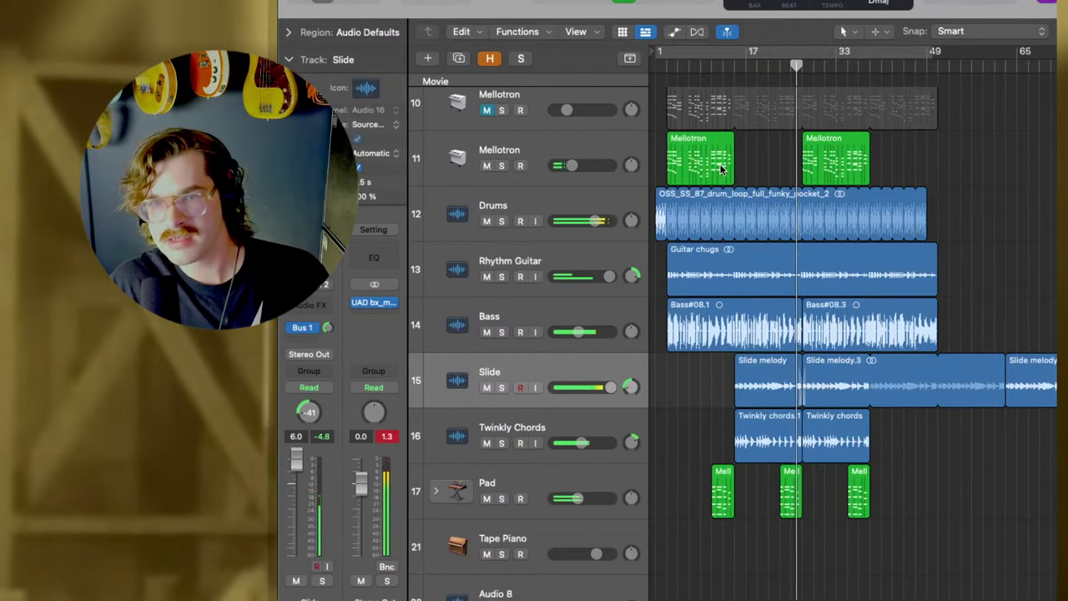
# Shorten both Mellotron regions on track 11 to end at bars 11 and 35, and replay from bar 1.
pyautogui.moveTo(723, 170); pyautogui.dragTo(706, 167)
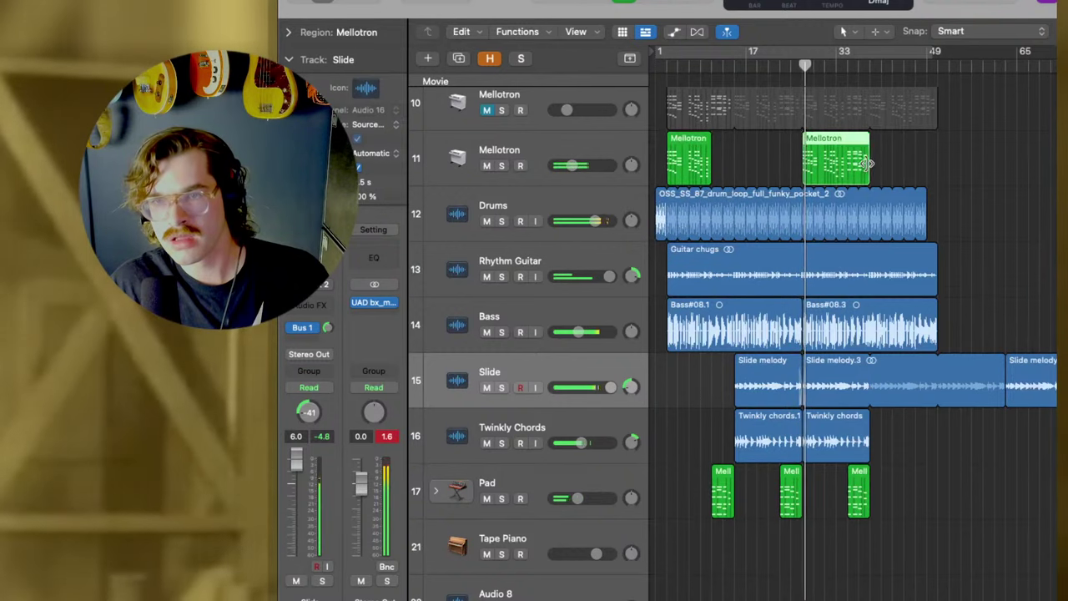
pyautogui.moveTo(862, 164); pyautogui.dragTo(870, 185)
pyautogui.press('Return')
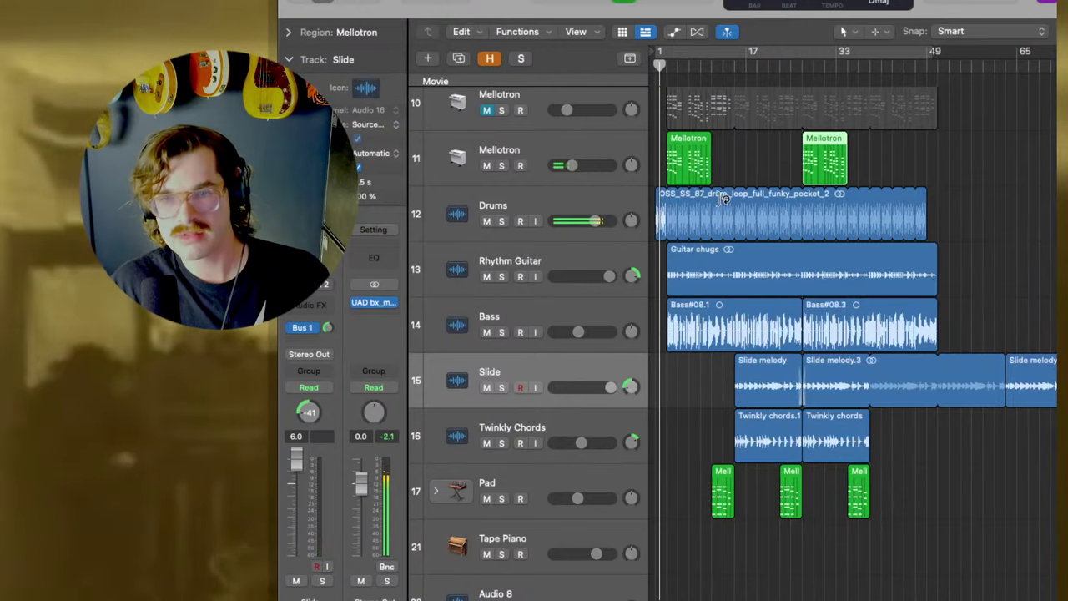
pyautogui.moveTo(705, 173); pyautogui.dragTo(706, 173)
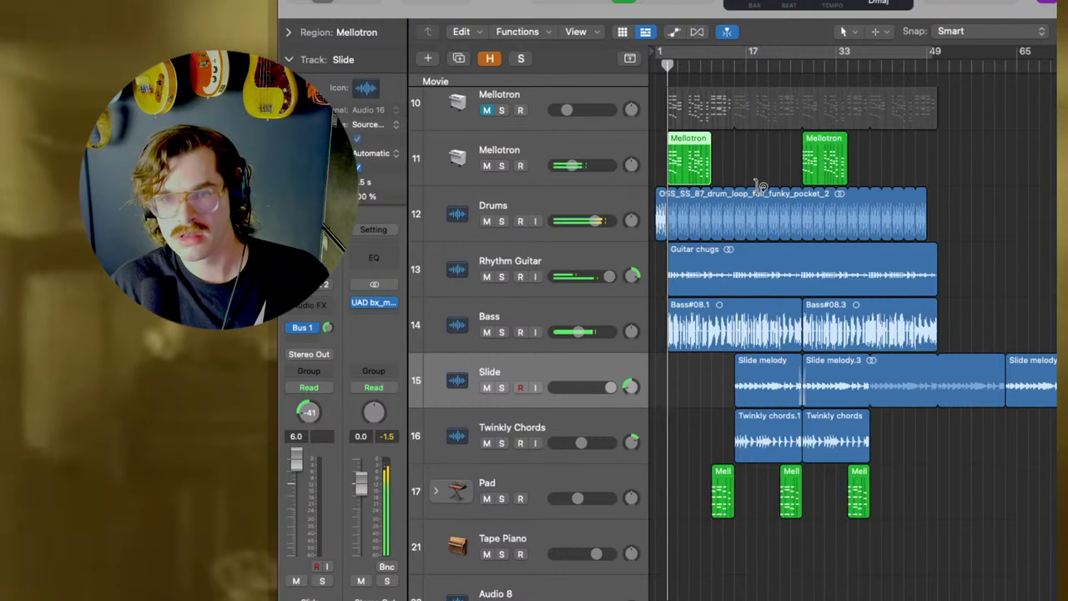
pyautogui.click(754, 174)
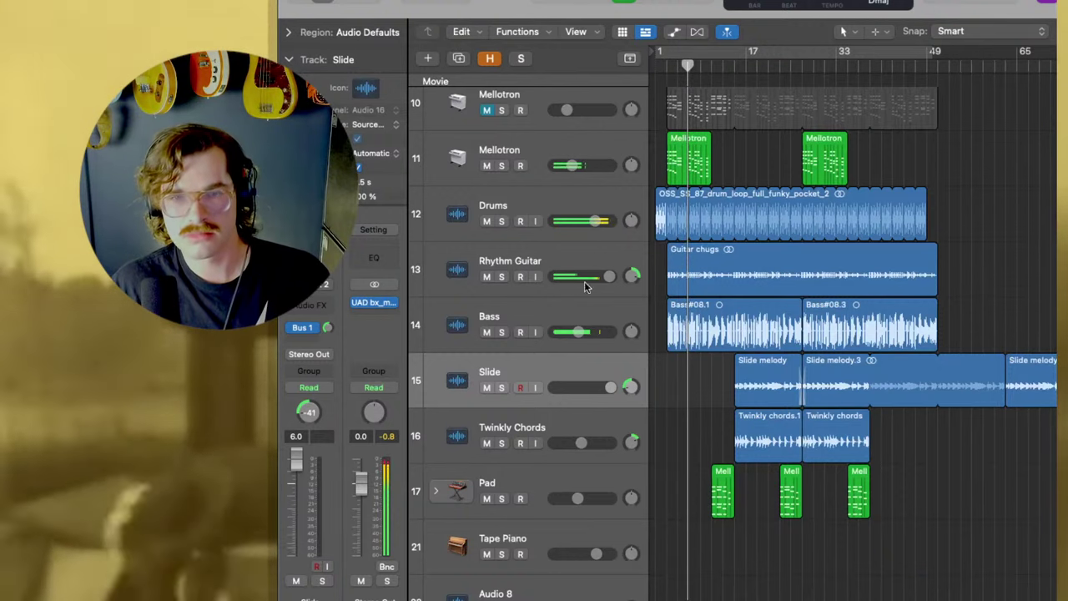
# Select the Rhythm Guitar track and extend the first Mellotron region on track 11 to end at bar 15.
pyautogui.moveTo(585, 281)
pyautogui.click(547, 253)
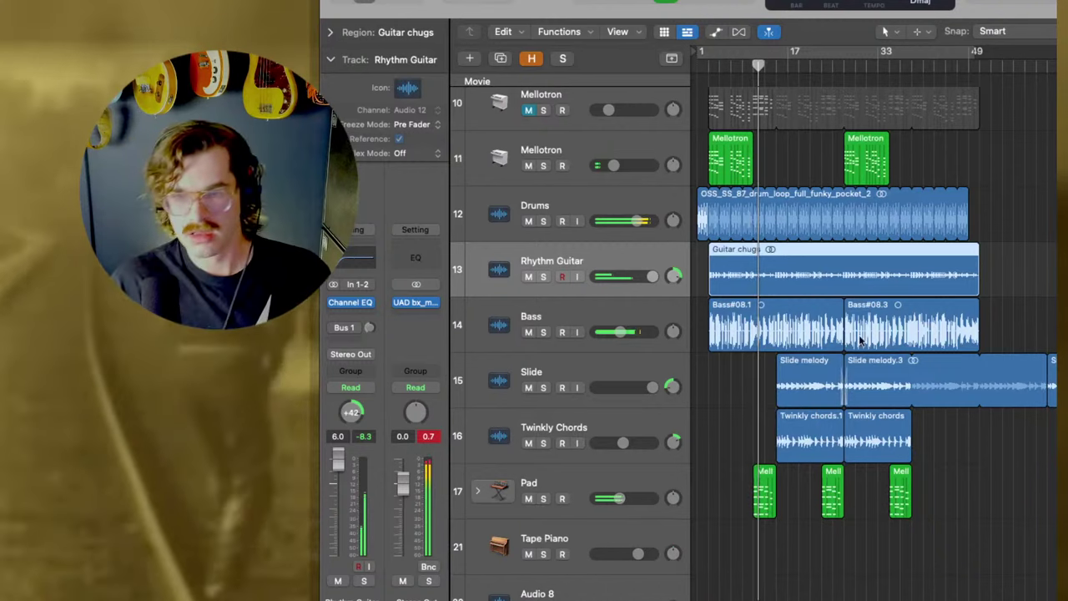
pyautogui.click(719, 383)
pyautogui.click(750, 158)
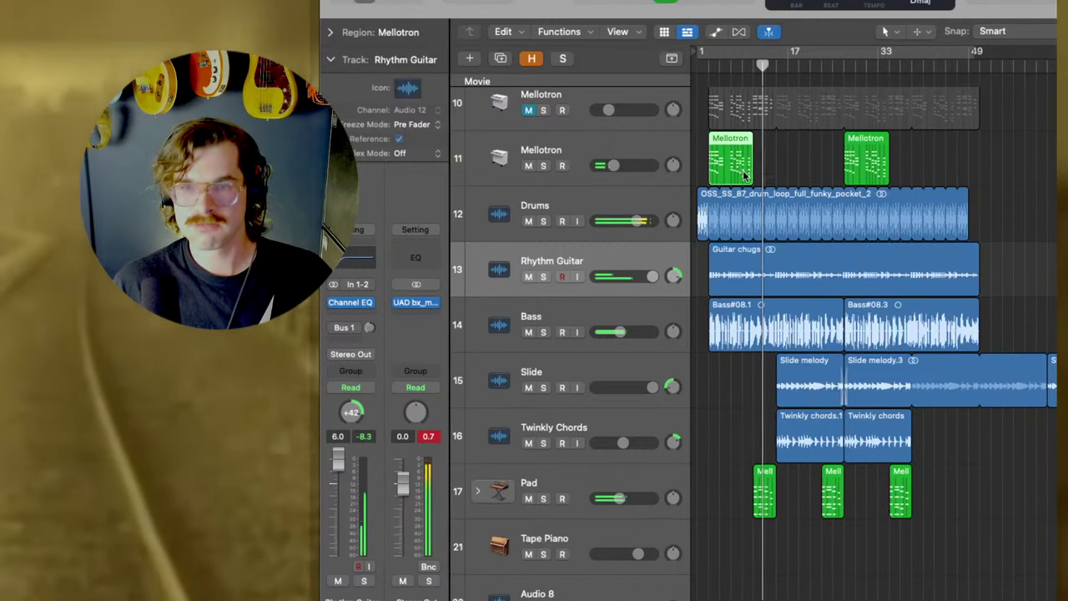
pyautogui.moveTo(754, 159); pyautogui.dragTo(776, 158)
pyautogui.click(724, 388)
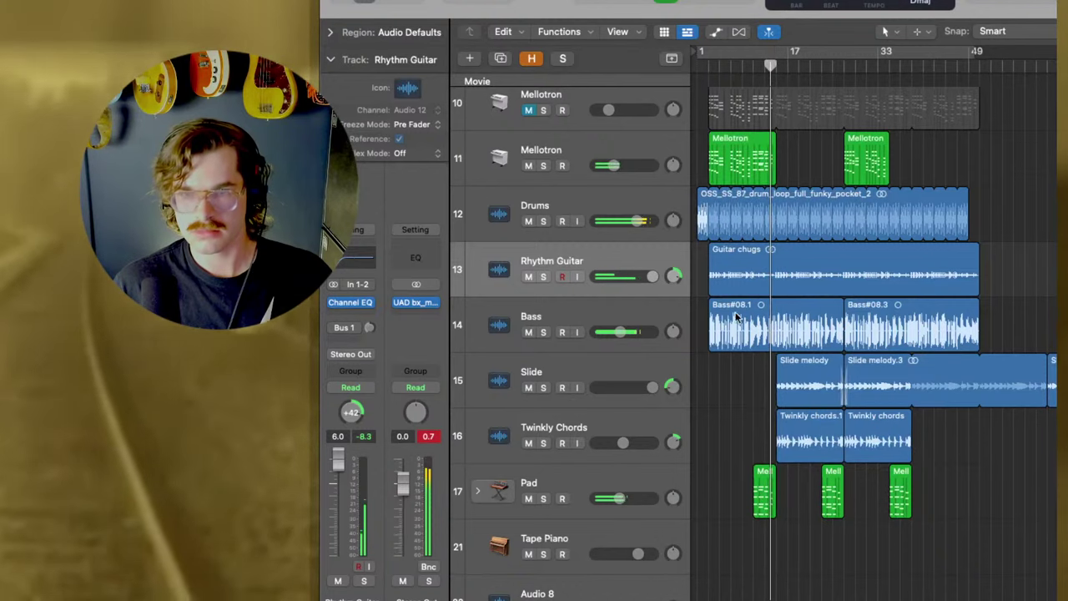
# Lower the volume of the Mellotron on track 11 slightly and set the Twinkly Chords track's volume to -5.3 dB.
pyautogui.moveTo(613, 165); pyautogui.dragTo(610, 165)
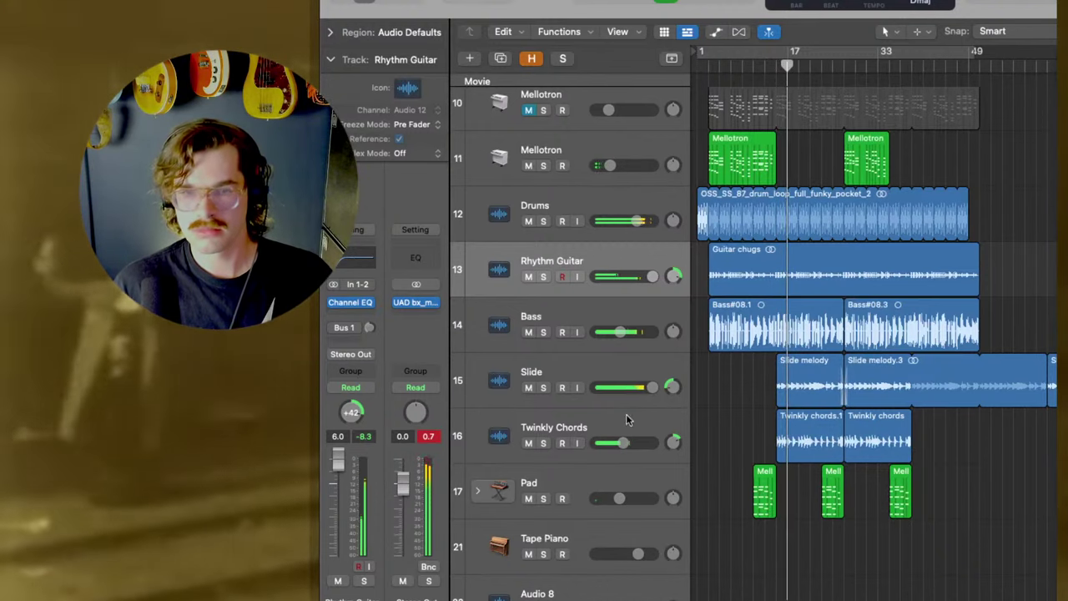
pyautogui.click(625, 442)
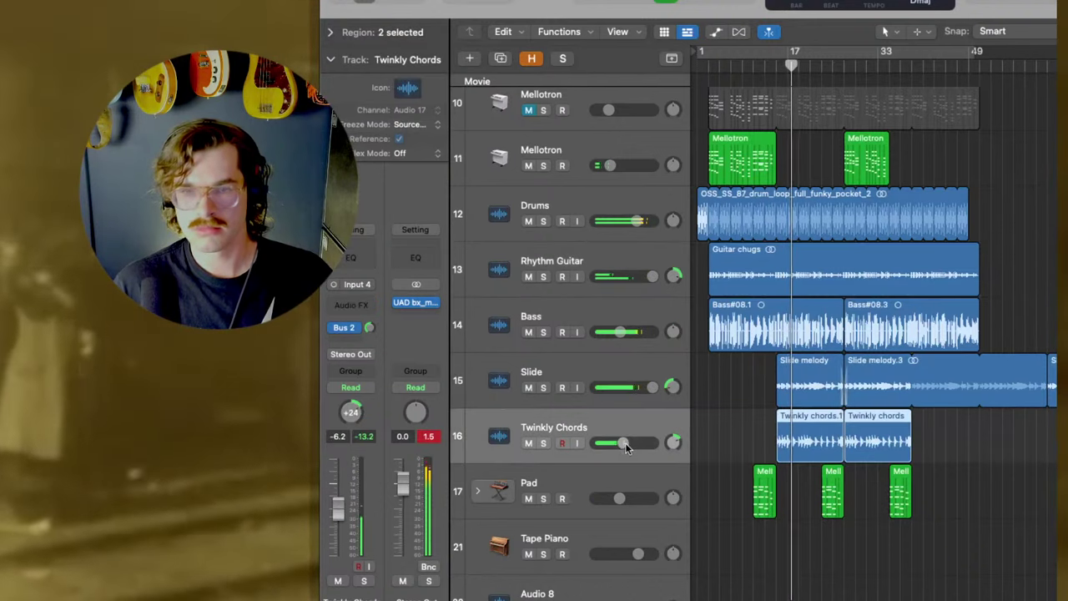
pyautogui.click(737, 406)
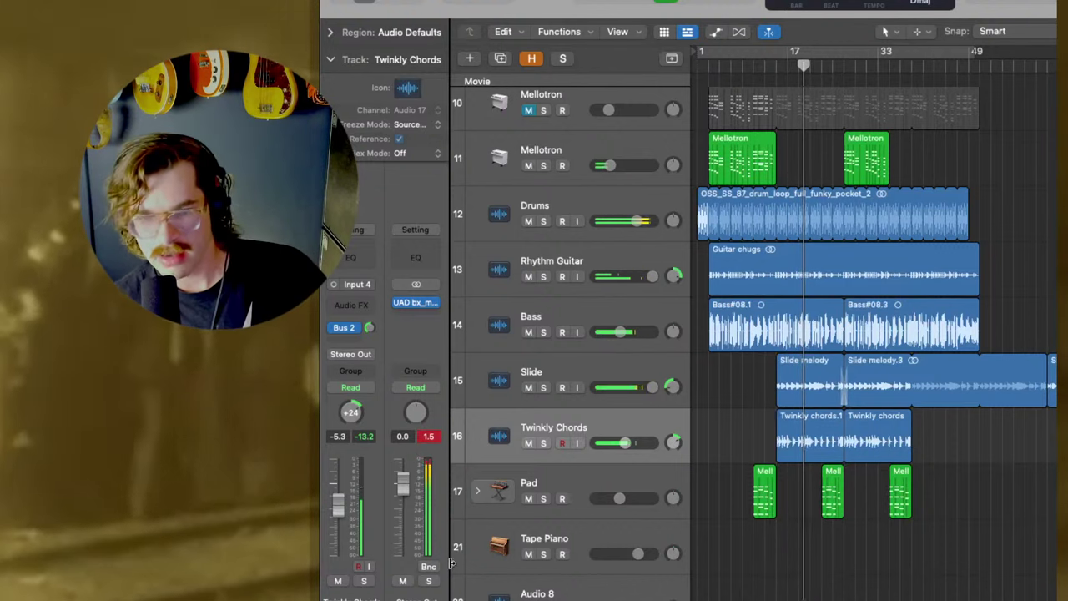
# Turn on the cycle range from bar 1 to bar 49 and stop playback.
pyautogui.press('c')
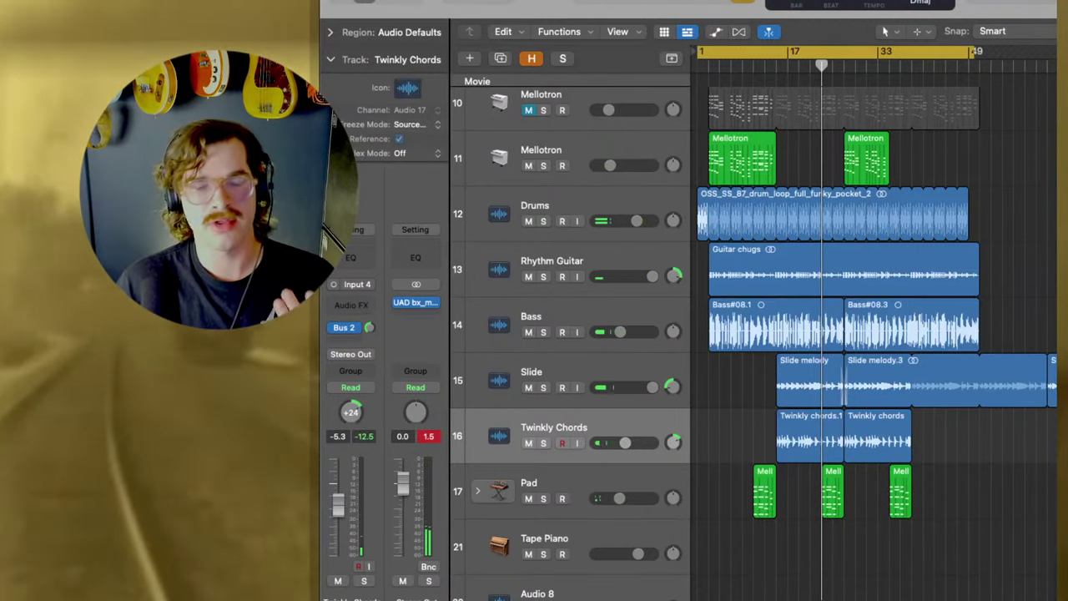
pyautogui.press('space')
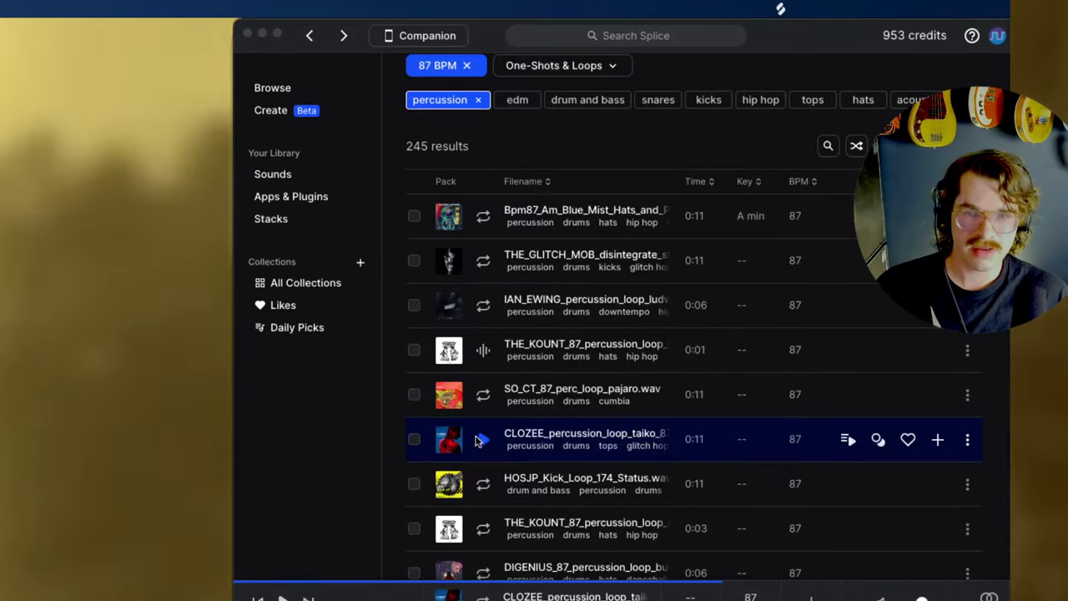
# Audition the 87 BPM percussion loops in sequence from the CLOZEE taiko loop down to HOSJP_Percussion_Loop_174_Off.
pyautogui.click(481, 441)
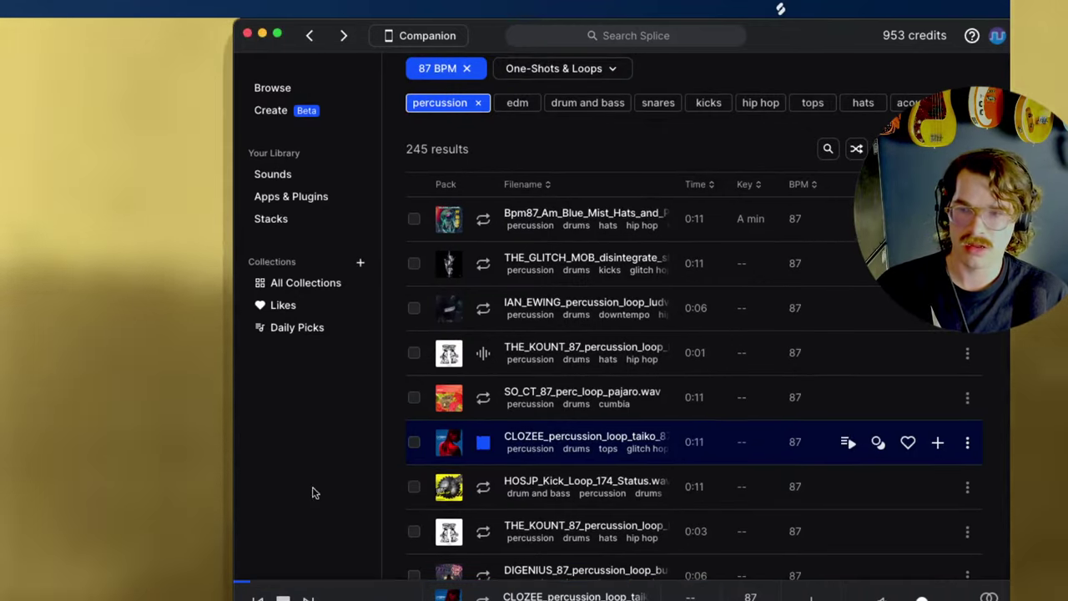
pyautogui.click(482, 487)
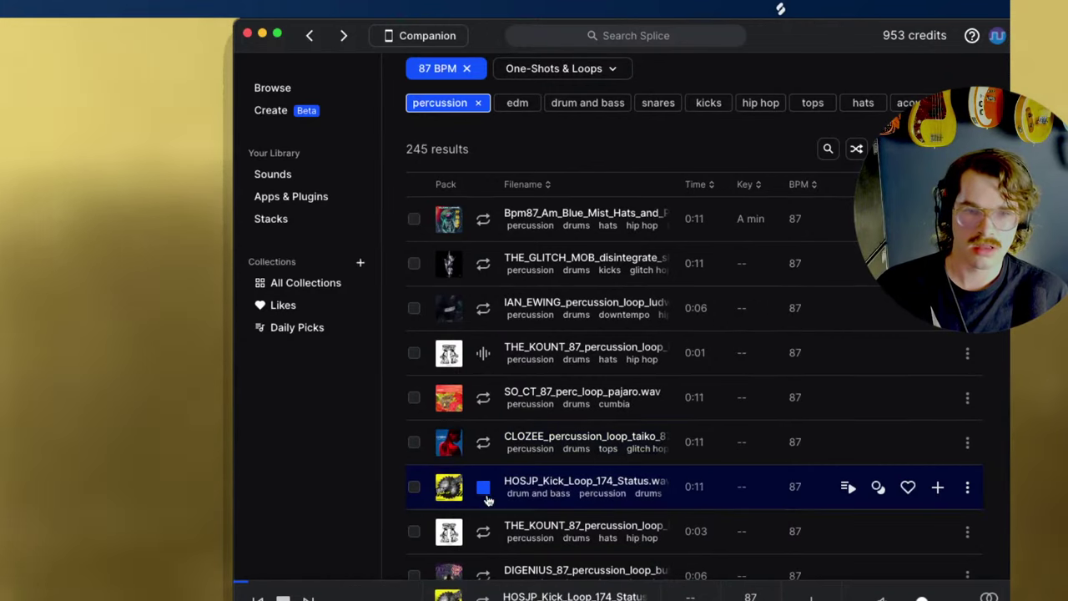
pyautogui.click(483, 531)
pyautogui.scroll(-5, 482, 517)
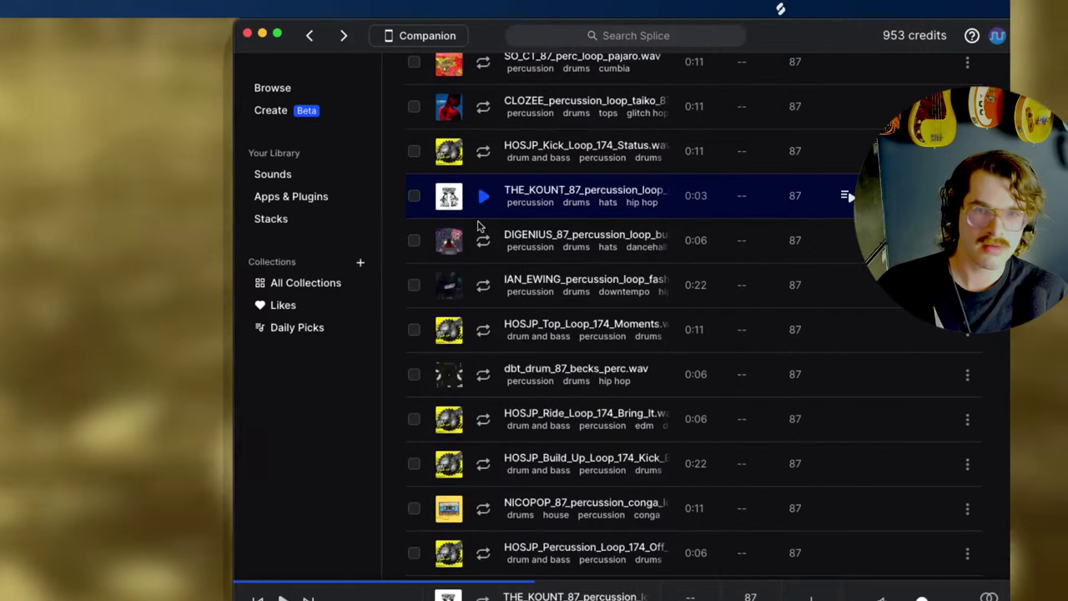
pyautogui.click(482, 241)
pyautogui.click(482, 285)
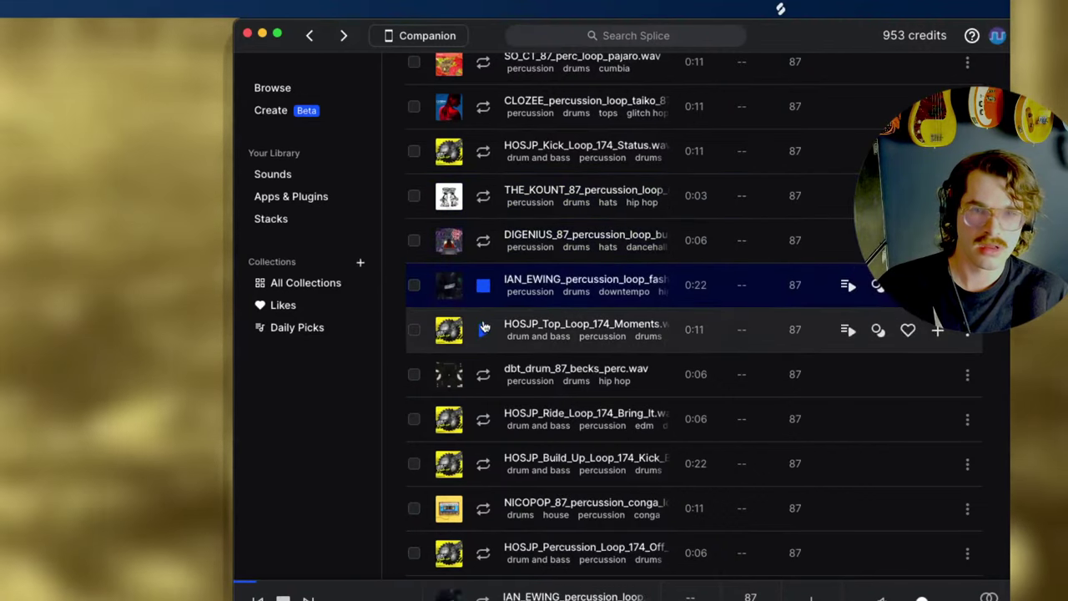
pyautogui.click(484, 330)
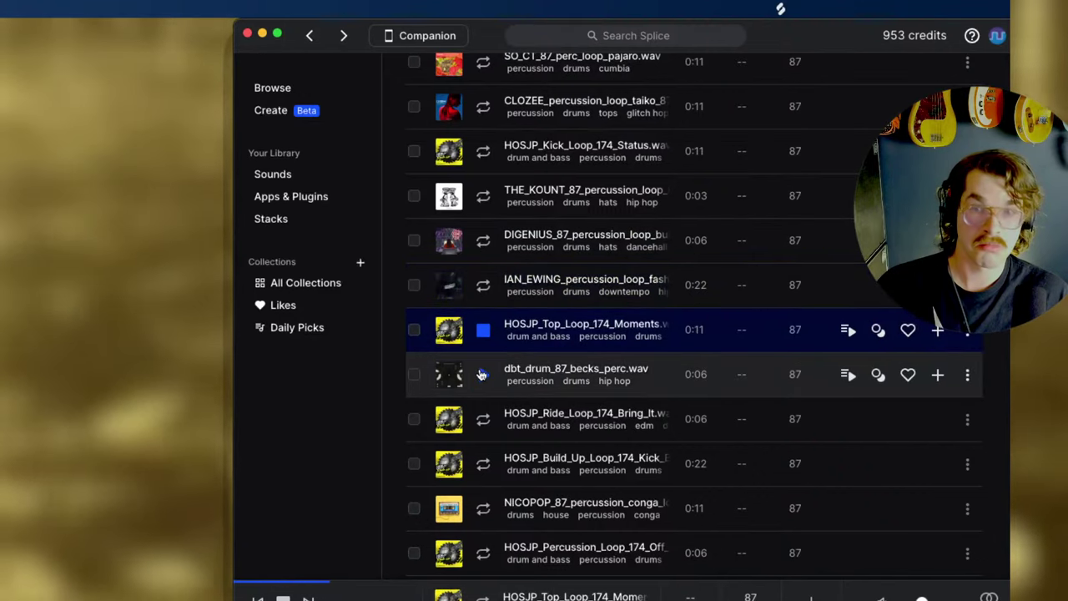
pyautogui.click(483, 375)
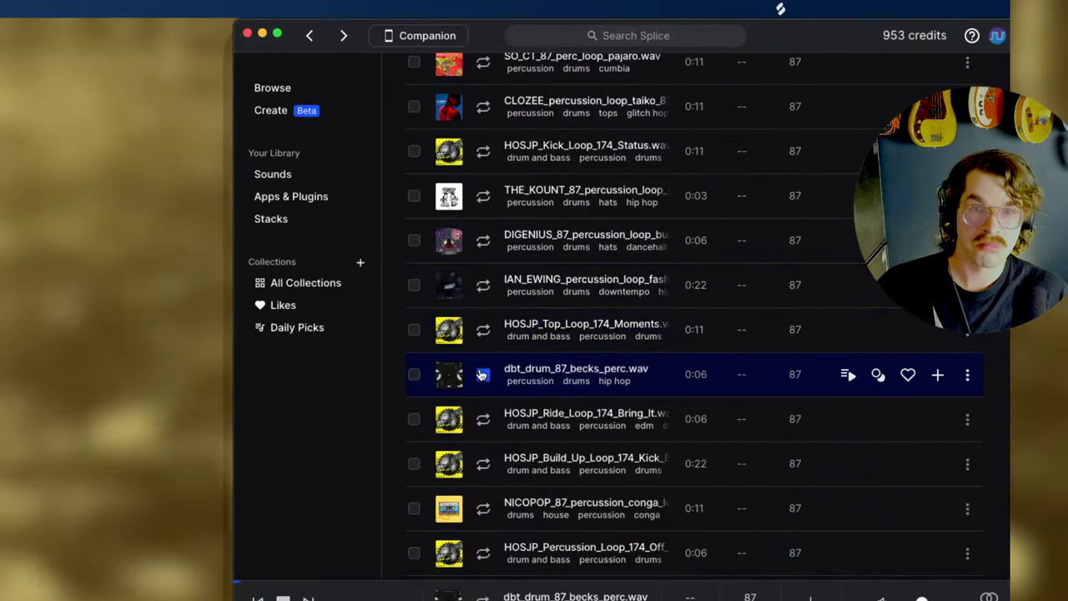
pyautogui.click(482, 419)
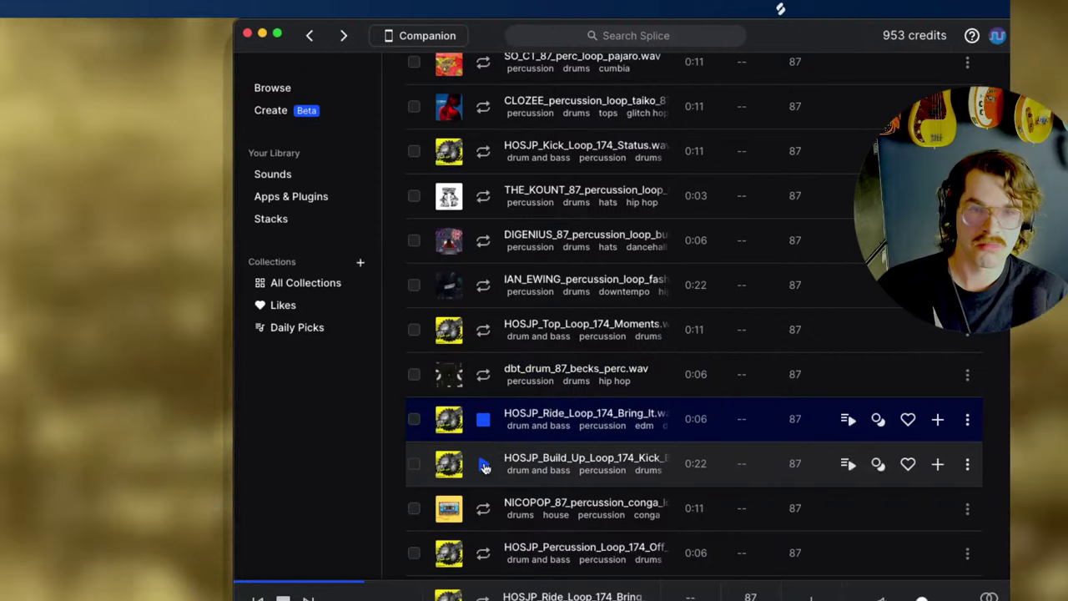
pyautogui.click(484, 465)
pyautogui.click(485, 509)
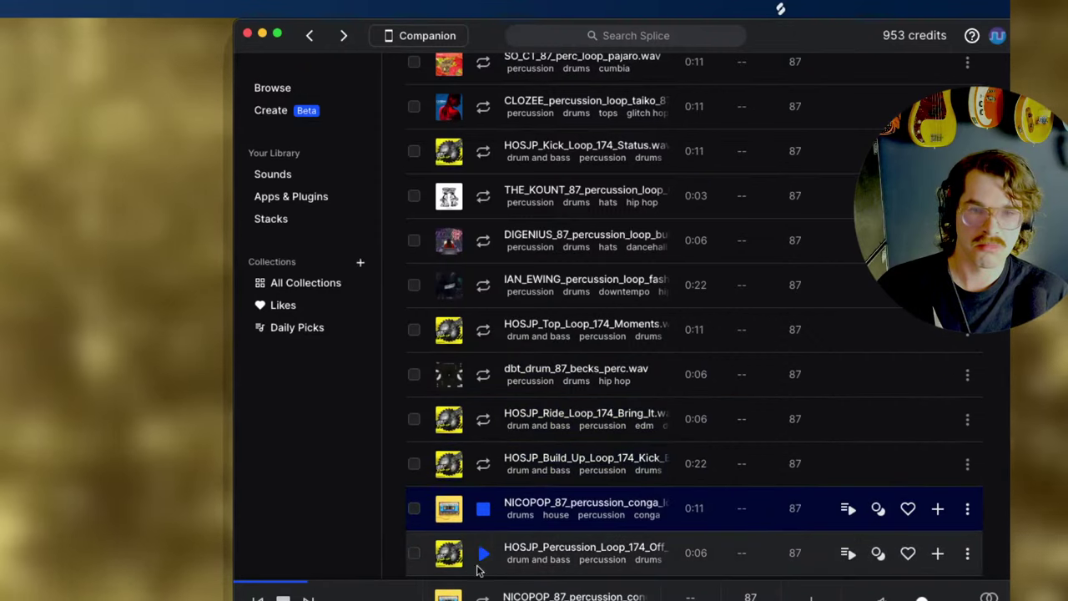
pyautogui.click(483, 552)
# Audition the loops from HOSJP_Acoustic_Drum_Loop_174 down to the percussion loop just above HOSJP_Top_Loop_174_Tractor.wav.
pyautogui.scroll(-5, 484, 460)
pyautogui.click(484, 240)
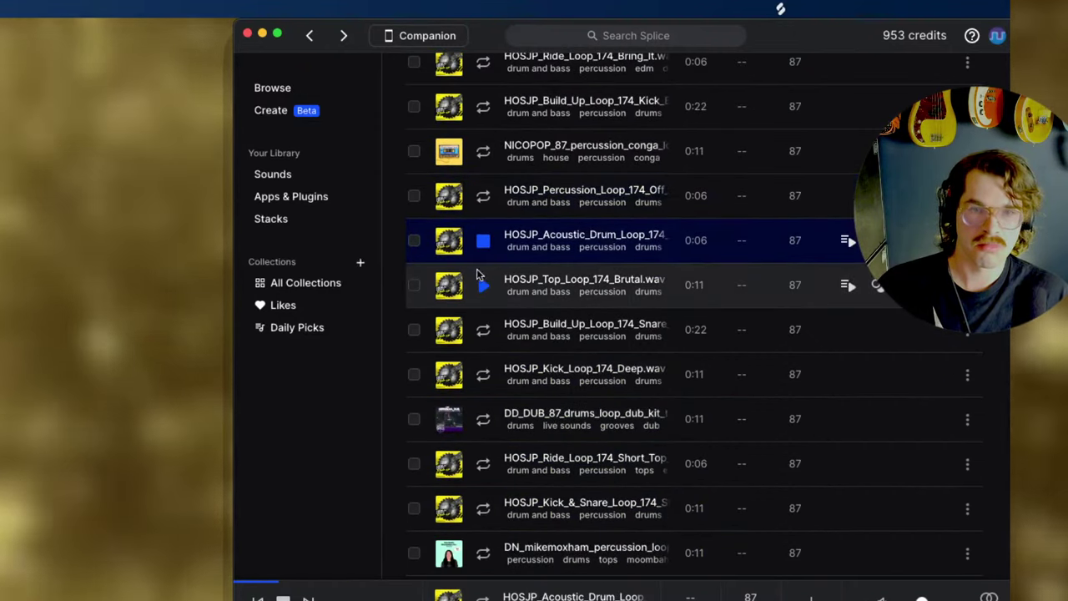
pyautogui.click(484, 285)
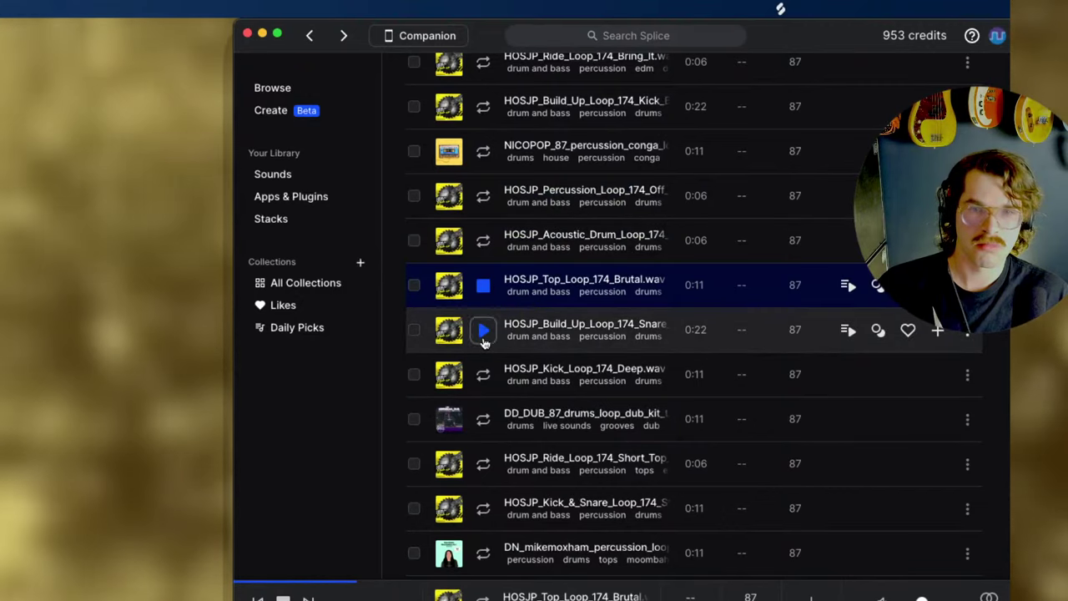
pyautogui.click(483, 334)
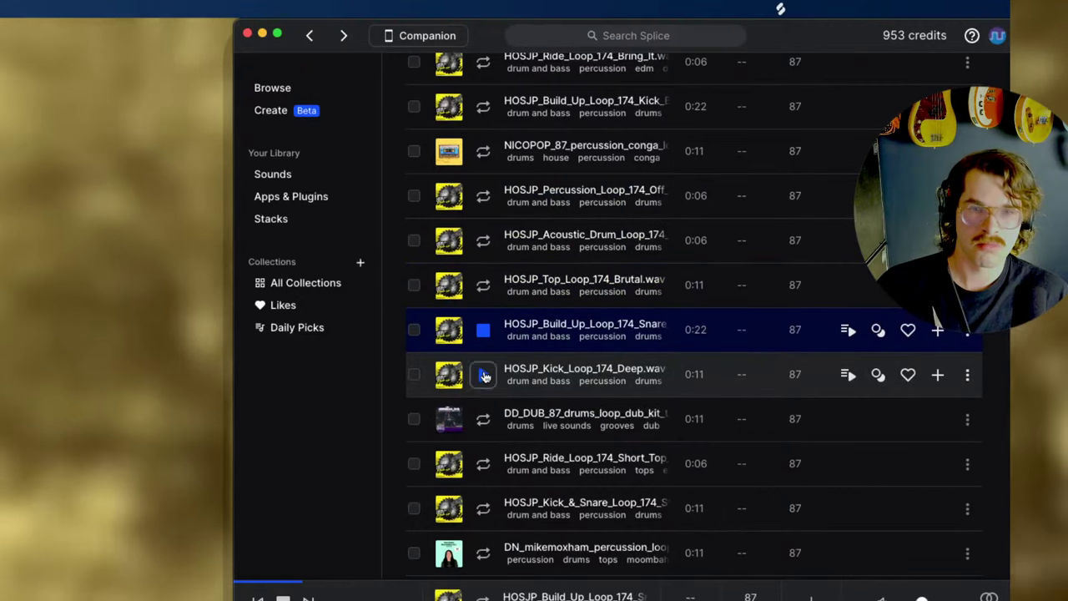
pyautogui.click(484, 374)
pyautogui.click(484, 419)
pyautogui.click(483, 463)
pyautogui.click(483, 510)
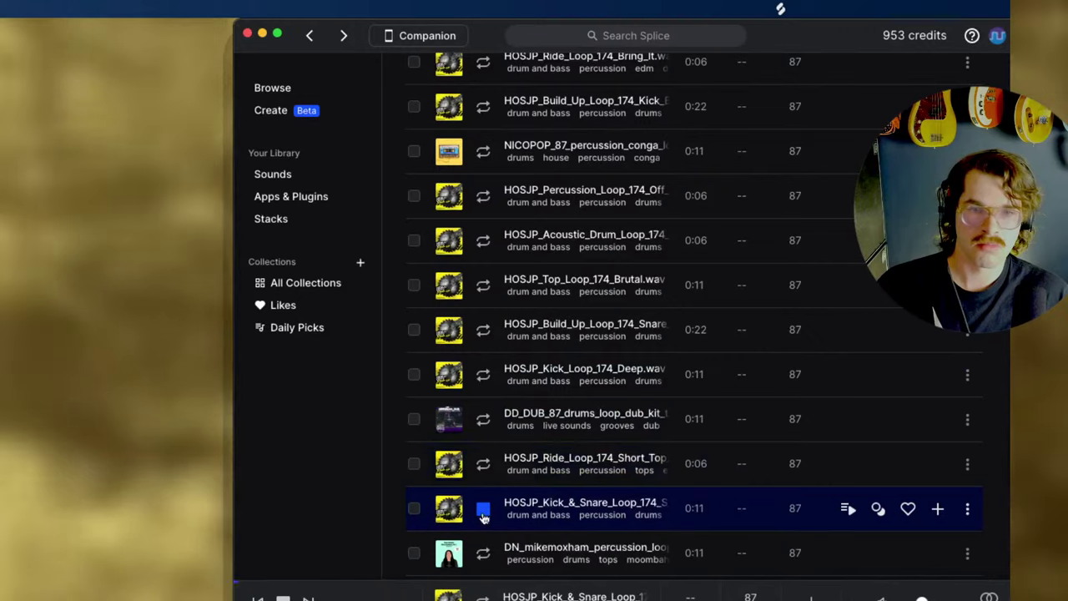
pyautogui.scroll(-1, 484, 476)
pyautogui.click(484, 531)
# Preview HOSJP_Top_Loop_174_Tractor.wav repeatedly, then stop it.
pyautogui.scroll(-5, 476, 505)
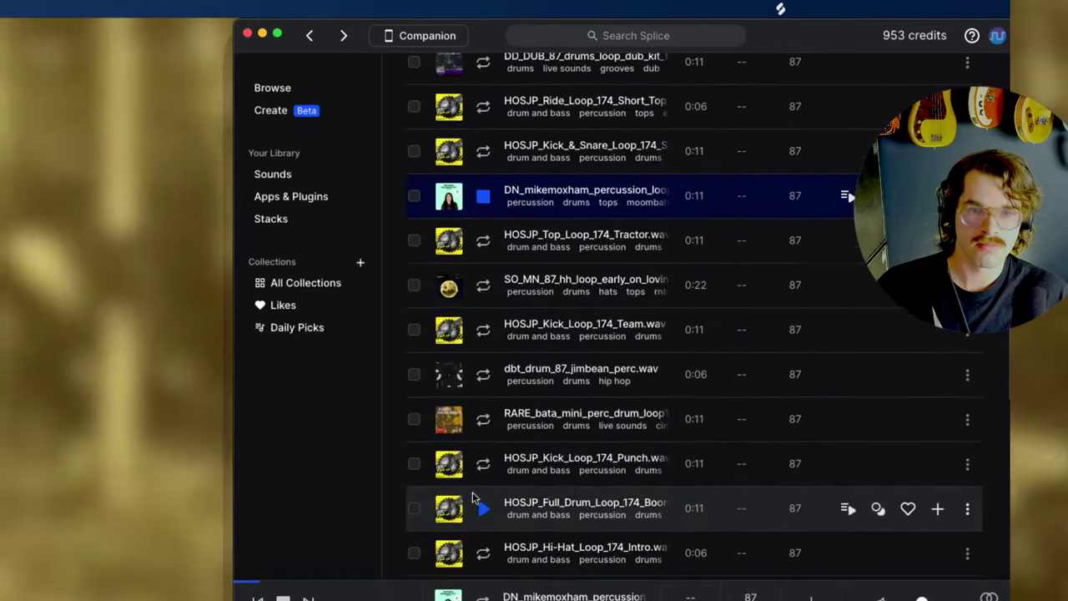
pyautogui.click(484, 244)
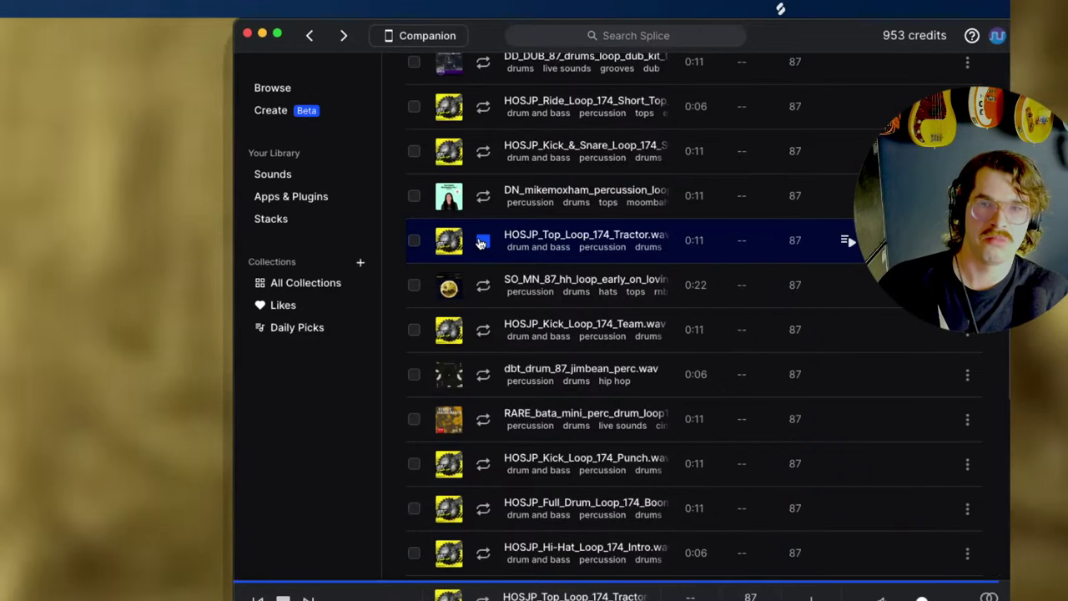
pyautogui.click(481, 242)
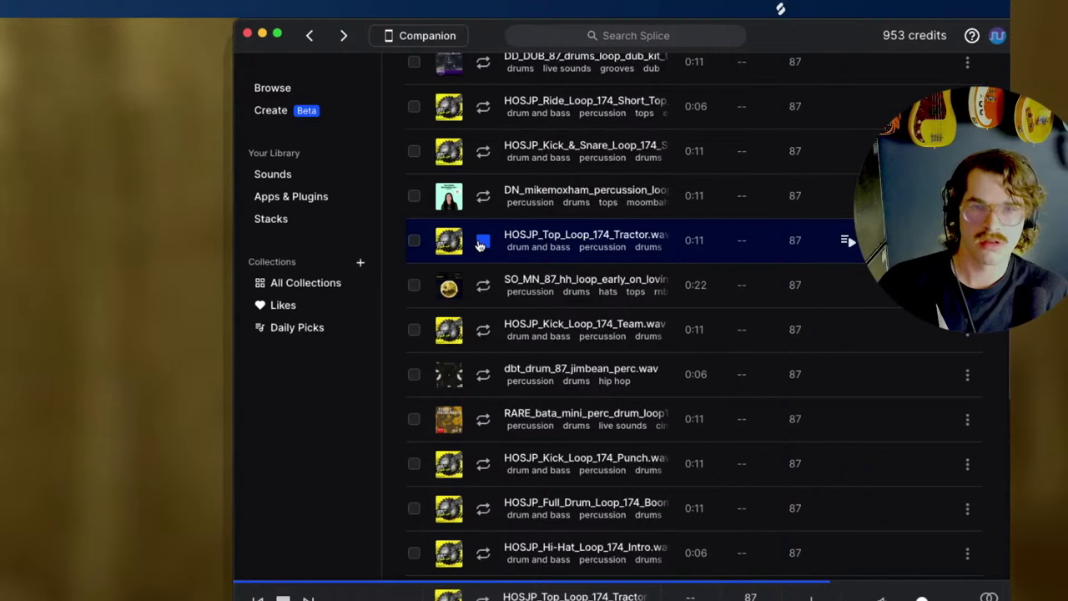
pyautogui.click(481, 242)
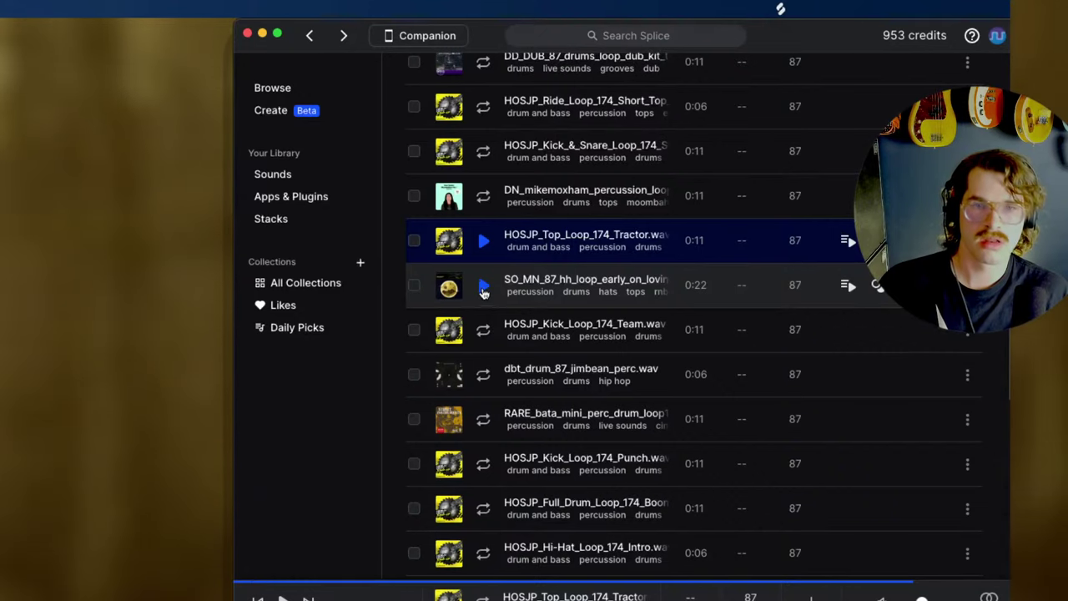
# Audition the loops from the SO_MN_87 hi-hat loop down to HOSJP_Hi-Hat_Loop_174_Intro.wav.
pyautogui.click(482, 287)
pyautogui.click(482, 329)
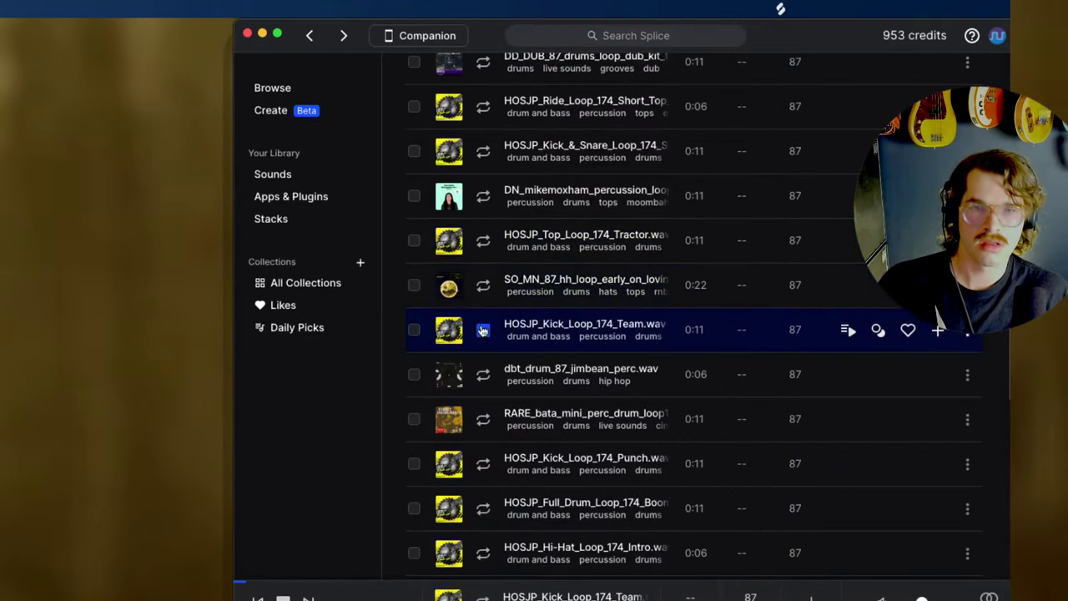
pyautogui.click(484, 376)
pyautogui.click(484, 422)
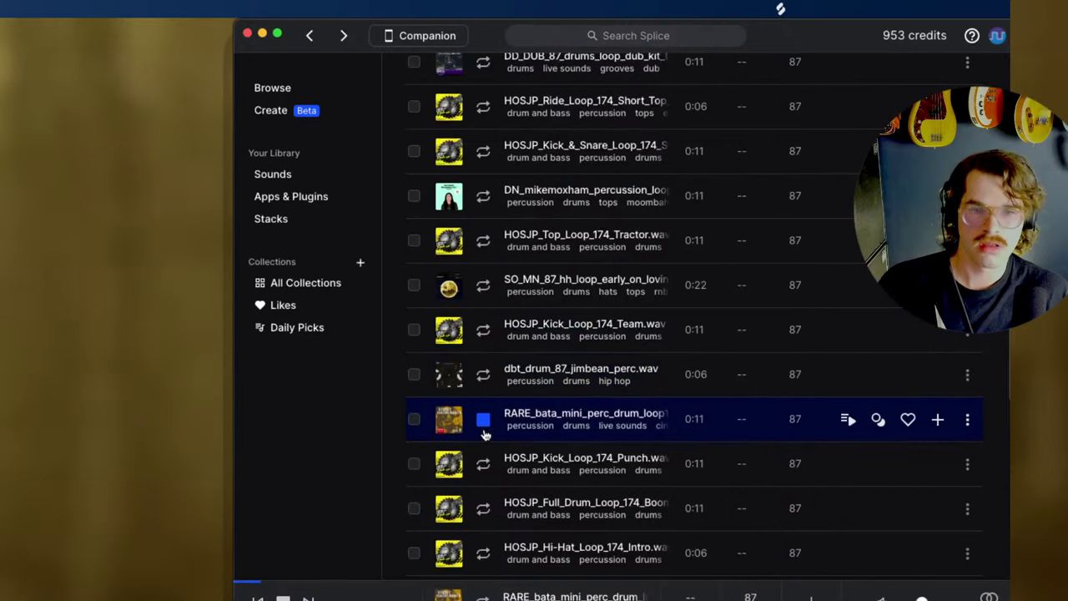
pyautogui.click(483, 465)
pyautogui.click(482, 509)
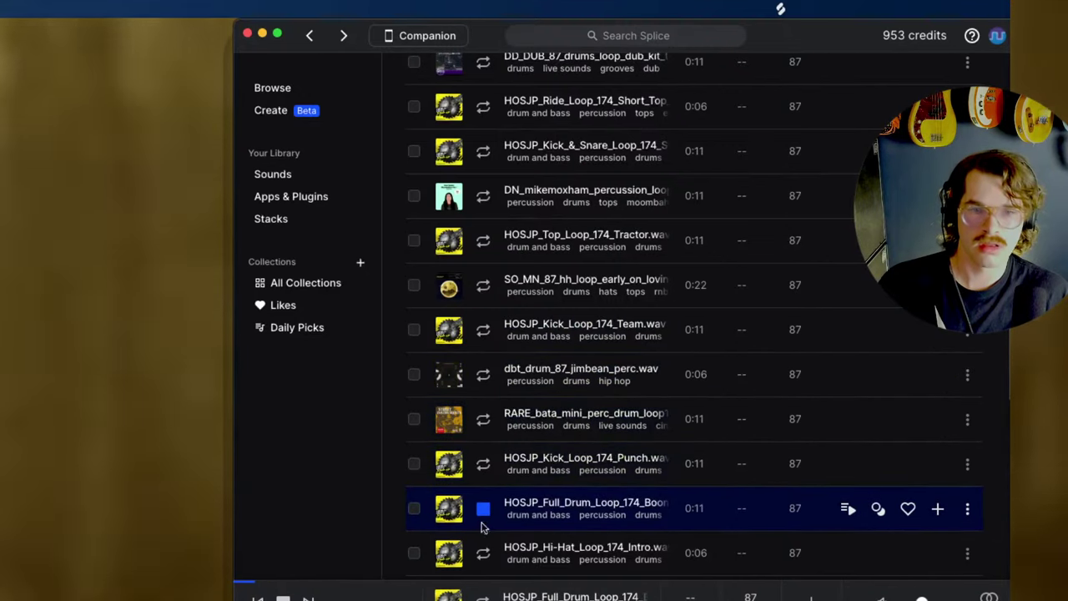
pyautogui.click(484, 552)
# Audition the kick, snare, full drum and percussion loops below HOSJP_Hi-Hat_Loop_174_Intro.wav, plus the second CLOZEE percussion loop.
pyautogui.scroll(-5, 484, 552)
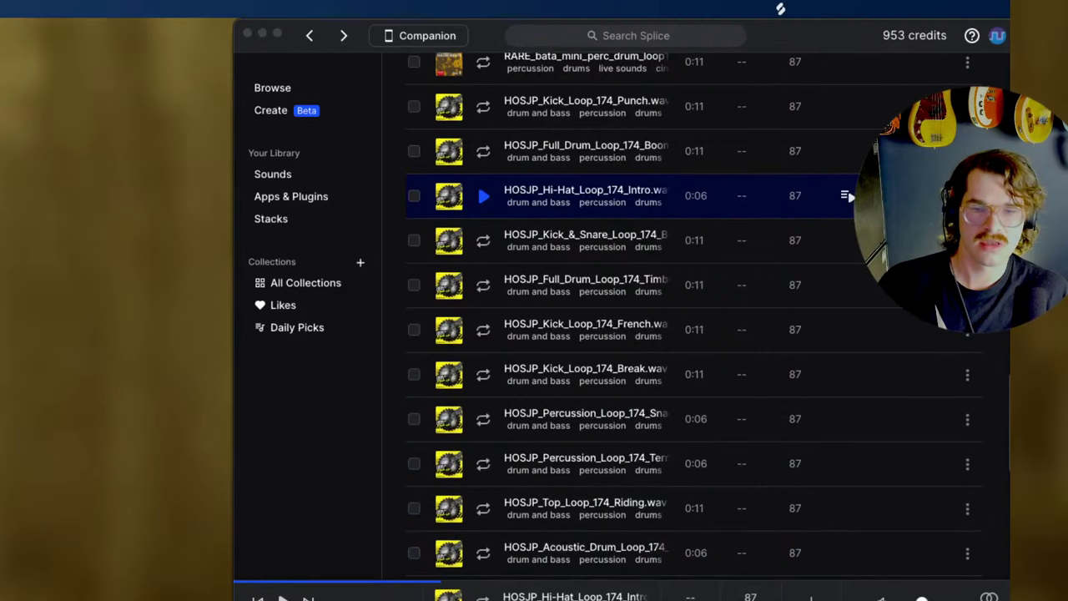
pyautogui.click(483, 240)
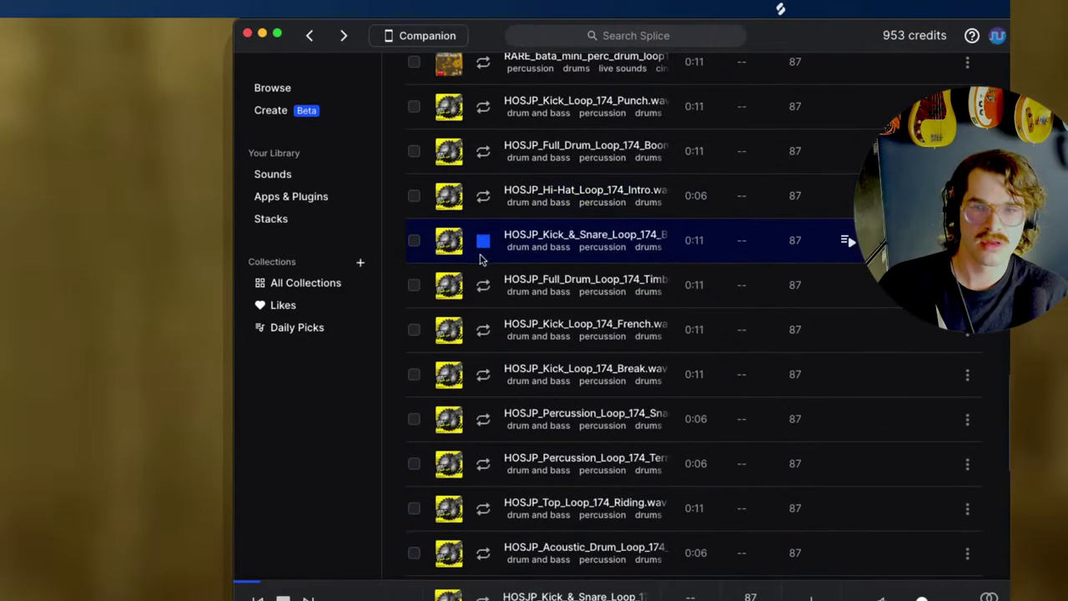
pyautogui.click(483, 284)
pyautogui.click(484, 330)
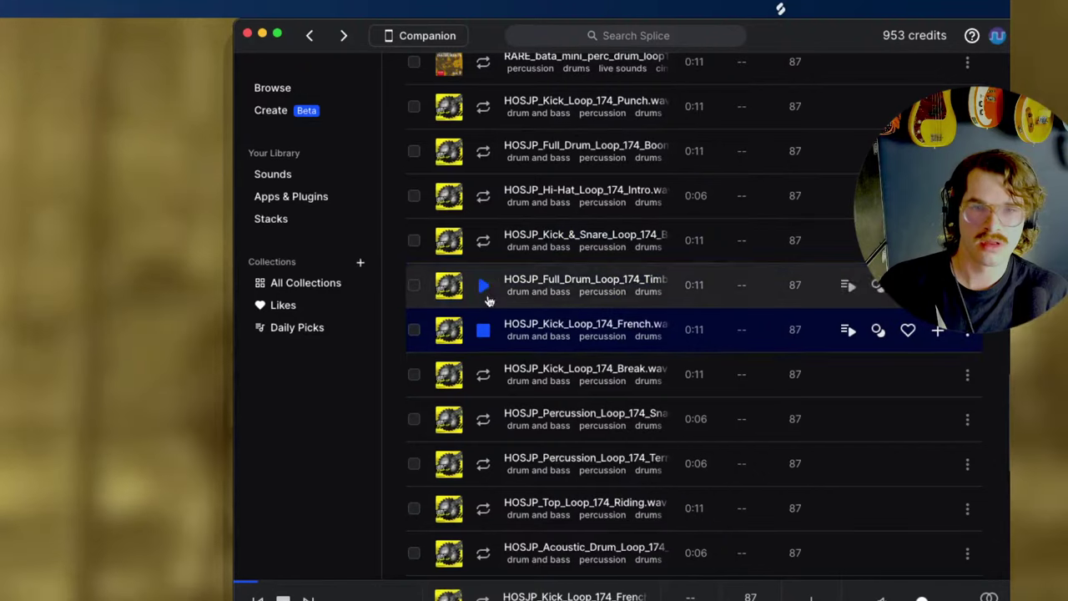
pyautogui.click(483, 375)
pyautogui.click(483, 419)
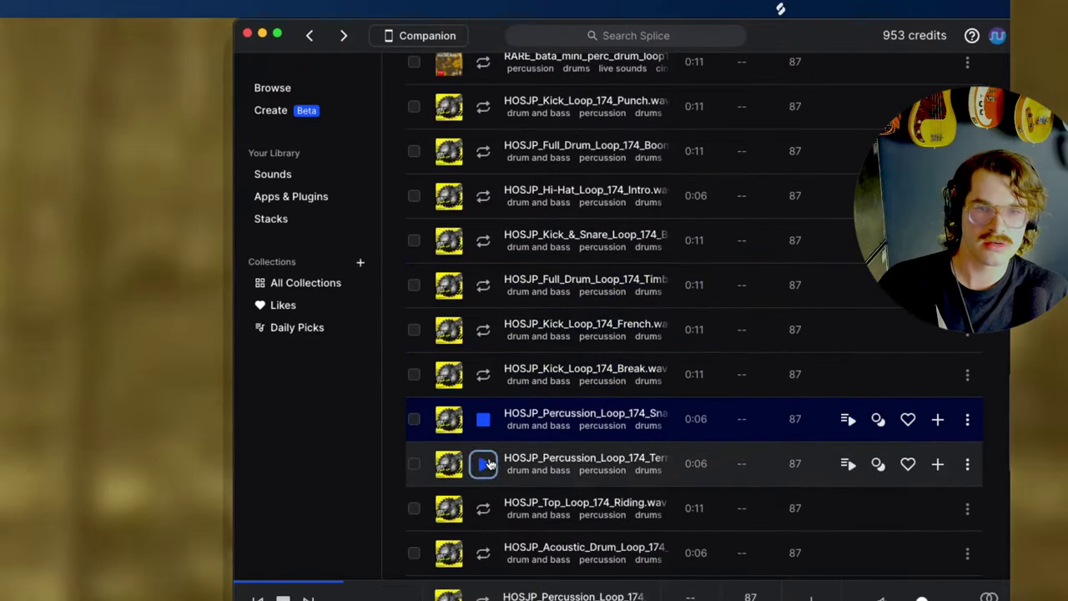
pyautogui.click(484, 463)
pyautogui.scroll(-3, 511, 437)
pyautogui.scroll(-3, 511, 436)
pyautogui.click(484, 328)
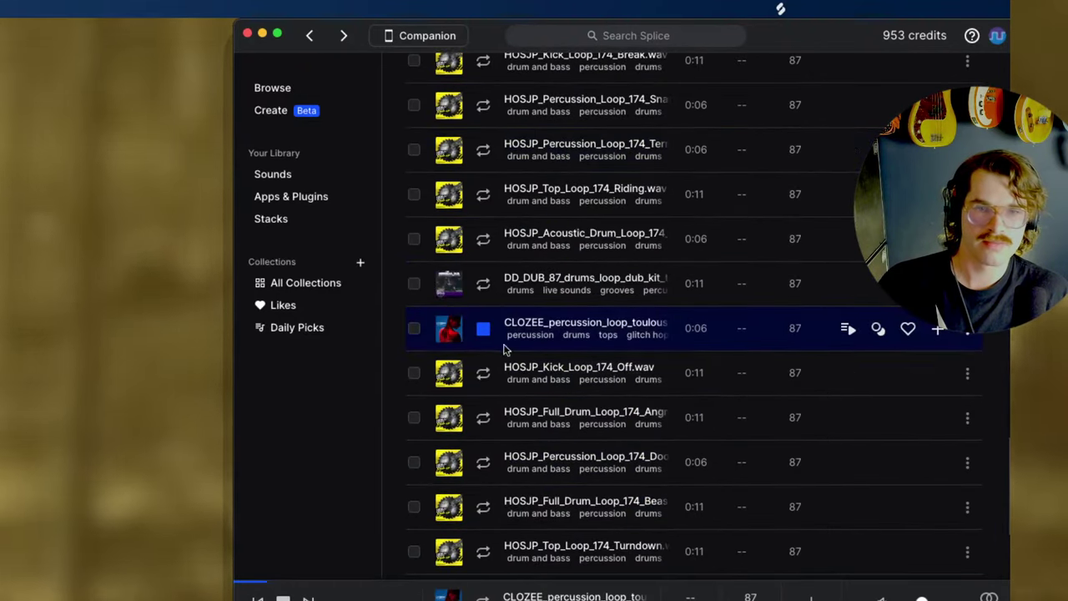
# Go to page 2 of the results and audition its first four loops, starting with dbt_drum_87_bacardi_perc.wav.
pyautogui.scroll(-4, 501, 355)
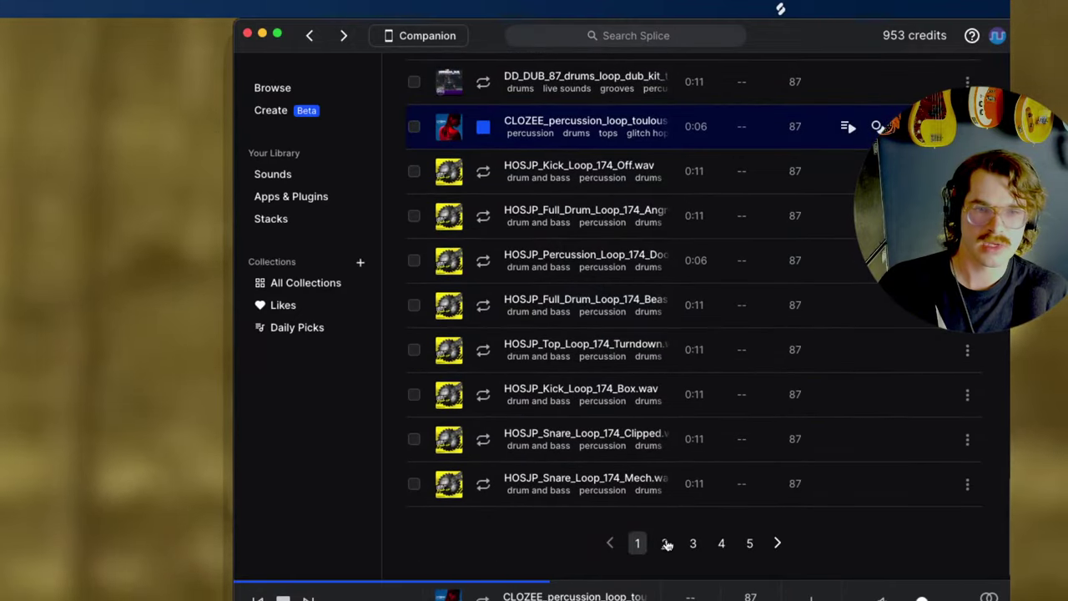
pyautogui.click(667, 544)
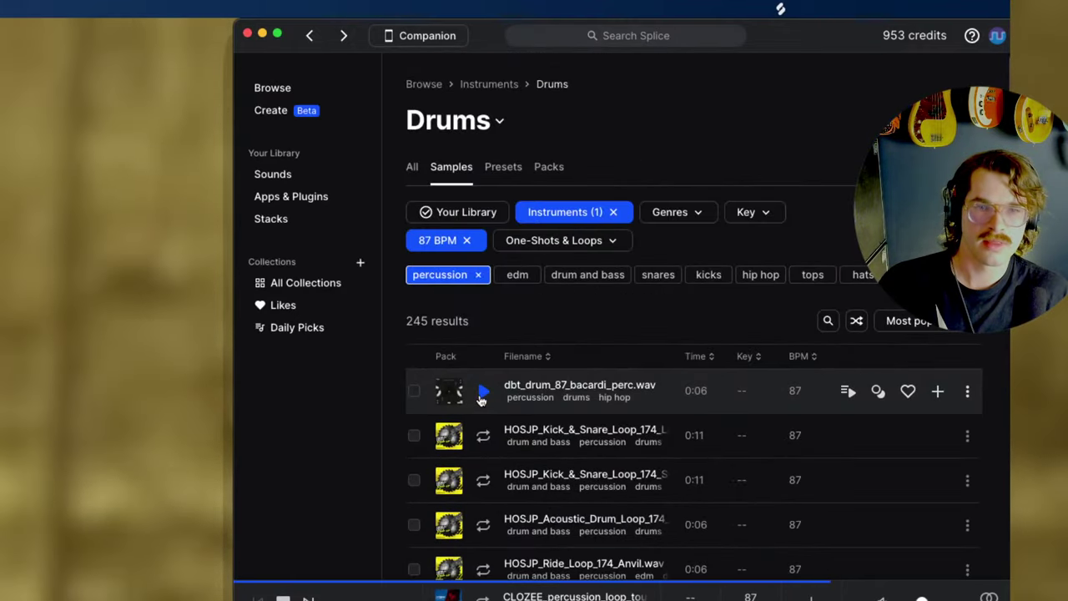
pyautogui.click(482, 391)
pyautogui.scroll(-1, 480, 405)
pyautogui.click(483, 417)
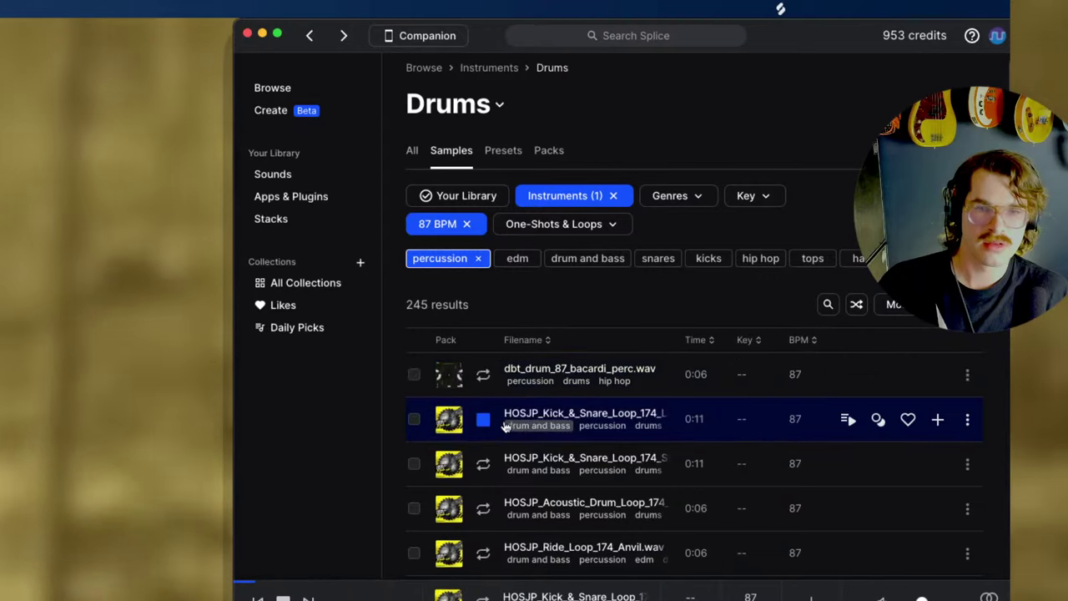
pyautogui.scroll(-2, 505, 426)
pyautogui.click(484, 380)
pyautogui.click(486, 424)
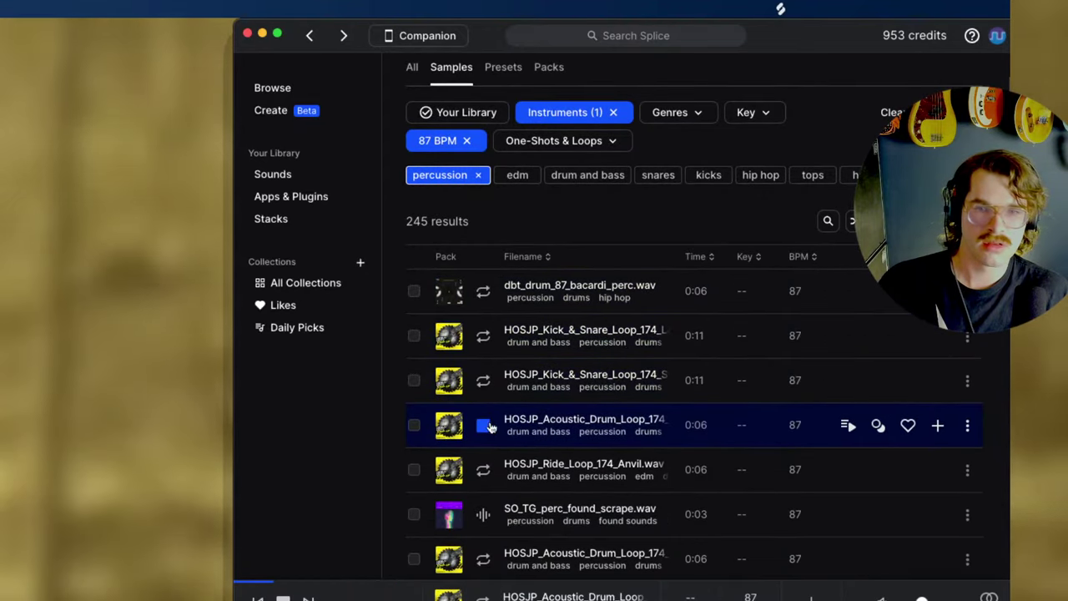
# Preview HOSJP_Ride_Loop_174_Anvil.wav repeatedly and stop its playback.
pyautogui.click(483, 469)
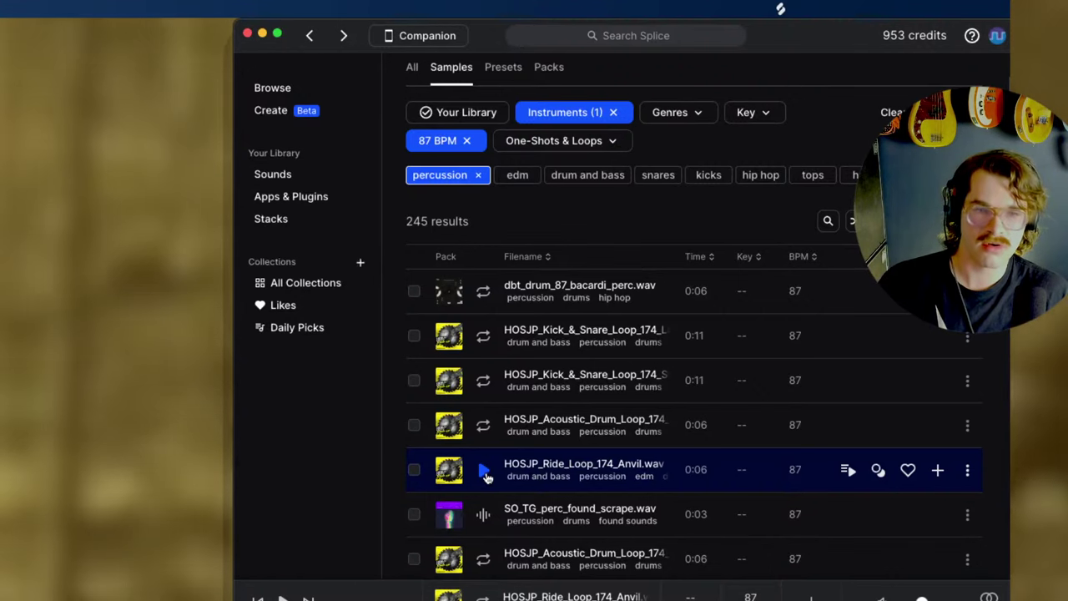
pyautogui.click(486, 474)
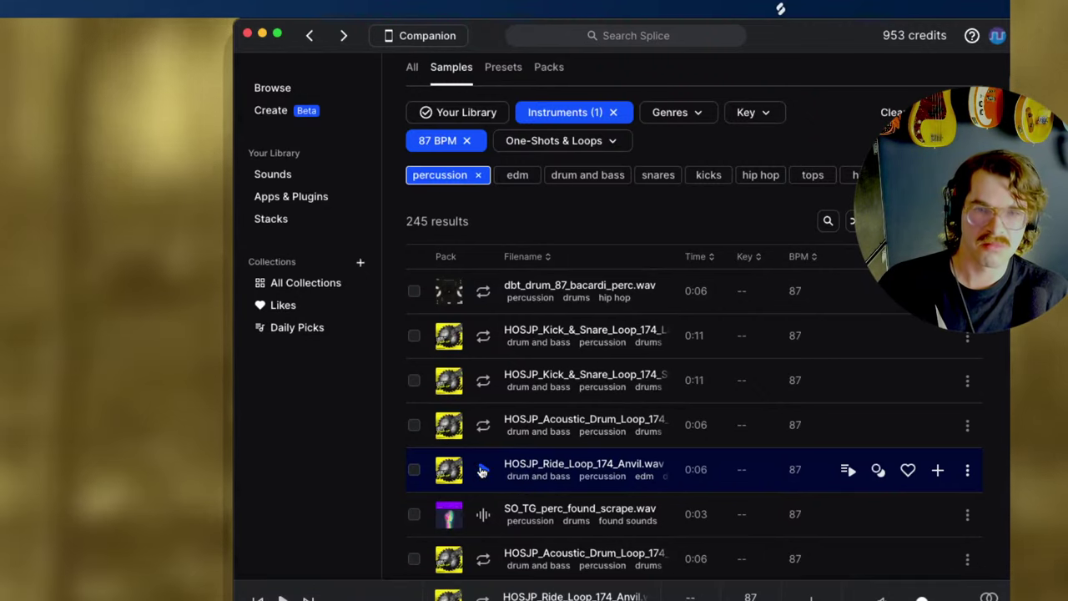
pyautogui.click(483, 470)
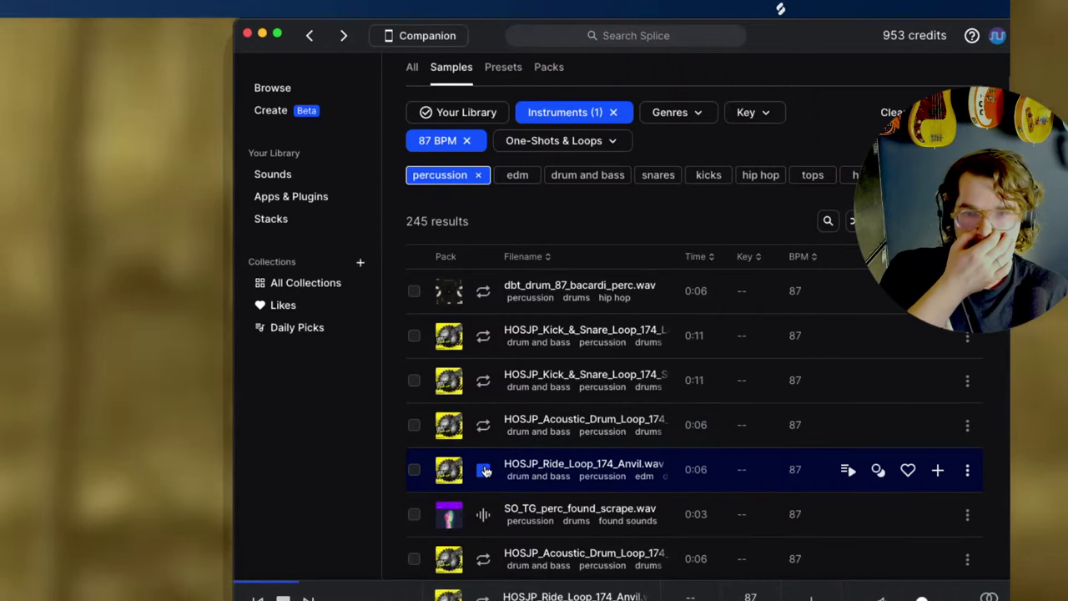
pyautogui.click(484, 470)
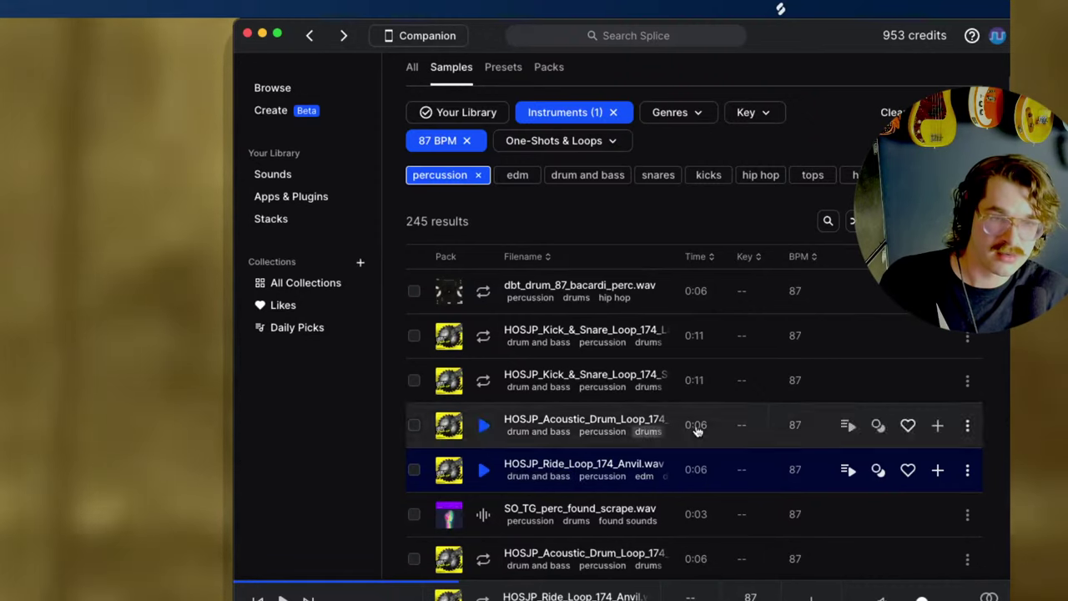
# Add HOSJP_Ride_Loop_174_Anvil.wav to the likes and library, and show the library's sounds with the Splice window moved aside.
pyautogui.click(909, 470)
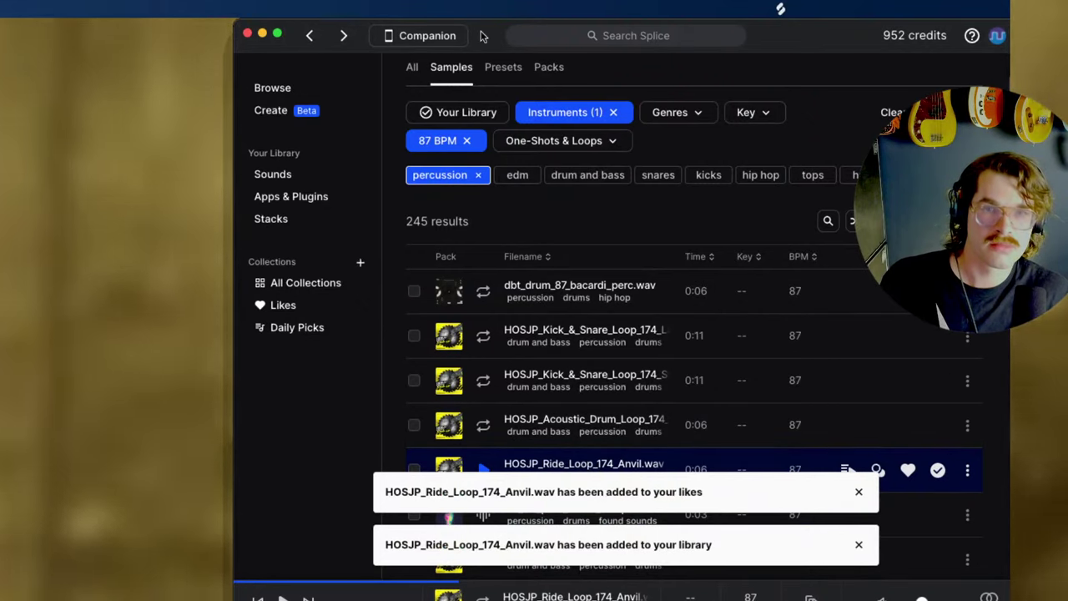
pyautogui.moveTo(482, 35); pyautogui.dragTo(932, 35)
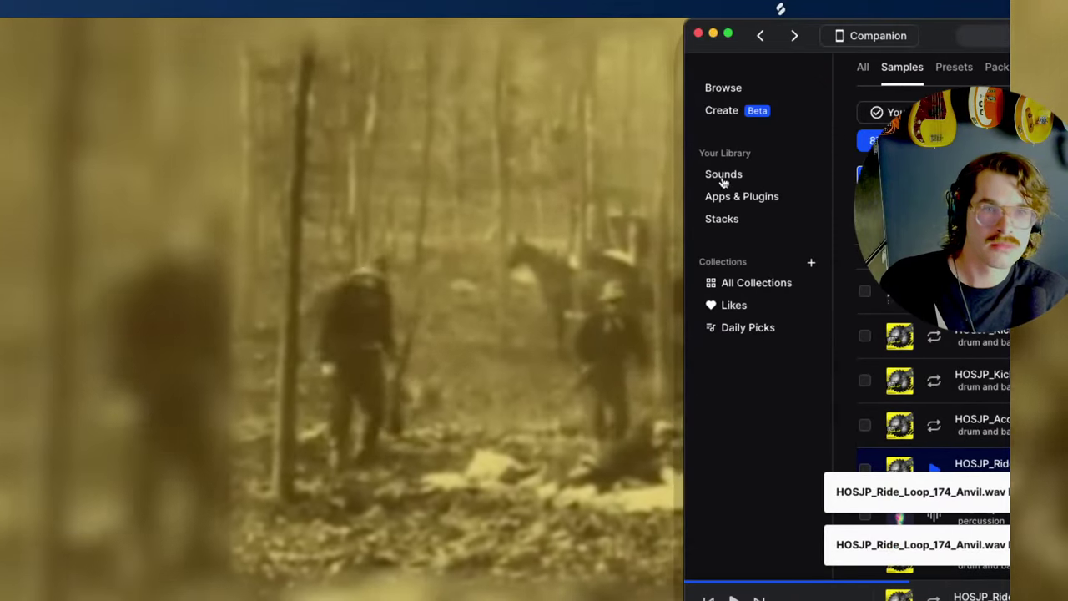
pyautogui.click(723, 179)
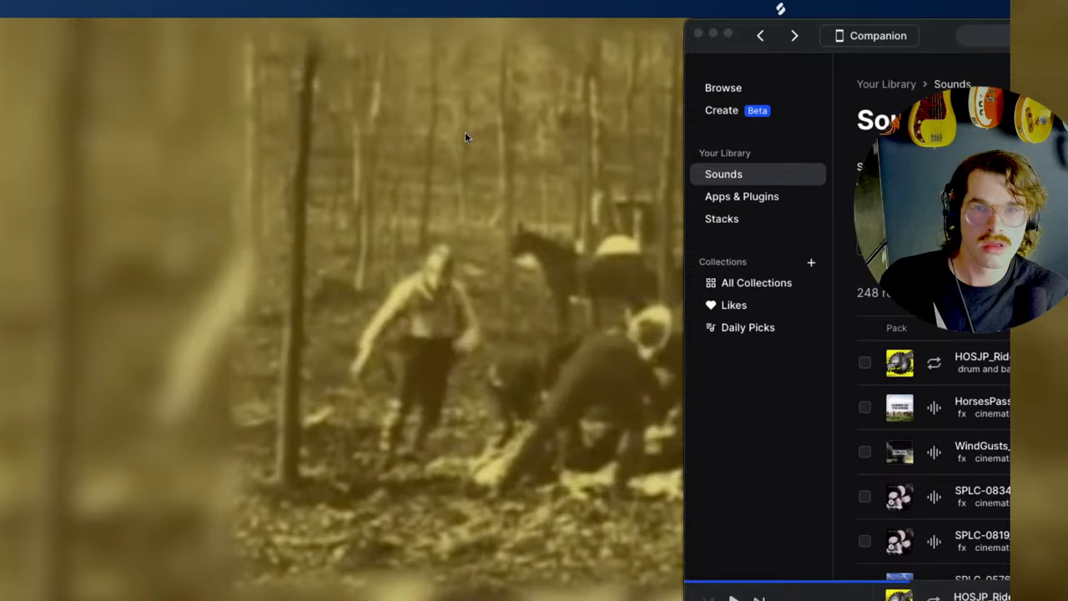
# Add HOSJP_Ride_Loop_174_Anvil as a new track at bar 1, loop it to about bar 11, and set its level to -13.0 dB.
pyautogui.click(398, 129)
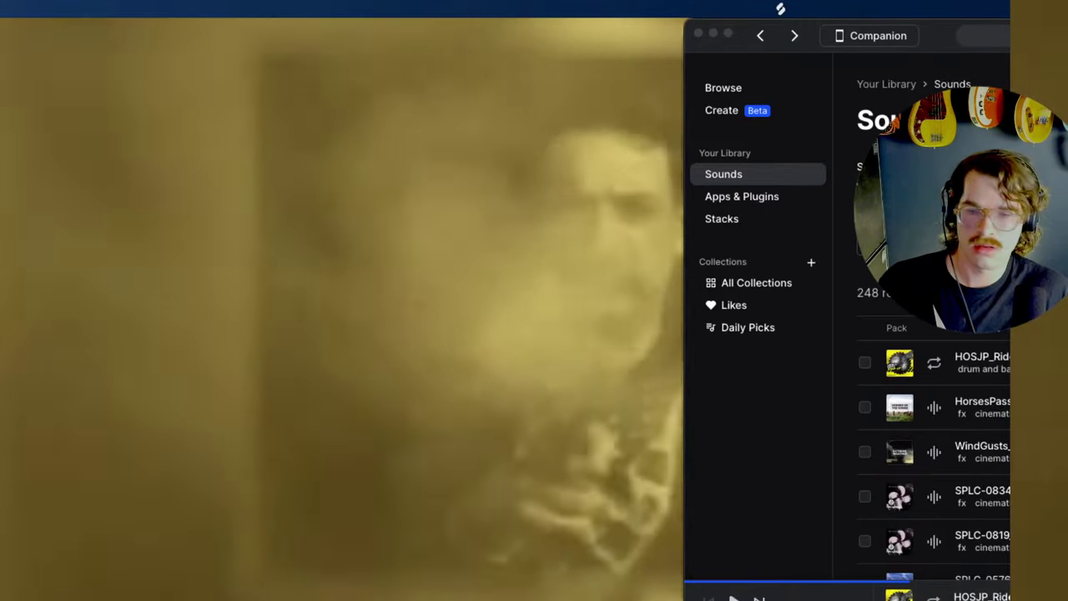
pyautogui.moveTo(934, 365); pyautogui.dragTo(639, 585)
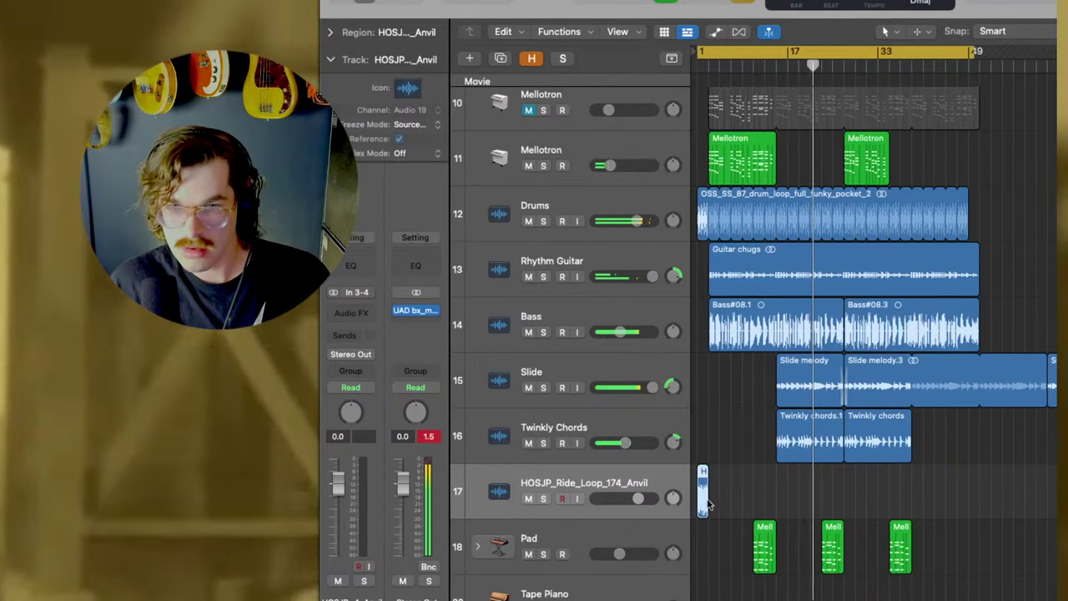
pyautogui.moveTo(711, 480); pyautogui.dragTo(753, 484)
pyautogui.moveTo(638, 499); pyautogui.dragTo(615, 498)
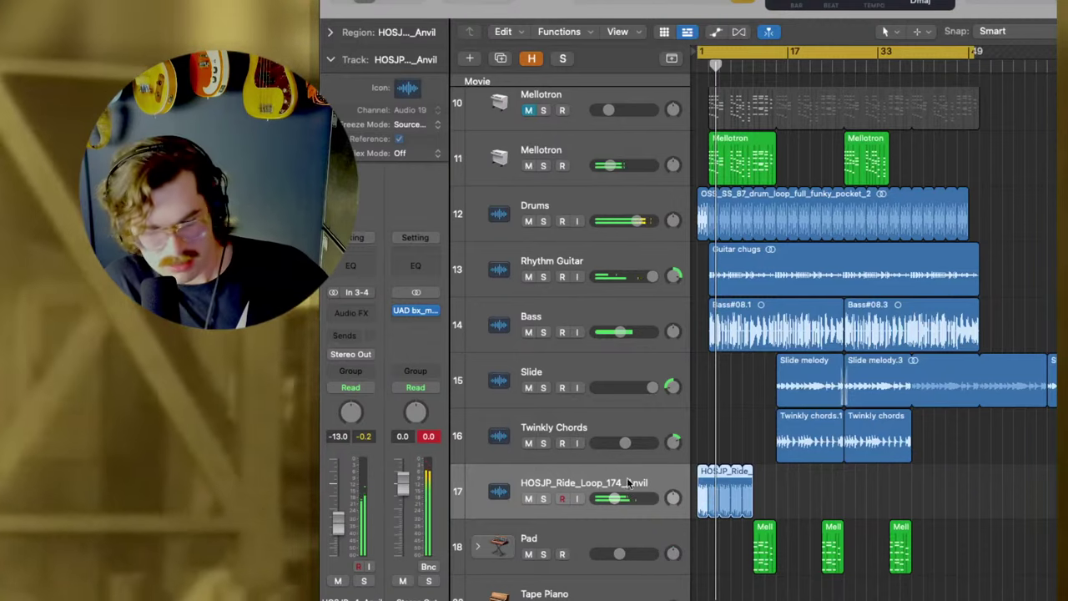
# Insert the Little AlterBoy plug-in on the ride loop's channel in the mixer and move its window aside.
pyautogui.press('x')
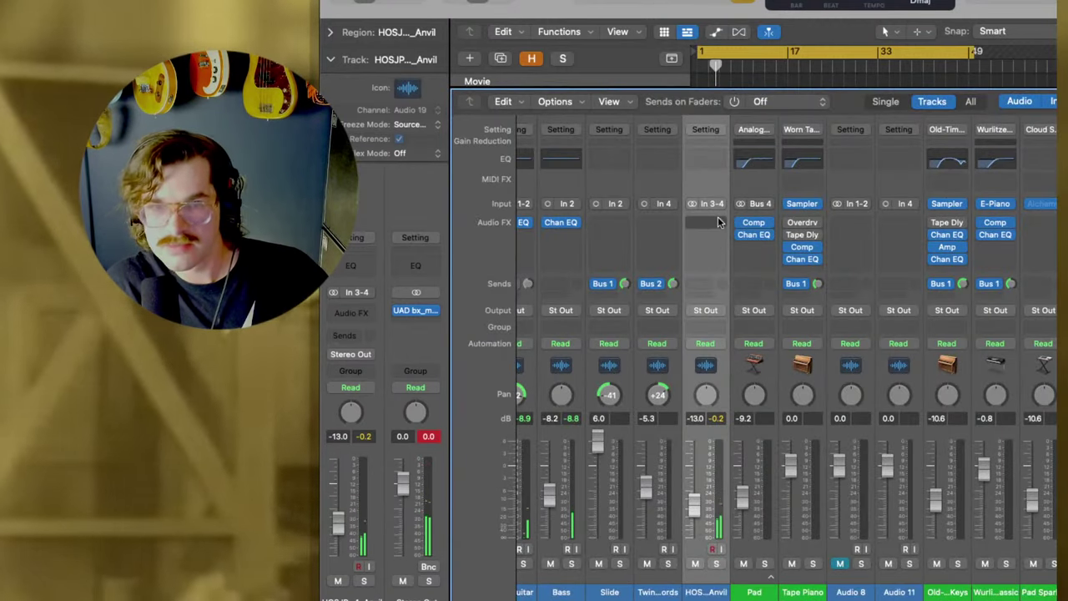
pyautogui.click(718, 219)
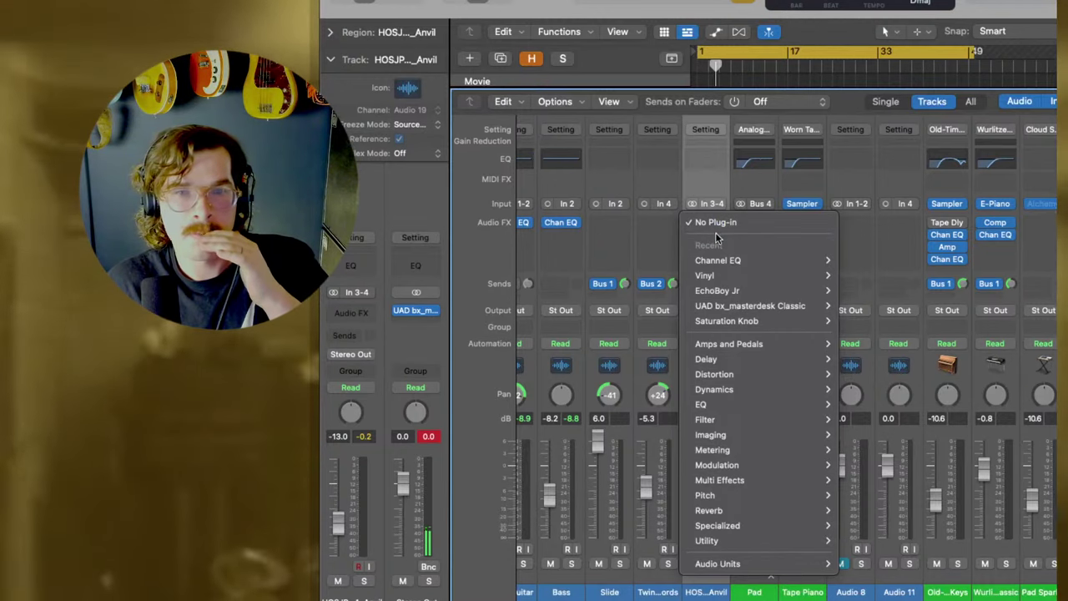
pyautogui.moveTo(779, 565)
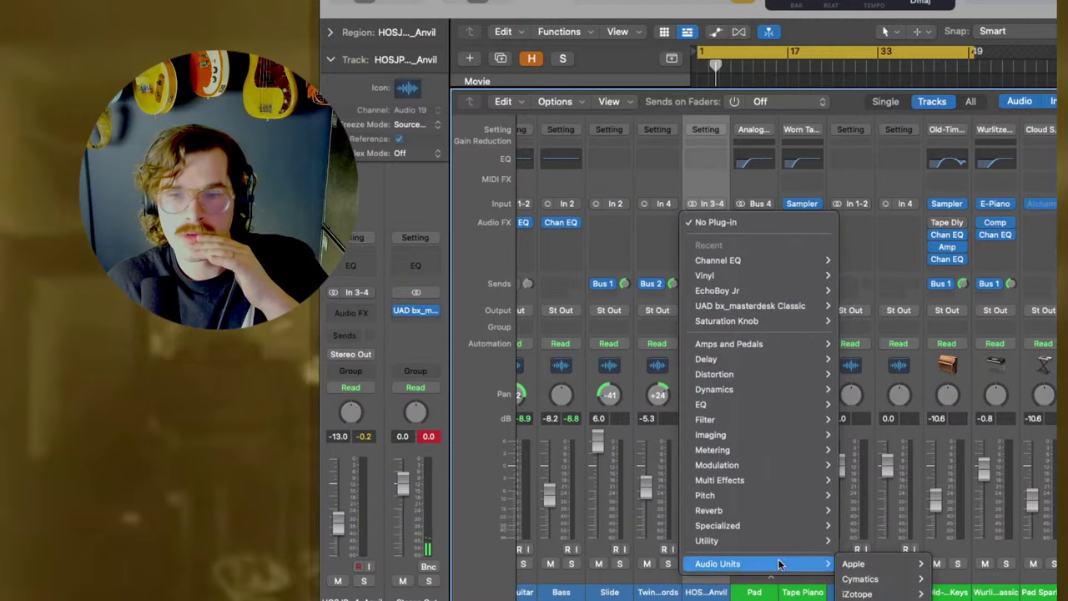
pyautogui.moveTo(868, 593)
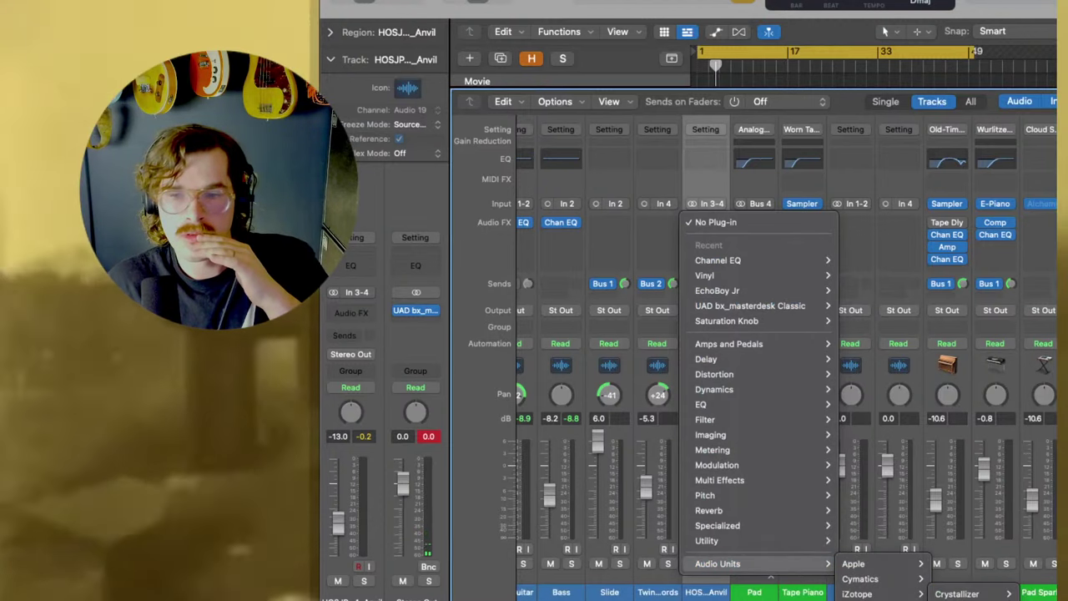
pyautogui.click(957, 597)
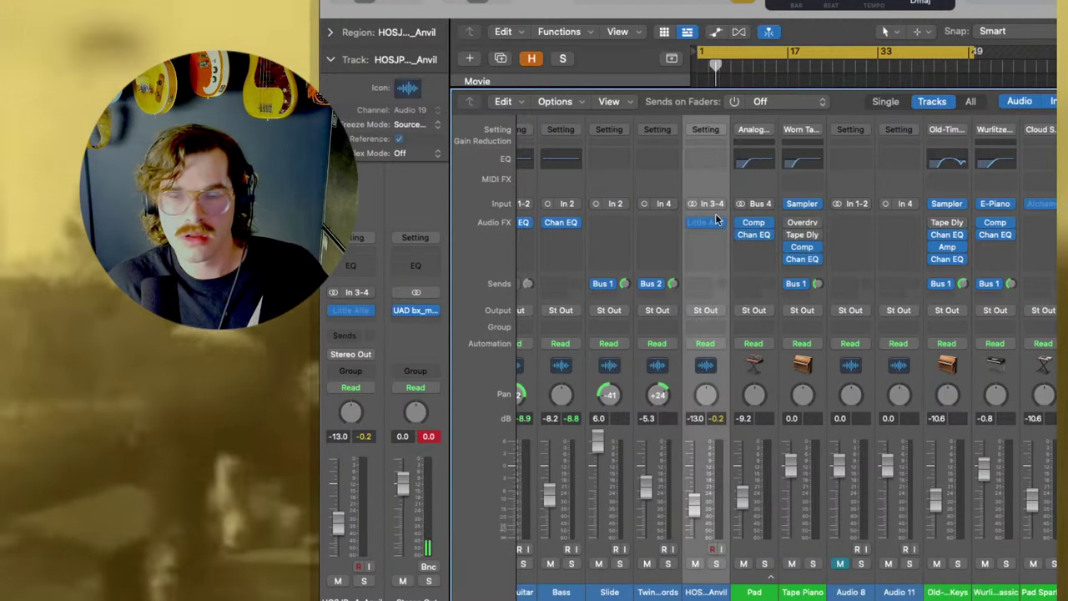
pyautogui.moveTo(552, 148); pyautogui.dragTo(891, 113)
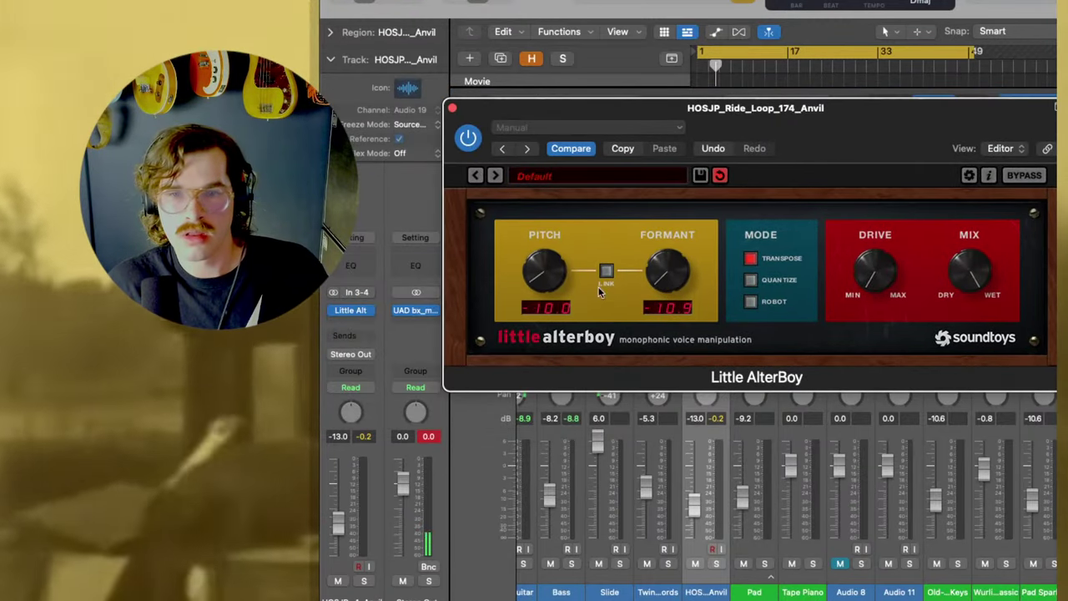
# During playback, link Little AlterBoy's pitch and formant at -12.0, raise the ride loop to -5.2 dB, and hide the plug-in window.
pyautogui.press('space')
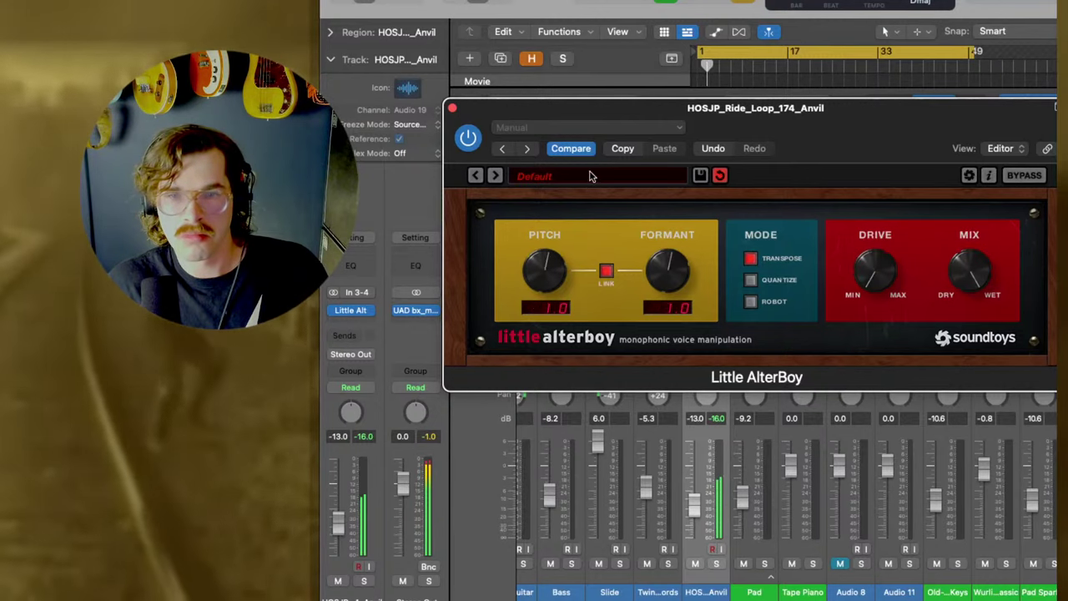
pyautogui.moveTo(543, 269); pyautogui.dragTo(541, 276)
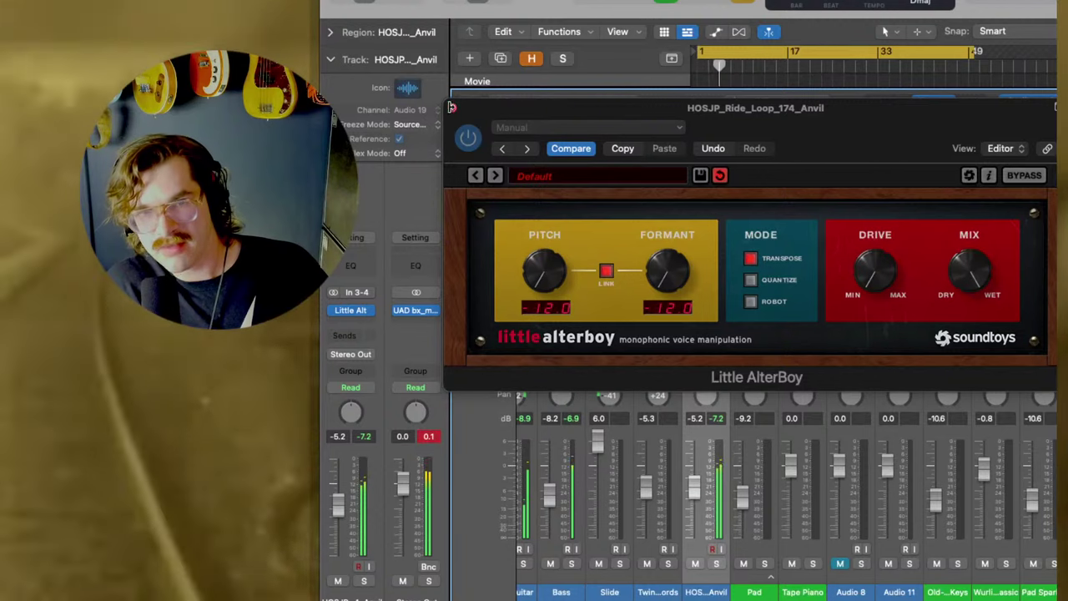
pyautogui.press('v')
# Add a send from the ride loop's channel to the Bus 1 reverb at -1.2 dB.
pyautogui.click(707, 234)
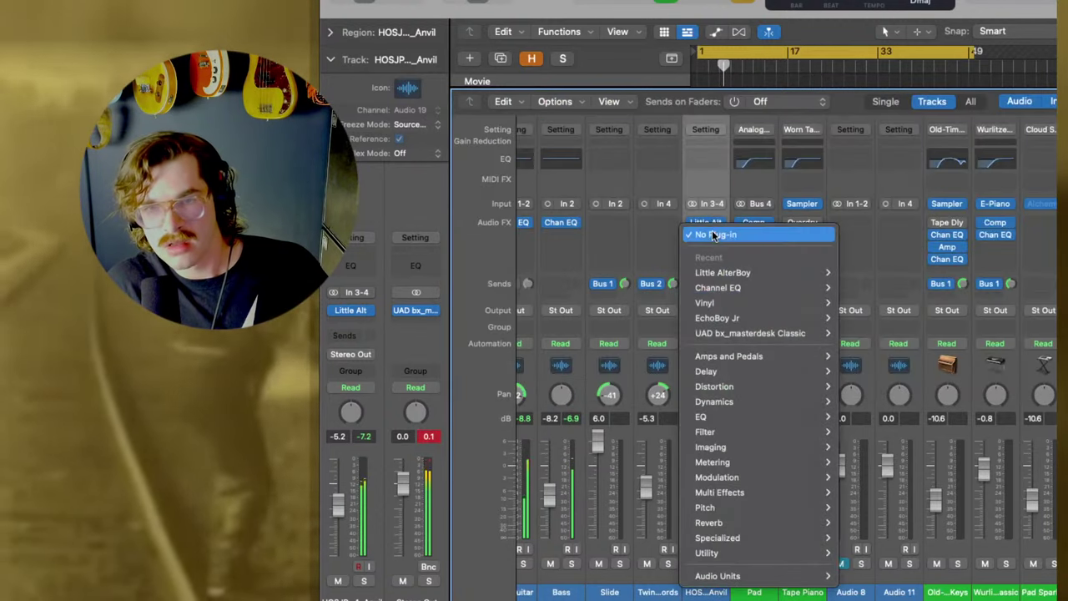
pyautogui.press('Escape')
pyautogui.click(696, 286)
pyautogui.moveTo(717, 306)
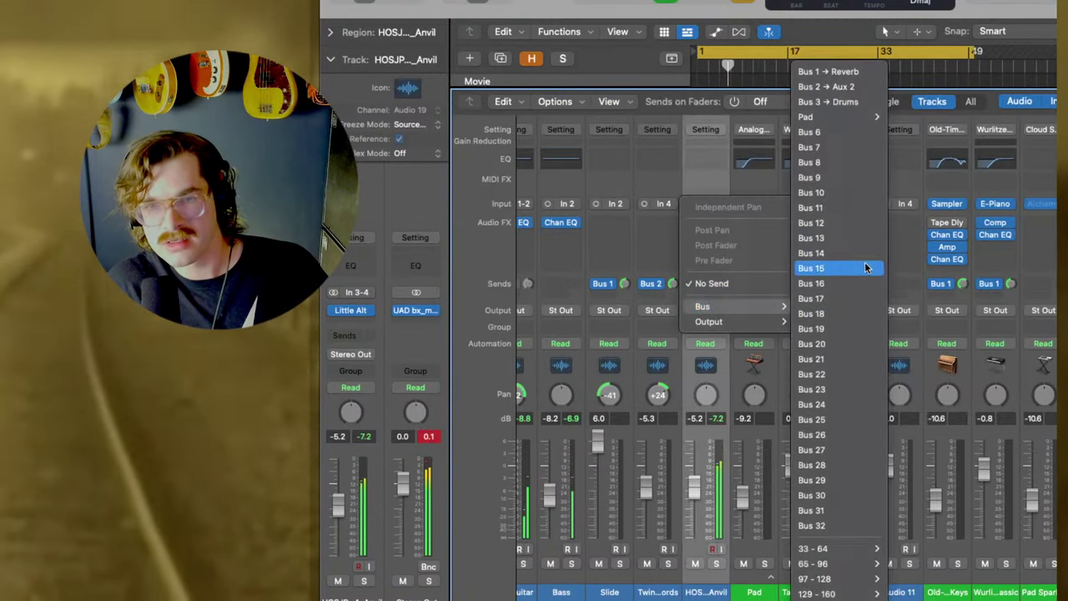
pyautogui.click(843, 71)
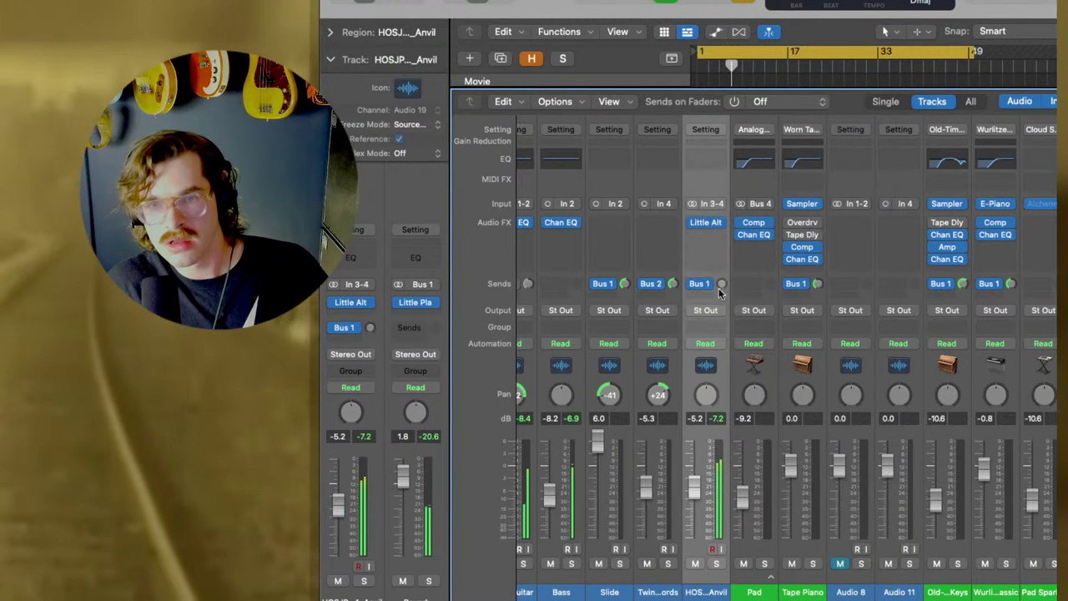
pyautogui.moveTo(720, 284); pyautogui.dragTo(720, 260)
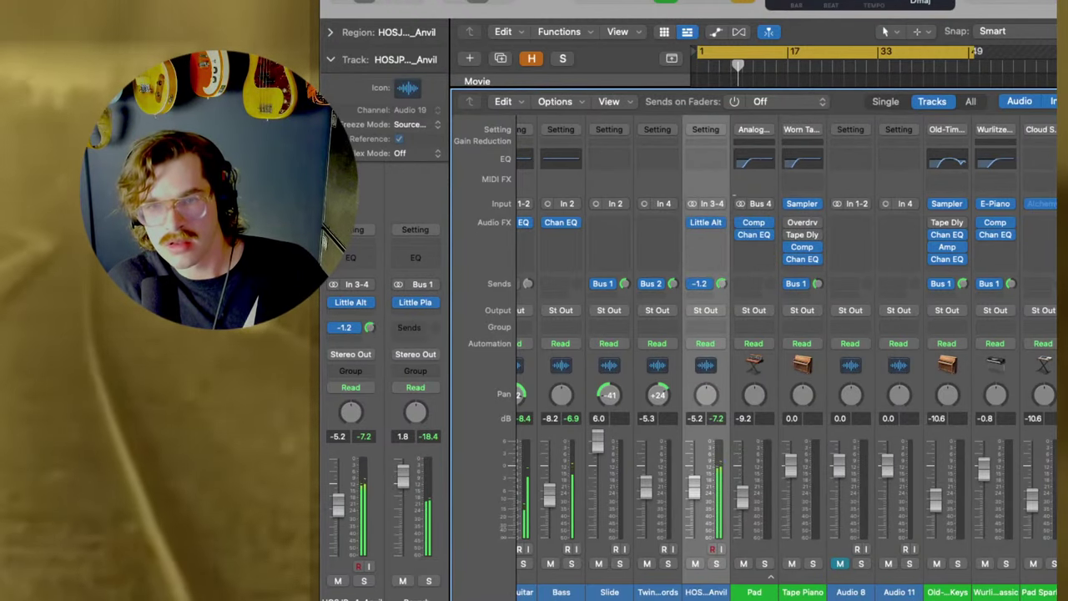
# Add a Channel EQ to the ride loop and cut its lows with the low shelf at 585 Hz and -23.8 dB.
pyautogui.doubleClick(713, 154)
pyautogui.moveTo(577, 183); pyautogui.dragTo(808, 138)
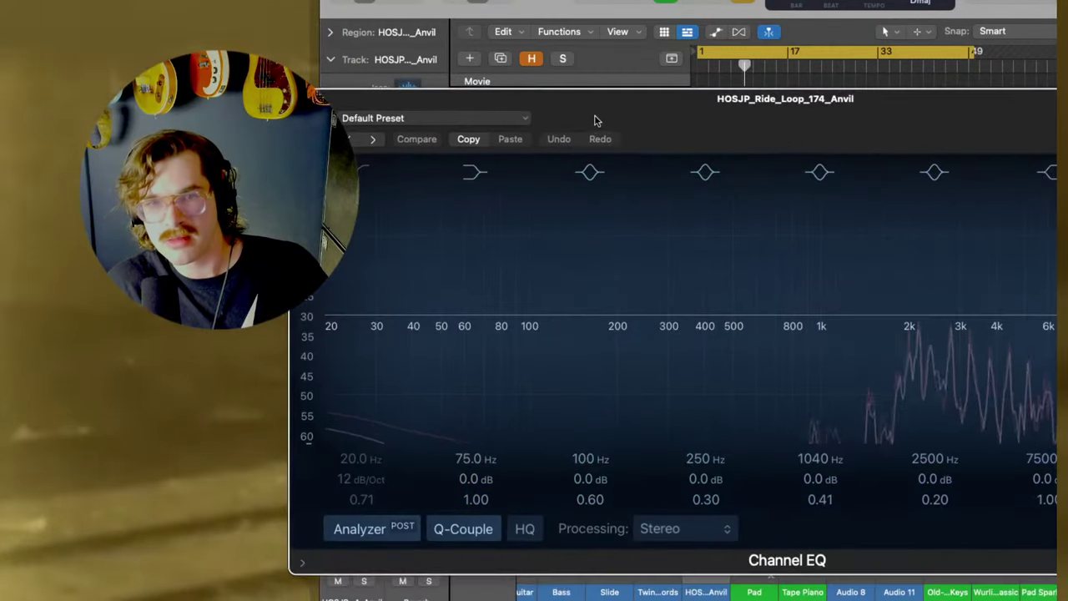
pyautogui.moveTo(596, 119); pyautogui.dragTo(732, 115)
pyautogui.click(495, 167)
pyautogui.moveTo(629, 315); pyautogui.dragTo(890, 405)
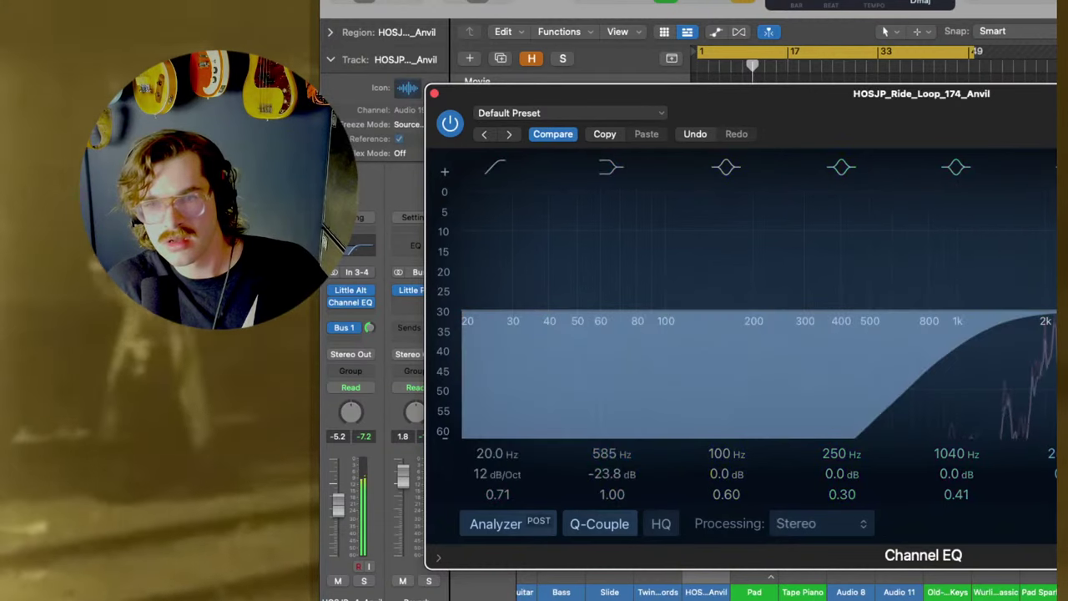
pyautogui.click(434, 93)
pyautogui.press('x')
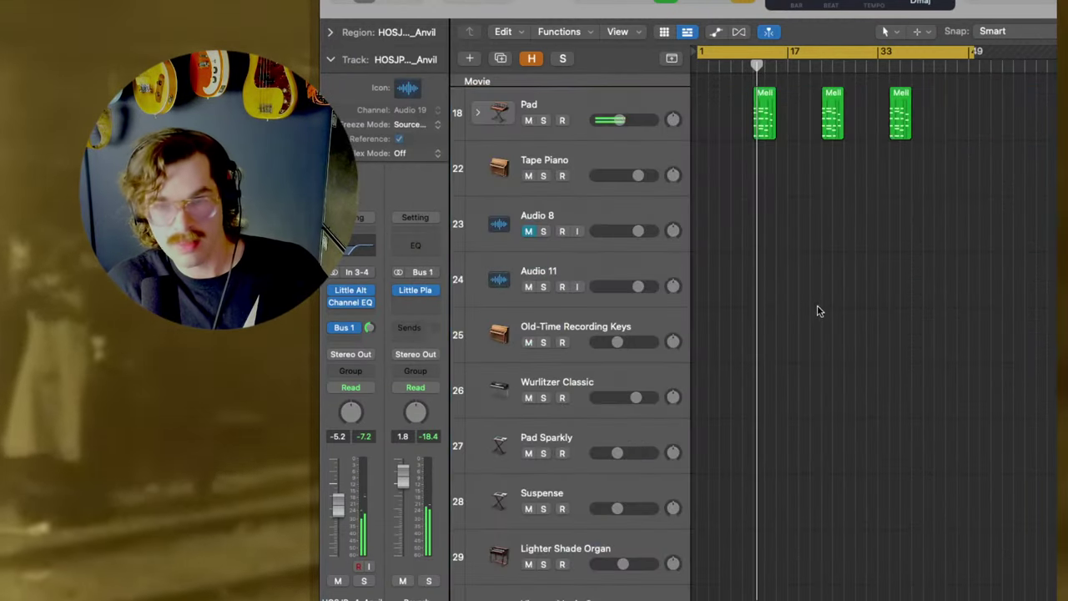
# Play the song from the start to hear the ride loop in the mix, and replay it with the ride loop track soloed.
pyautogui.scroll(3, 778, 275)
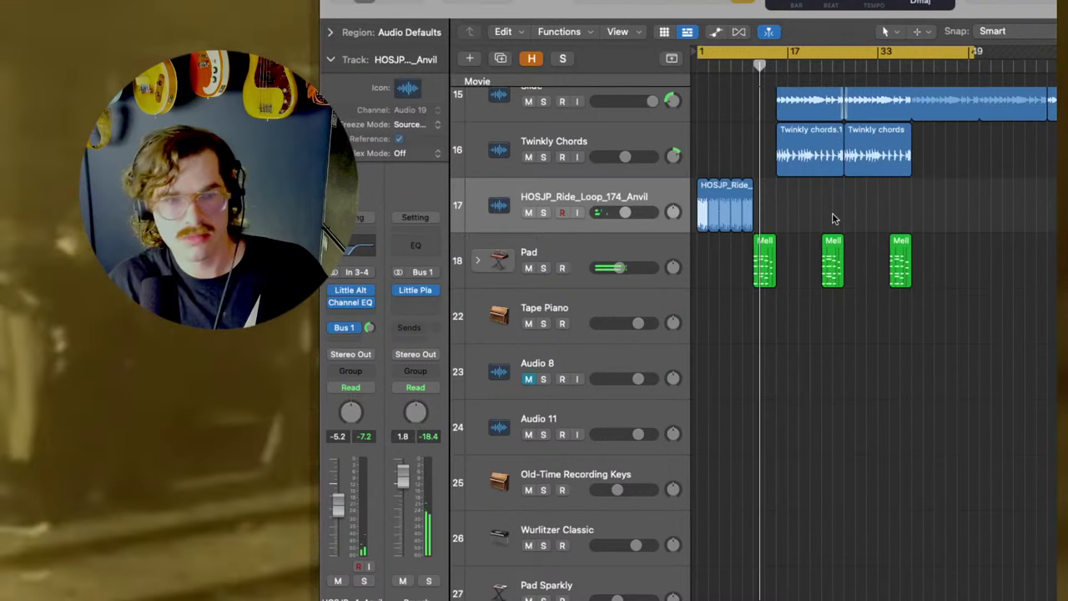
pyautogui.press('Return')
pyautogui.press('space')
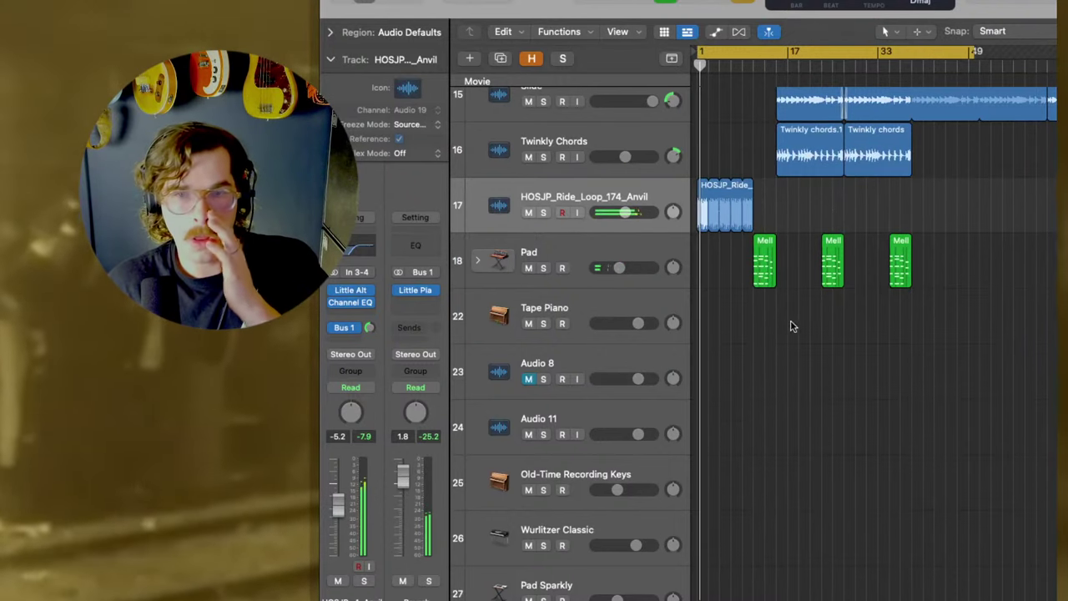
pyautogui.scroll(3, 826, 321)
pyautogui.scroll(6, 807, 301)
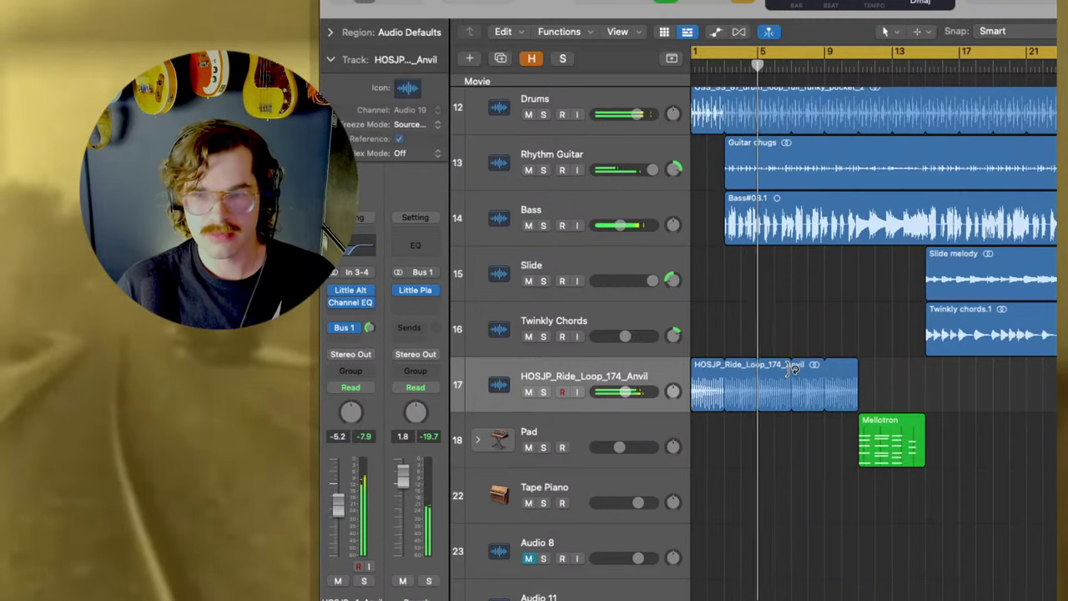
pyautogui.click(543, 392)
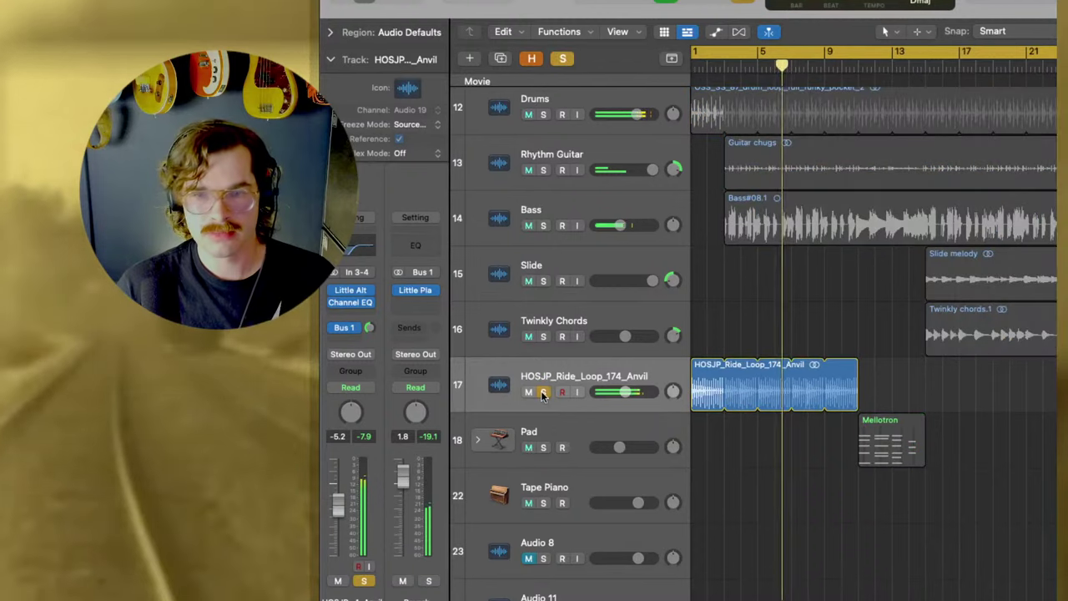
pyautogui.press('Return')
# Insert EchoBoy Jr after the Channel EQ on the ride loop's channel and set its echo time to a 1/16 note.
pyautogui.press('x')
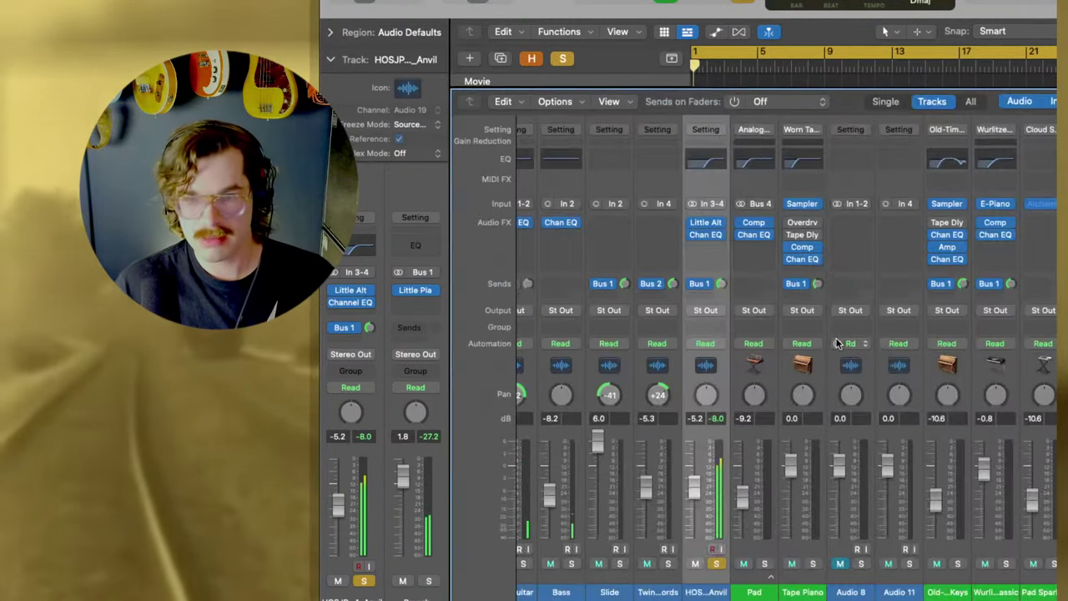
pyautogui.click(705, 246)
pyautogui.moveTo(734, 588)
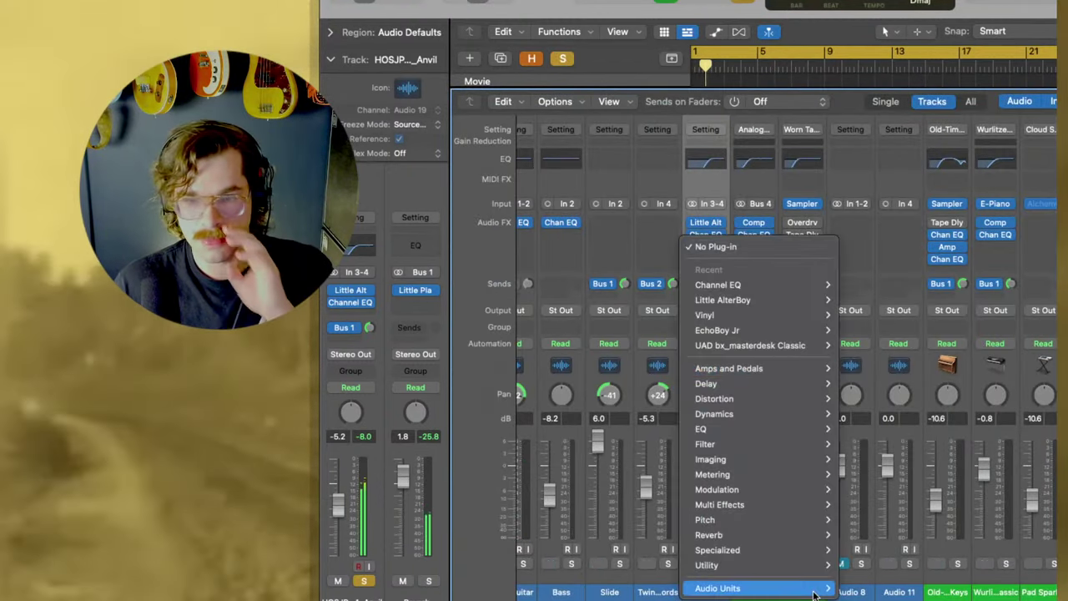
pyautogui.moveTo(860, 594)
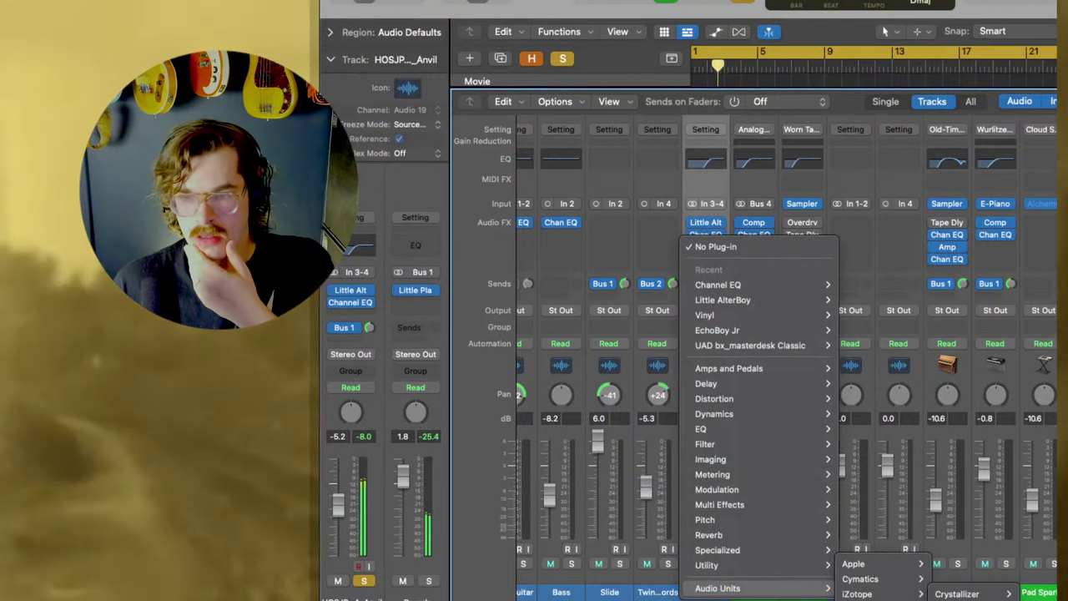
pyautogui.click(717, 329)
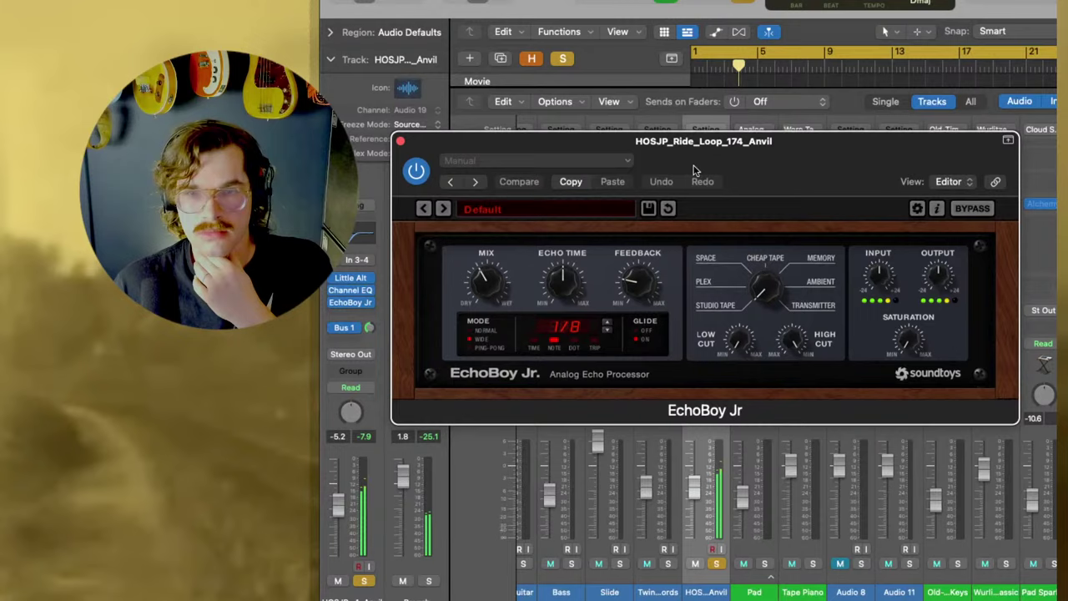
pyautogui.moveTo(694, 170); pyautogui.dragTo(790, 156)
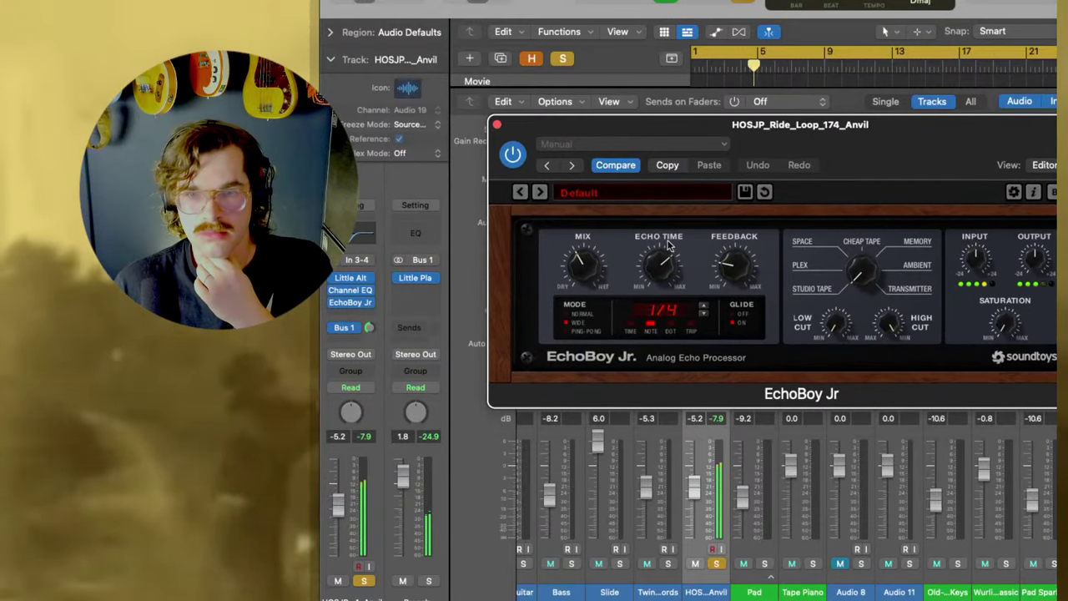
pyautogui.moveTo(670, 243); pyautogui.dragTo(643, 253)
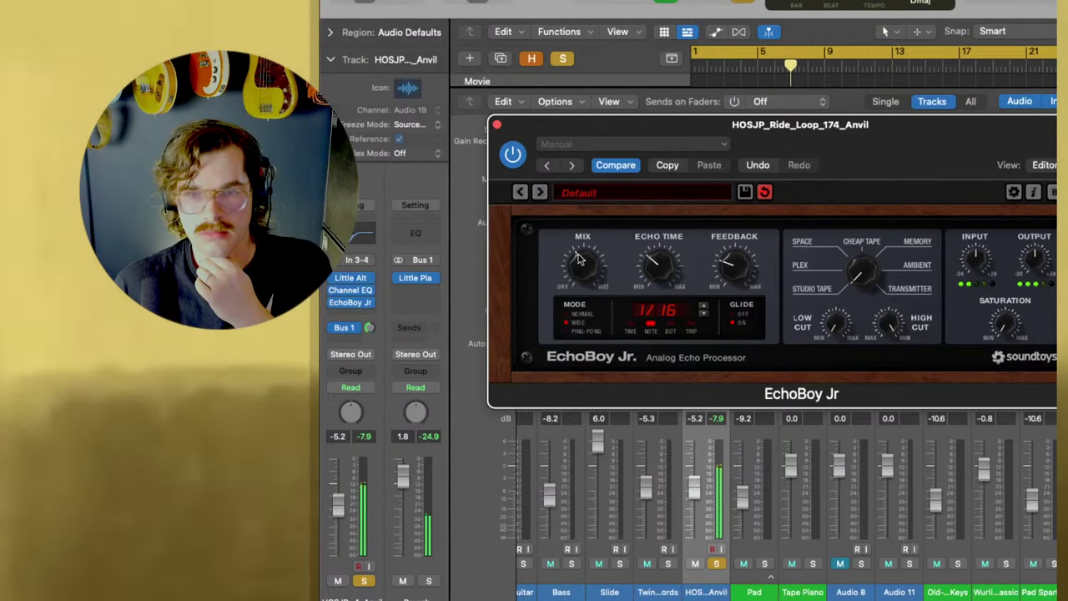
pyautogui.click(568, 333)
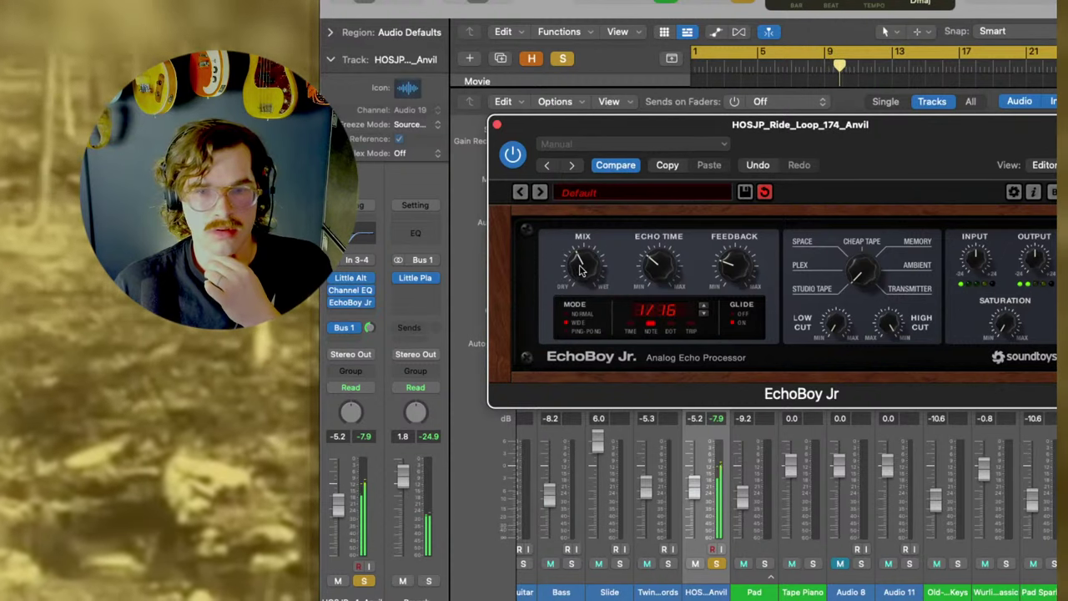
# Take the ride loop out of solo and set its track level to -12.0 dB against the full mix, with EchoBoy Jr closed.
pyautogui.press('x')
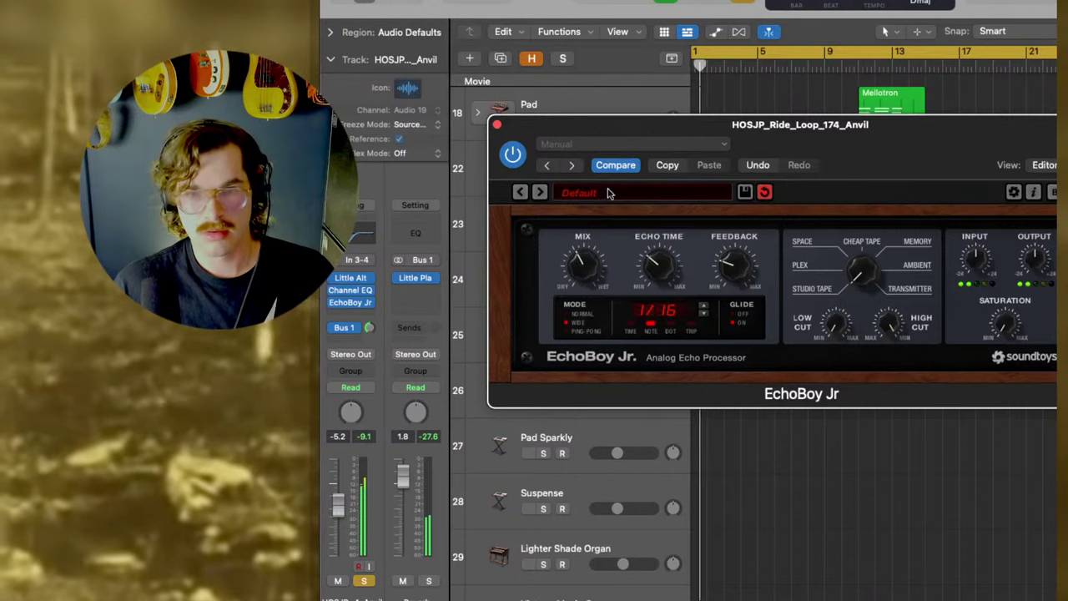
pyautogui.moveTo(619, 136); pyautogui.dragTo(1015, 158)
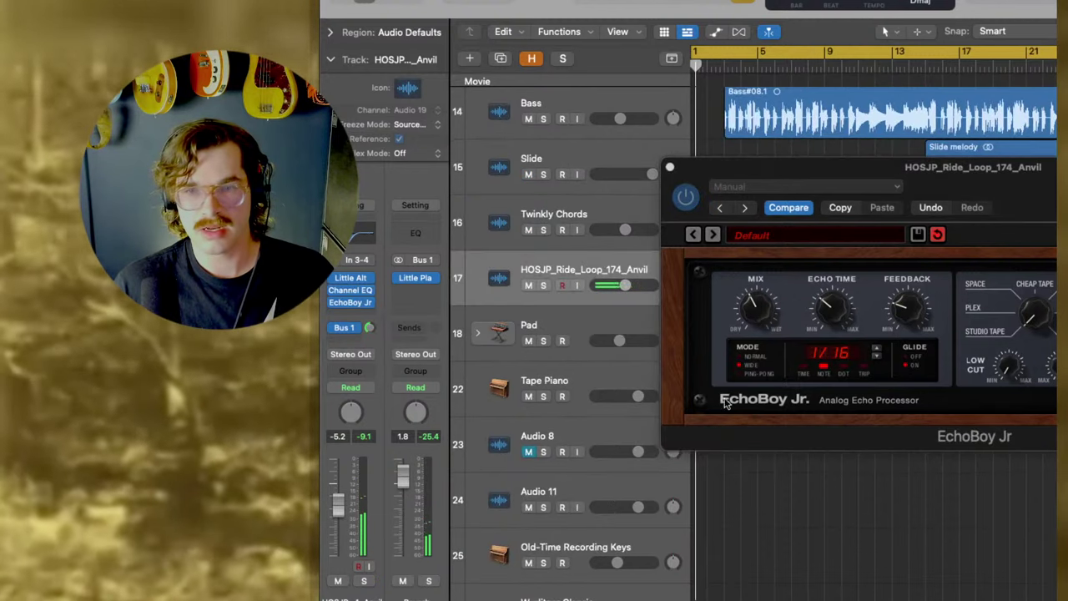
pyautogui.moveTo(622, 289); pyautogui.dragTo(614, 285)
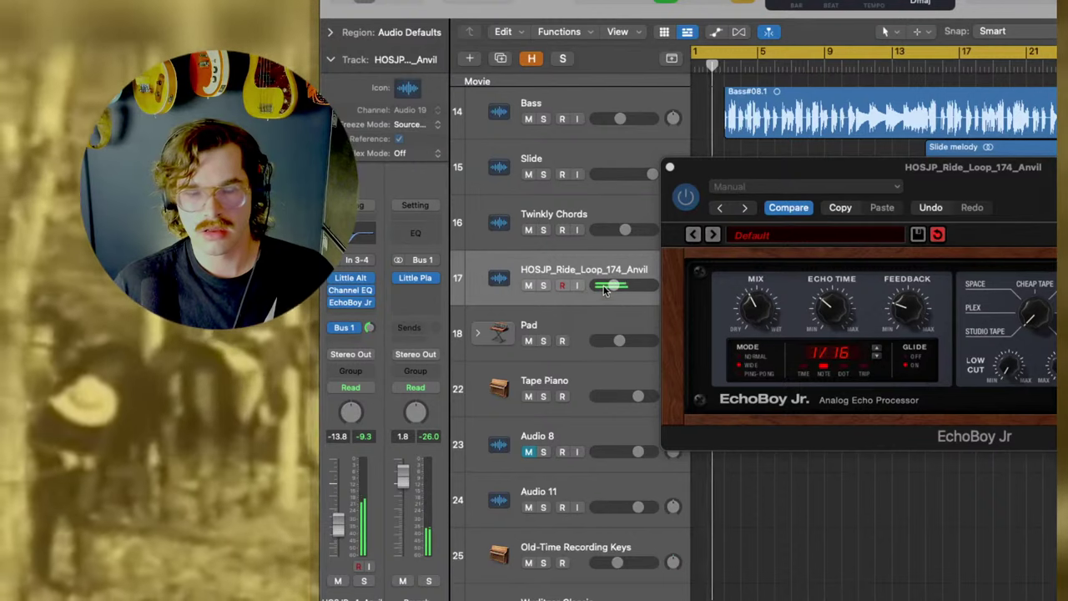
pyautogui.press('x')
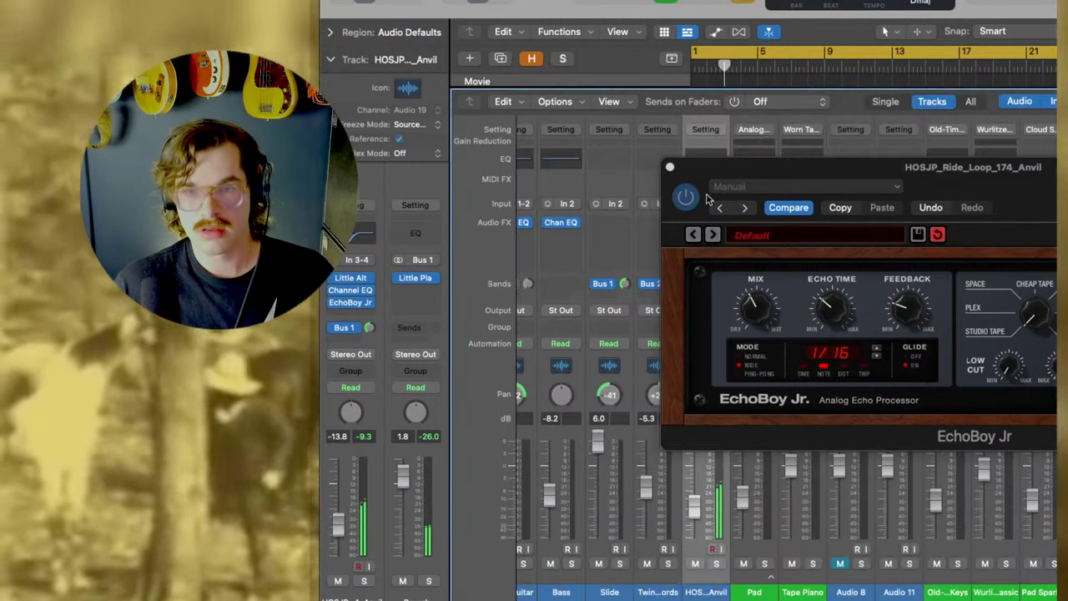
pyautogui.click(669, 168)
pyautogui.press('x')
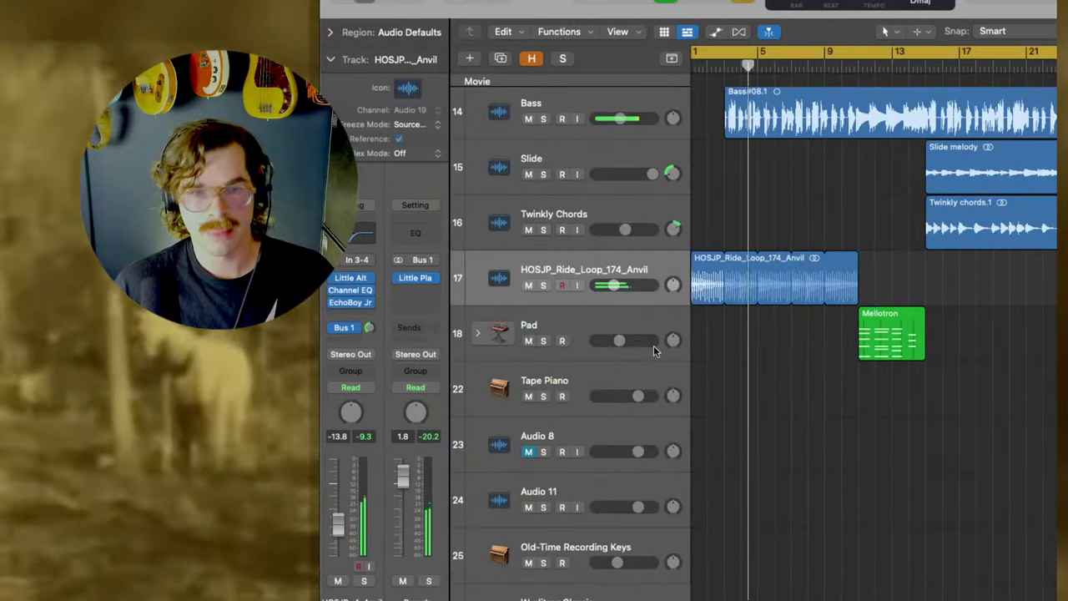
pyautogui.moveTo(612, 285); pyautogui.dragTo(616, 285)
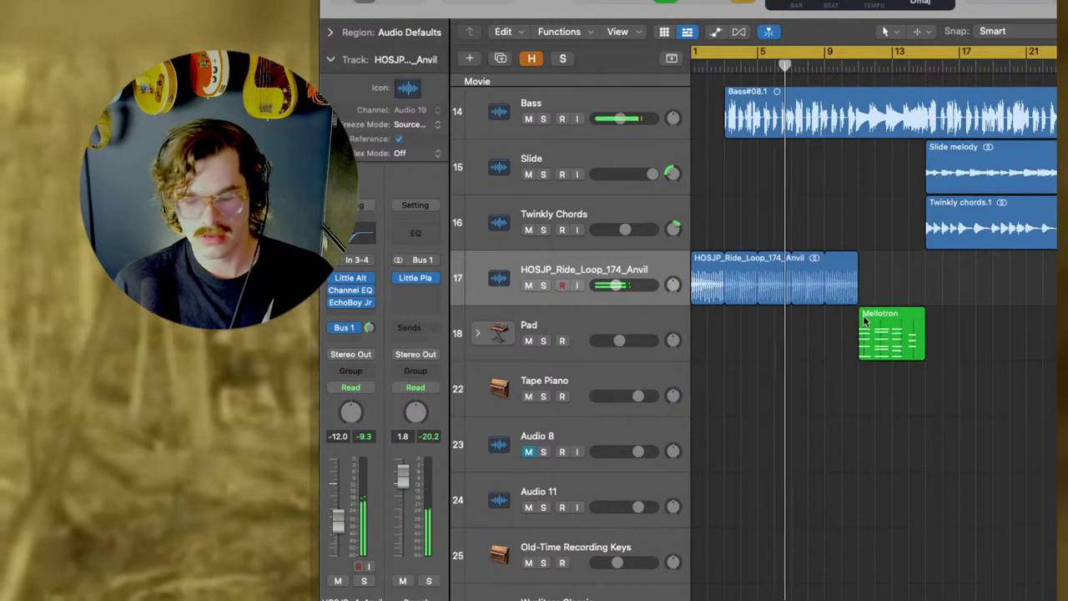
# Copy the ride loop region to the start of the first Slide melody region and shorten the copy to end where the pad region begins.
pyautogui.press('super+Left')
pyautogui.click(705, 276)
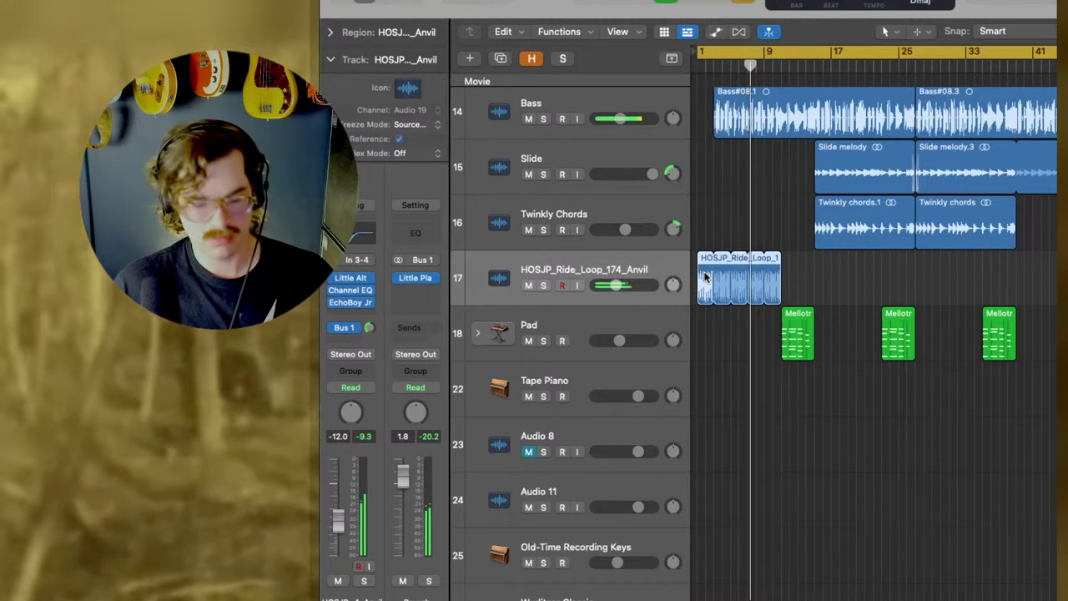
pyautogui.moveTo(705, 276); pyautogui.dragTo(823, 279)
pyautogui.moveTo(901, 278); pyautogui.dragTo(883, 278)
pyautogui.click(866, 348)
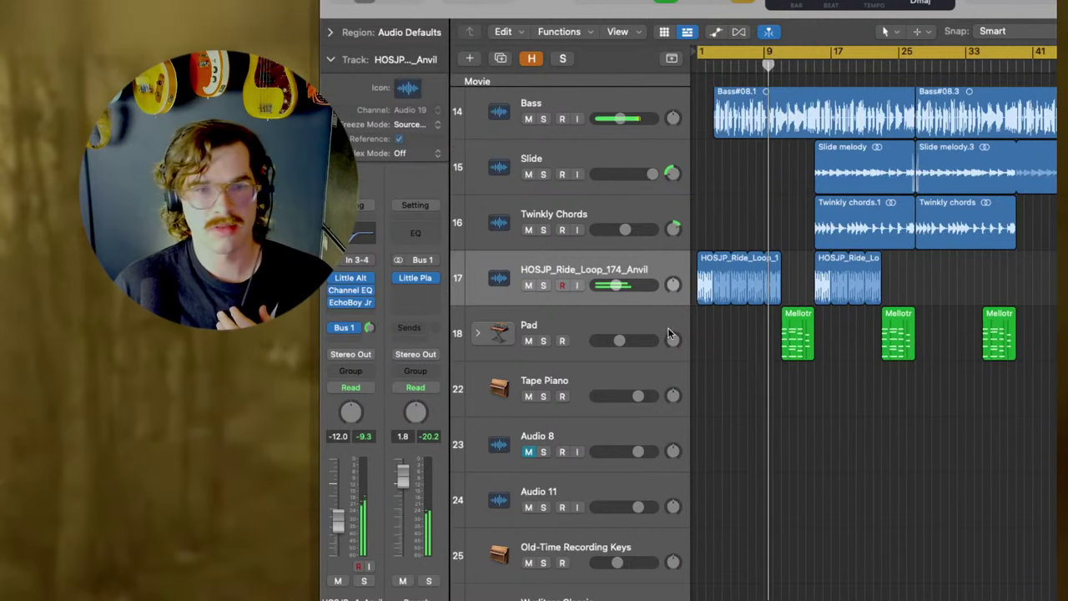
# Copy the shortened ride loop region to the start of the second Slide melody region and set the ride loop track level to -14.6 dB.
pyautogui.scroll(1, 701, 338)
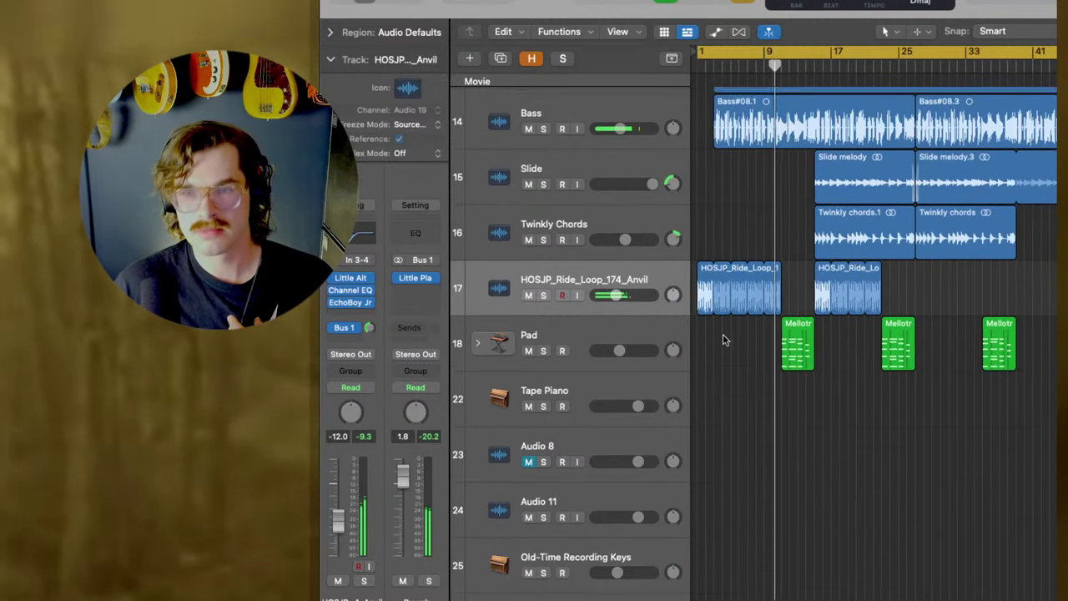
pyautogui.scroll(5, 725, 340)
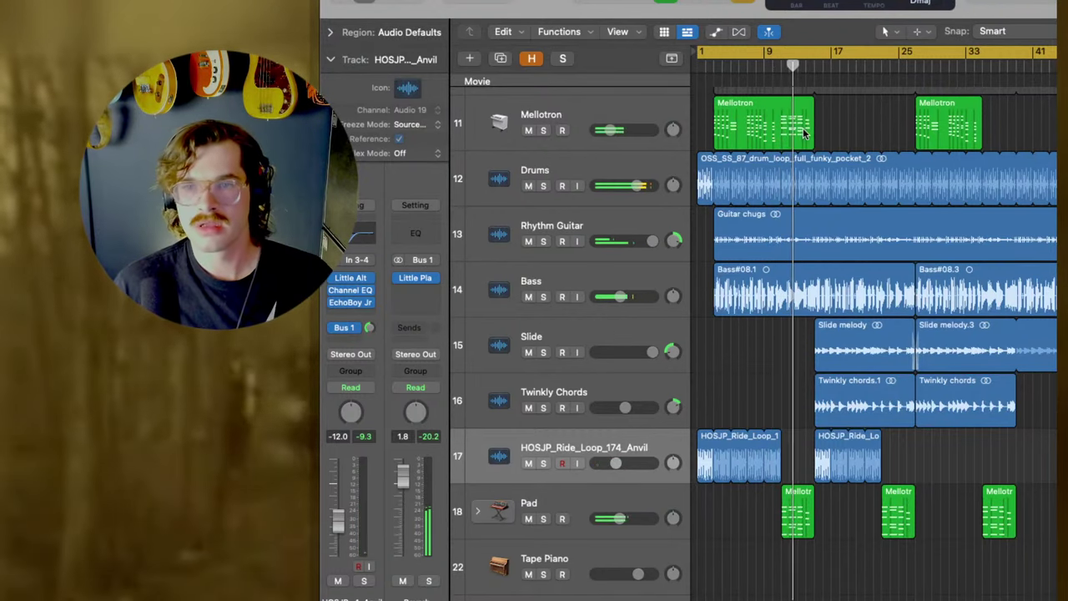
pyautogui.scroll(2, 790, 365)
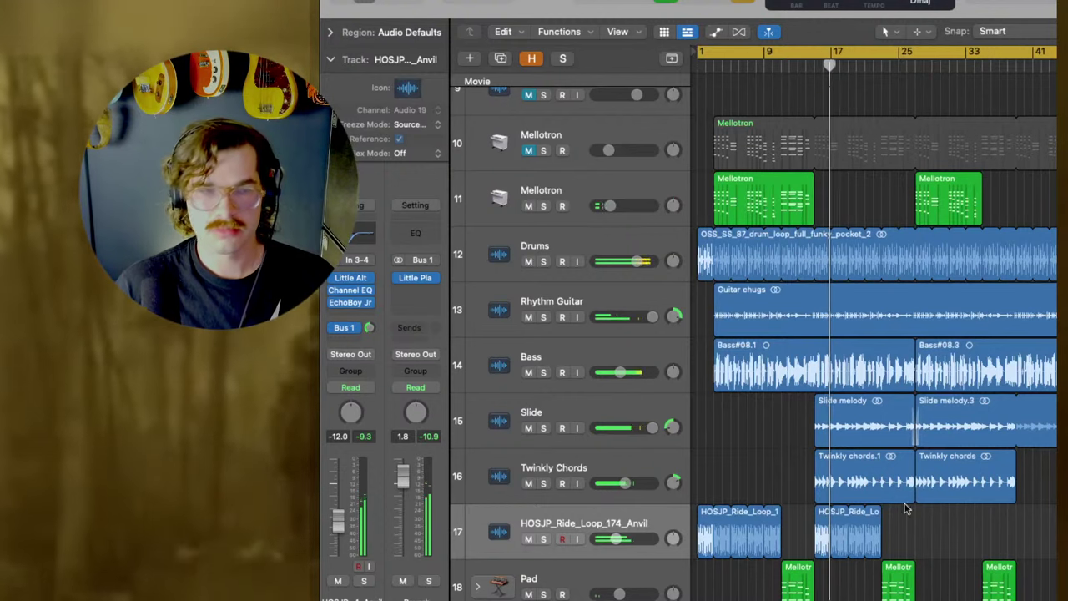
pyautogui.click(834, 532)
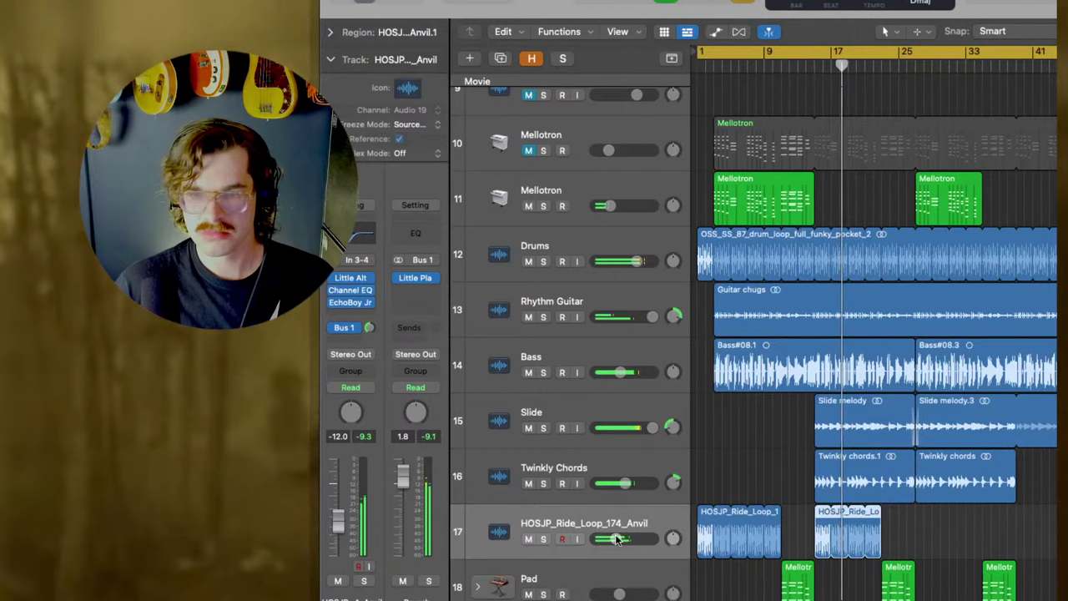
pyautogui.moveTo(616, 539); pyautogui.dragTo(611, 539)
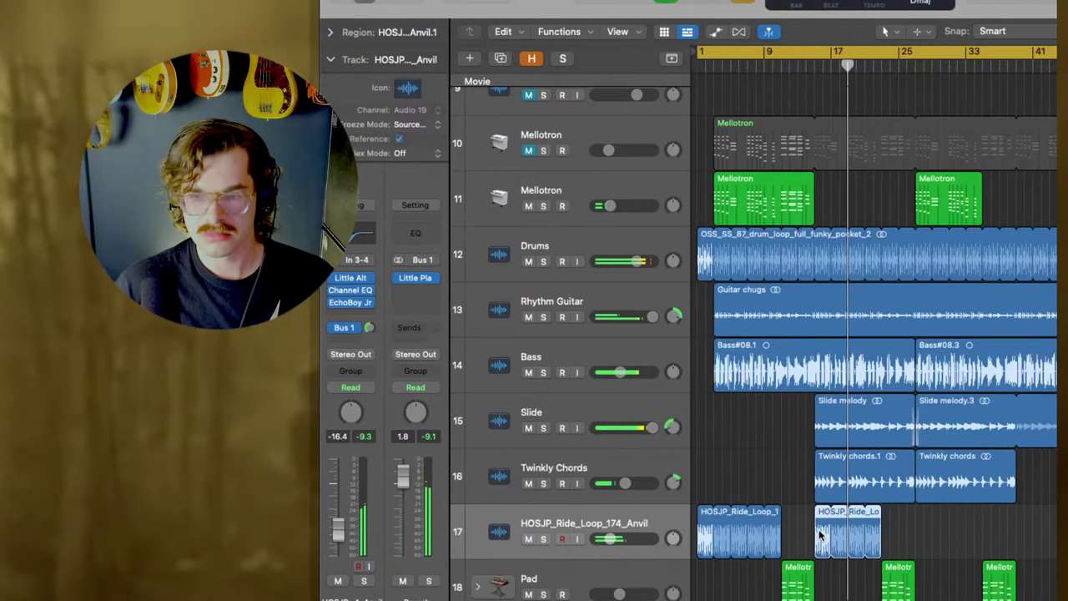
pyautogui.moveTo(858, 538); pyautogui.dragTo(921, 539)
pyautogui.scroll(-2, 703, 404)
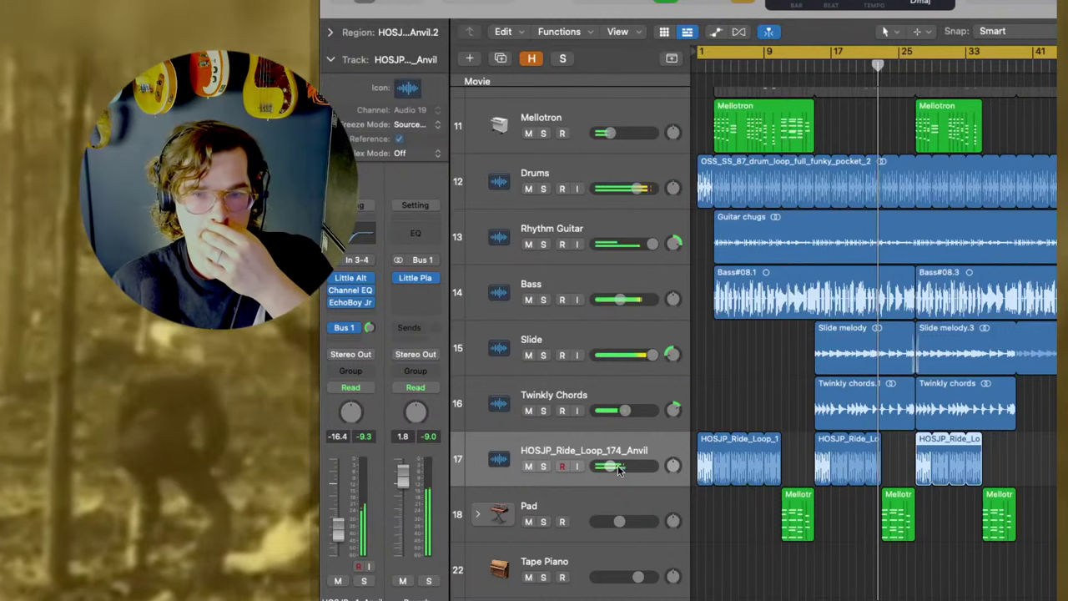
pyautogui.moveTo(630, 474); pyautogui.dragTo(626, 470)
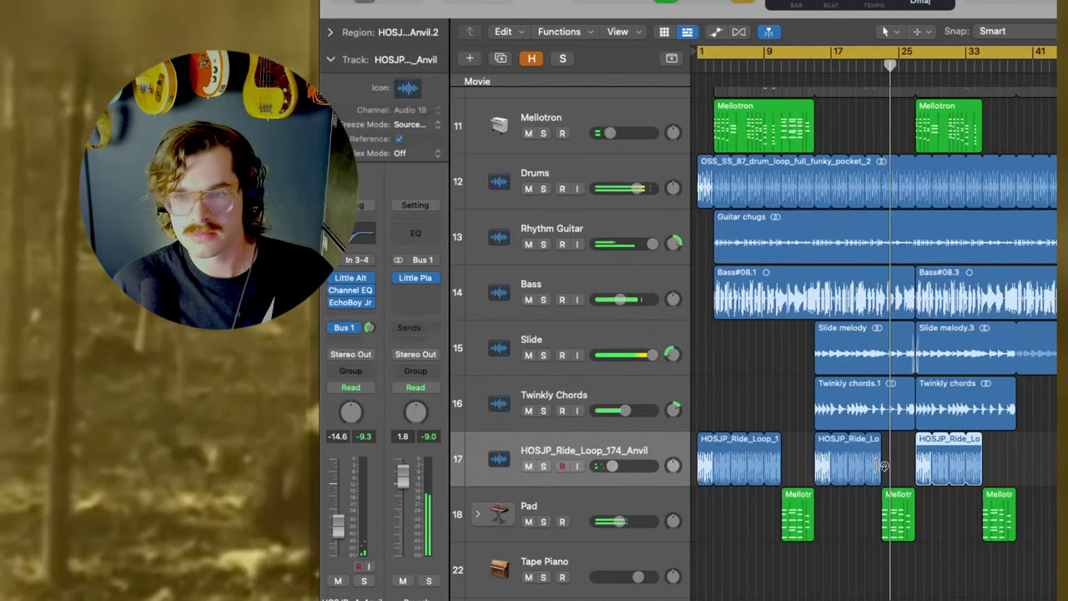
pyautogui.moveTo(883, 469)
pyautogui.mouseDown()
pyautogui.moveTo(908, 471)
pyautogui.moveTo(880, 472)
pyautogui.mouseUp()
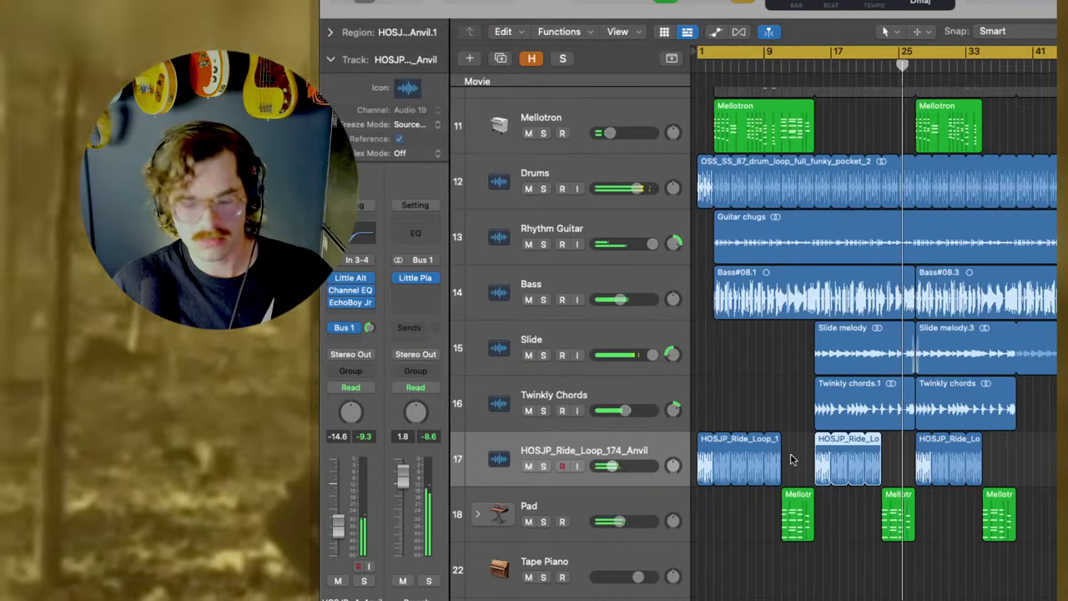
# Lower the mix slightly in EchoBoy Jr on the ride loop's mixer channel, and close the plug-in and the mixer.
pyautogui.press('x')
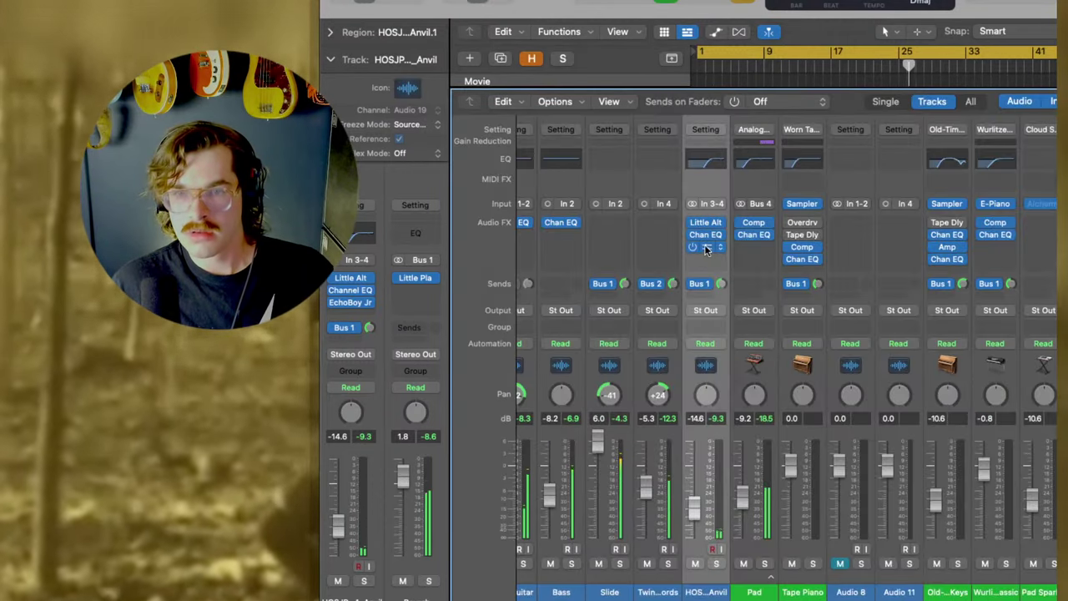
pyautogui.click(704, 247)
pyautogui.moveTo(758, 307); pyautogui.dragTo(758, 314)
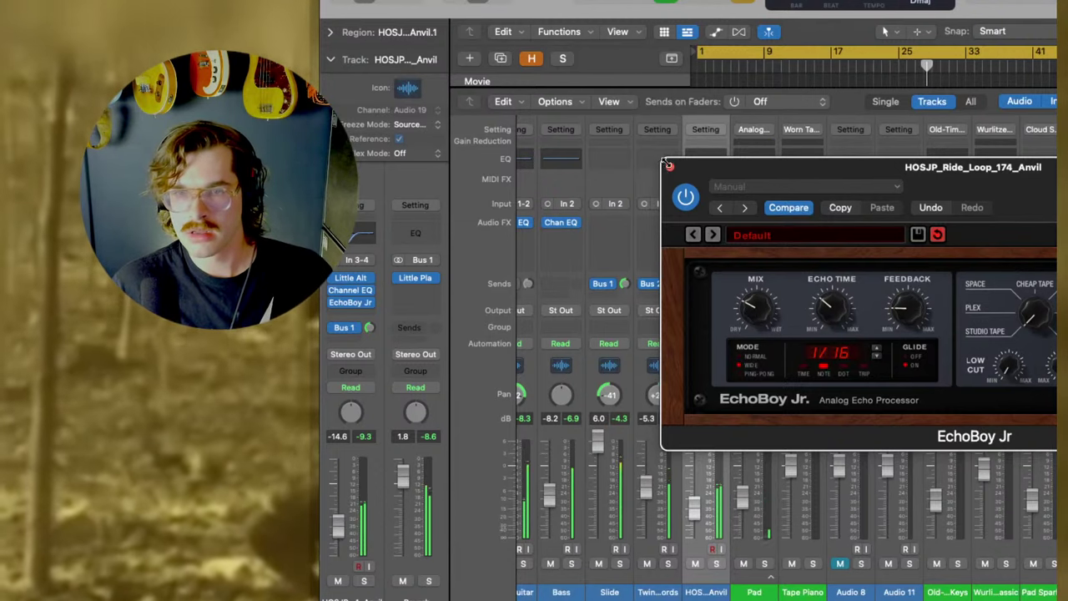
pyautogui.click(669, 168)
pyautogui.press('x')
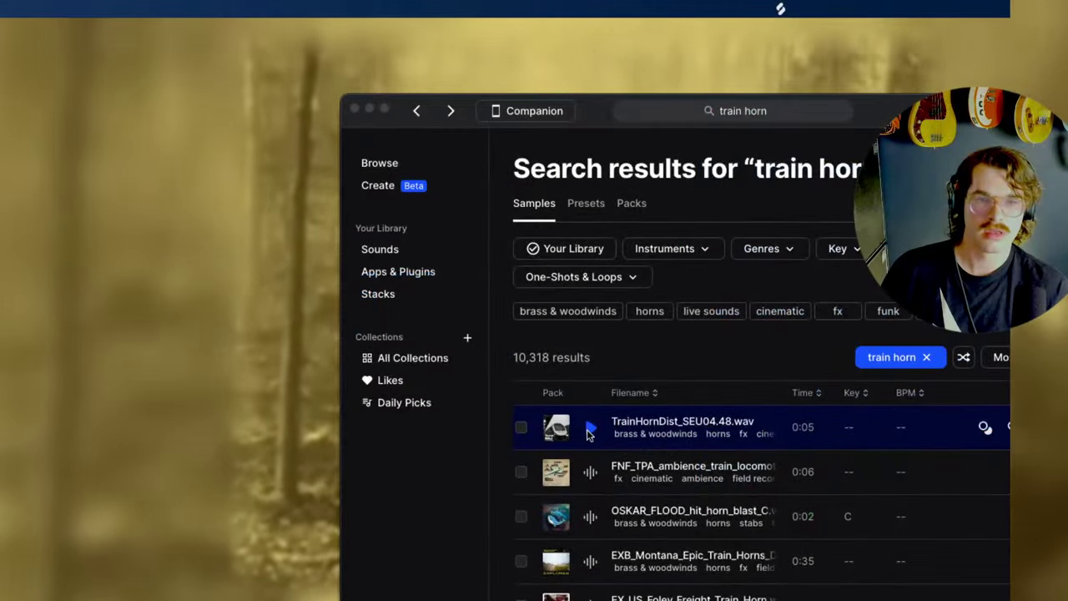
# Audition the train horn search results in Splice, from TrainHornDist_SEU04.48.wav down to the SO_TI_synth_chord_sintenerte_train_horn sample.
pyautogui.click(589, 430)
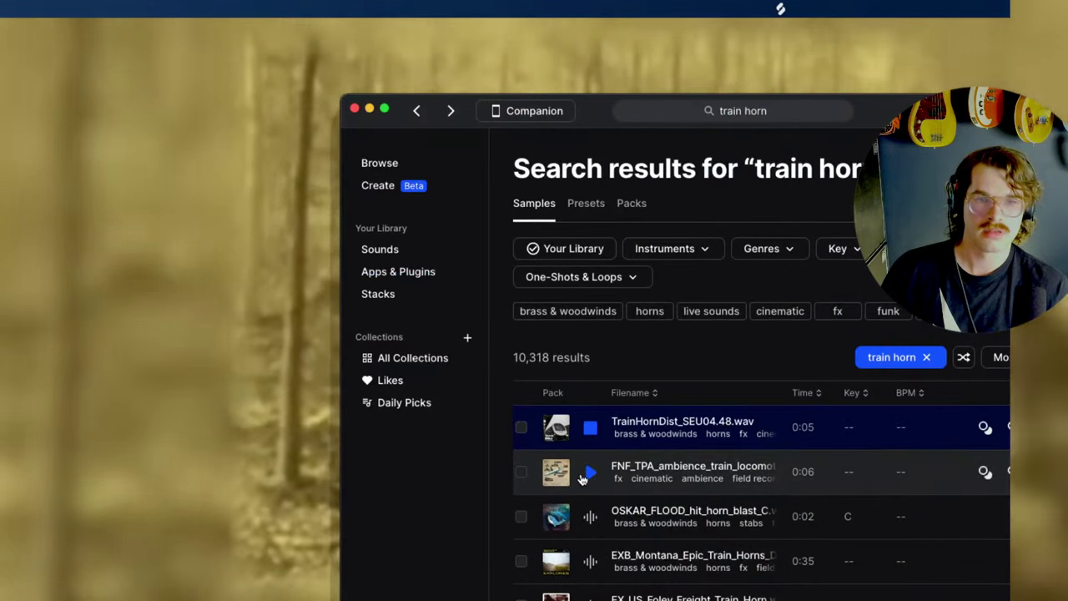
pyautogui.click(584, 474)
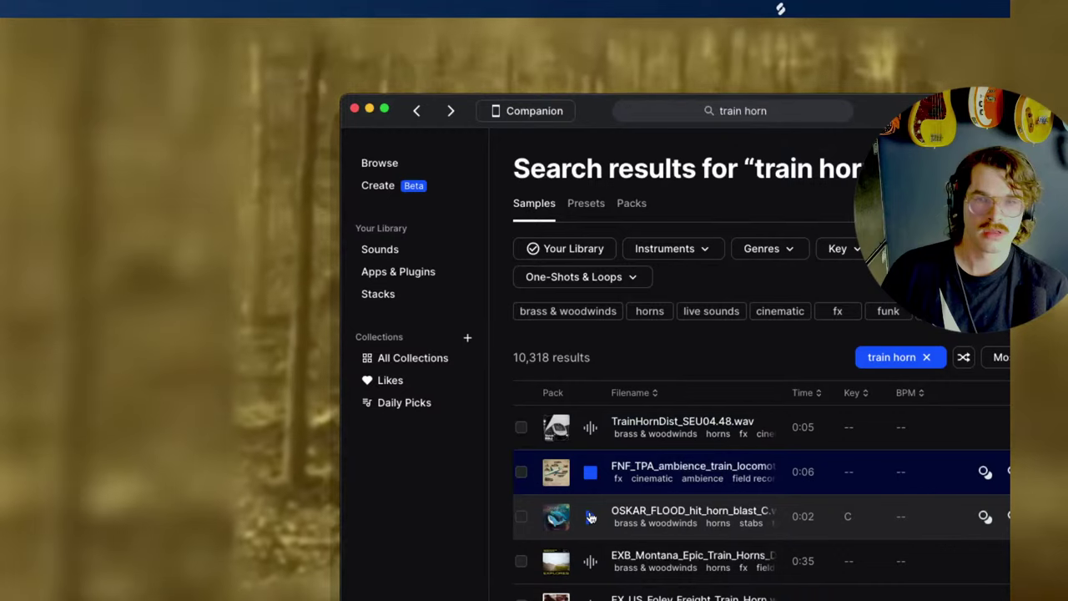
pyautogui.click(590, 518)
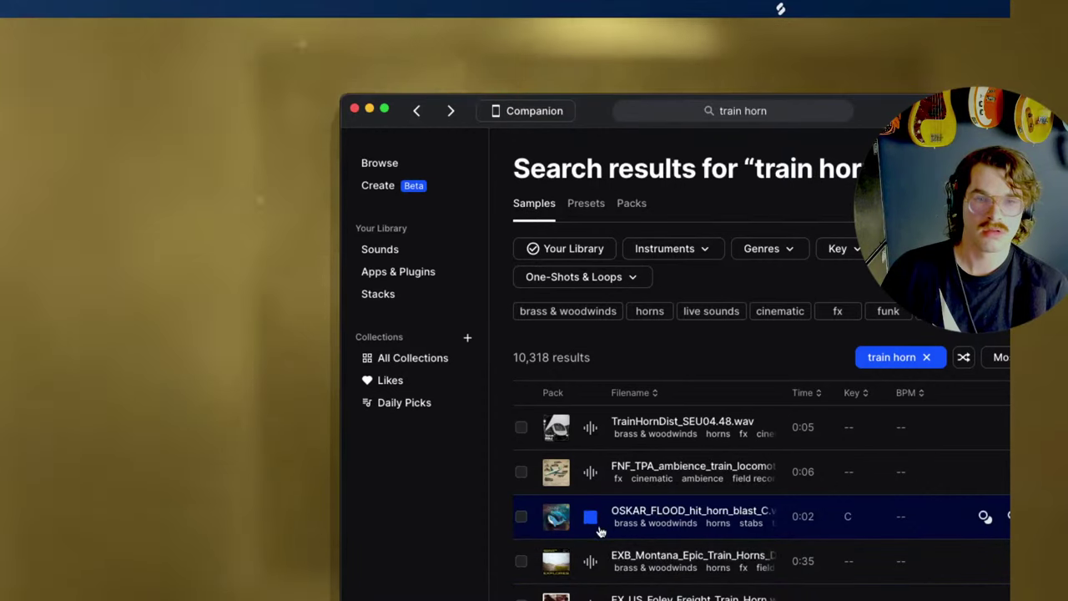
pyautogui.click(590, 562)
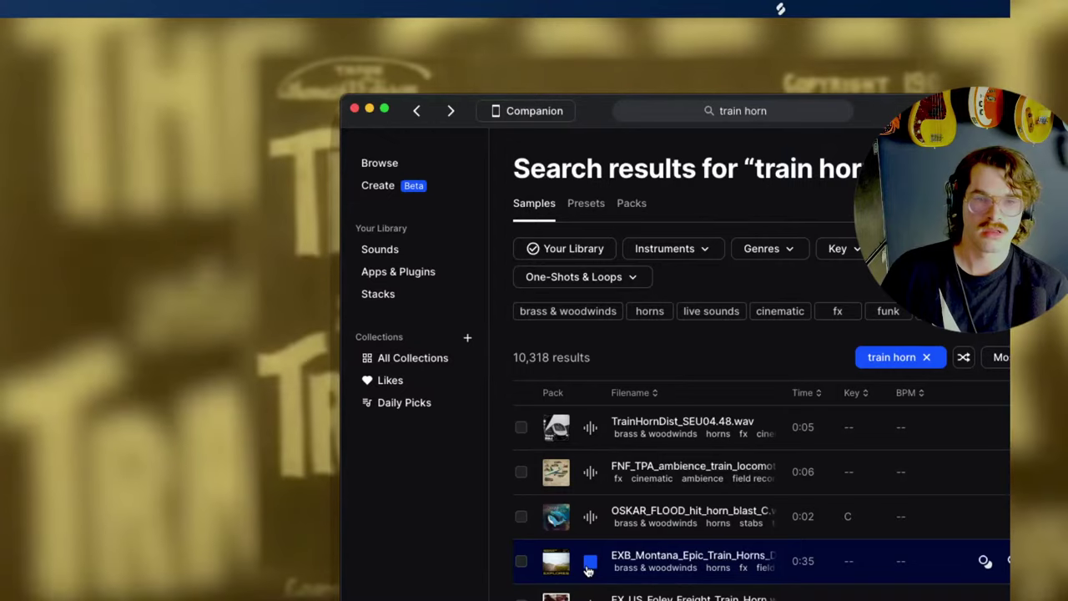
pyautogui.click(590, 597)
pyautogui.scroll(-5, 584, 542)
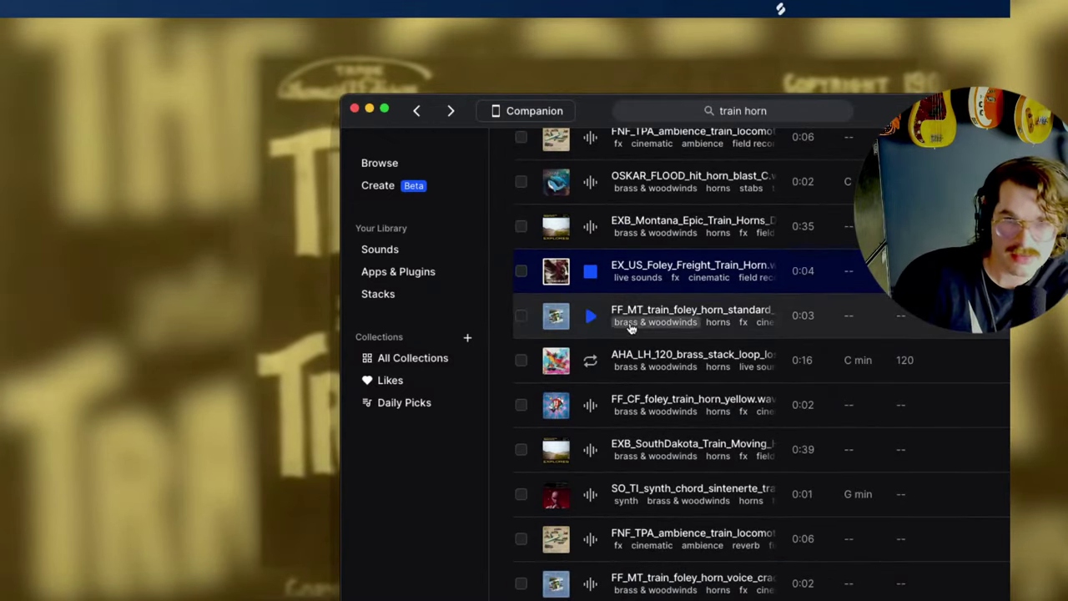
pyautogui.click(591, 317)
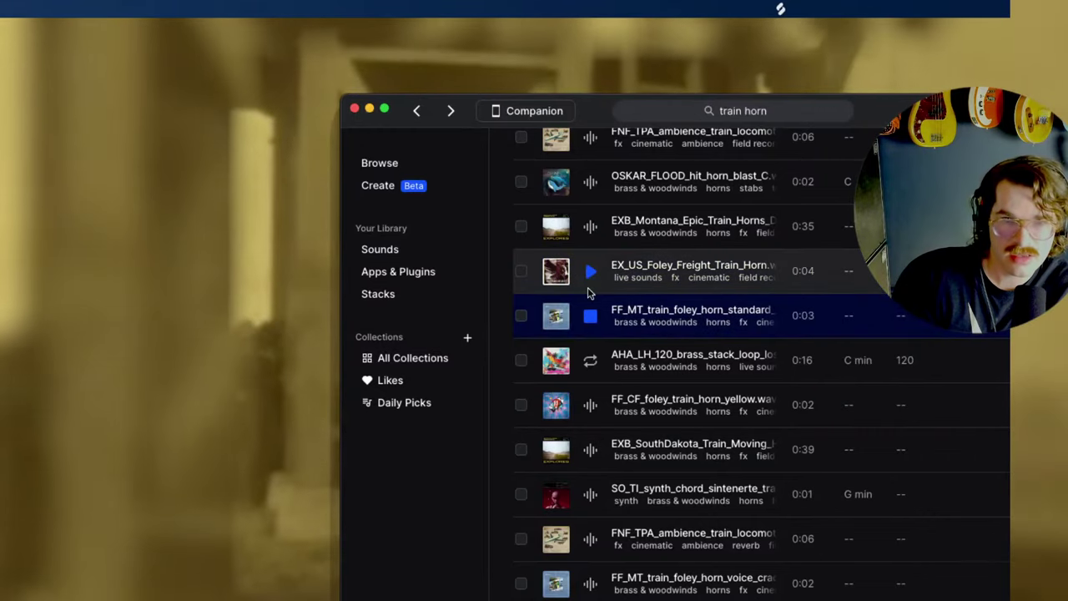
pyautogui.click(594, 357)
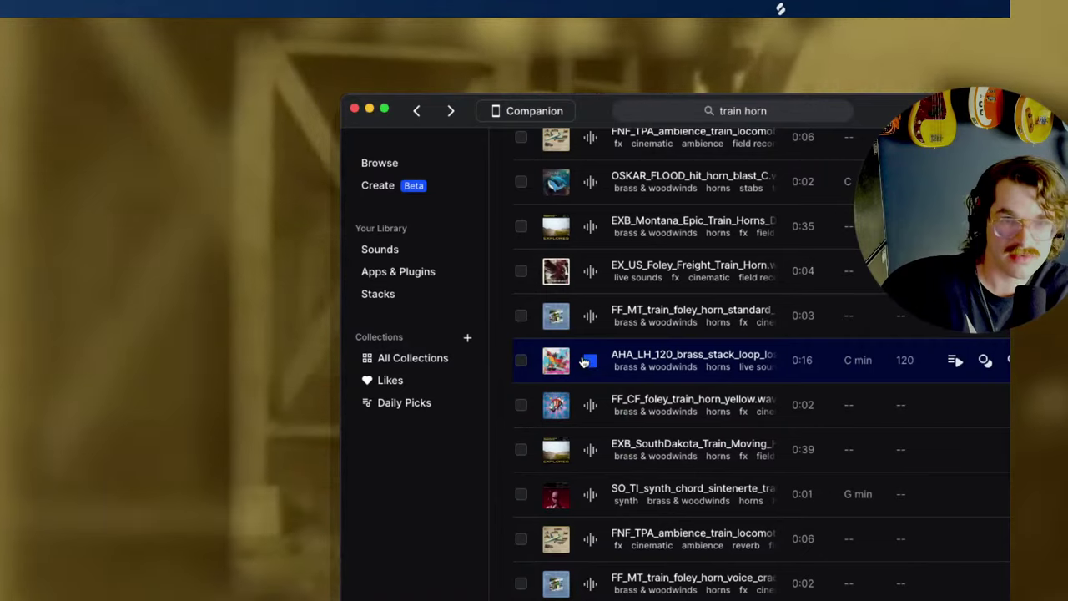
pyautogui.click(590, 405)
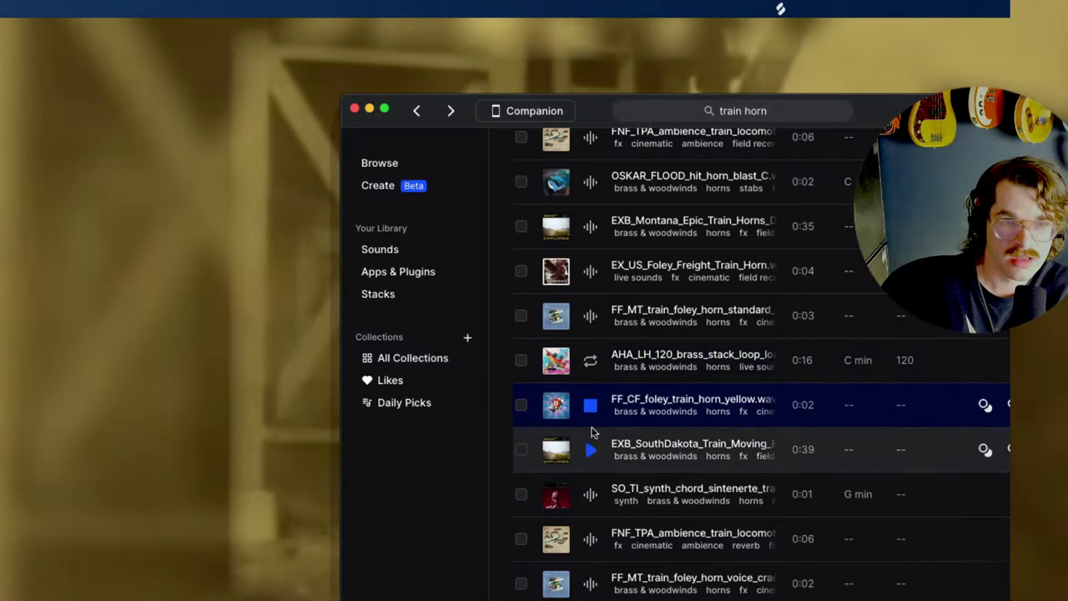
pyautogui.click(590, 449)
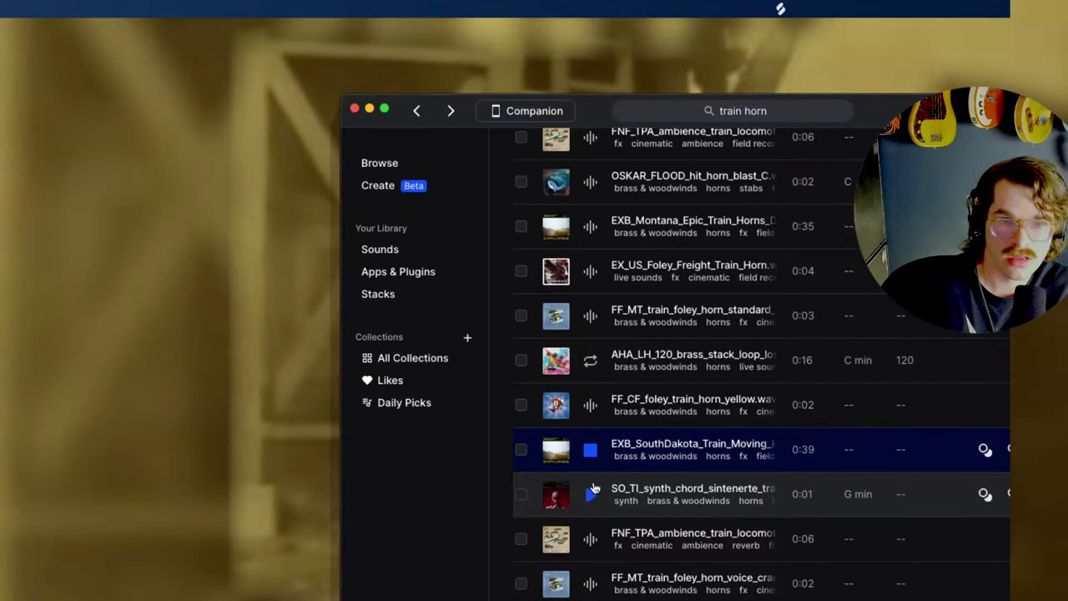
pyautogui.click(592, 493)
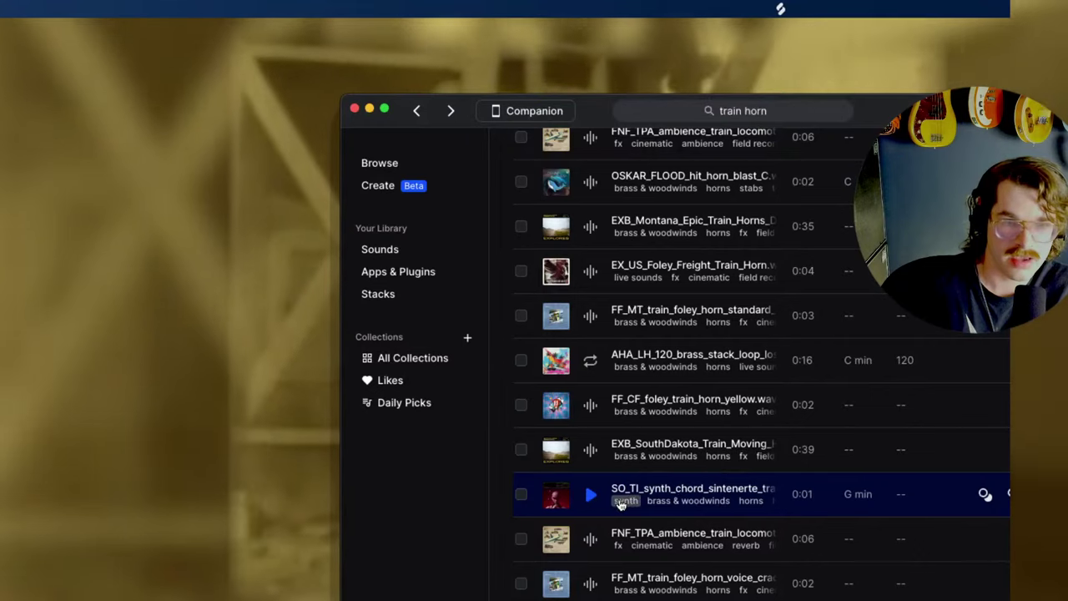
pyautogui.click(592, 495)
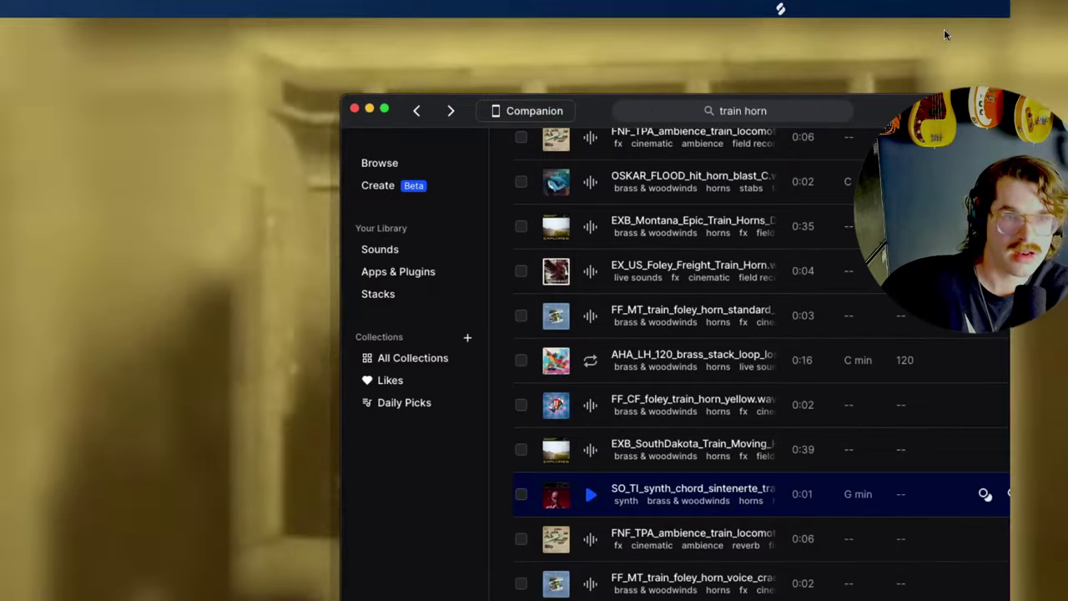
# Add the SO_TI_synth_chord_sintenerte_train_horn sample to the Splice library.
pyautogui.click(944, 29)
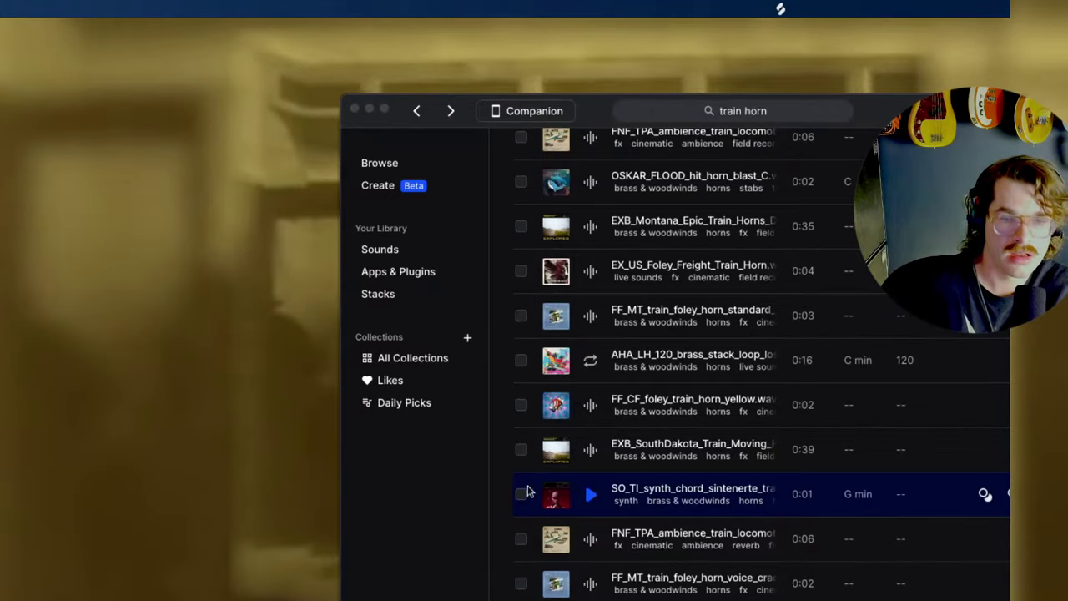
pyautogui.click(527, 492)
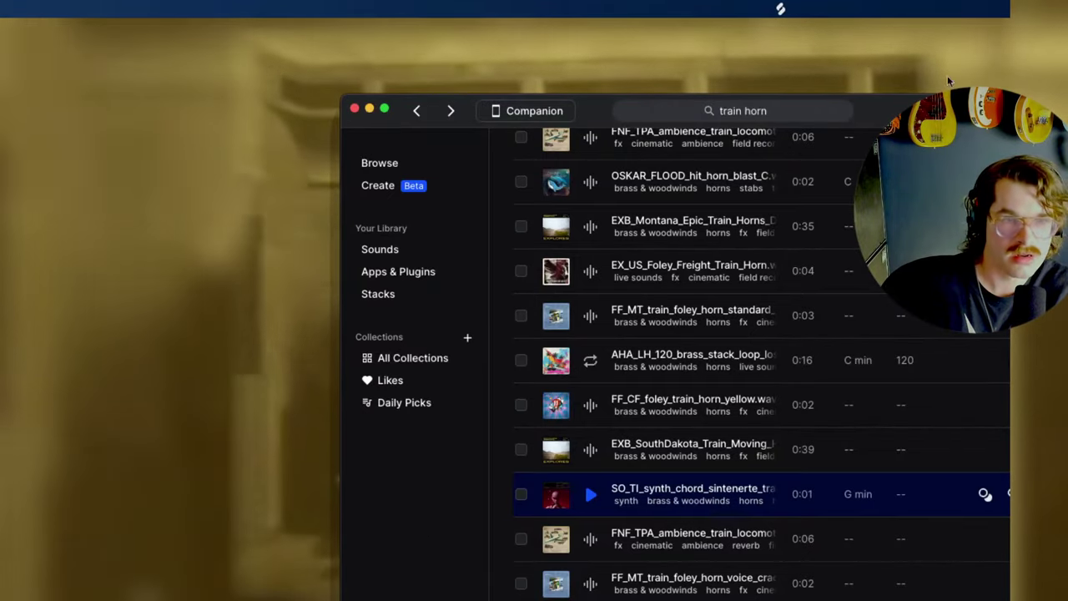
pyautogui.moveTo(885, 102); pyautogui.dragTo(724, 100)
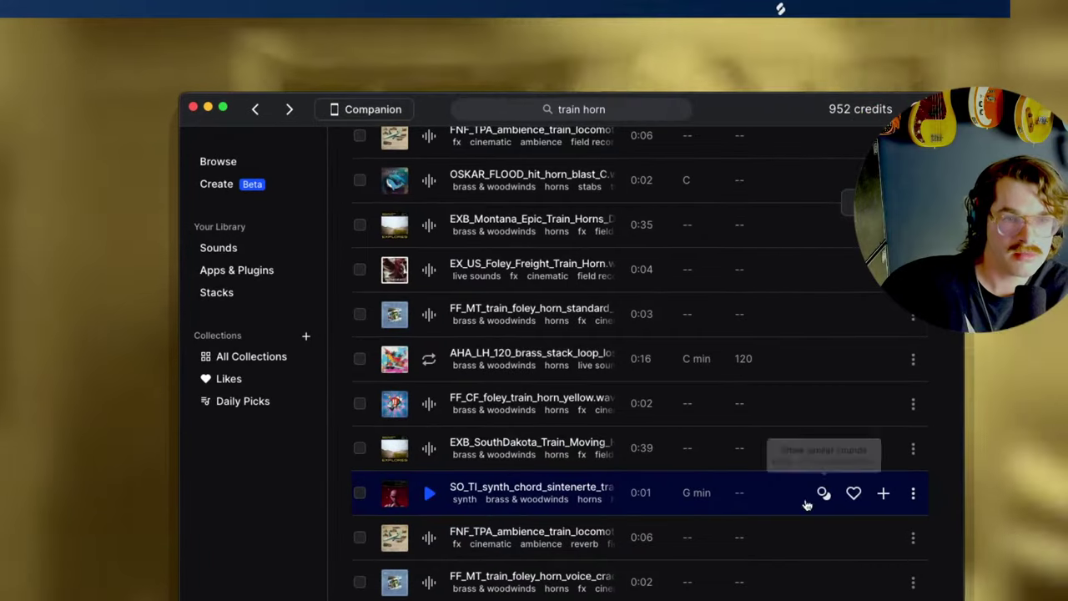
pyautogui.click(883, 492)
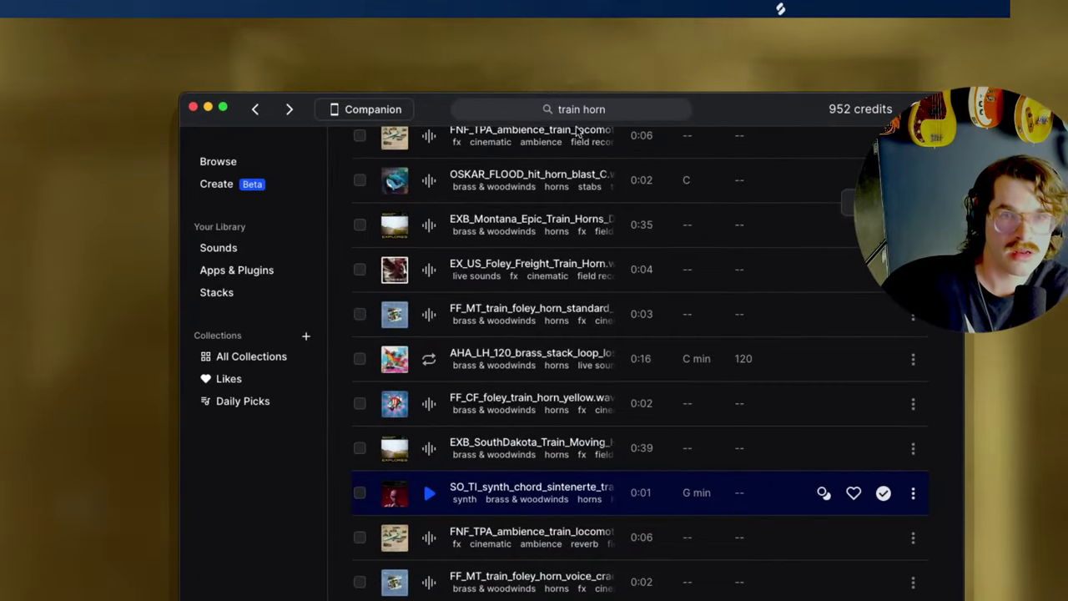
# Bring the train horn sample from the Splice library's Sounds into Logic Pro, placing it at about bar 12 on the ride loop track.
pyautogui.moveTo(429, 106); pyautogui.dragTo(790, 61)
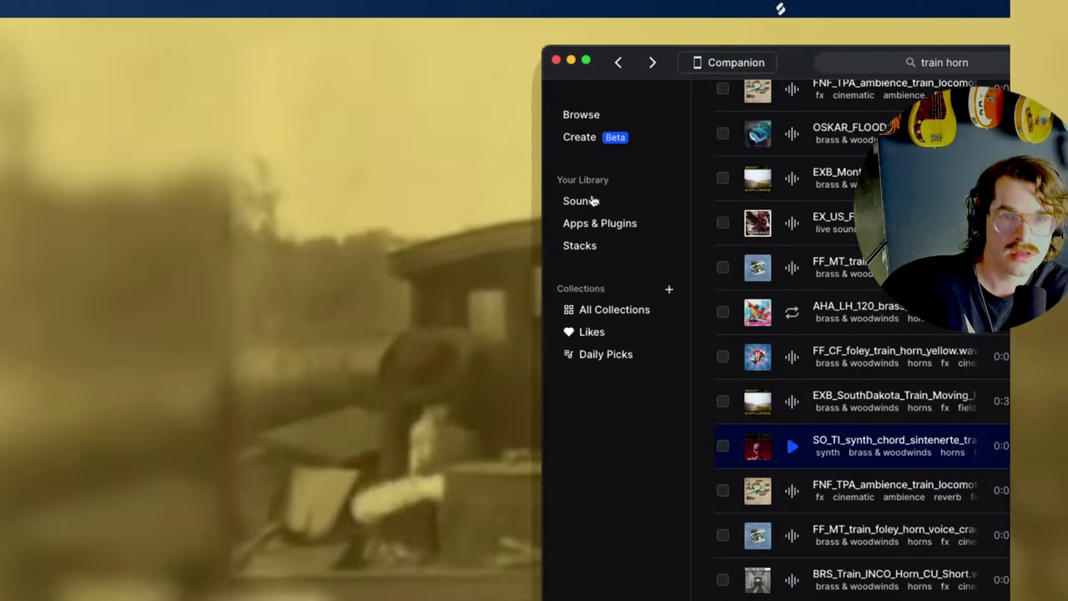
pyautogui.click(584, 200)
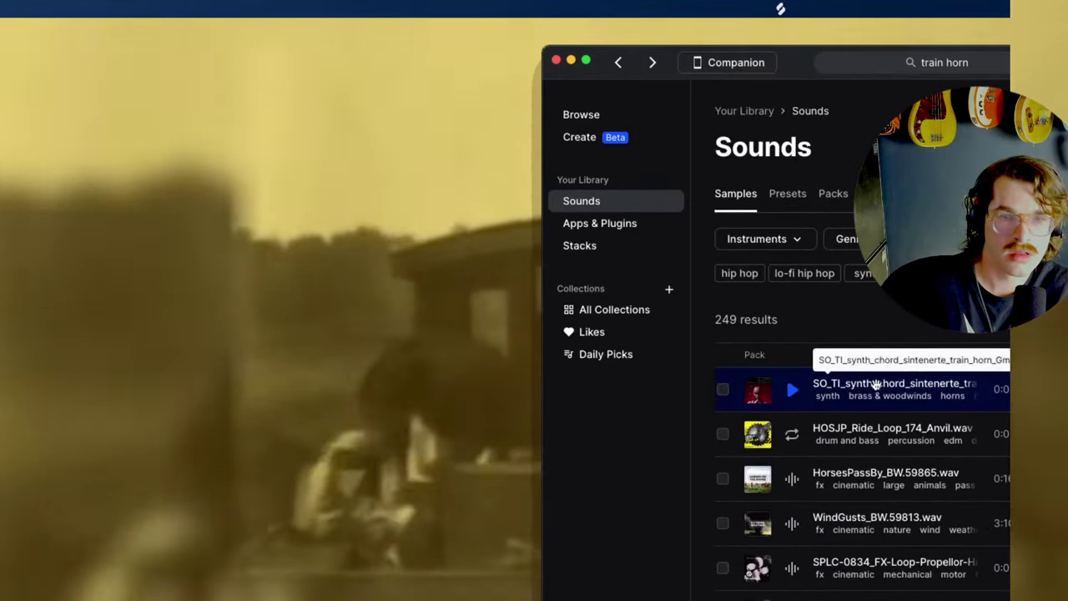
pyautogui.moveTo(877, 386); pyautogui.dragTo(439, 573)
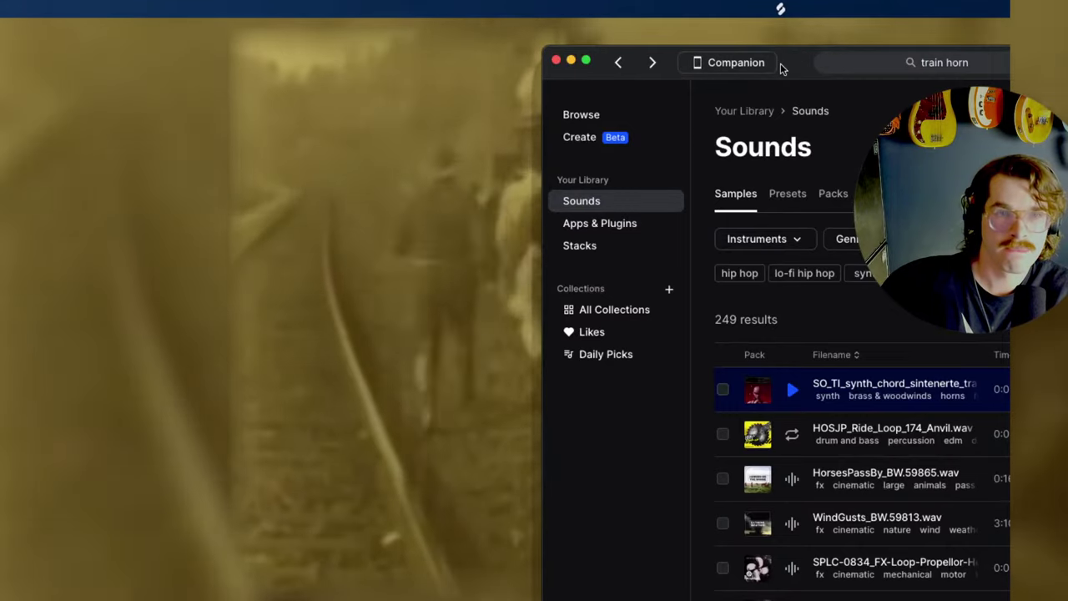
pyautogui.moveTo(779, 67); pyautogui.dragTo(1001, 63)
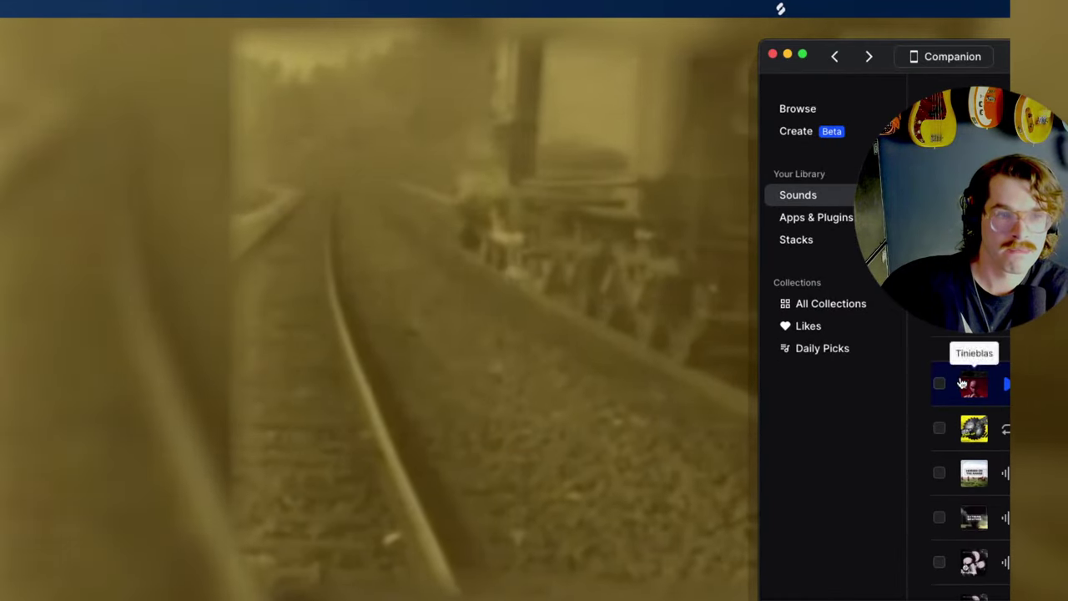
pyautogui.moveTo(951, 368); pyautogui.dragTo(575, 542)
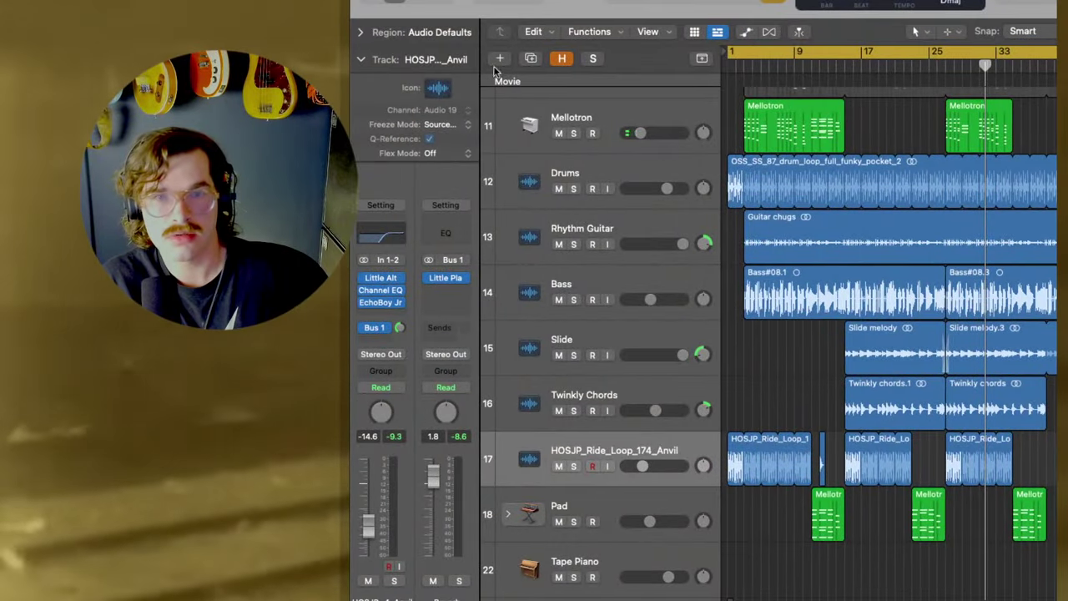
# Create one new audio track with Input 4 and Output 1 + 2 below the ride loop track.
pyautogui.click(499, 58)
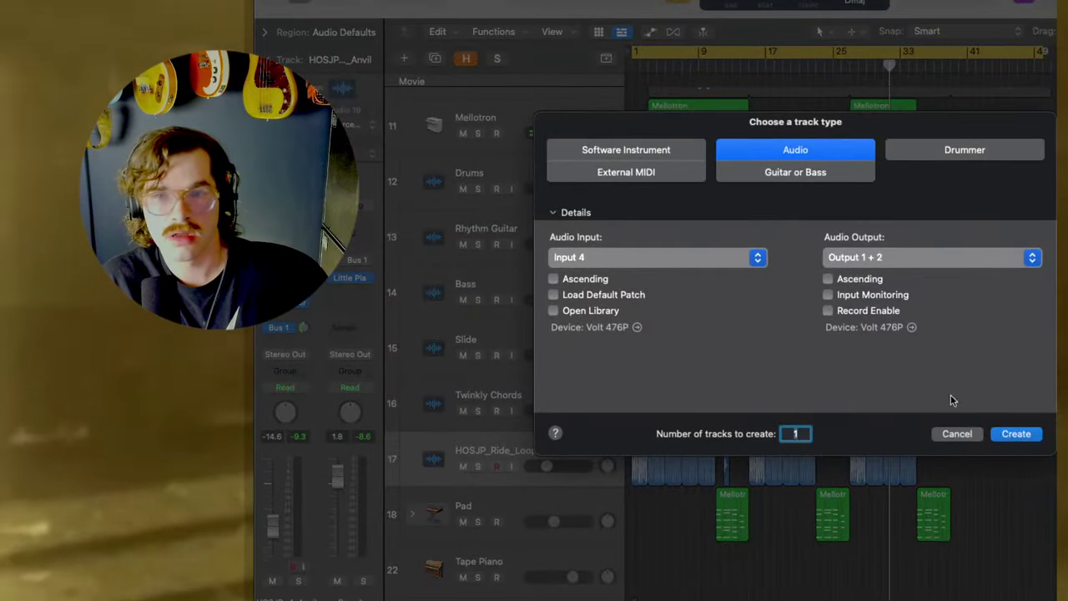
pyautogui.click(1016, 433)
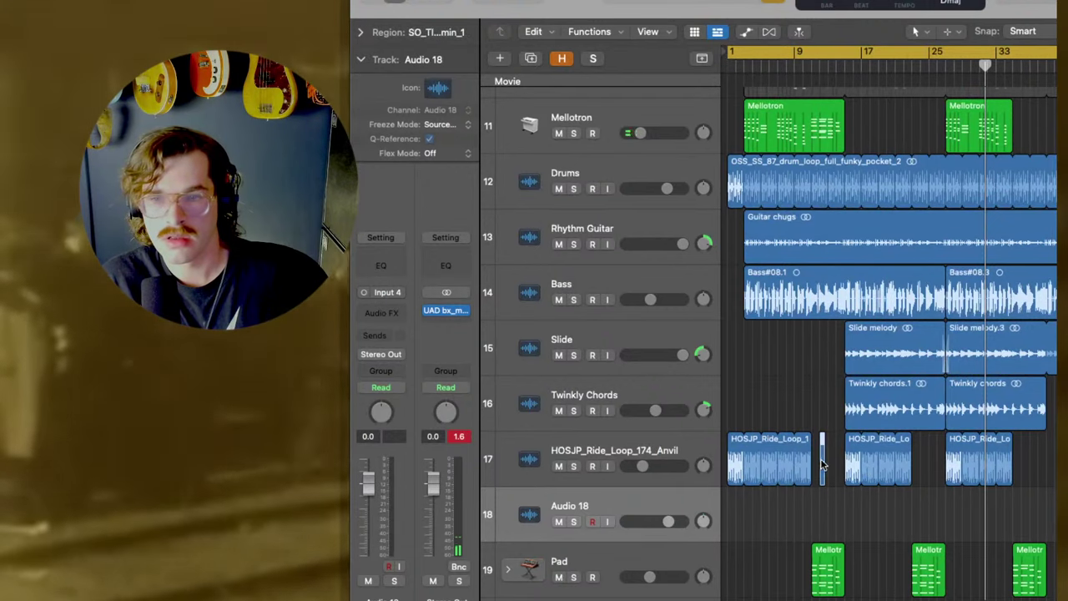
# Move the train horn region to bar 1 of the Audio 18 track and play it with the ride loop track muted.
pyautogui.moveTo(822, 465); pyautogui.dragTo(732, 514)
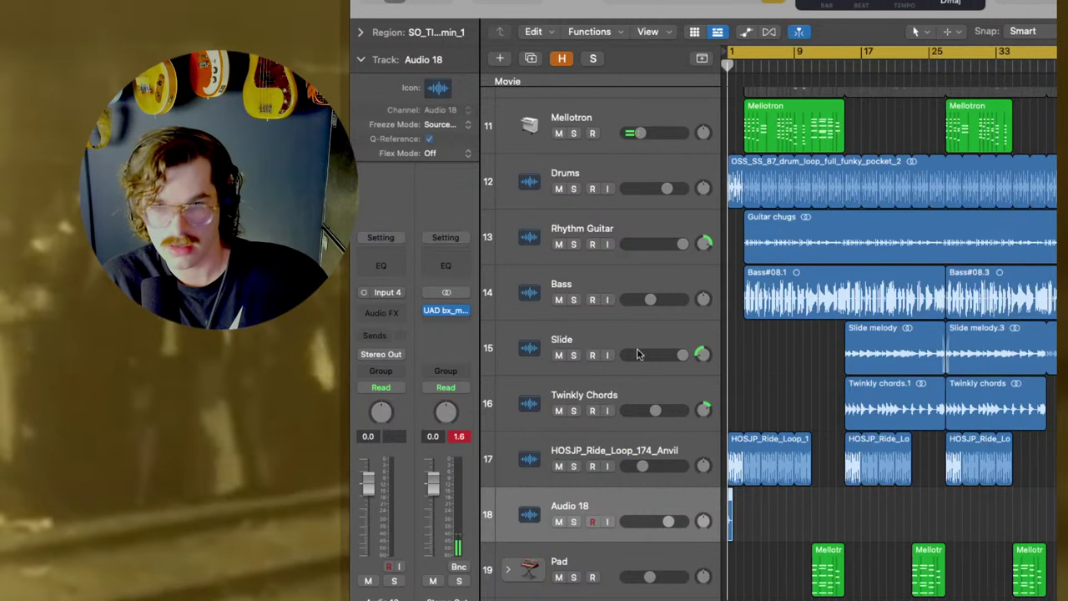
pyautogui.press('Return')
pyautogui.press('space')
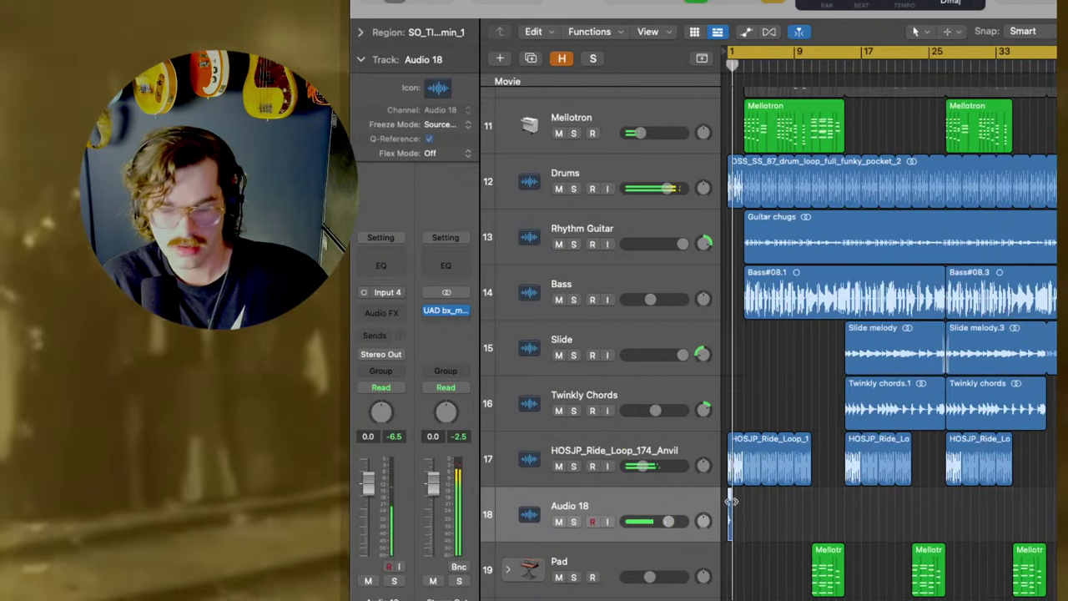
pyautogui.press('super+Right')
pyautogui.press('super+Right')
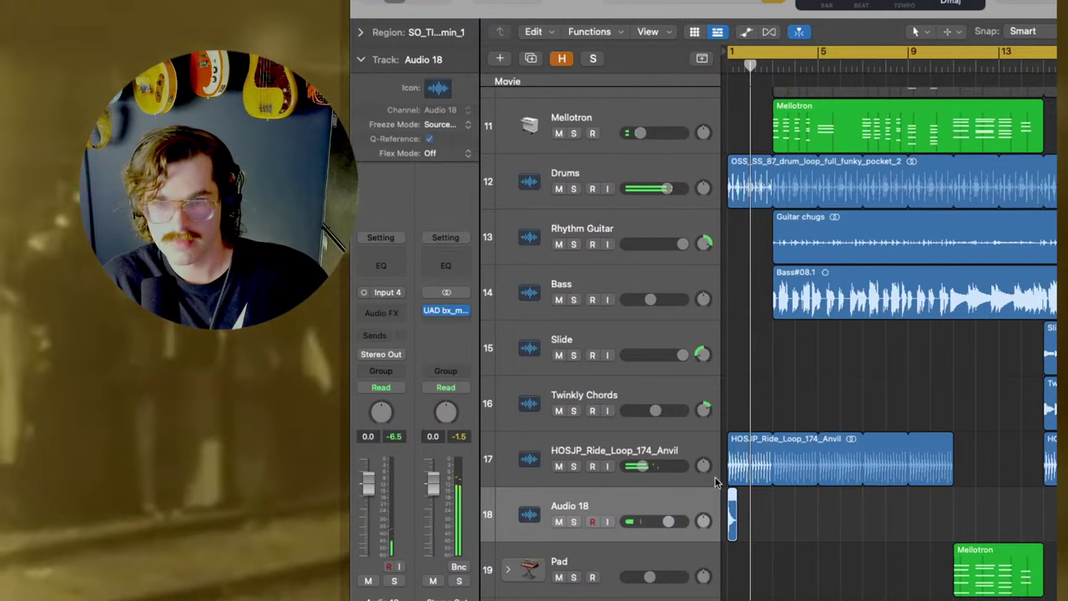
pyautogui.click(559, 465)
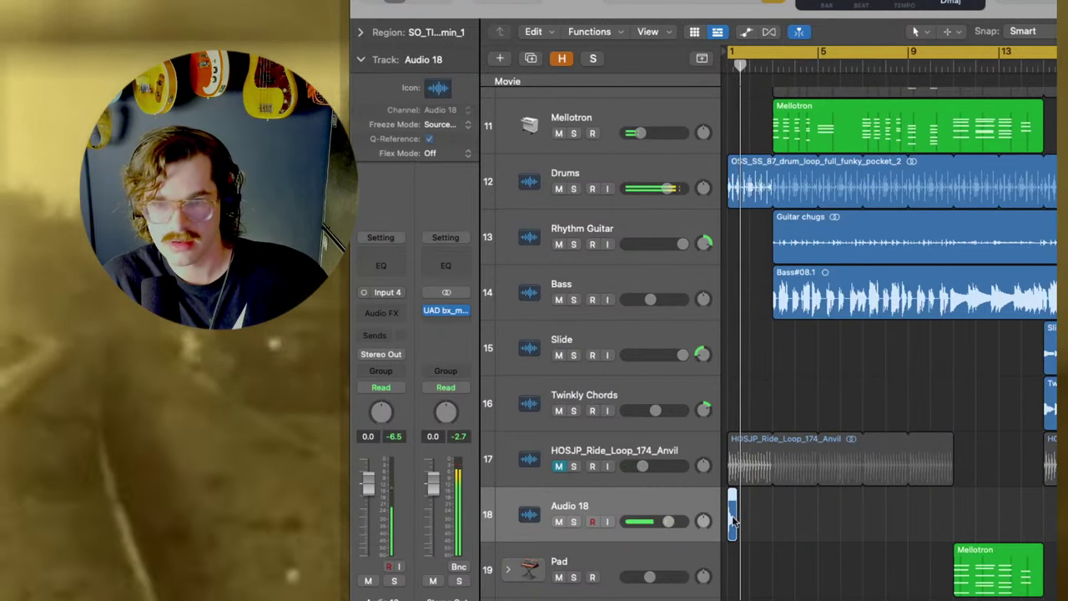
# Insert a mono Little AlterBoy on the Audio 18 channel and set its linked pitch and formant to 6.0.
pyautogui.press('x')
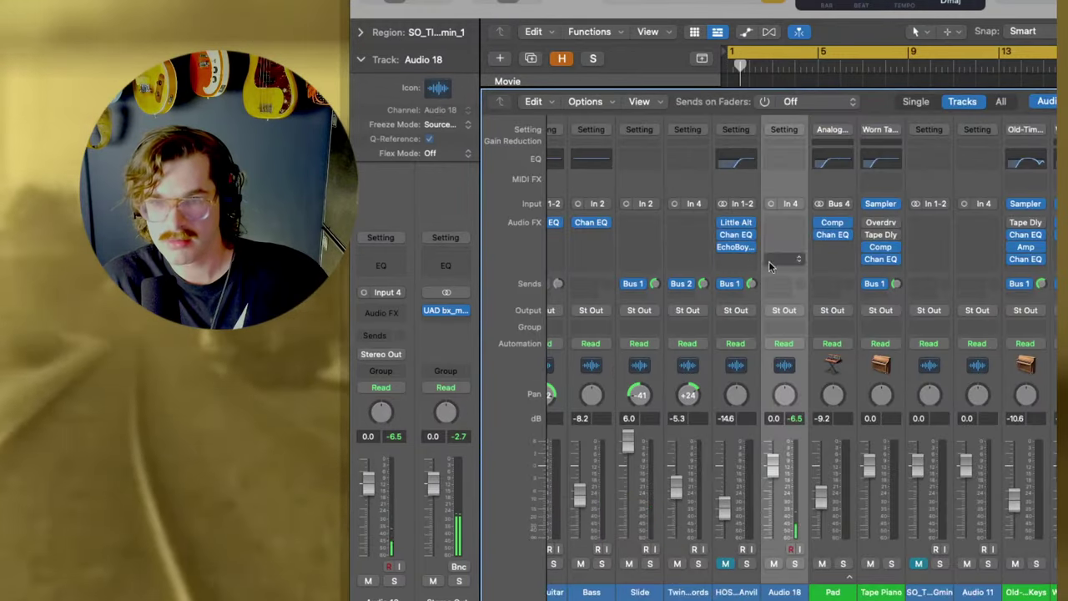
pyautogui.click(784, 222)
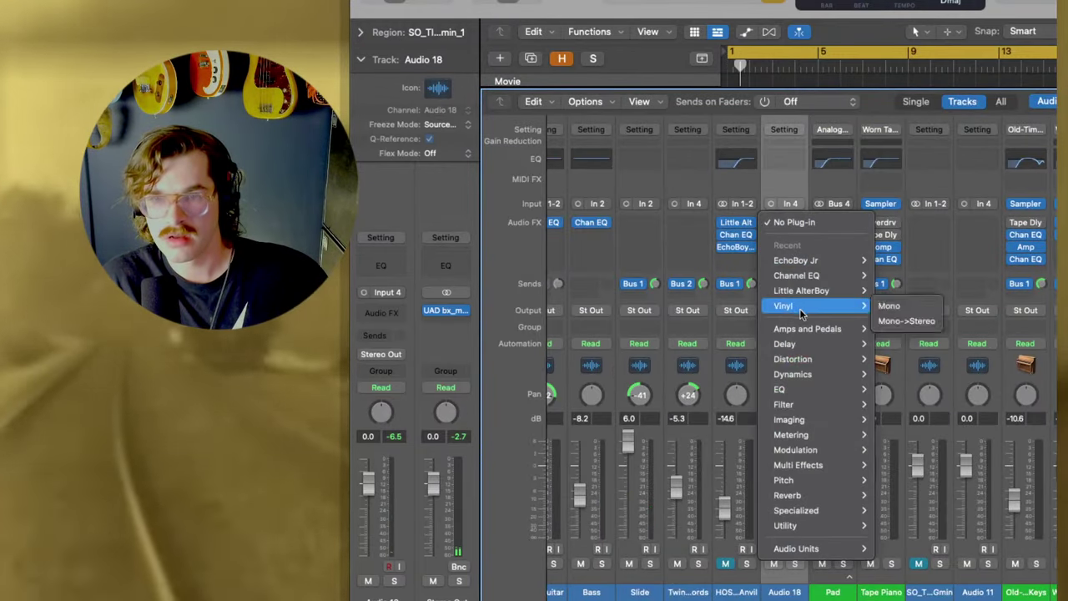
pyautogui.click(889, 291)
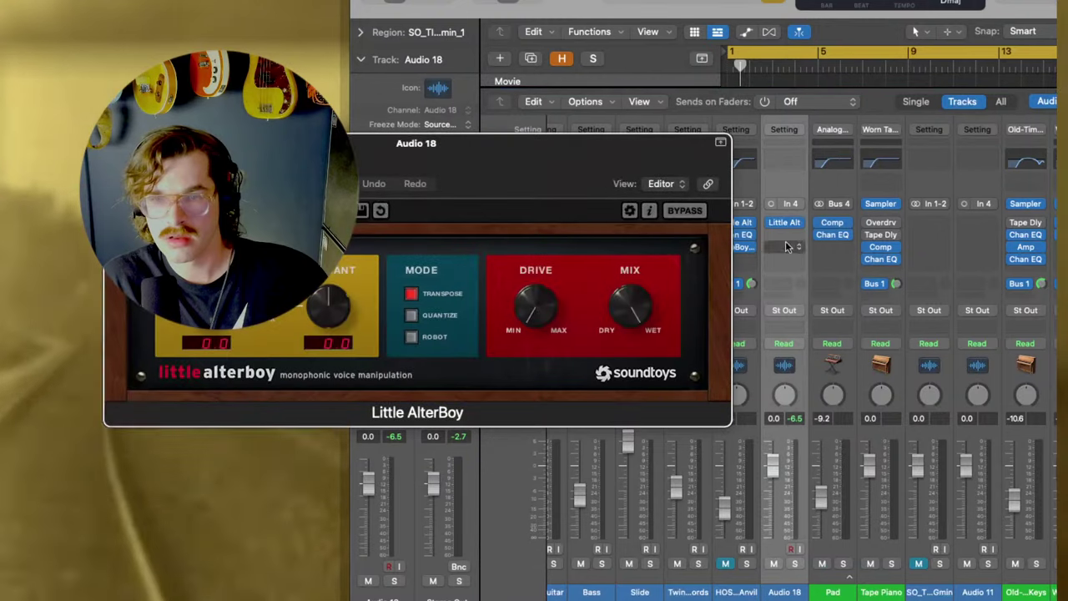
pyautogui.moveTo(587, 161); pyautogui.dragTo(921, 152)
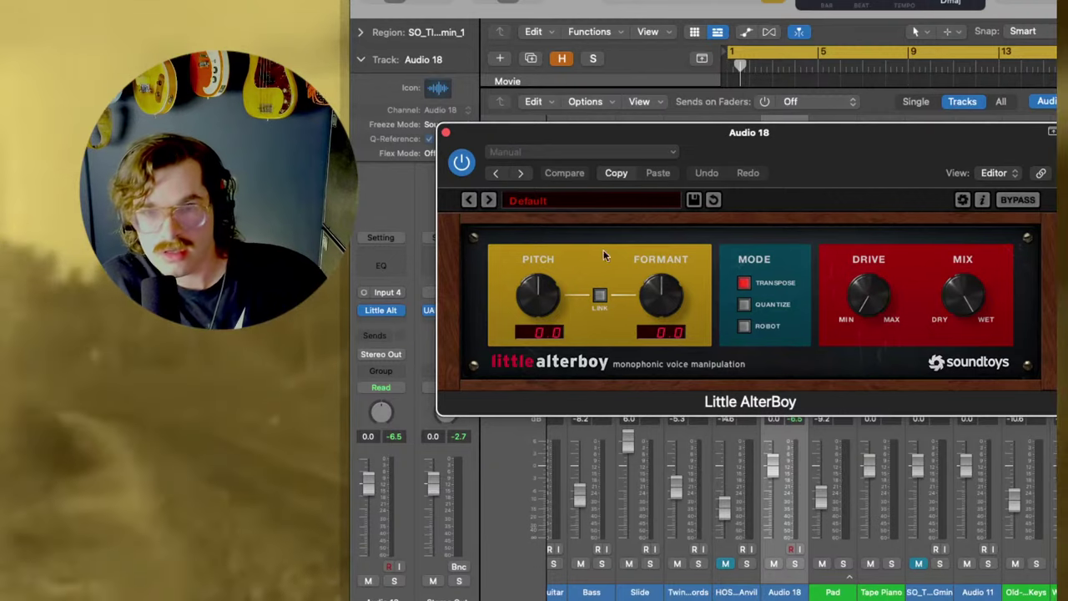
pyautogui.click(599, 296)
pyautogui.moveTo(535, 285); pyautogui.dragTo(518, 302)
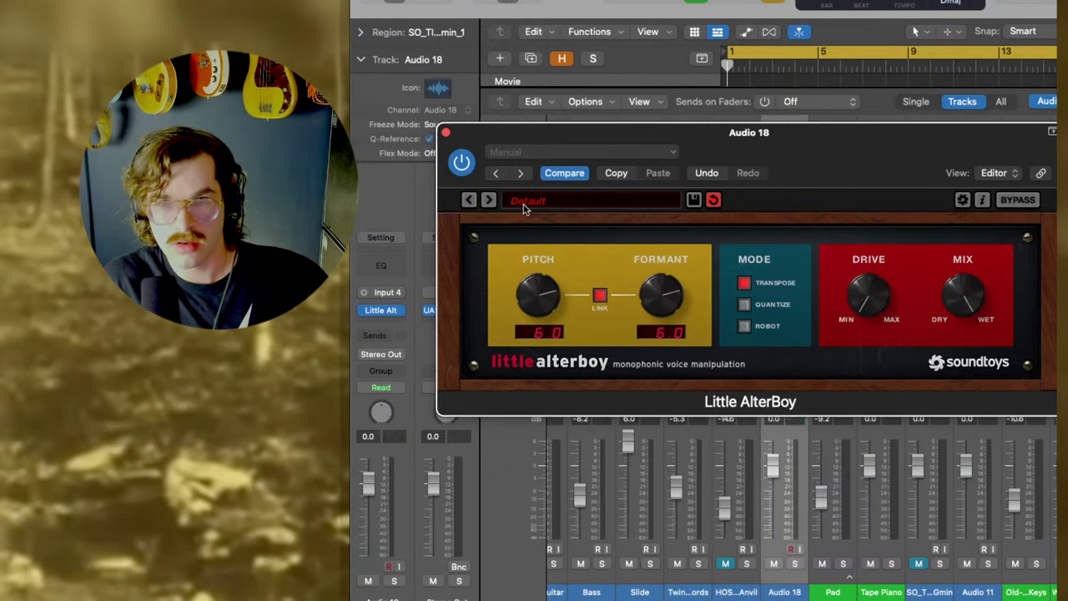
pyautogui.click(447, 133)
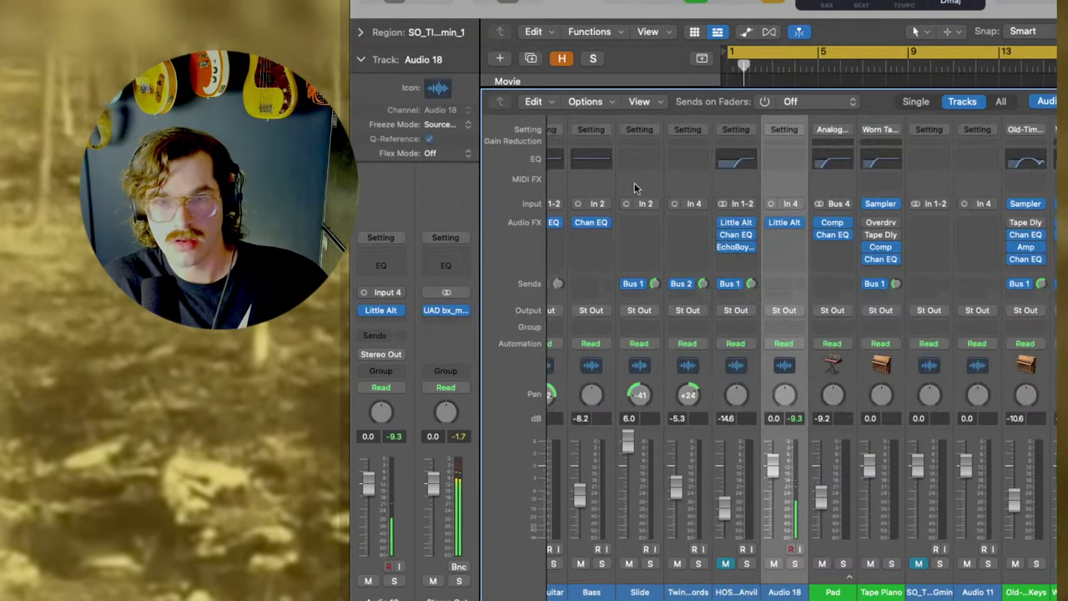
# Move the train horn region on the Audio 18 track to bar 3, where the bass enters.
pyautogui.press('x')
pyautogui.scroll(5, 784, 253)
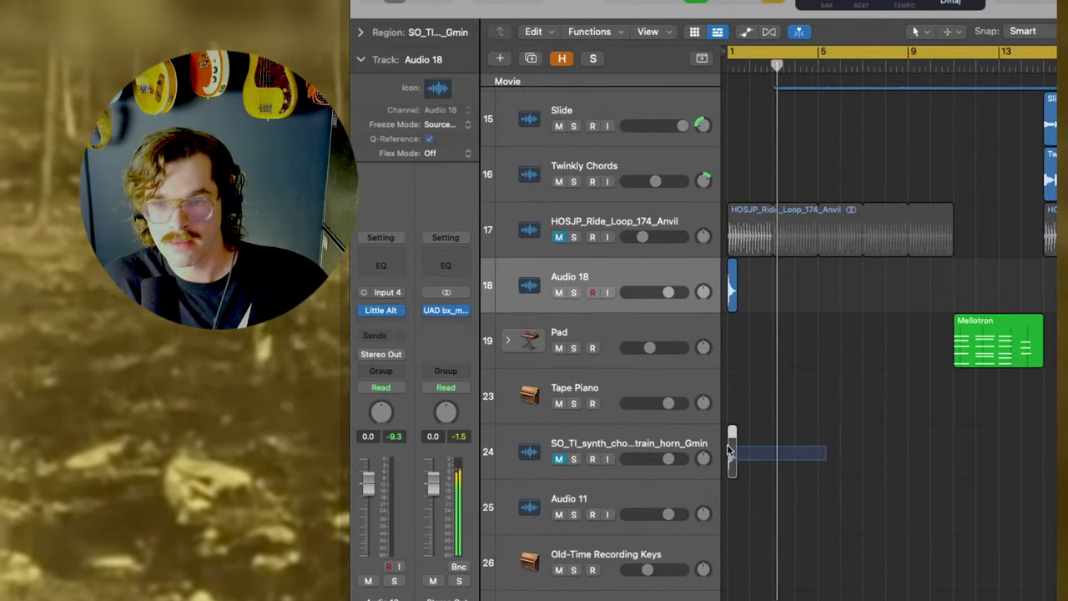
pyautogui.scroll(2, 769, 380)
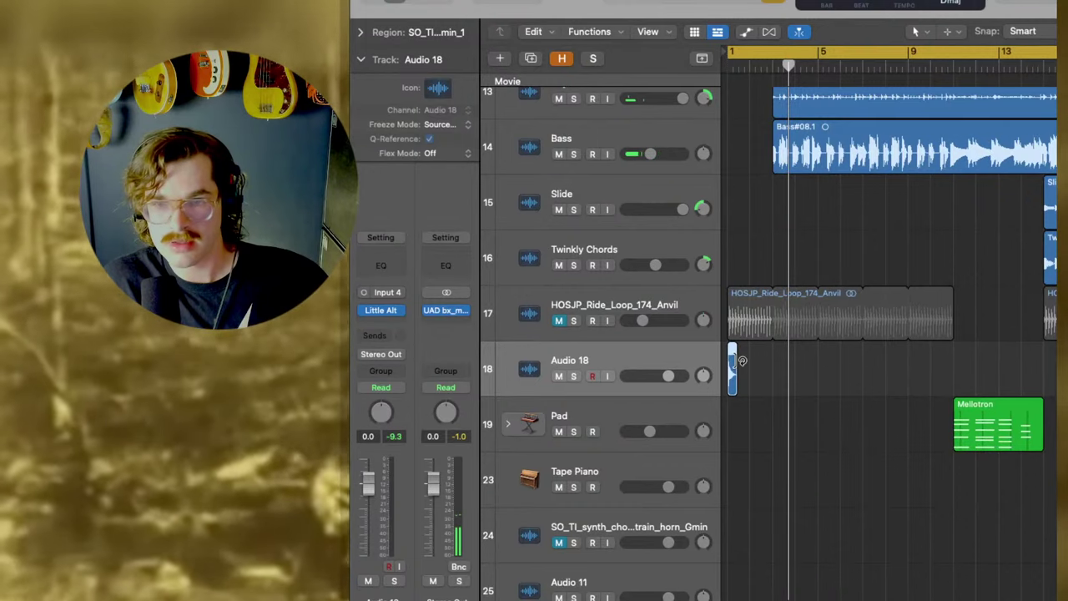
pyautogui.moveTo(742, 361); pyautogui.dragTo(777, 361)
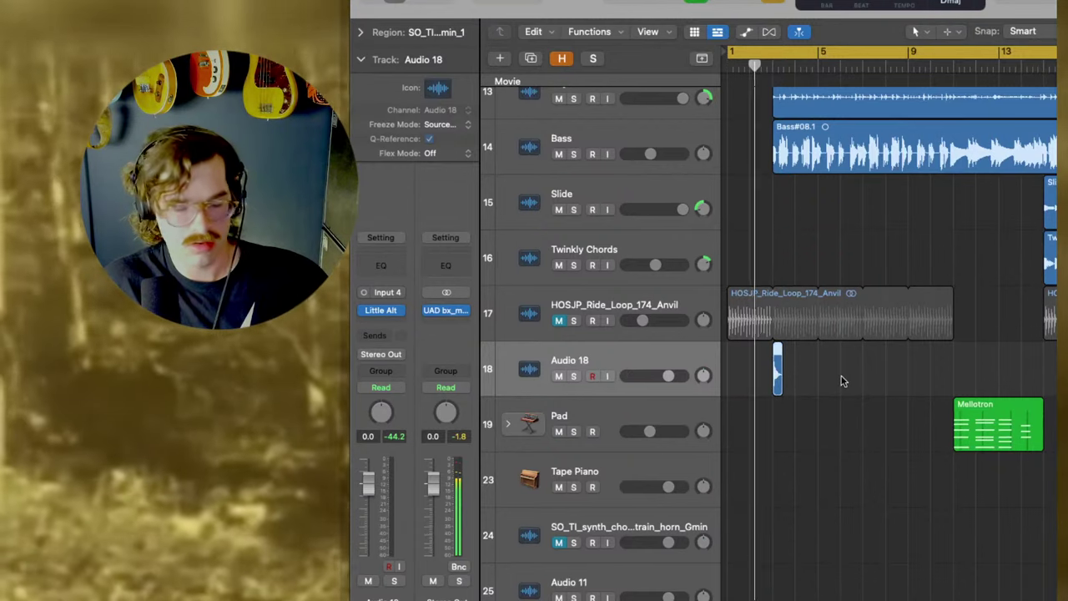
pyautogui.press('x')
pyautogui.press('x')
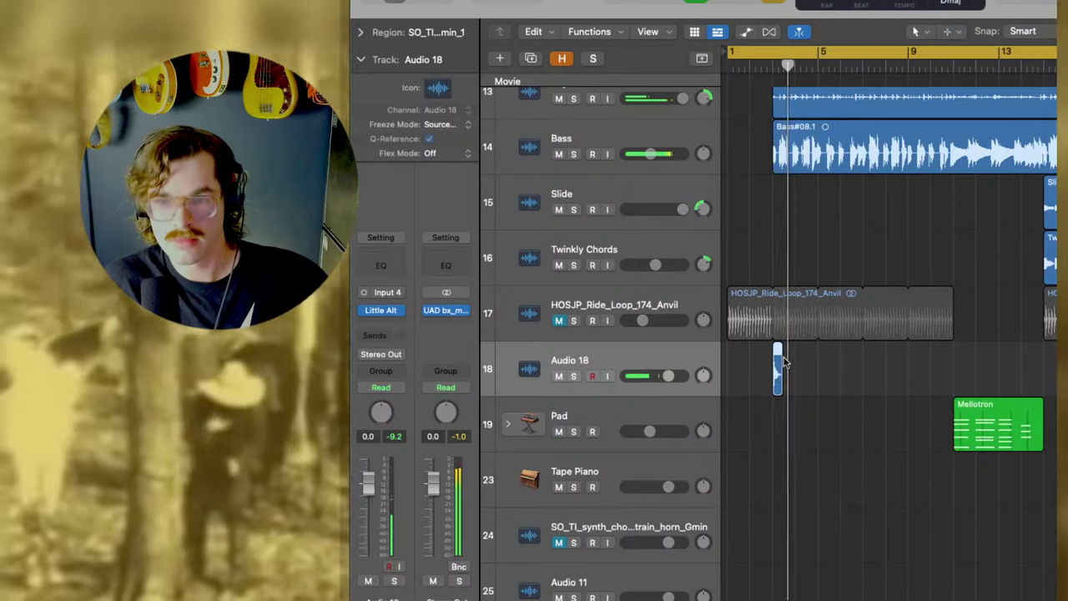
# Insert Softube's Saturation Knob after Little AlterBoy on the Audio 18 channel and set its saturation to 3.6.
pyautogui.press('x')
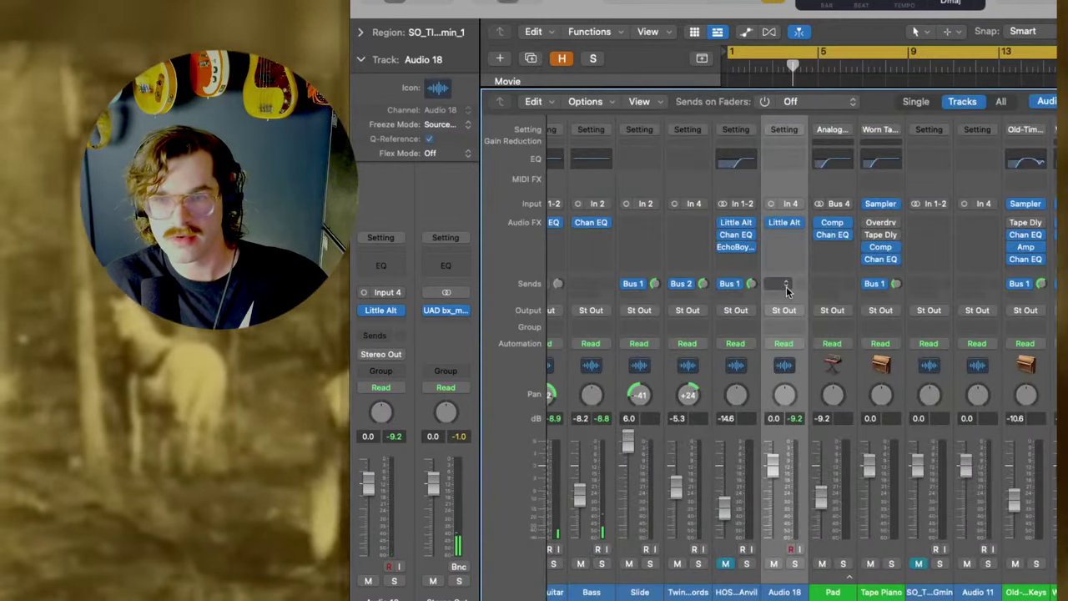
pyautogui.click(788, 238)
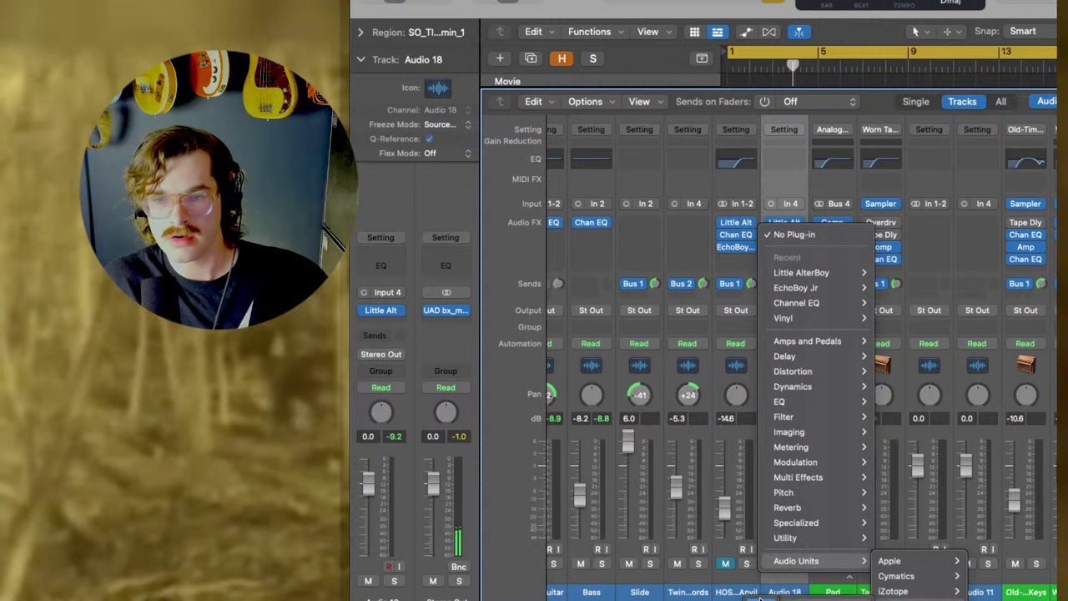
pyautogui.click(755, 598)
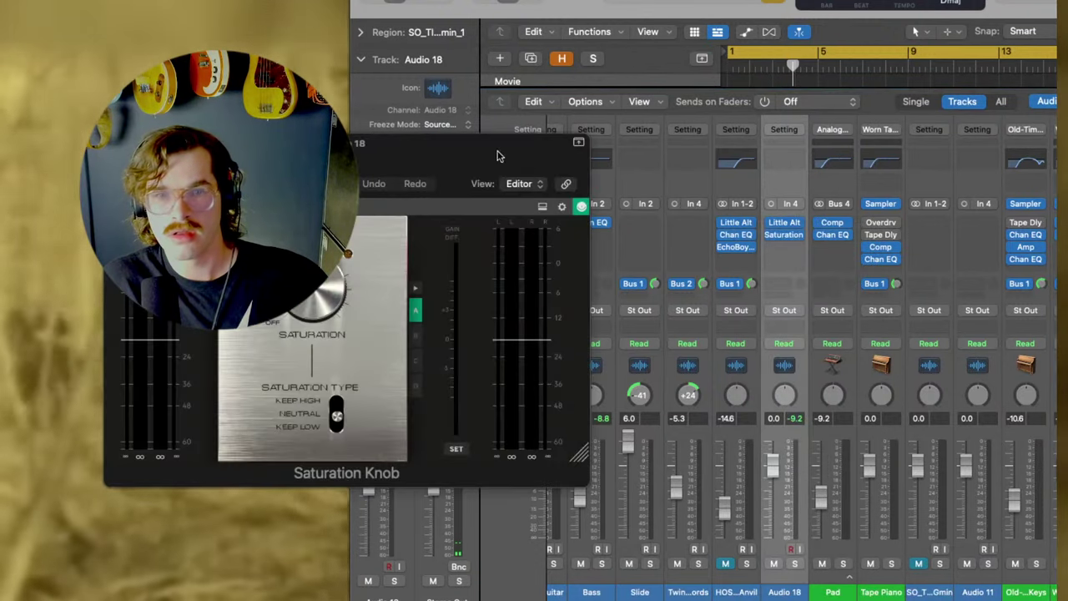
pyautogui.moveTo(498, 156); pyautogui.dragTo(936, 123)
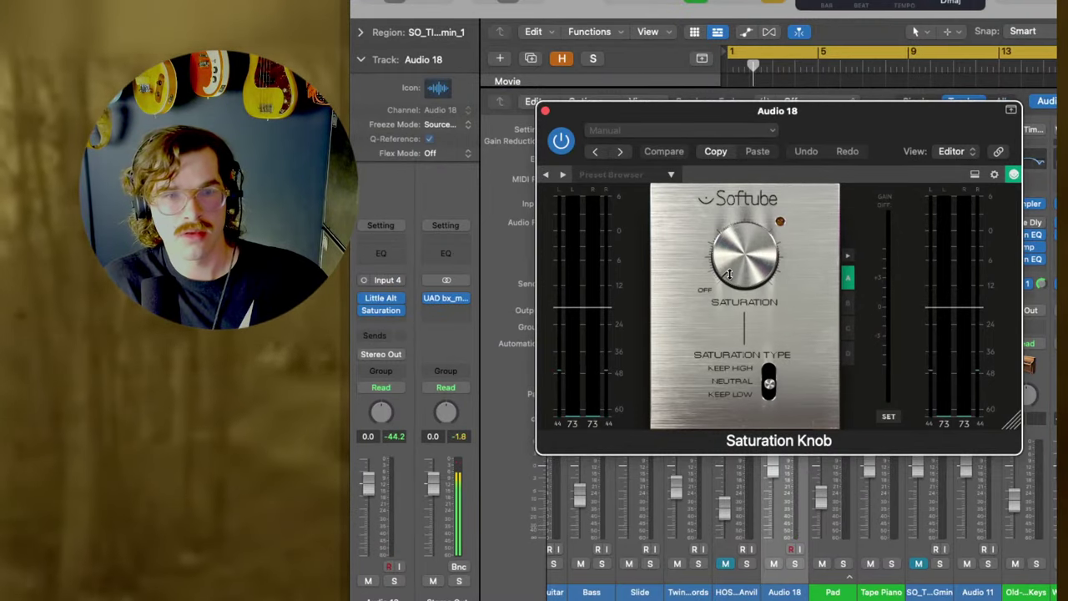
pyautogui.moveTo(728, 244); pyautogui.dragTo(731, 224)
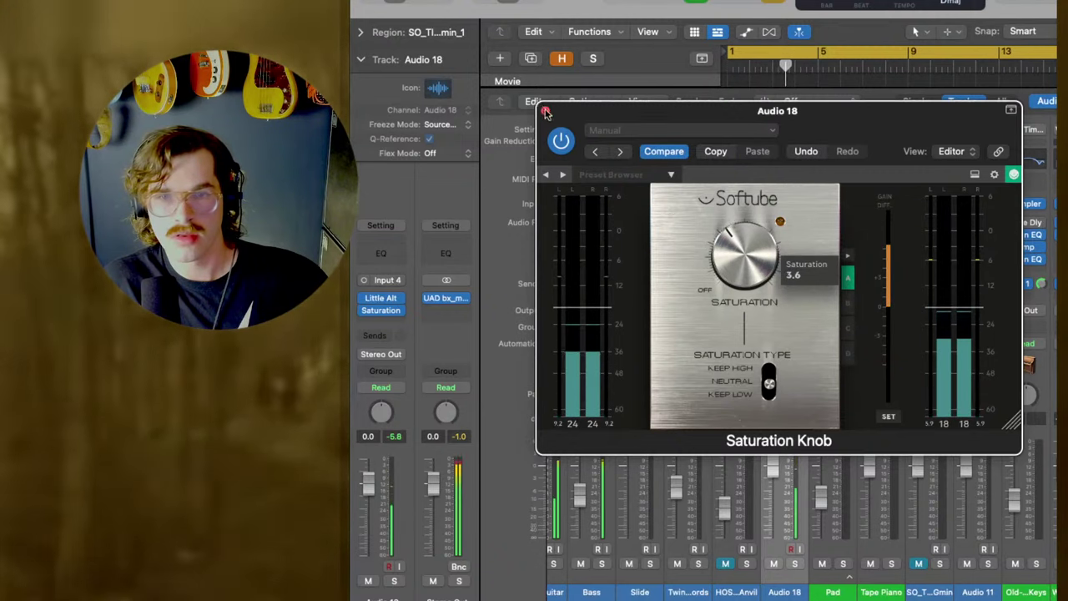
pyautogui.press('super+w')
# Insert EchoBoy Jr as Mono->Stereo after the Saturation Knob on the Audio 18 channel.
pyautogui.click(785, 247)
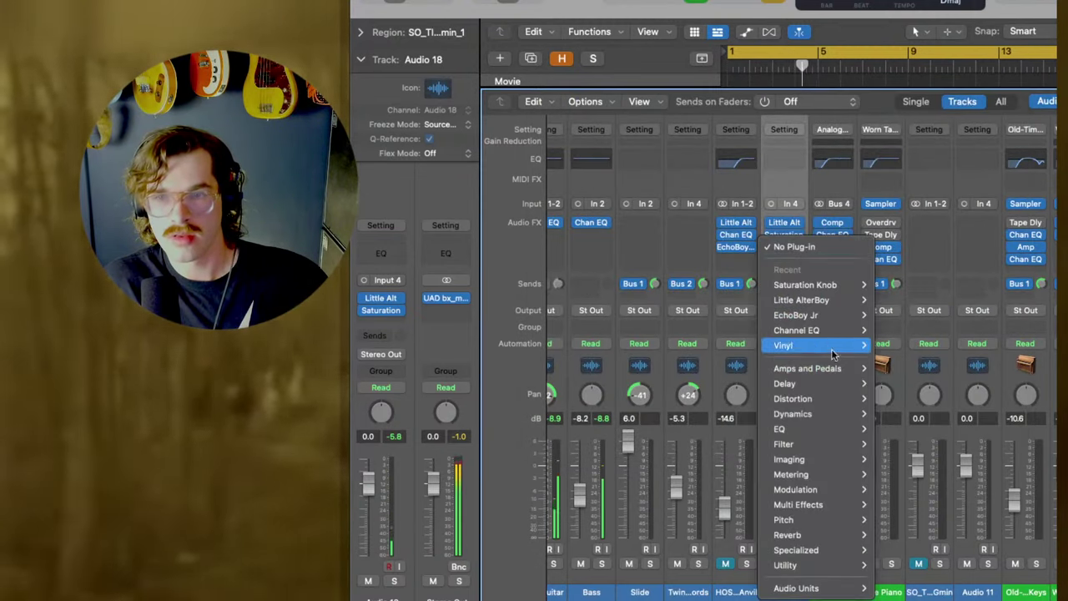
pyautogui.moveTo(815, 320)
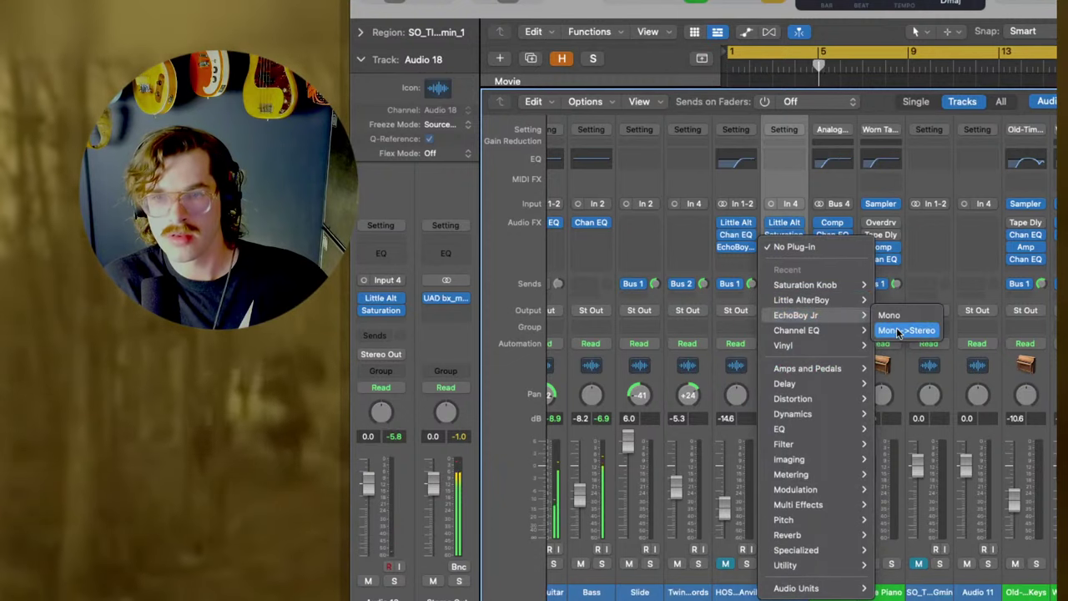
pyautogui.click(899, 332)
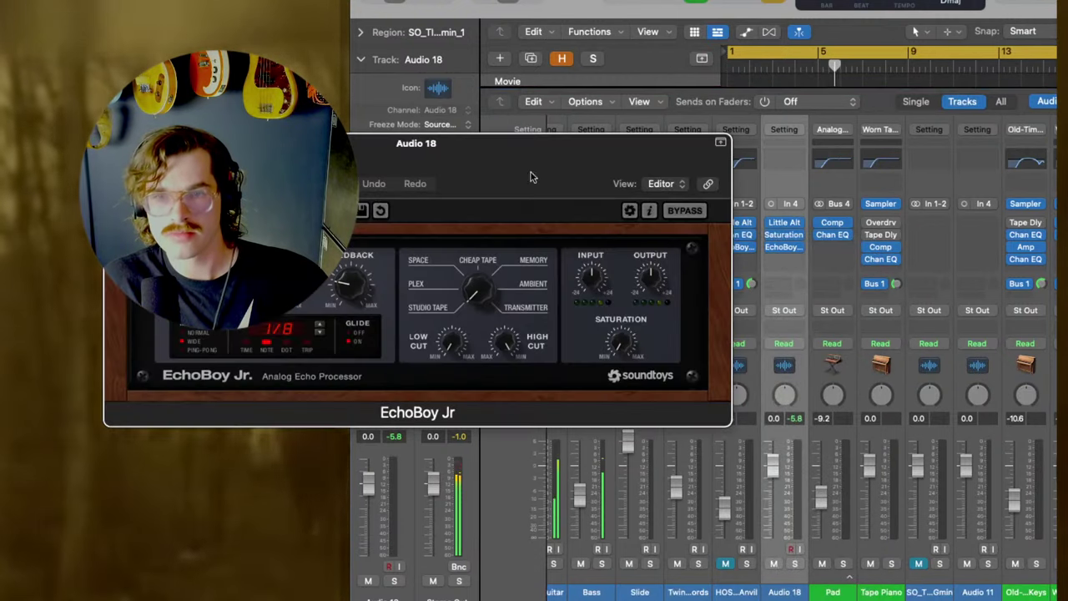
pyautogui.moveTo(529, 175); pyautogui.dragTo(622, 184)
# Raise the EchoBoy Jr feedback on Audio 18 to about the middle of its range while replaying the train horn.
pyautogui.press('x')
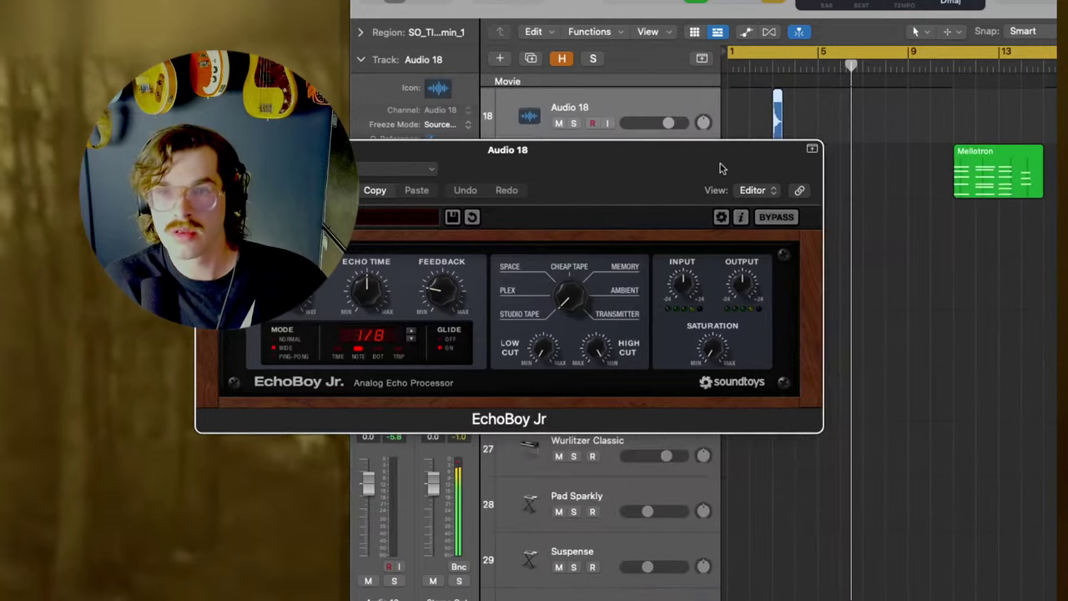
pyautogui.moveTo(722, 158); pyautogui.dragTo(741, 237)
pyautogui.click(765, 69)
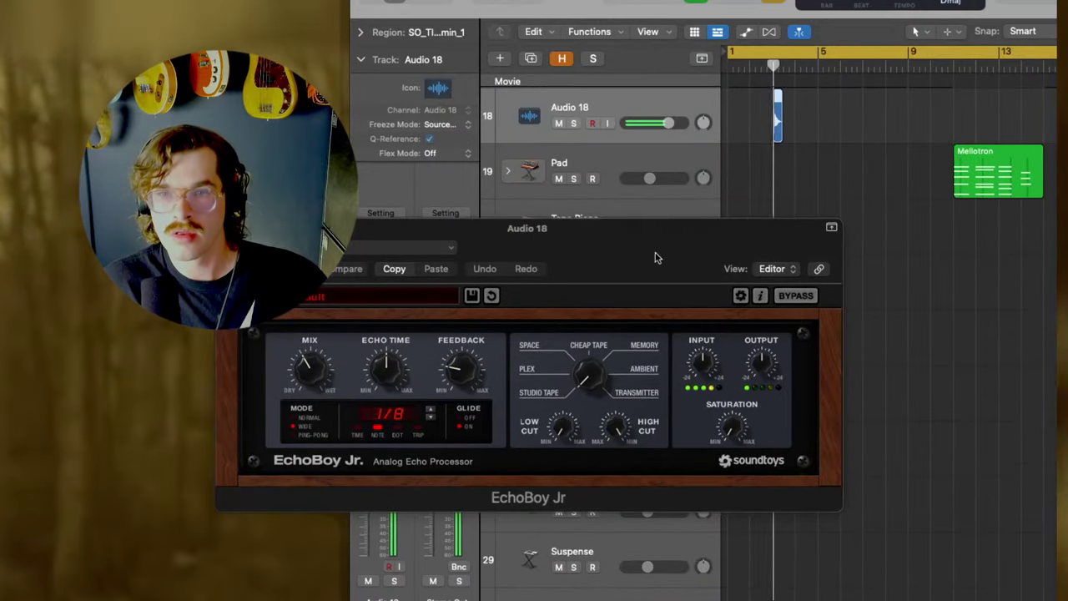
pyautogui.moveTo(621, 264); pyautogui.dragTo(878, 225)
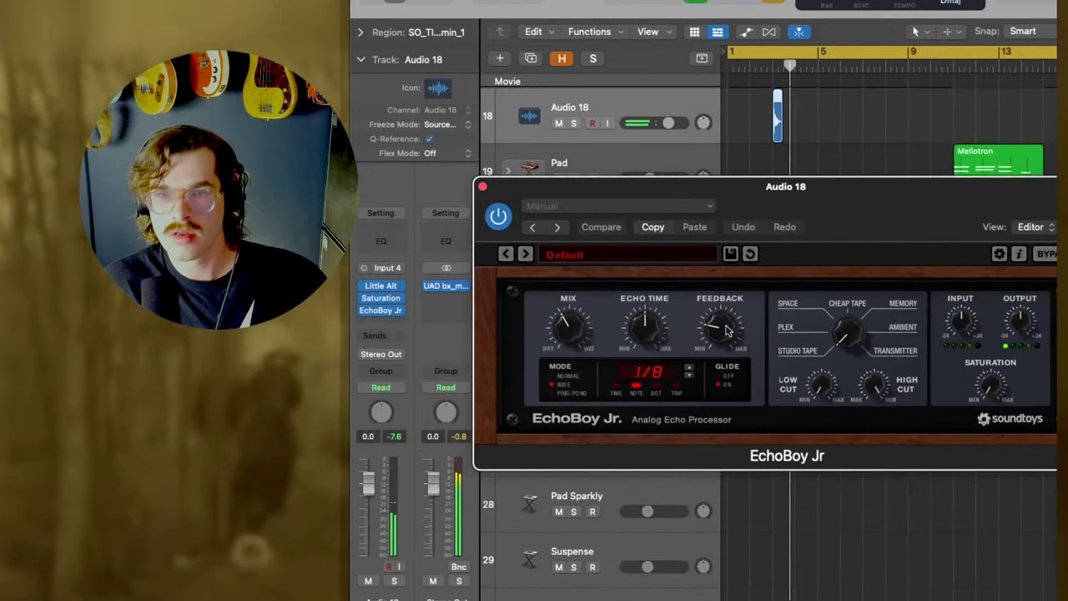
pyautogui.click(760, 60)
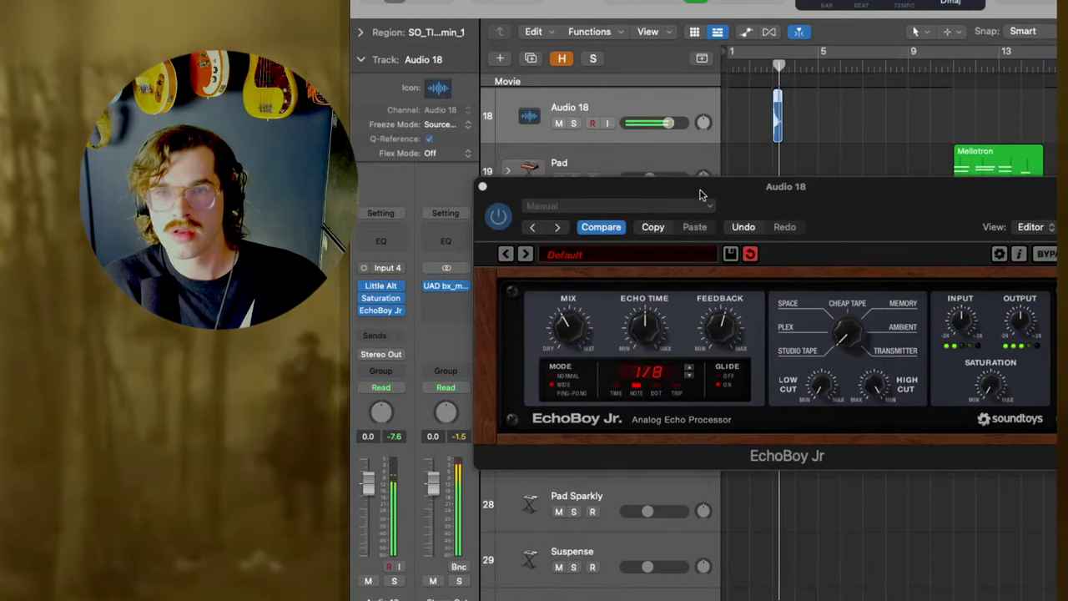
pyautogui.click(482, 189)
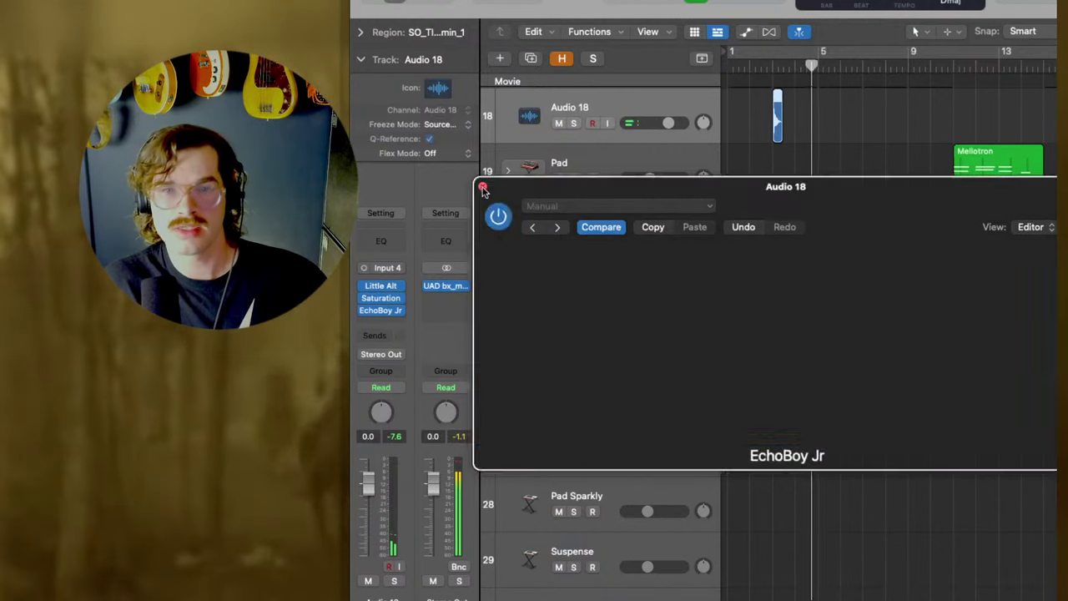
# Copy the train horn region on the Audio 18 track to bars 1 and 15, and play the song from the start.
pyautogui.scroll(5, 810, 216)
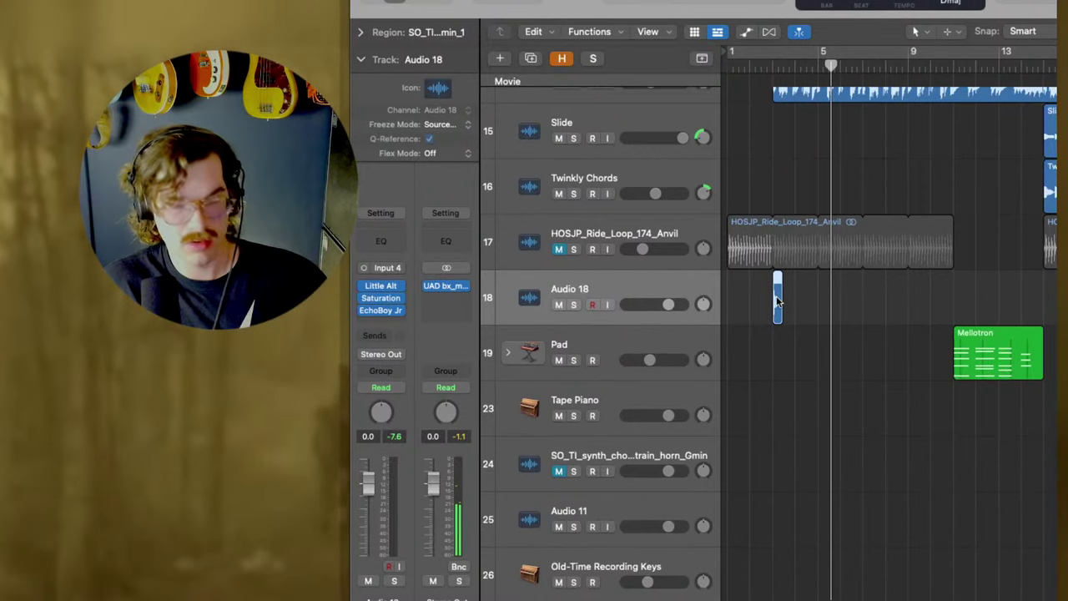
pyautogui.moveTo(777, 302); pyautogui.dragTo(1049, 302)
pyautogui.press('Return')
pyautogui.press('space')
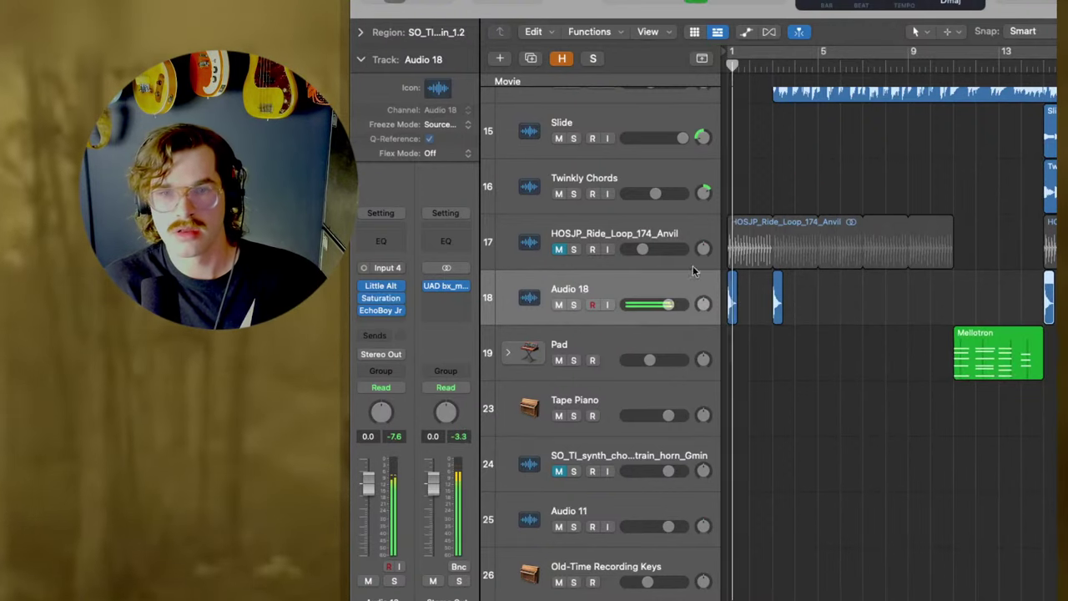
# Unmute the HOSJP_Ride_Loop_174_Anvil track during playback.
pyautogui.click(559, 249)
pyautogui.click(559, 249)
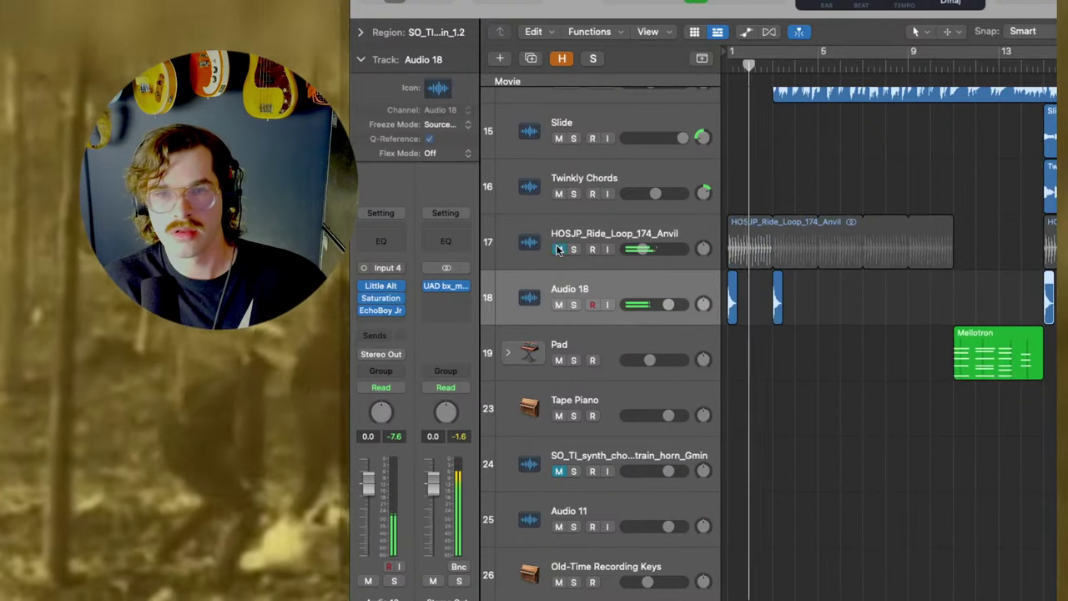
pyautogui.click(559, 248)
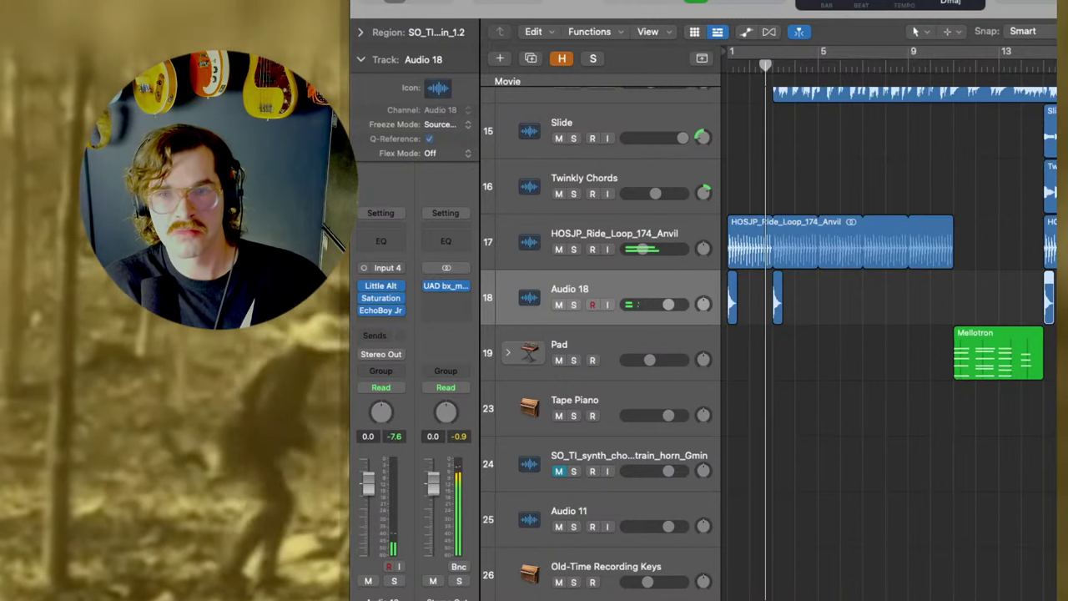
# Delete the train horn region at bar 3 of the Audio 18 track and replay the song from the start.
pyautogui.click(816, 313)
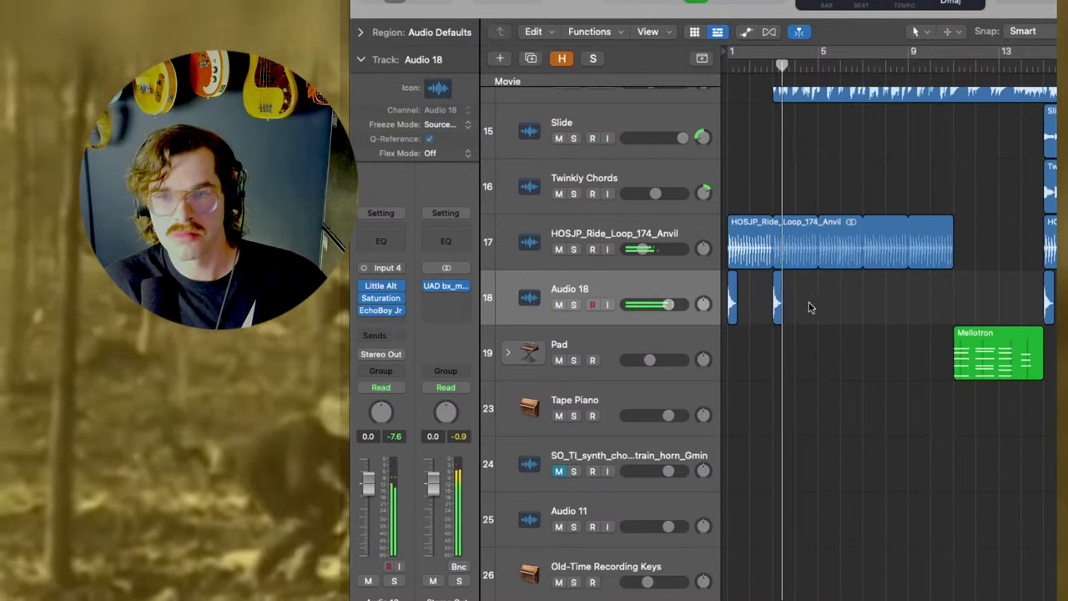
pyautogui.press('Delete')
pyautogui.press('Return')
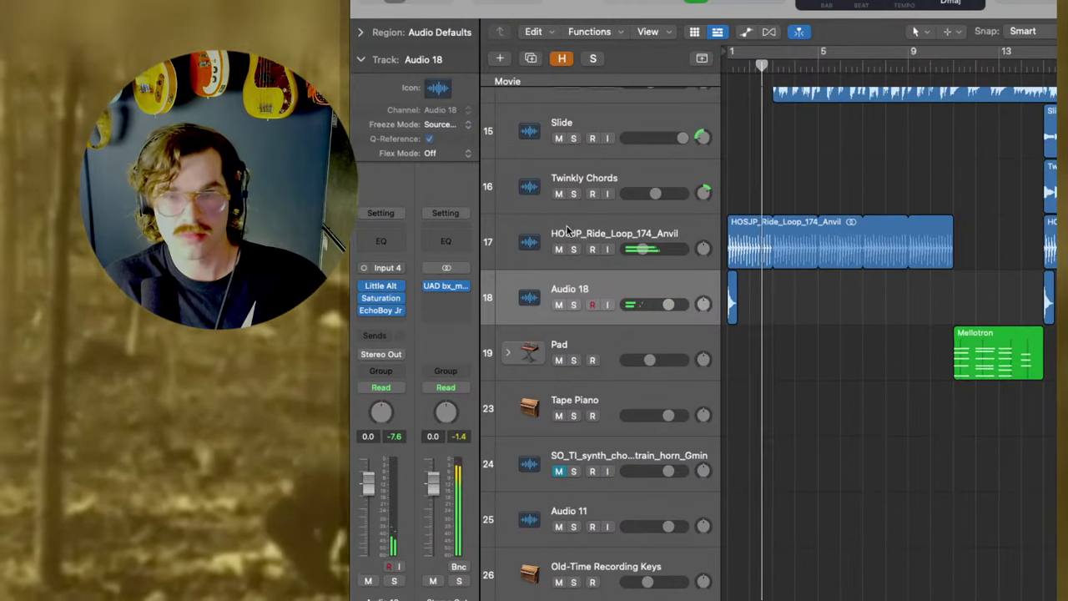
# Select the ride loop track and examine its channel strip in the mixer during playback.
pyautogui.click(566, 228)
pyautogui.press('x')
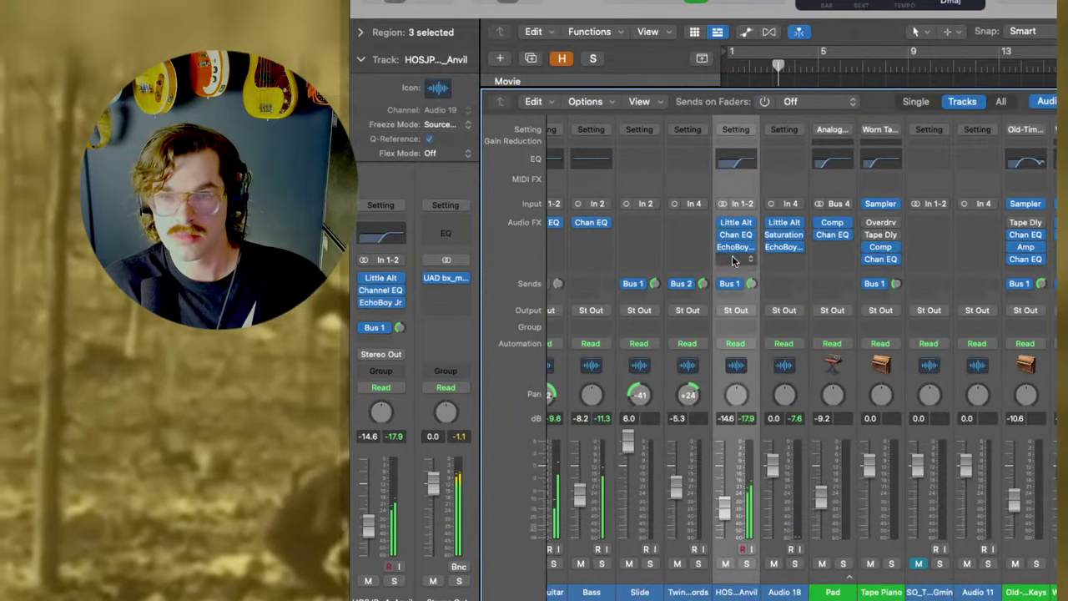
pyautogui.press('x')
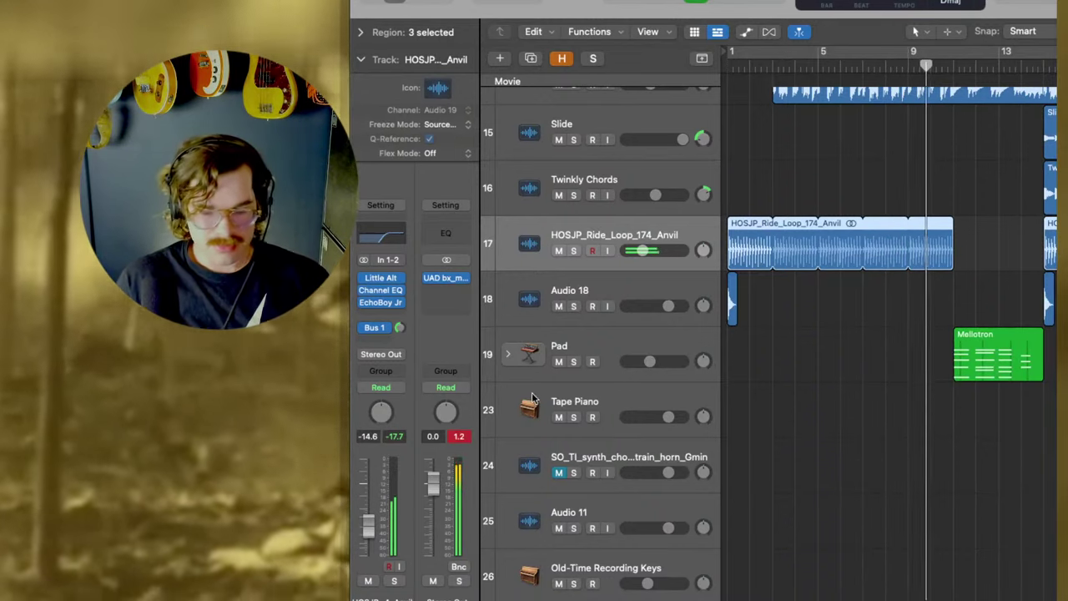
# Copy the train horn region at bar 15 of the Audio 18 track to bars 5 and 19, and lower the track's volume.
pyautogui.scroll(-3, 529, 341)
pyautogui.scroll(2, 778, 348)
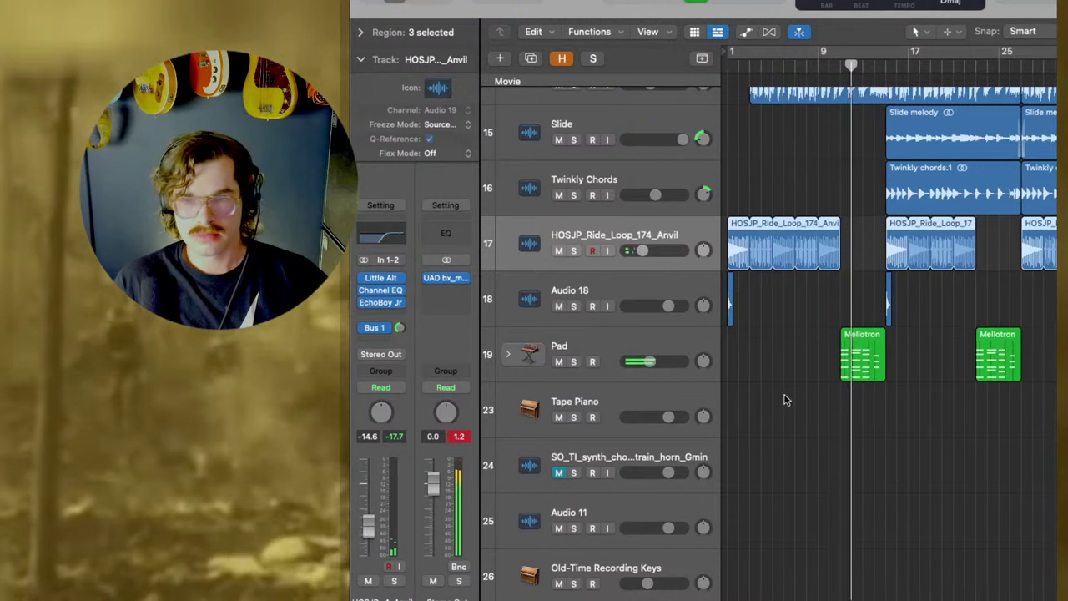
pyautogui.scroll(1, 785, 392)
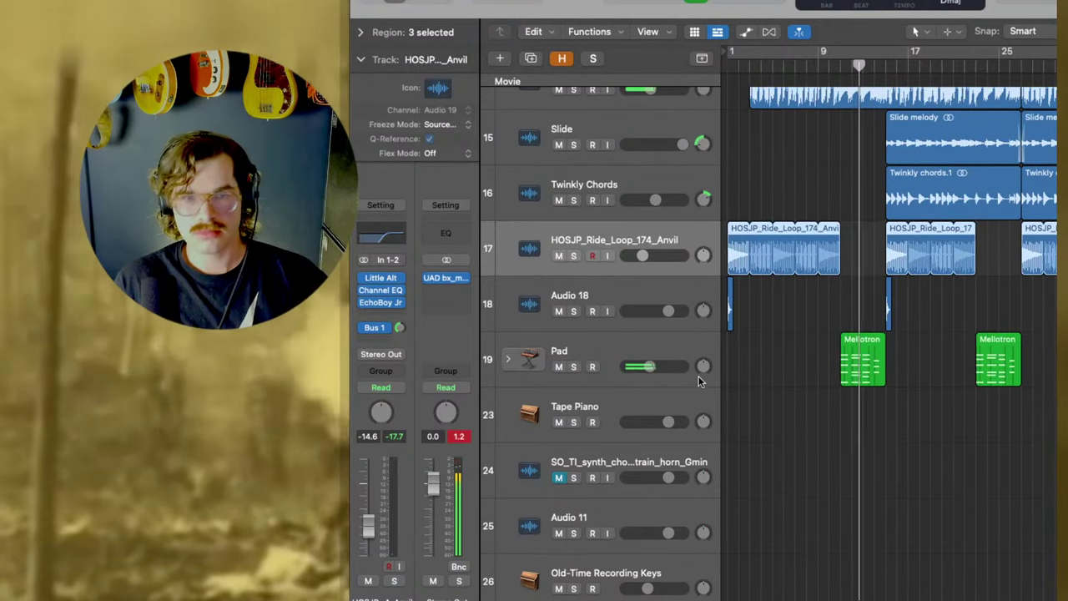
pyautogui.click(889, 303)
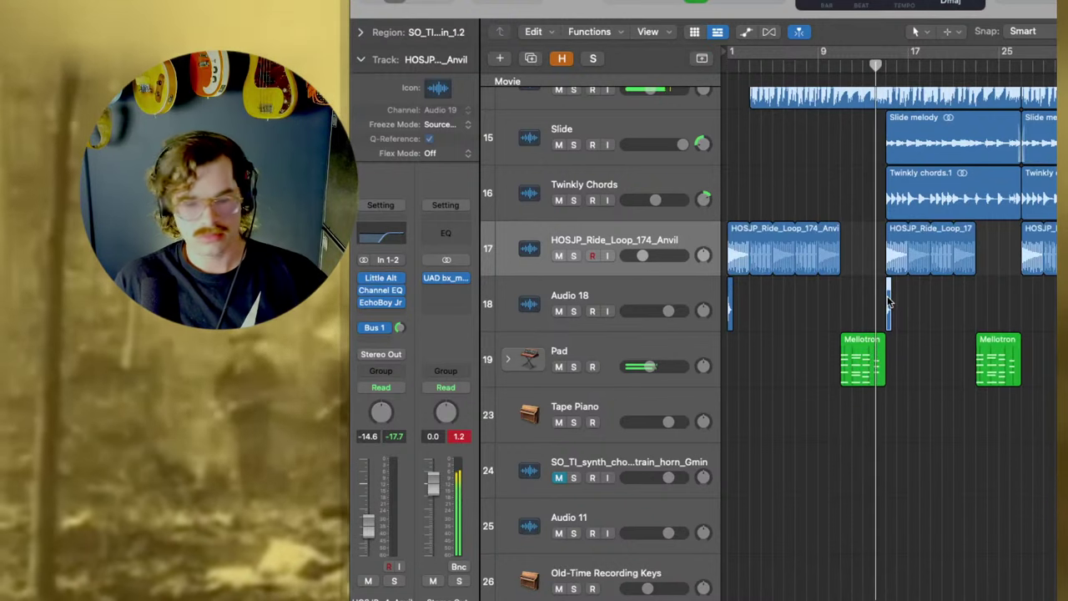
pyautogui.moveTo(888, 303); pyautogui.dragTo(777, 304)
pyautogui.moveTo(668, 310); pyautogui.dragTo(646, 311)
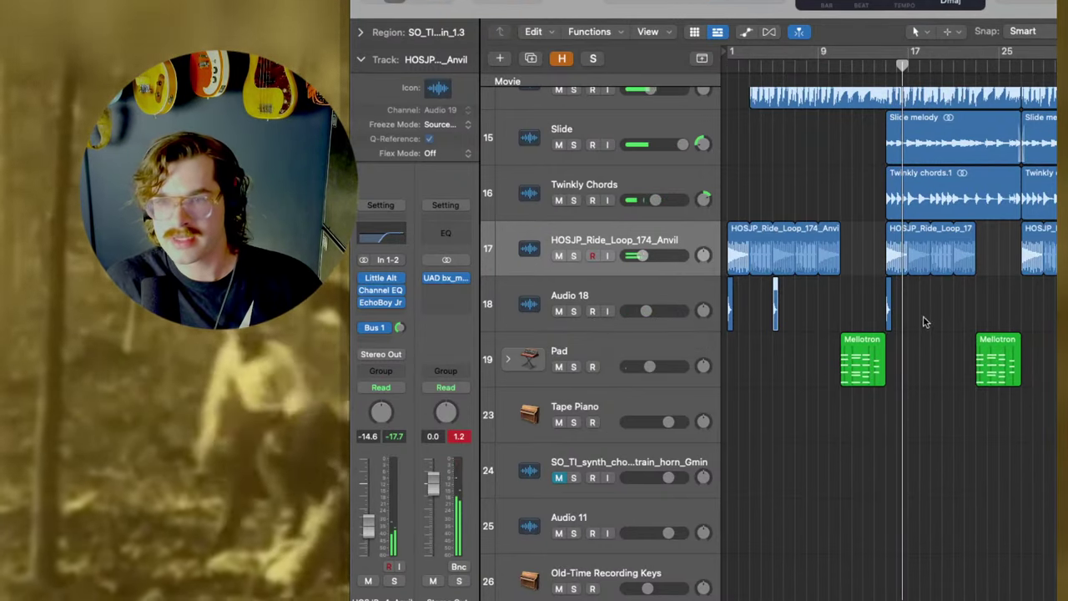
pyautogui.moveTo(890, 309); pyautogui.dragTo(941, 303)
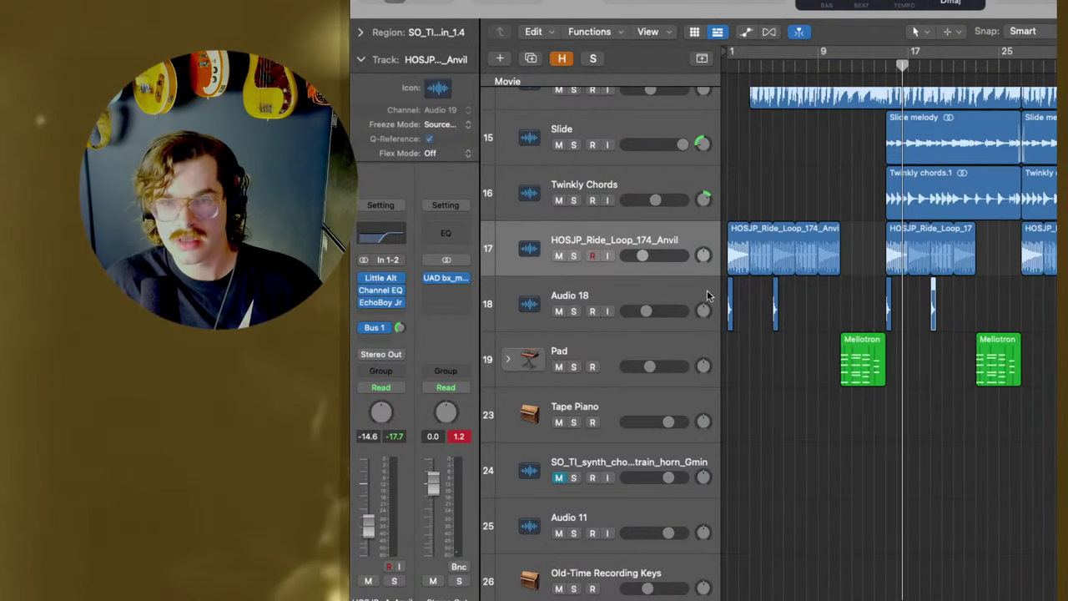
# Lower the Audio 18 track to -14.0 dB, replay from the start, and set the ride loop track to -22.5 dB.
pyautogui.moveTo(646, 311); pyautogui.dragTo(644, 310)
pyautogui.press('space')
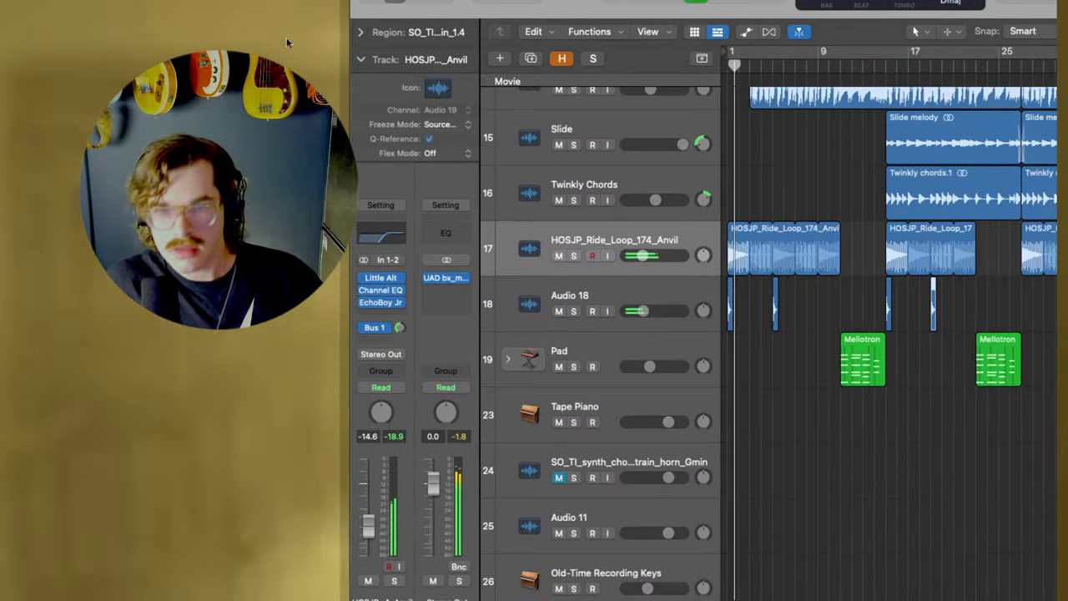
pyautogui.moveTo(639, 257); pyautogui.dragTo(636, 257)
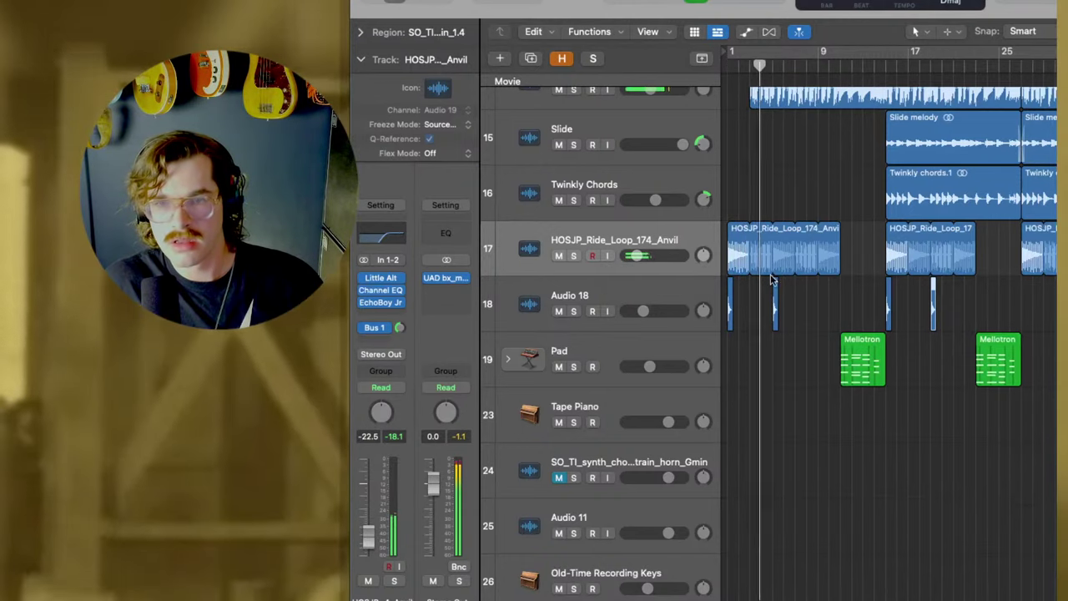
# Turn off looping for the ride loop region at bar 1, and move the train horn region from bar 5 to bar 7.
pyautogui.moveTo(839, 237); pyautogui.dragTo(780, 259)
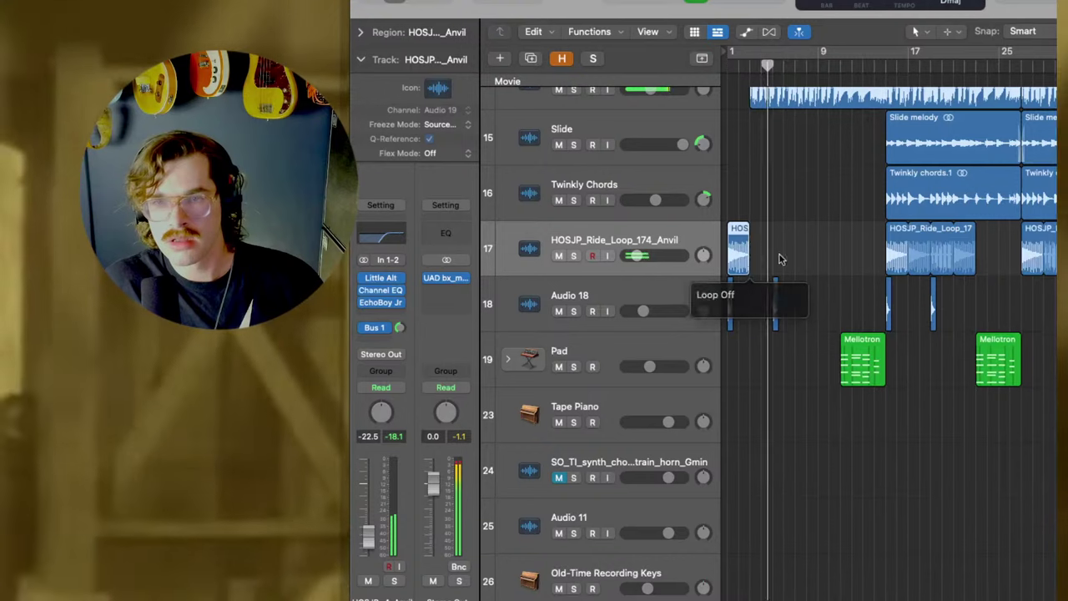
pyautogui.click(851, 274)
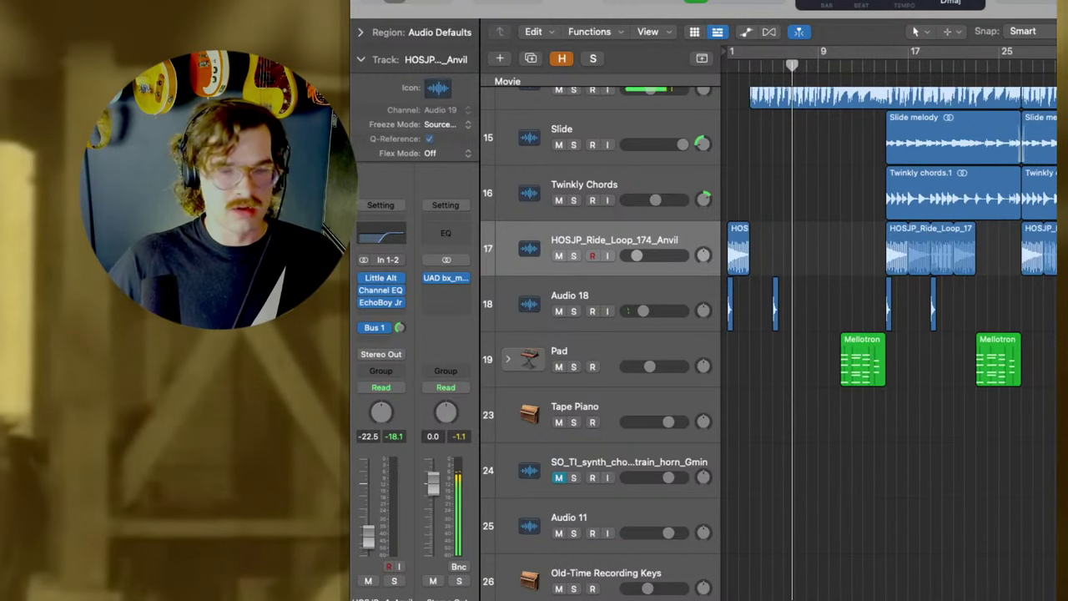
pyautogui.scroll(1, 801, 346)
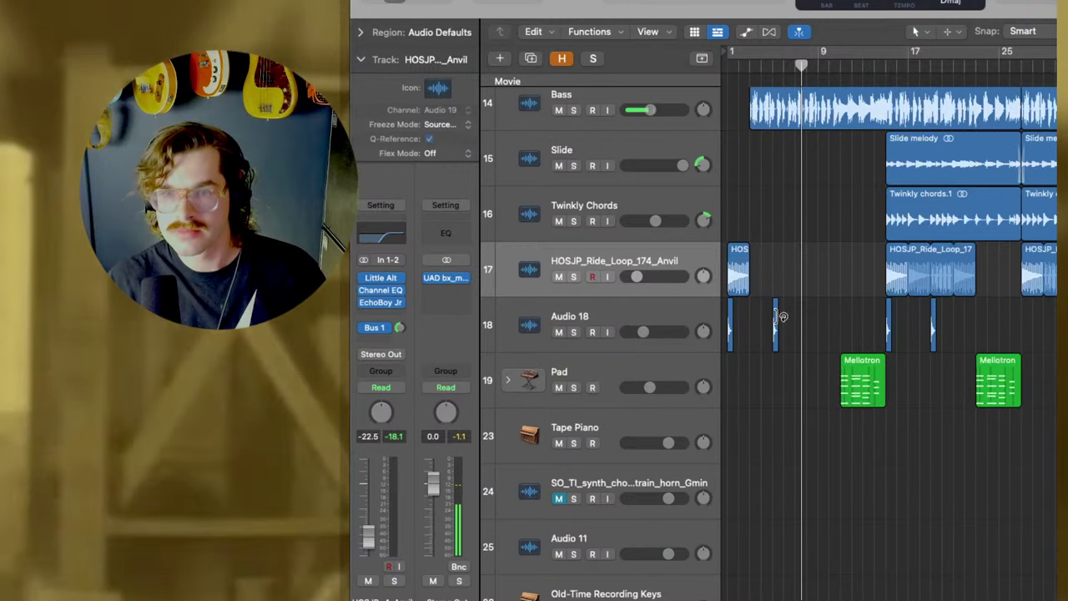
pyautogui.moveTo(776, 321); pyautogui.dragTo(799, 326)
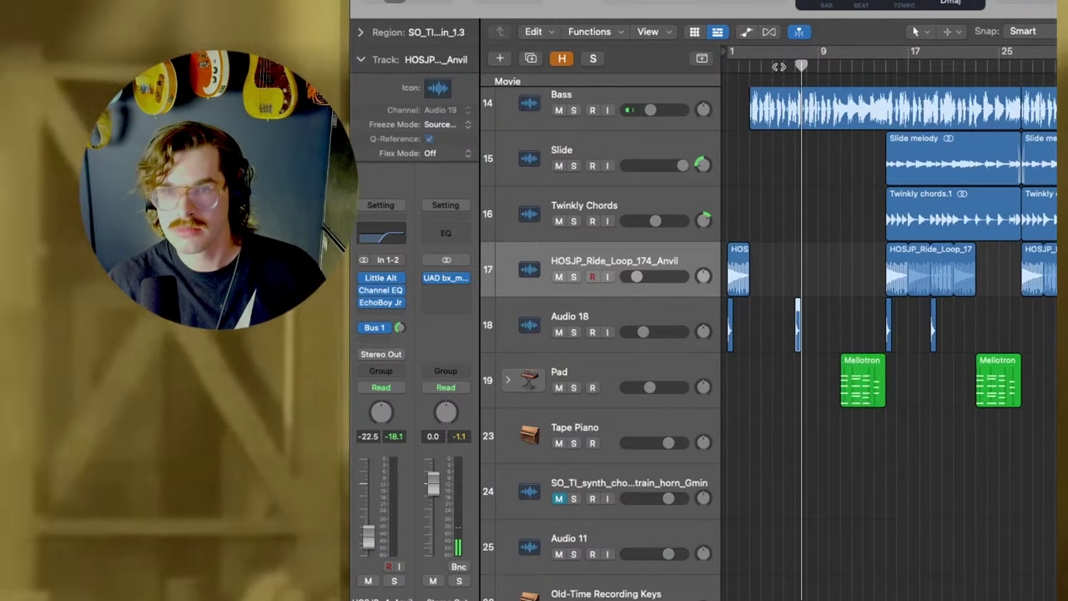
pyautogui.scroll(1, 861, 365)
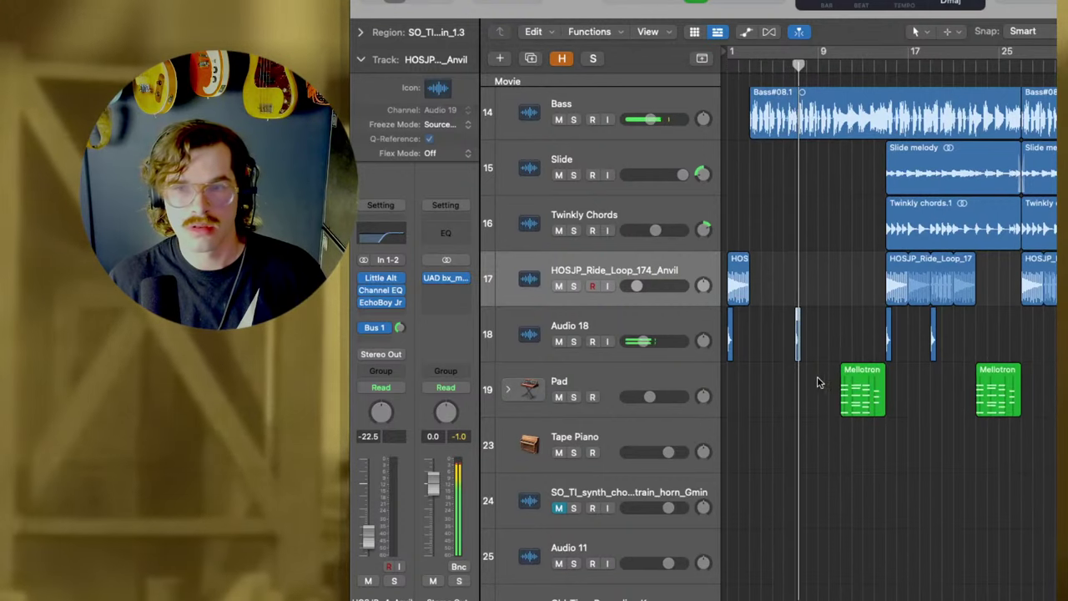
# Insert the Vinyl plug-in after the Channel EQ on the Pad track's channel strip.
pyautogui.scroll(10, 814, 385)
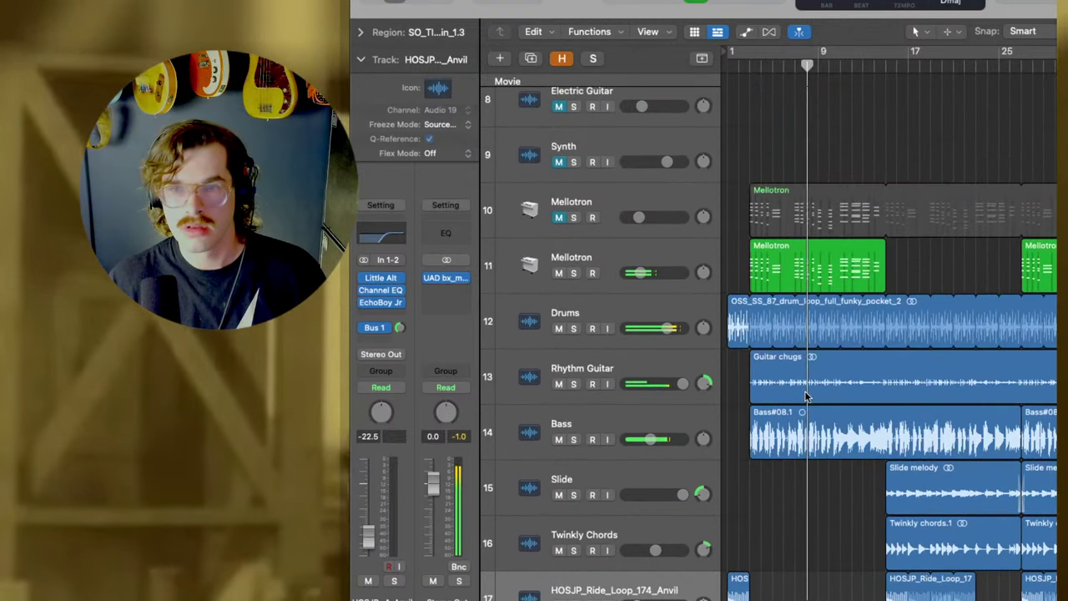
pyautogui.scroll(-8, 806, 403)
pyautogui.scroll(-4, 805, 403)
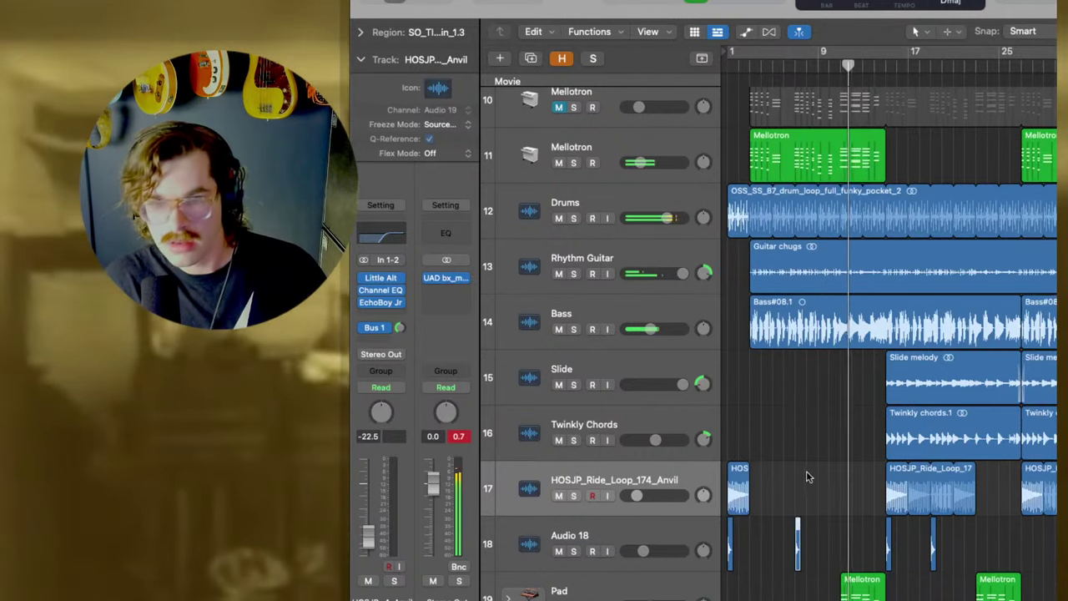
pyautogui.click(857, 578)
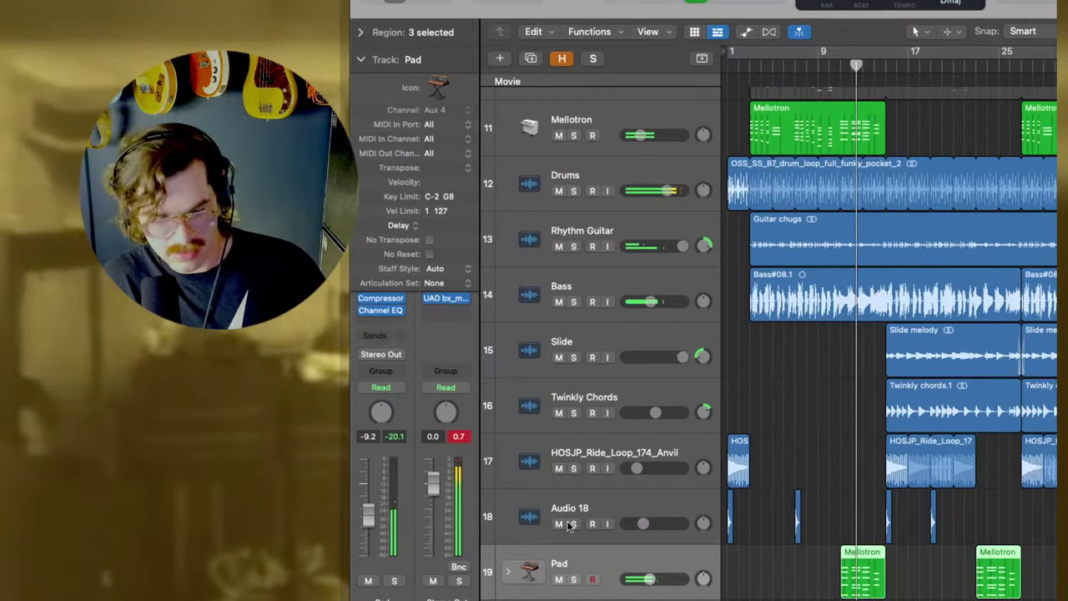
pyautogui.press('x')
pyautogui.click(828, 247)
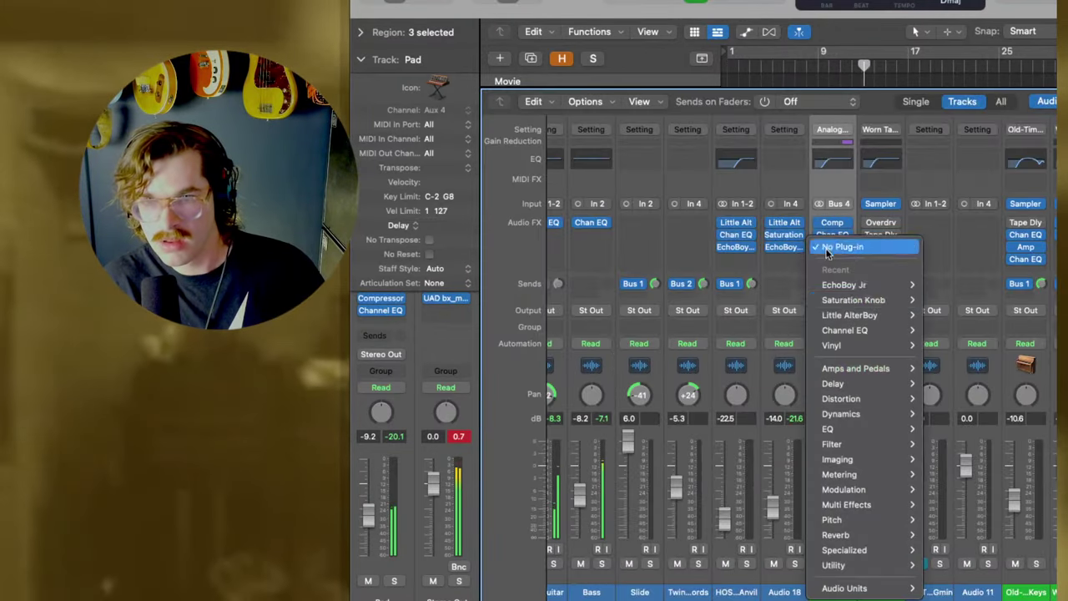
pyautogui.moveTo(868, 344)
pyautogui.click(913, 341)
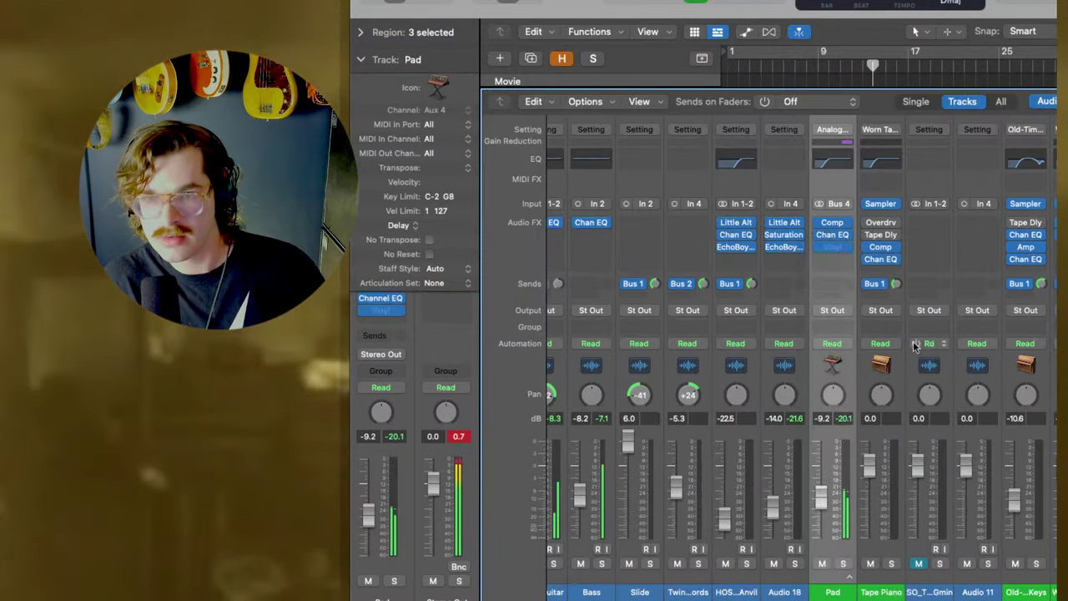
# Raise Warp to about halfway in the Pad's Vinyl plug-in, close it, and set the Pad track's volume to -6.0 dB.
pyautogui.moveTo(432, 167); pyautogui.dragTo(739, 163)
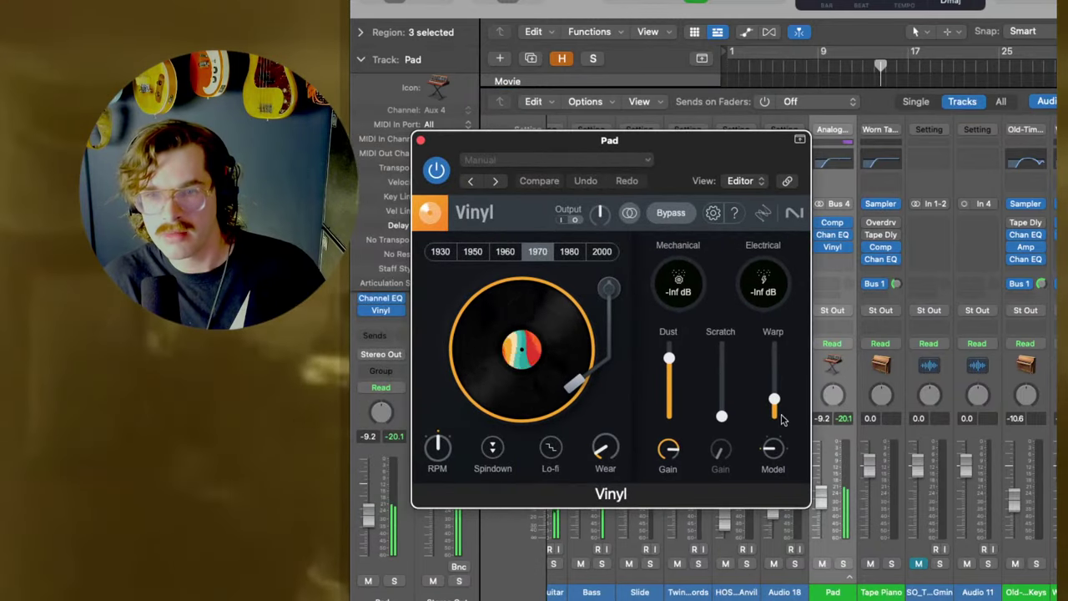
pyautogui.moveTo(775, 400); pyautogui.dragTo(774, 380)
pyautogui.press('x')
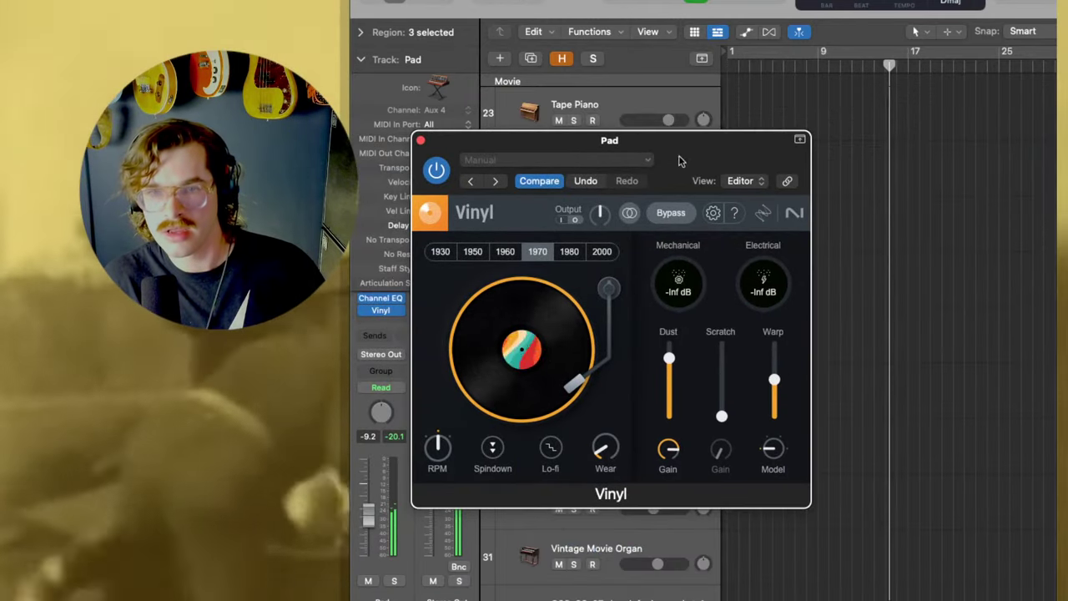
pyautogui.click(421, 139)
pyautogui.press('x')
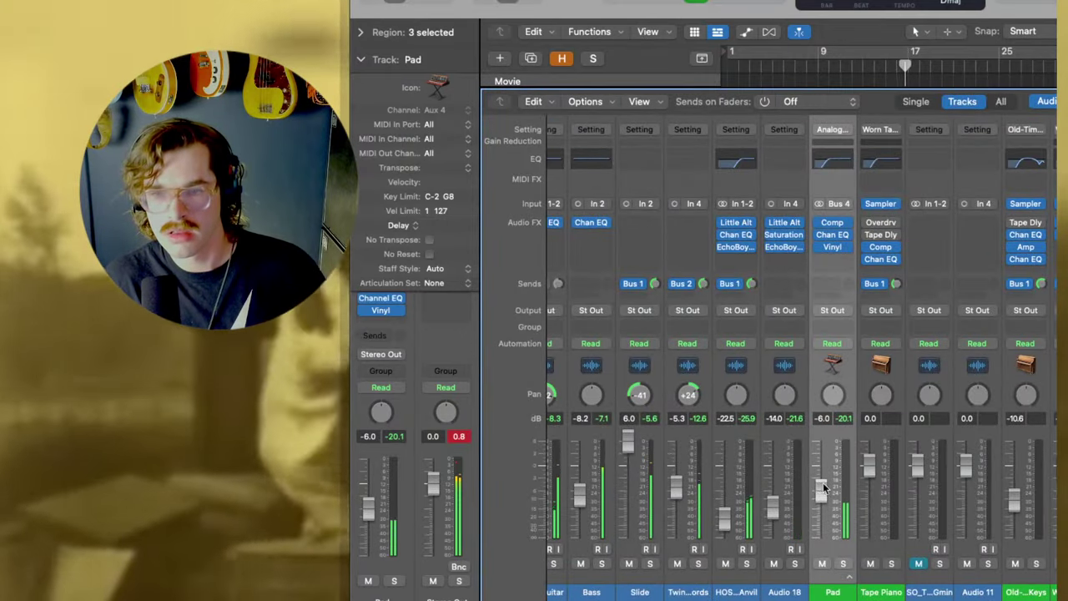
pyautogui.press('x')
# Remove the repeats of the ride loop region at bar 15 so that it ends at bar 17.
pyautogui.scroll(4, 808, 408)
pyautogui.scroll(3, 808, 408)
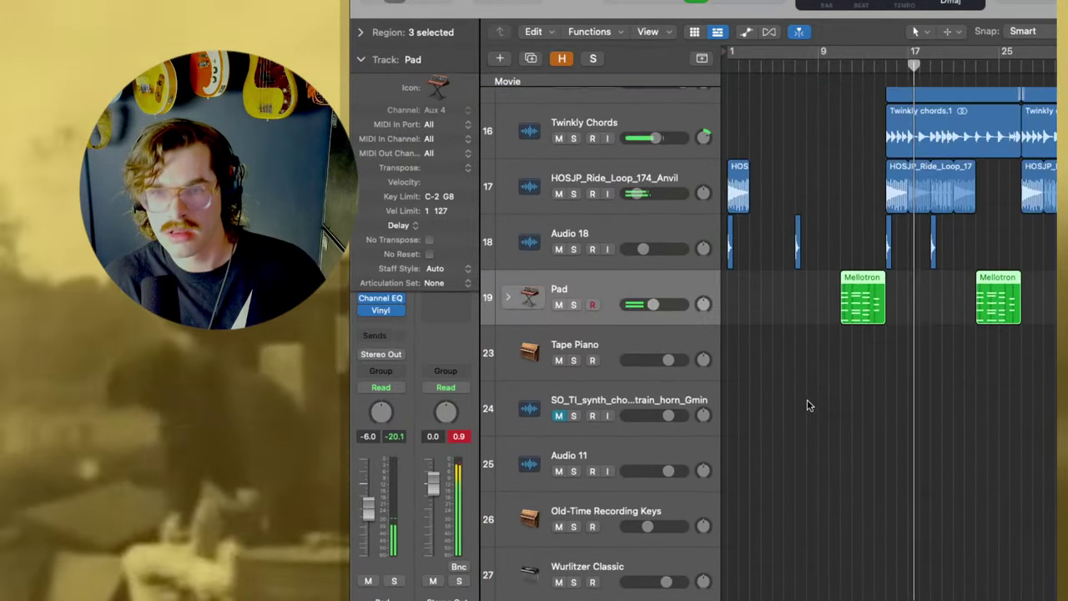
pyautogui.scroll(3, 810, 408)
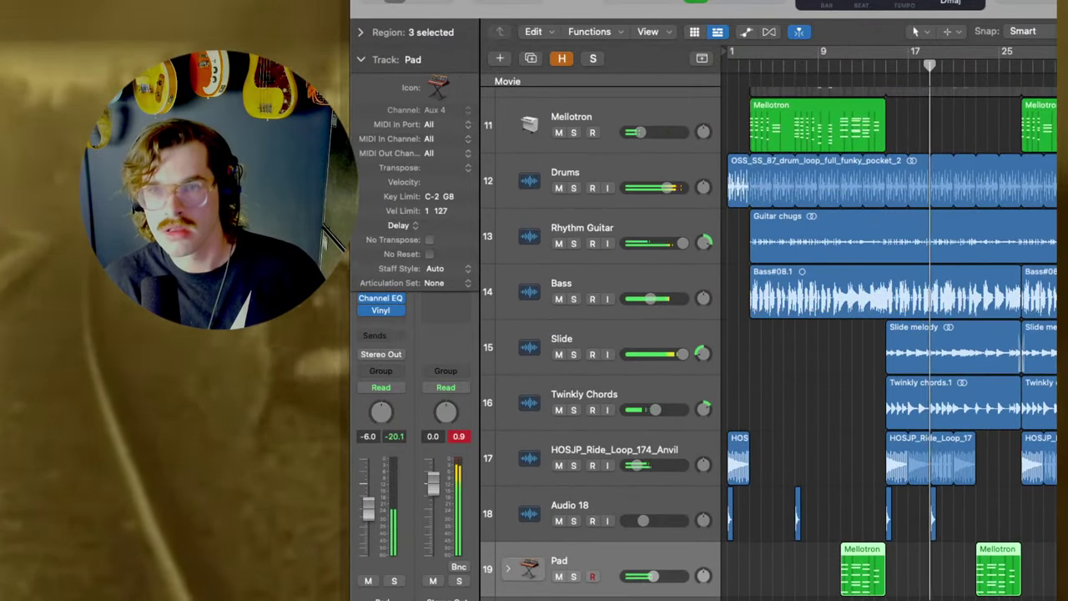
pyautogui.press('i')
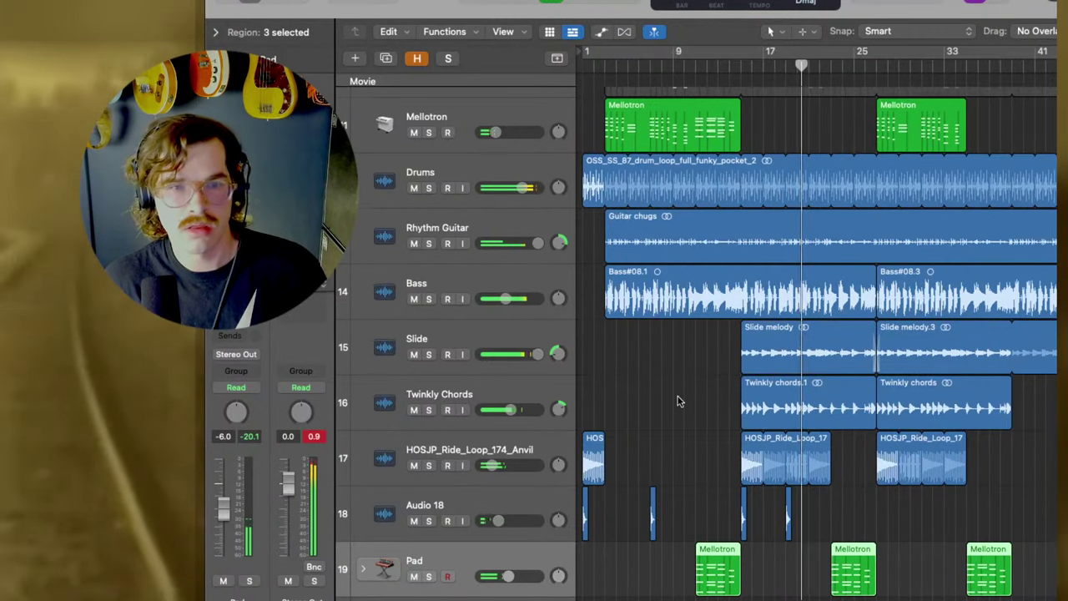
pyautogui.scroll(-2, 679, 400)
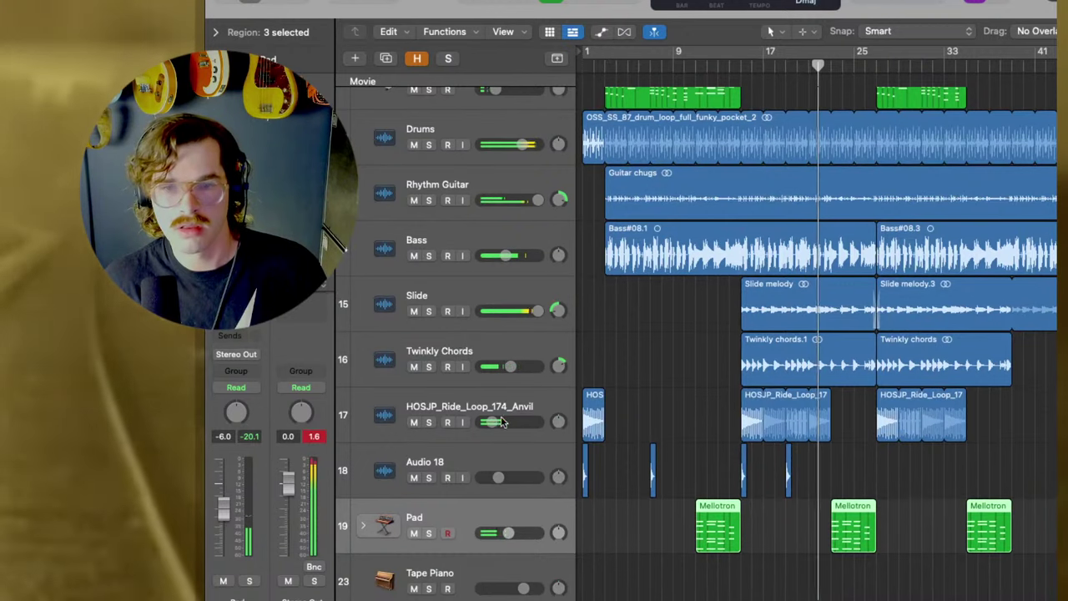
pyautogui.click(822, 424)
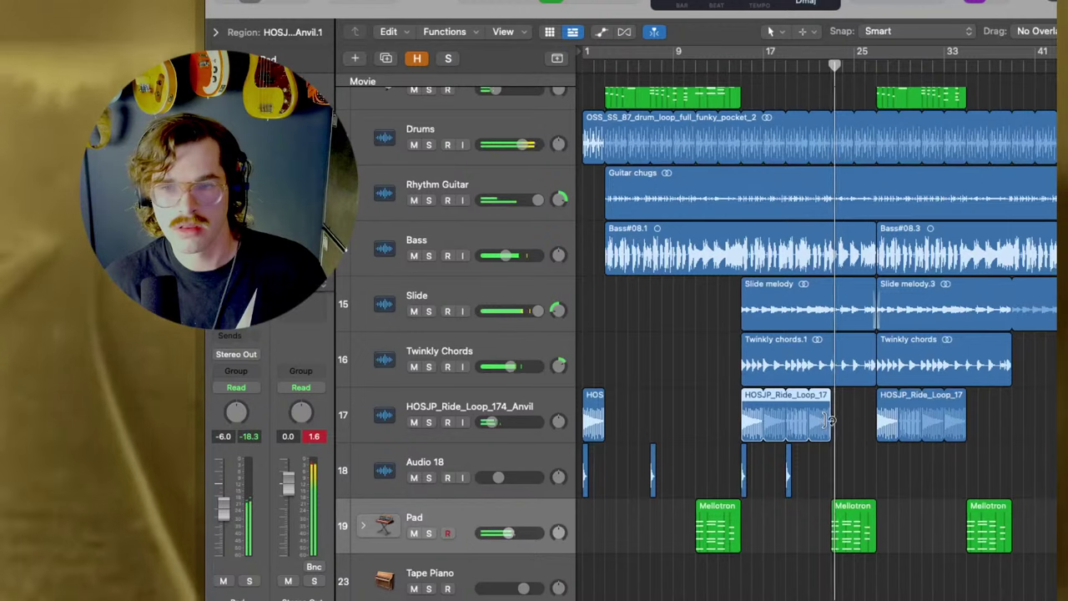
pyautogui.moveTo(822, 424); pyautogui.dragTo(762, 425)
pyautogui.click(818, 429)
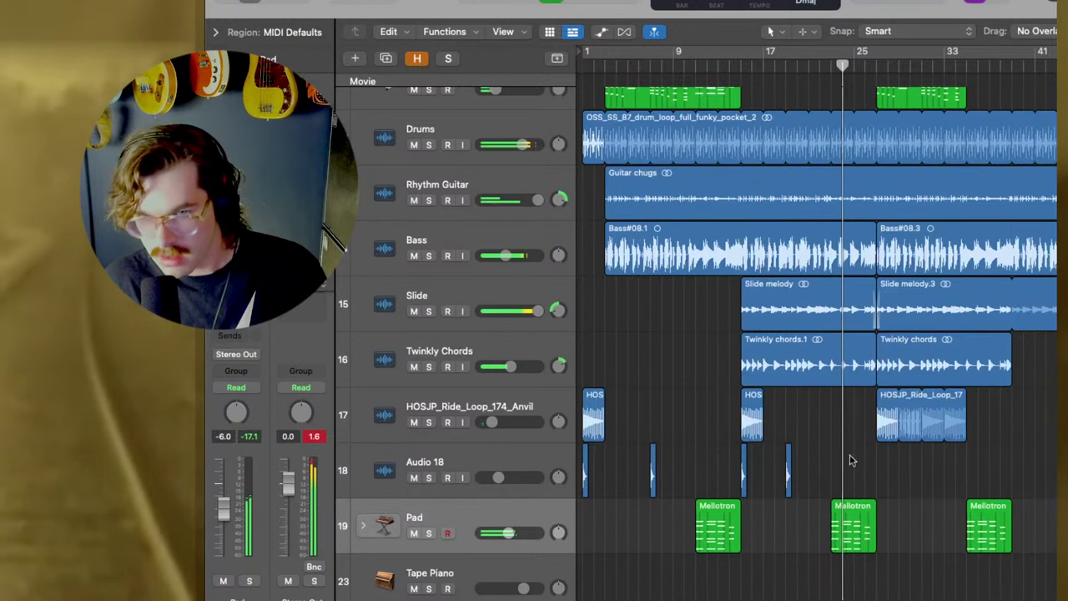
# Solo the Pad while setting its Vinyl Dust to zero and Warp to just below halfway, and unsolo it and close the plug-in.
pyautogui.press('x')
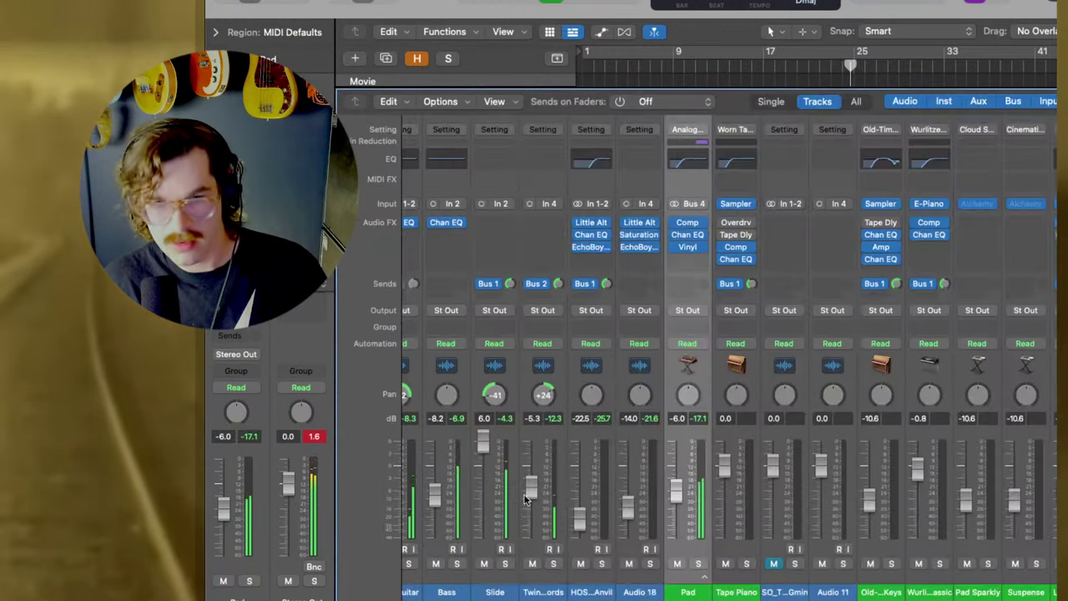
pyautogui.click(689, 247)
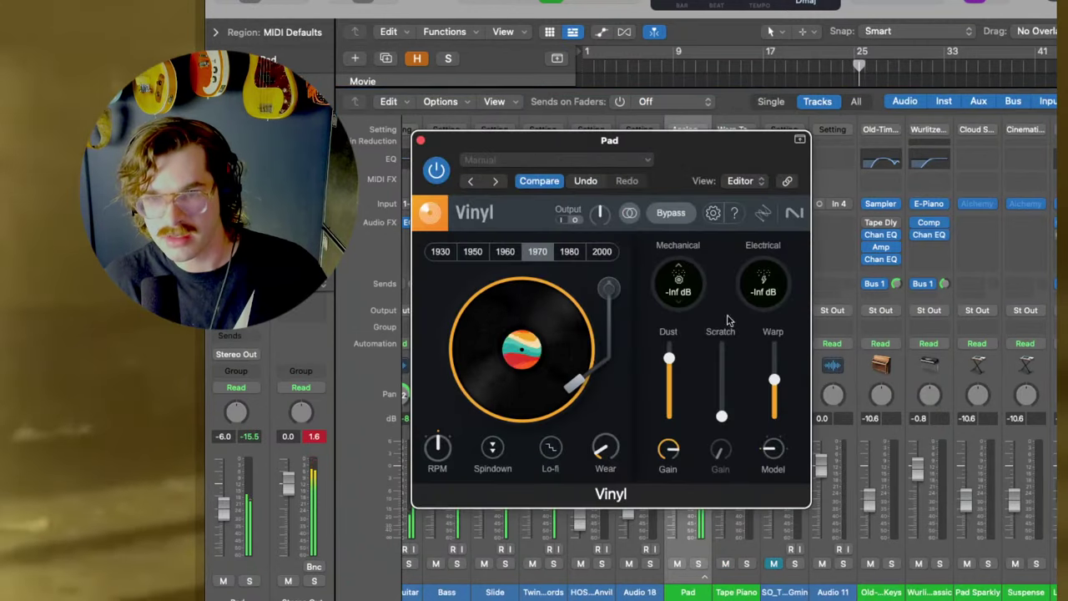
pyautogui.click(699, 564)
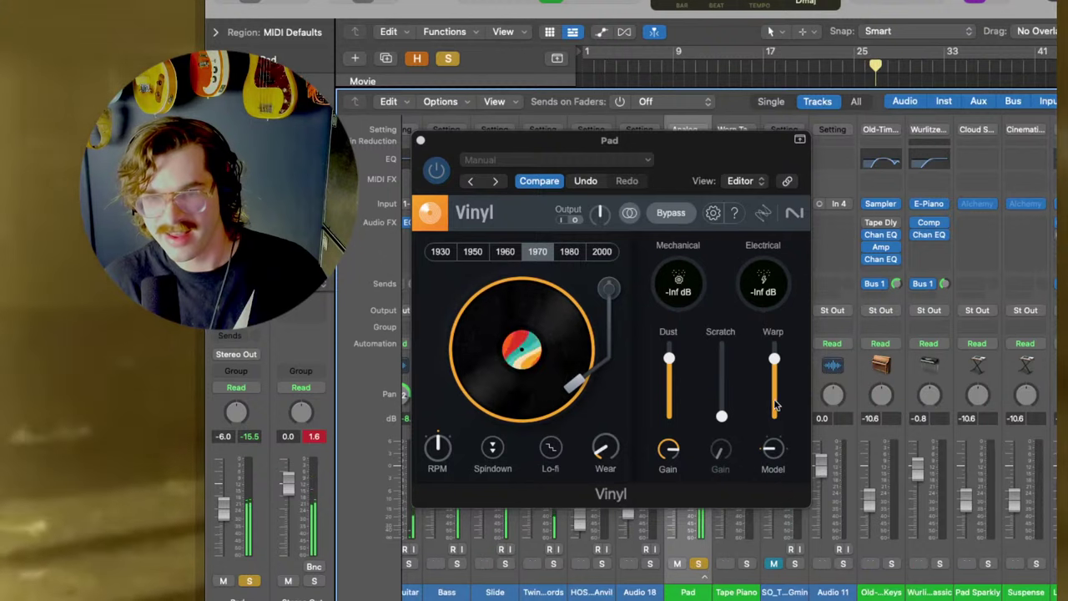
pyautogui.moveTo(669, 360); pyautogui.dragTo(669, 459)
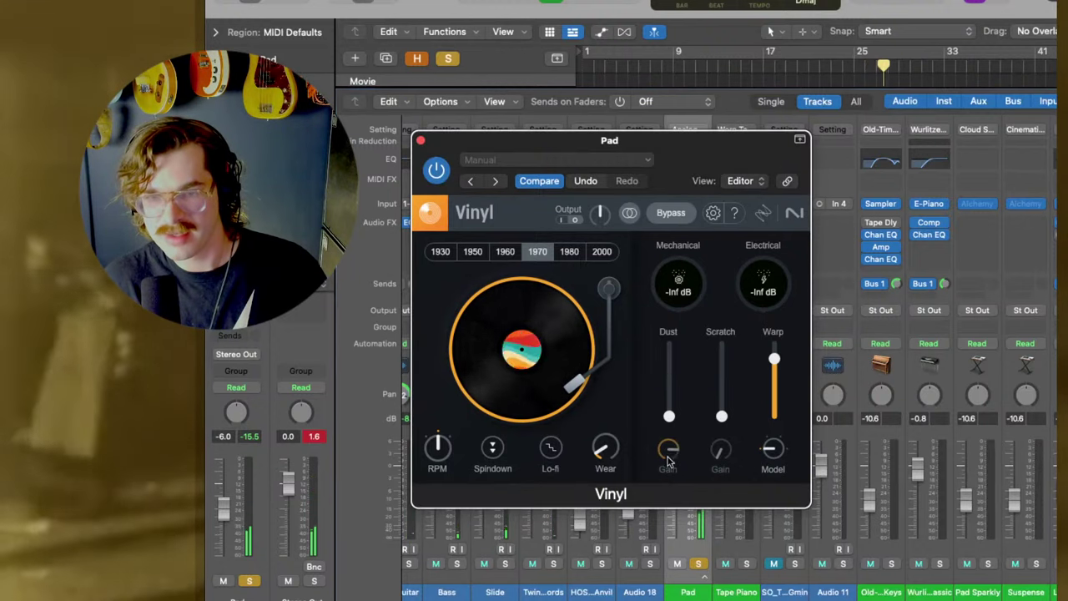
pyautogui.moveTo(722, 407); pyautogui.dragTo(724, 439)
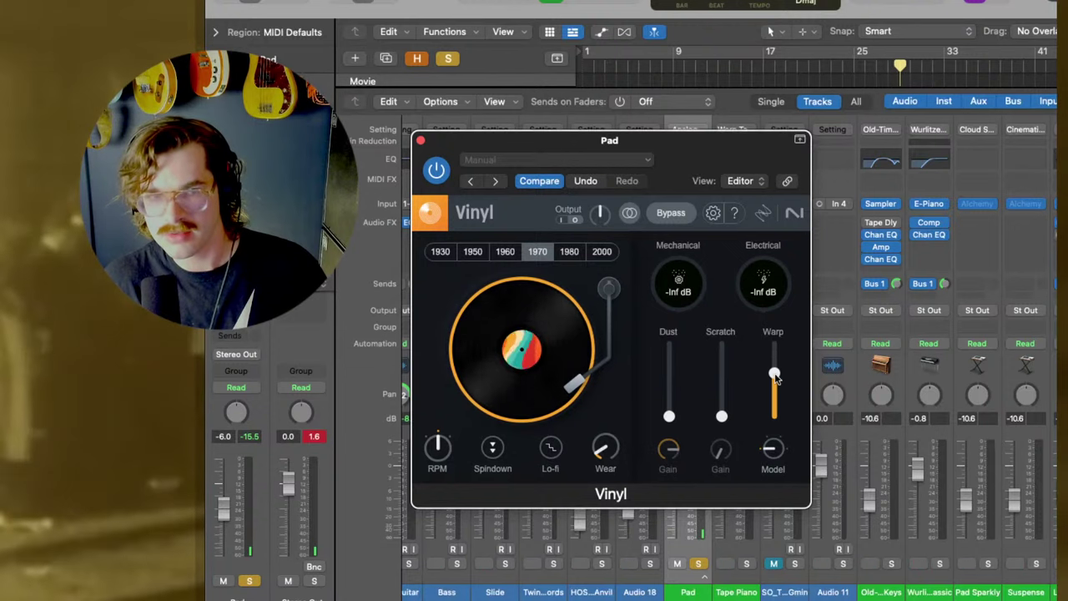
pyautogui.press('x')
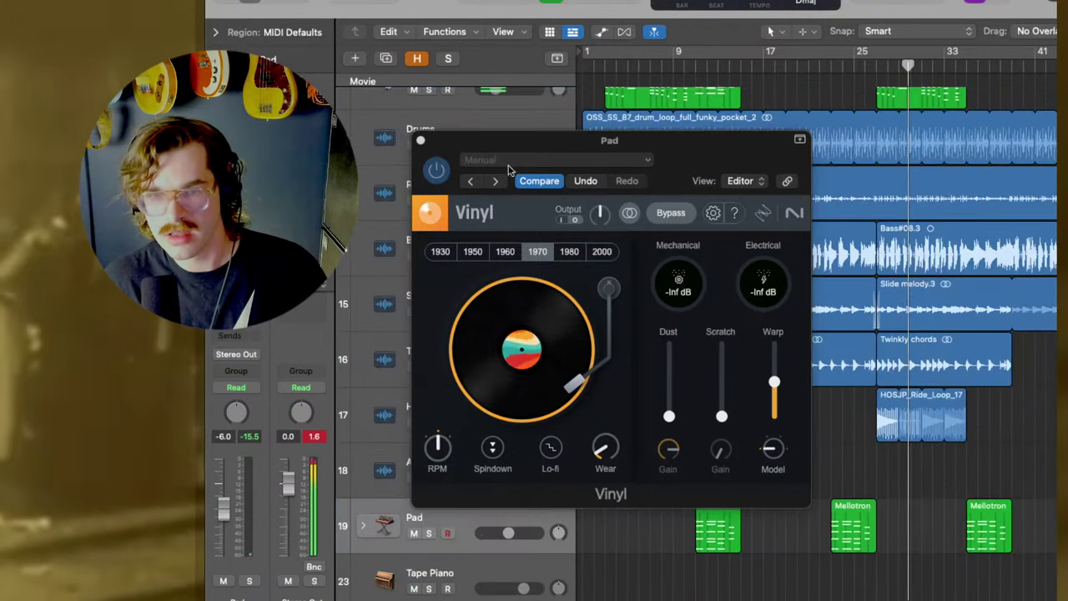
pyautogui.click(422, 141)
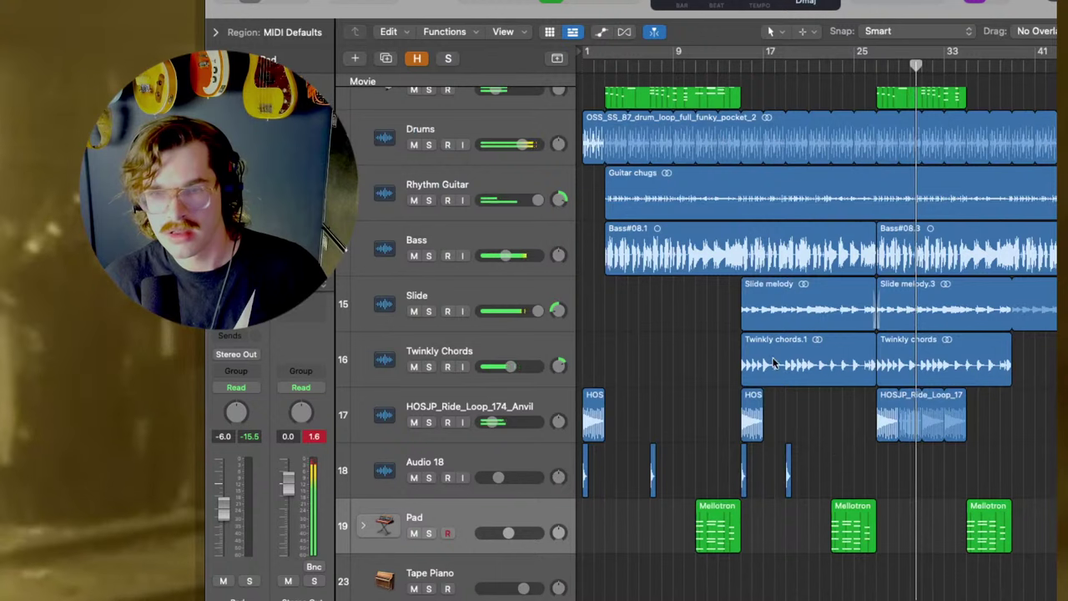
# Copy the train horn regions at bars 15 and 19 of the Audio 18 track to bars 27 and 31.
pyautogui.click(773, 362)
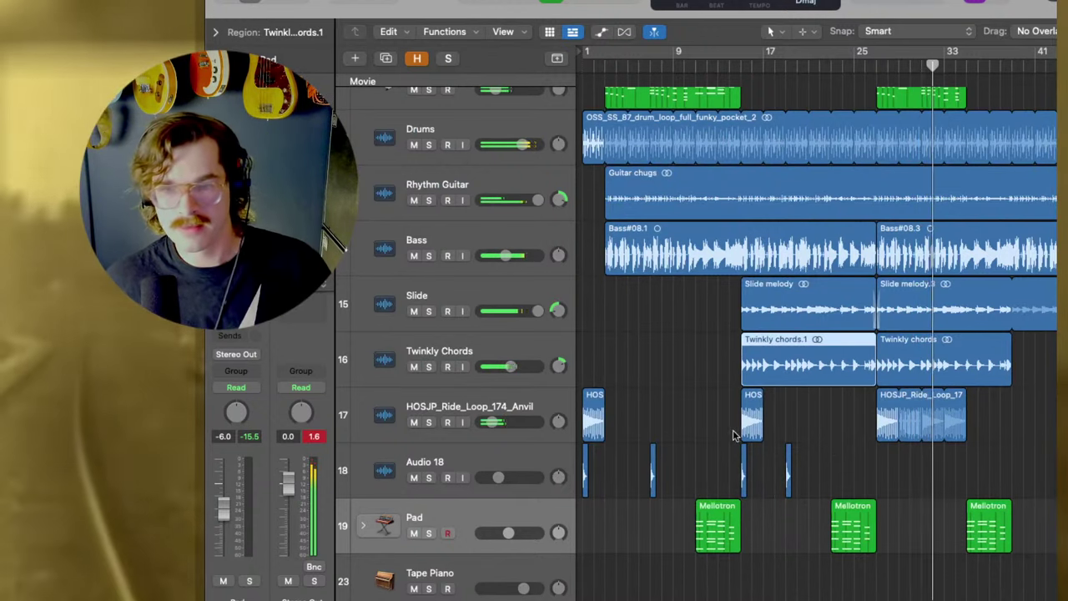
pyautogui.moveTo(832, 480); pyautogui.dragTo(882, 472)
pyautogui.click(839, 470)
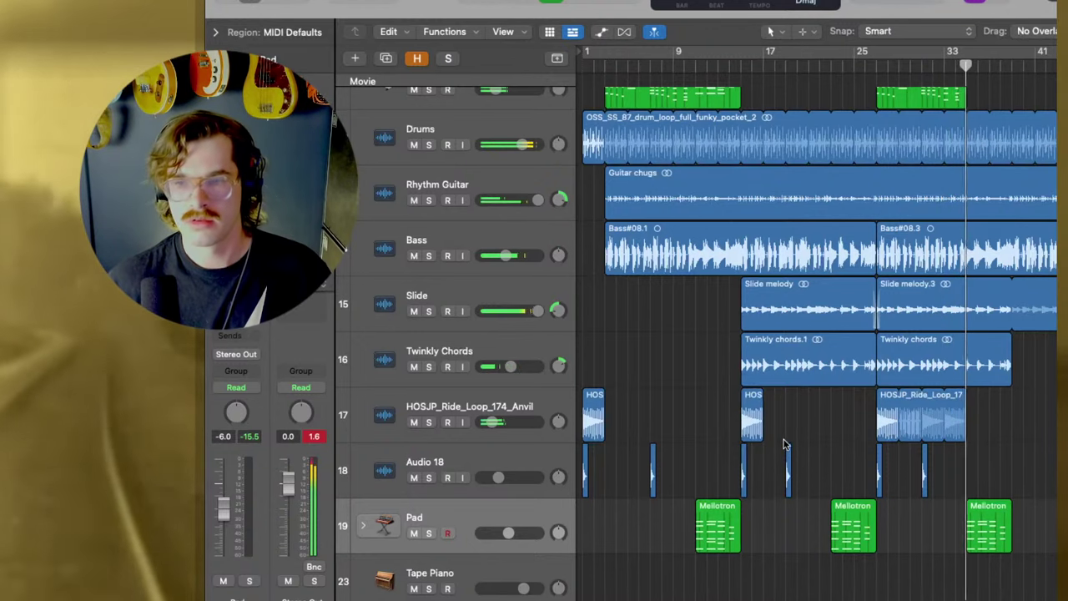
# Trim the start of the first Bass region so that it begins at bar 7, muting the Bass track while doing so.
pyautogui.scroll(4, 789, 417)
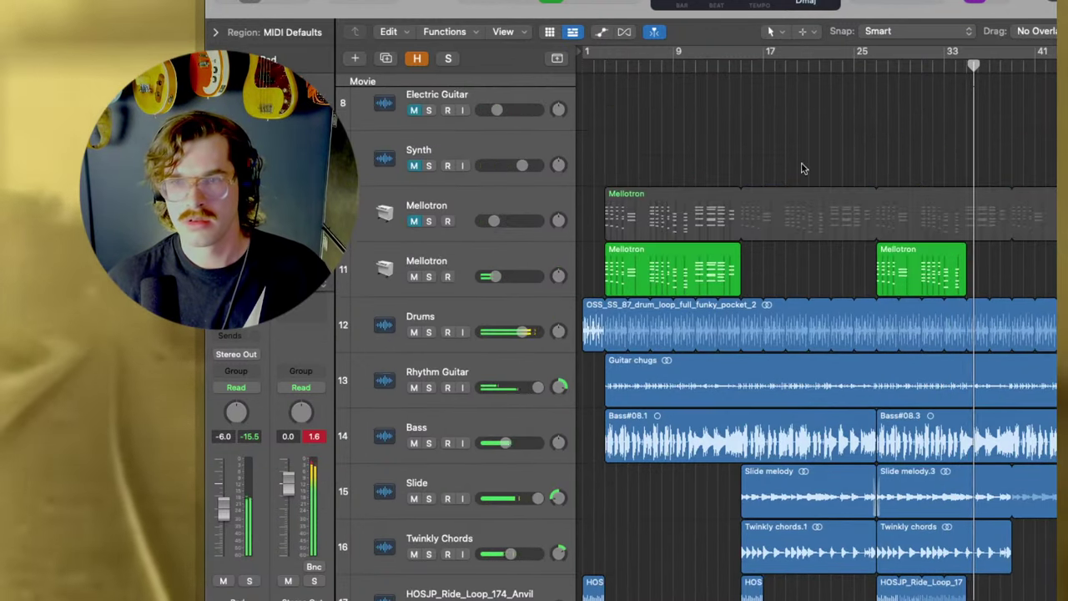
pyautogui.scroll(-5, 806, 367)
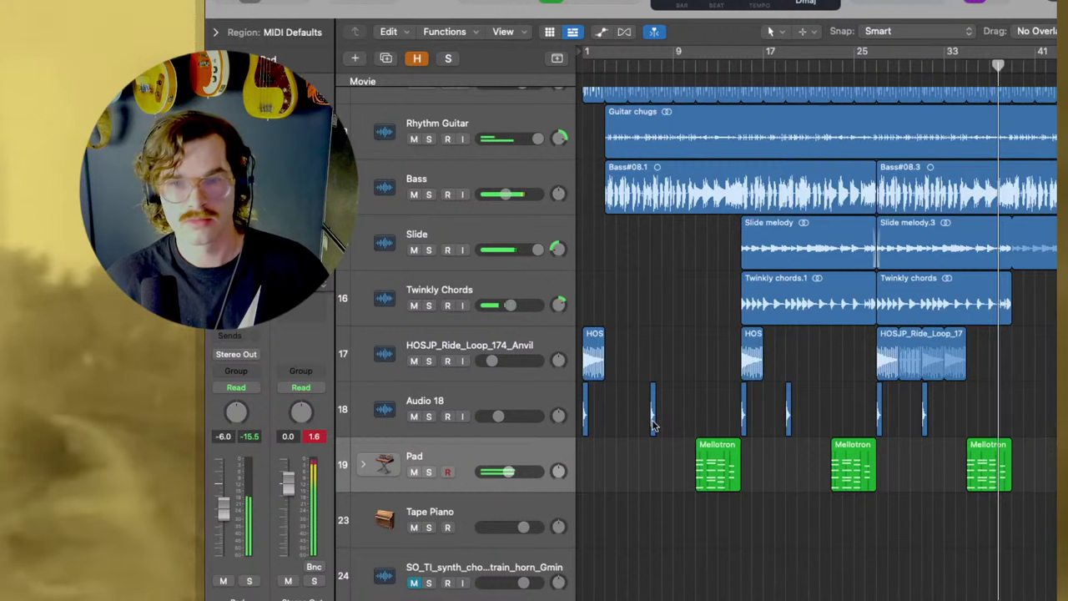
pyautogui.press('super+Left')
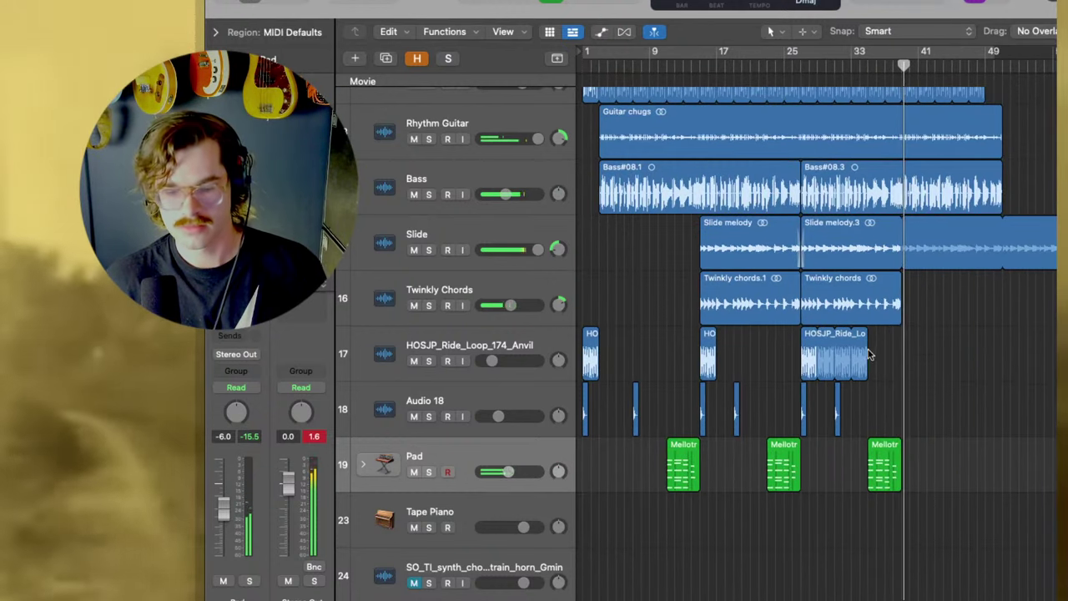
pyautogui.press('Return')
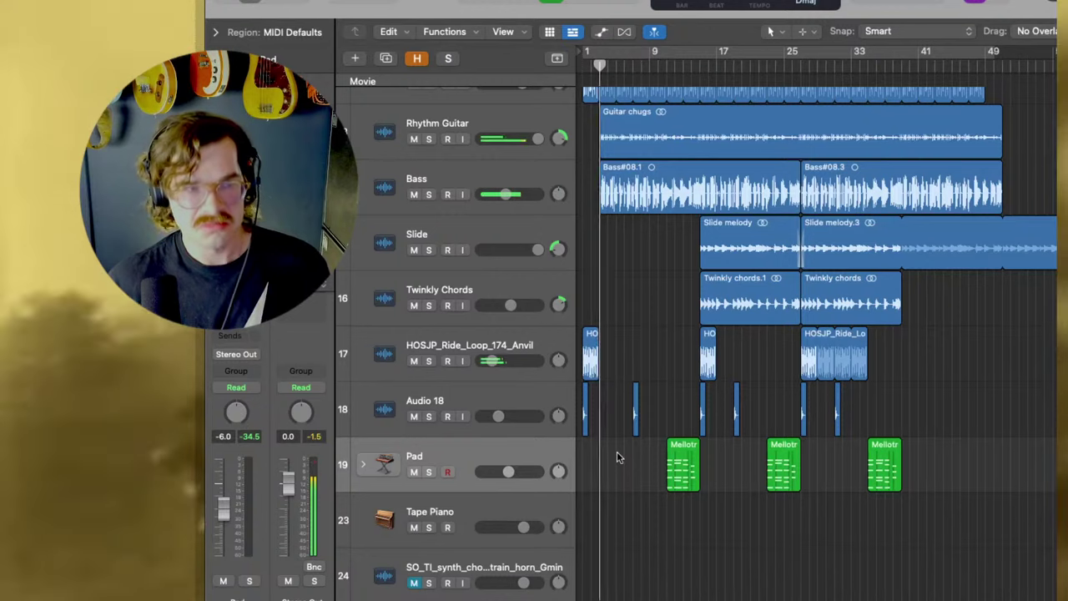
pyautogui.scroll(3, 610, 468)
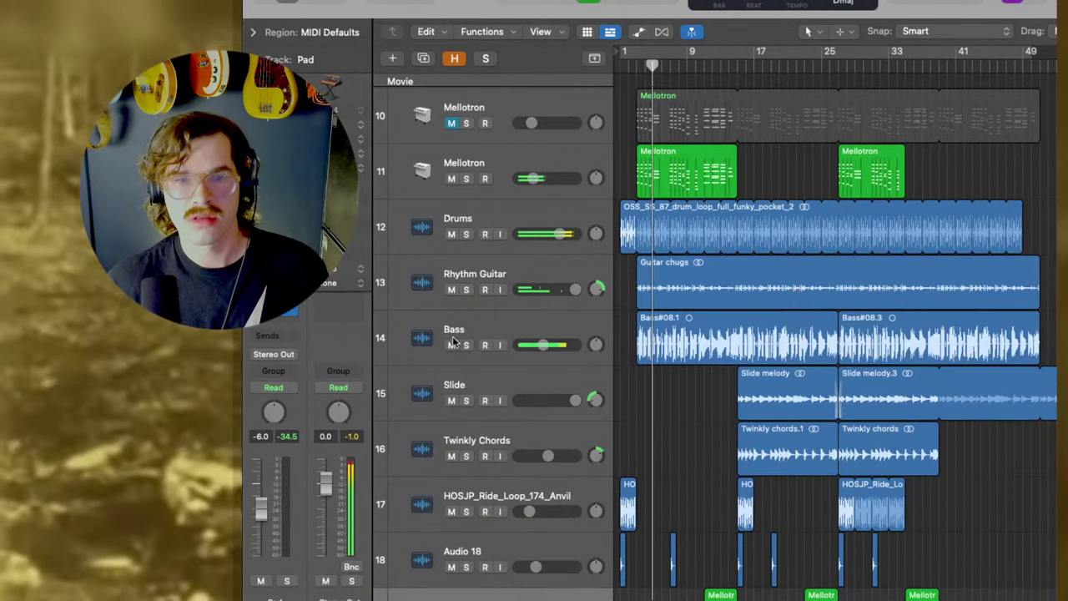
pyautogui.click(451, 346)
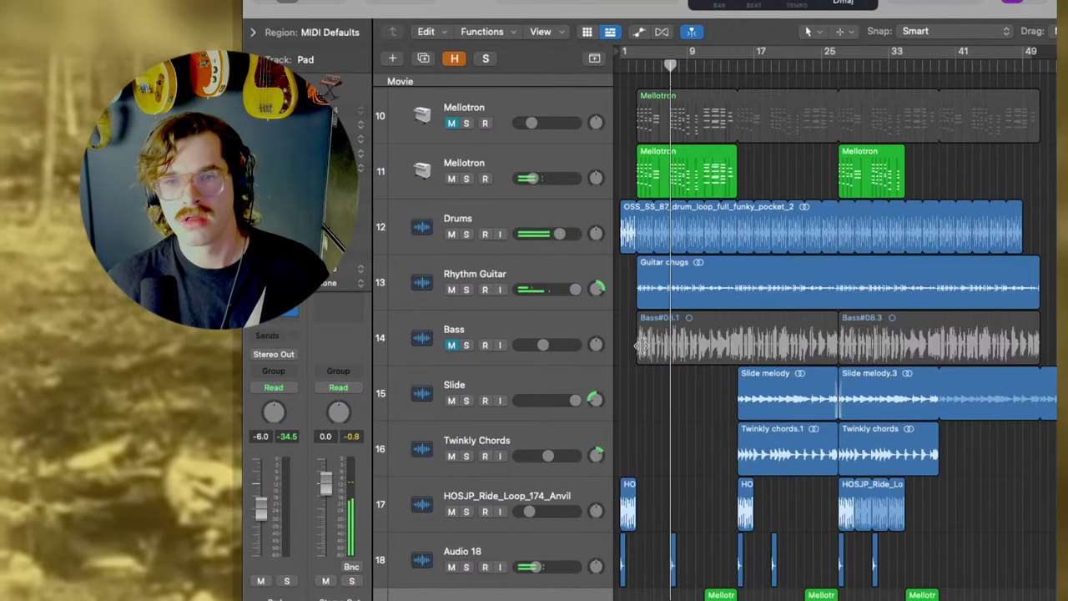
pyautogui.moveTo(642, 346); pyautogui.dragTo(673, 349)
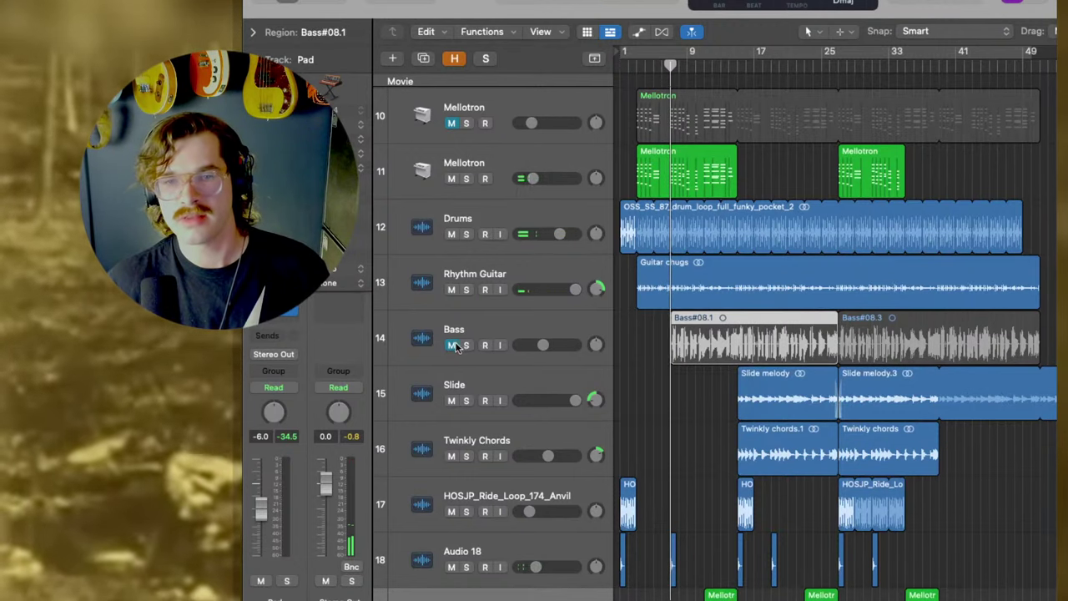
pyautogui.click(452, 345)
pyautogui.press('space')
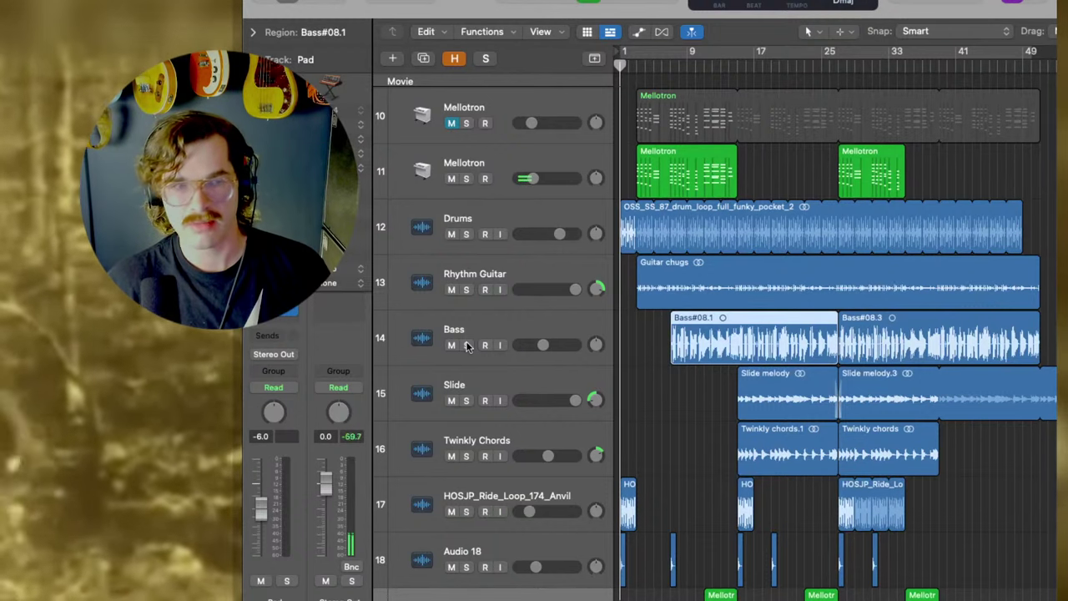
# During playback, lower the volume of the unmuted Mellotron track slightly and pan it a little to the left.
pyautogui.press('space')
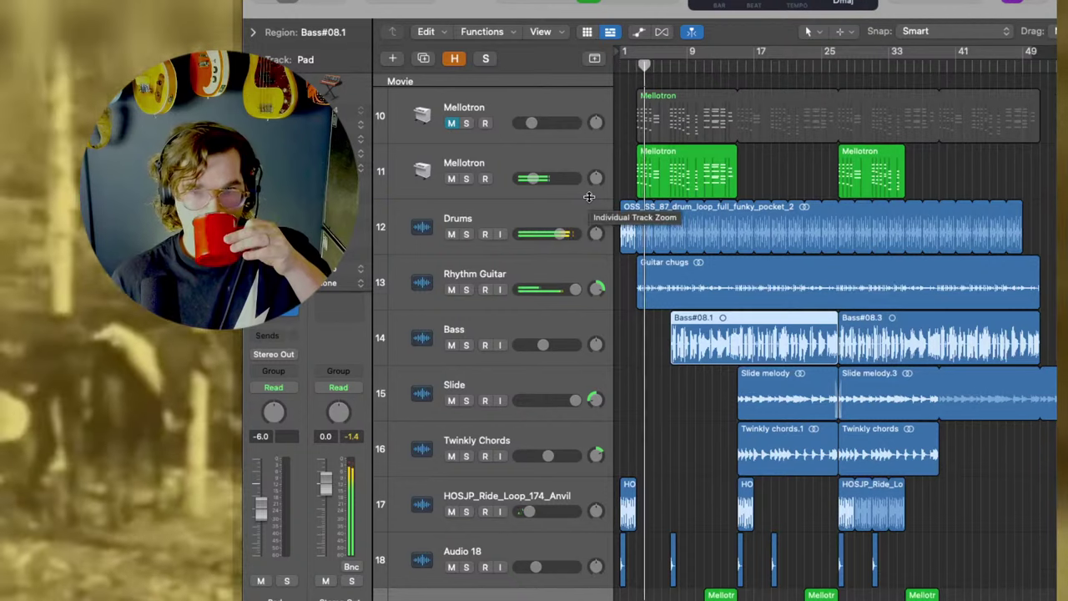
pyautogui.moveTo(532, 177); pyautogui.dragTo(527, 177)
pyautogui.moveTo(593, 178); pyautogui.dragTo(594, 182)
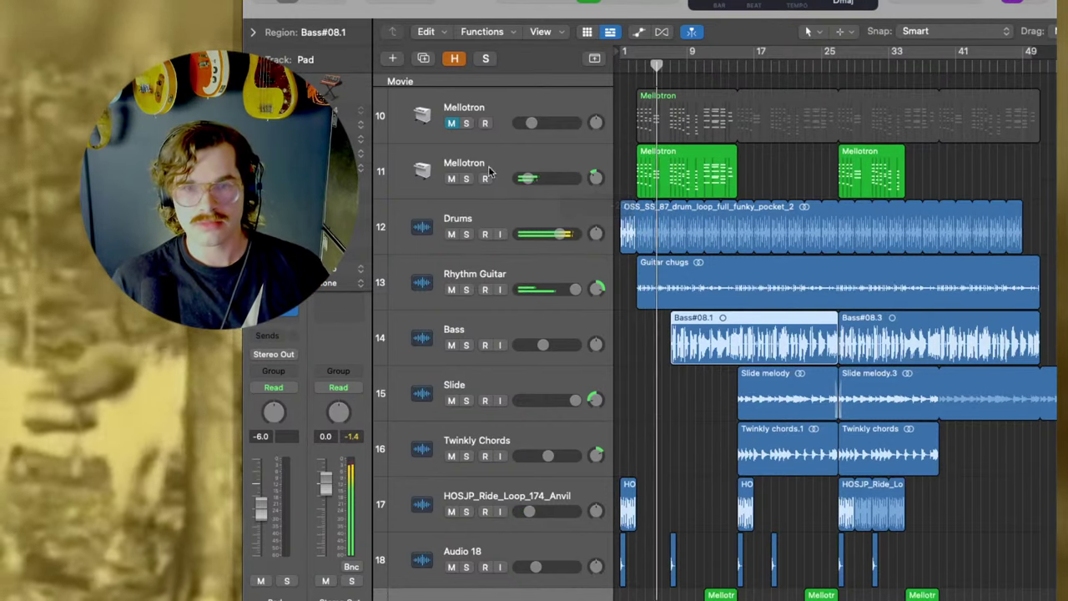
pyautogui.moveTo(530, 177); pyautogui.dragTo(533, 178)
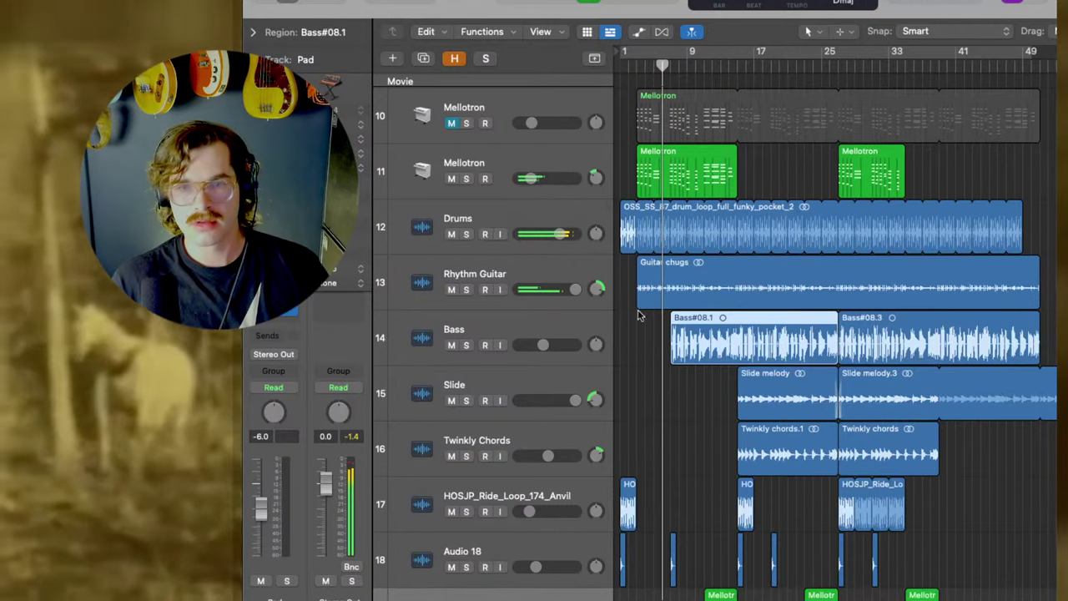
# Listen through the whole arrangement and audition it with the Bass track muted.
pyautogui.scroll(-3, 624, 392)
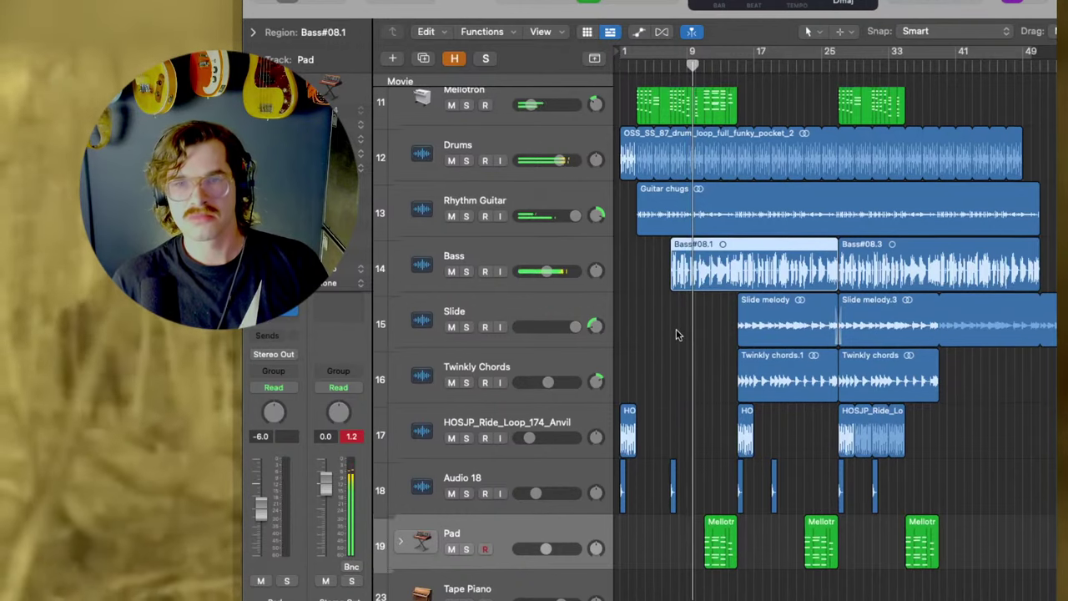
pyautogui.scroll(2, 672, 348)
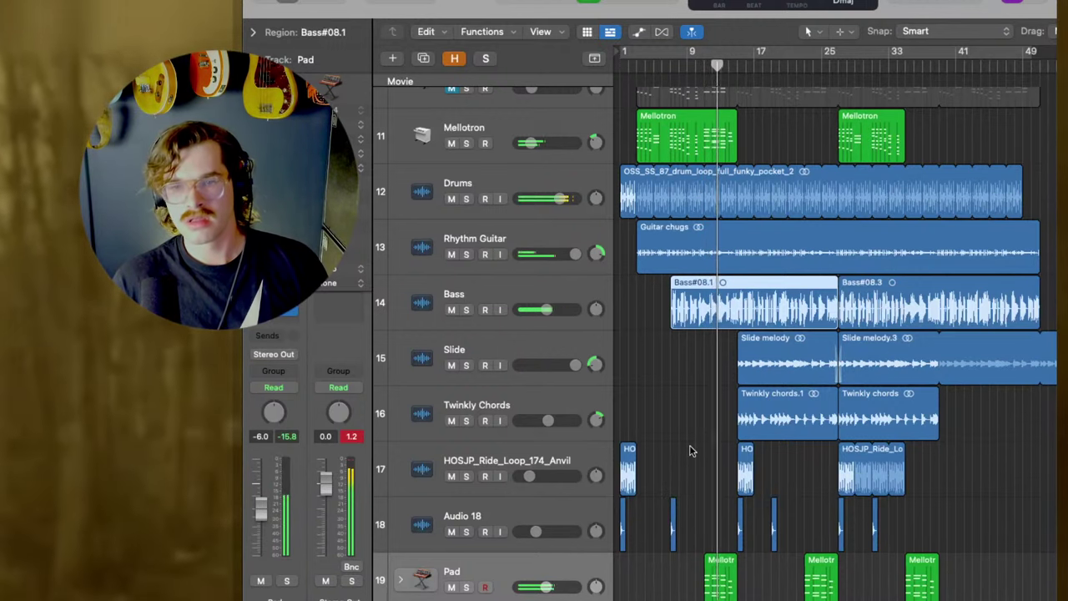
pyautogui.scroll(-1, 690, 451)
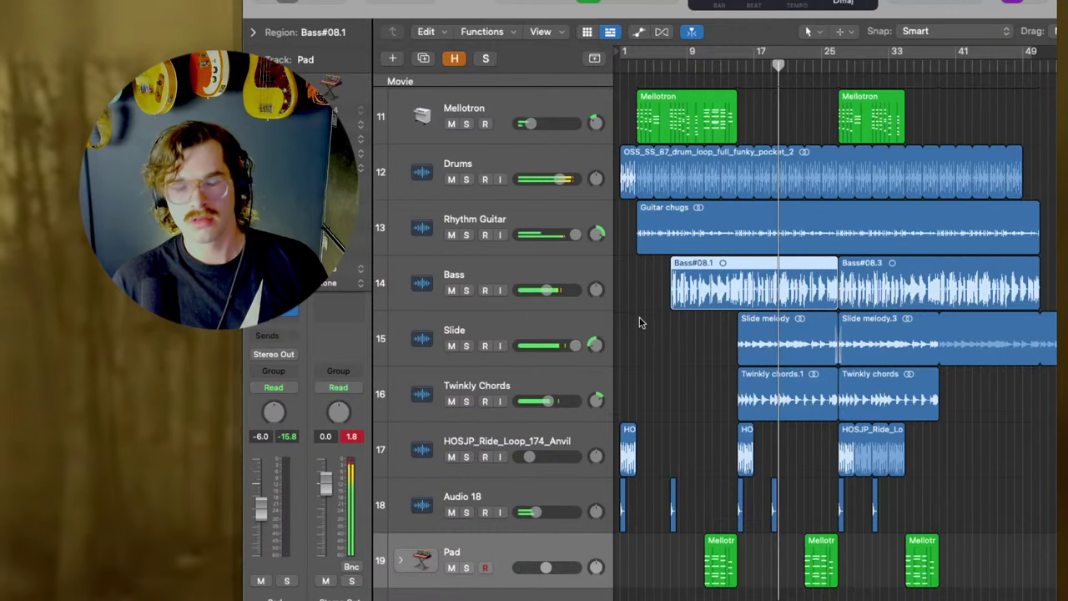
pyautogui.press('super+Left')
pyautogui.click(937, 503)
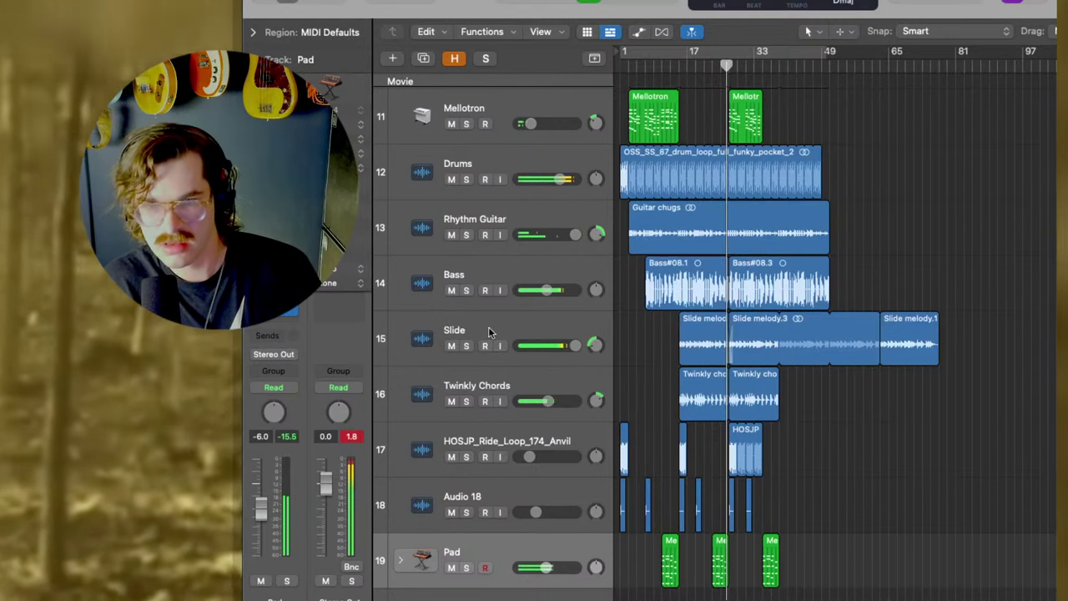
pyautogui.scroll(2, 693, 438)
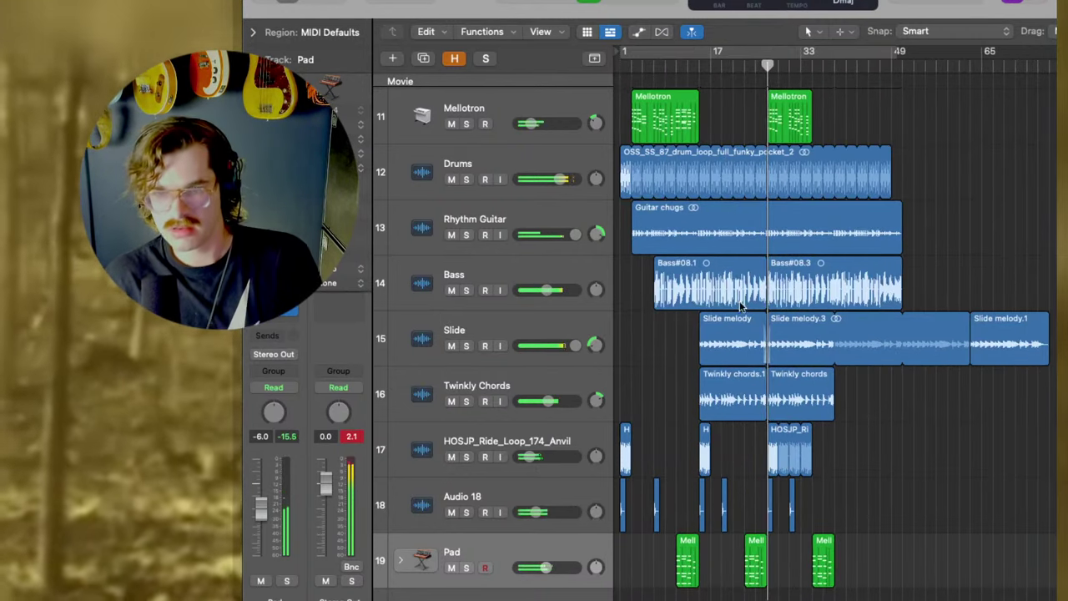
pyautogui.scroll(2, 787, 403)
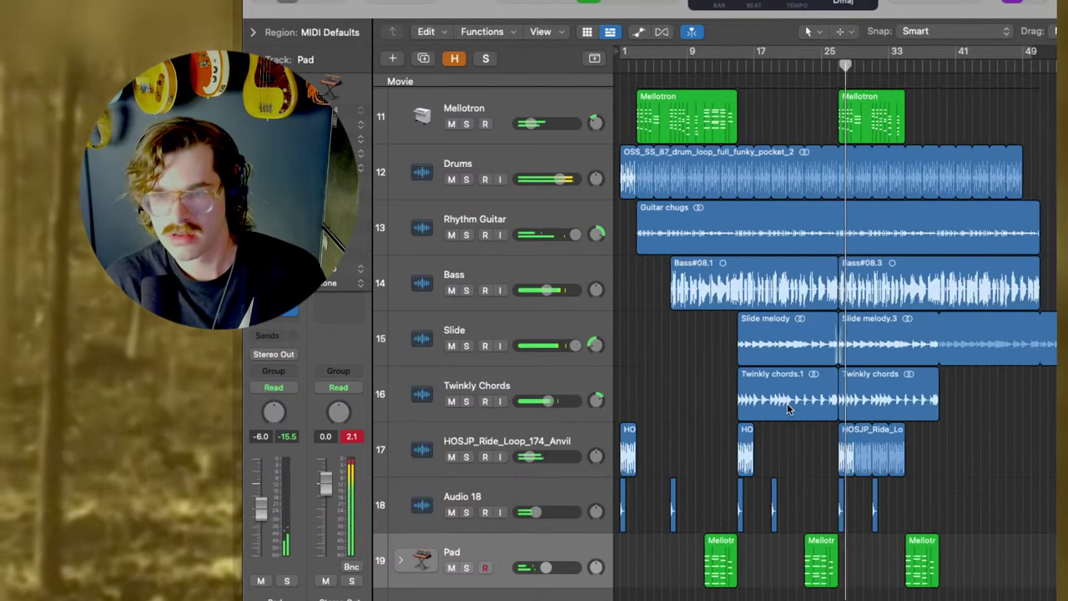
pyautogui.scroll(-2, 662, 344)
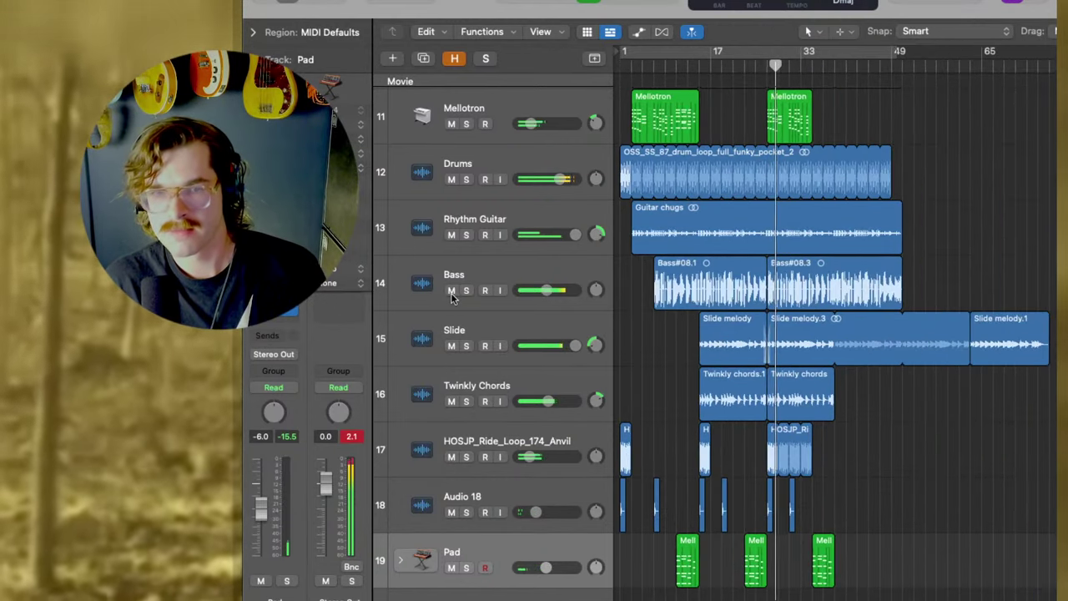
pyautogui.click(452, 290)
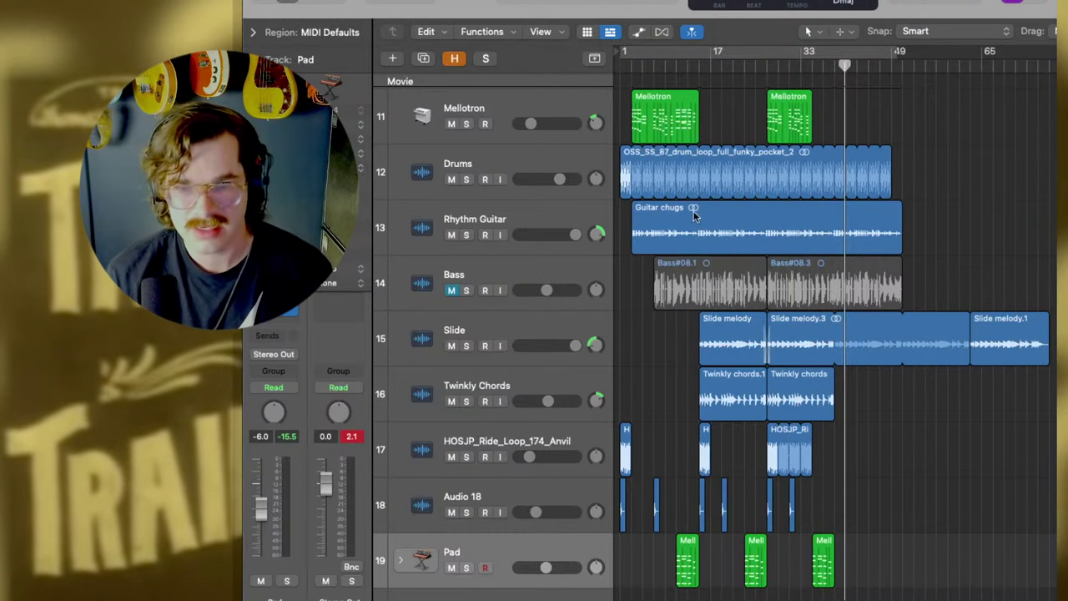
pyautogui.click(451, 290)
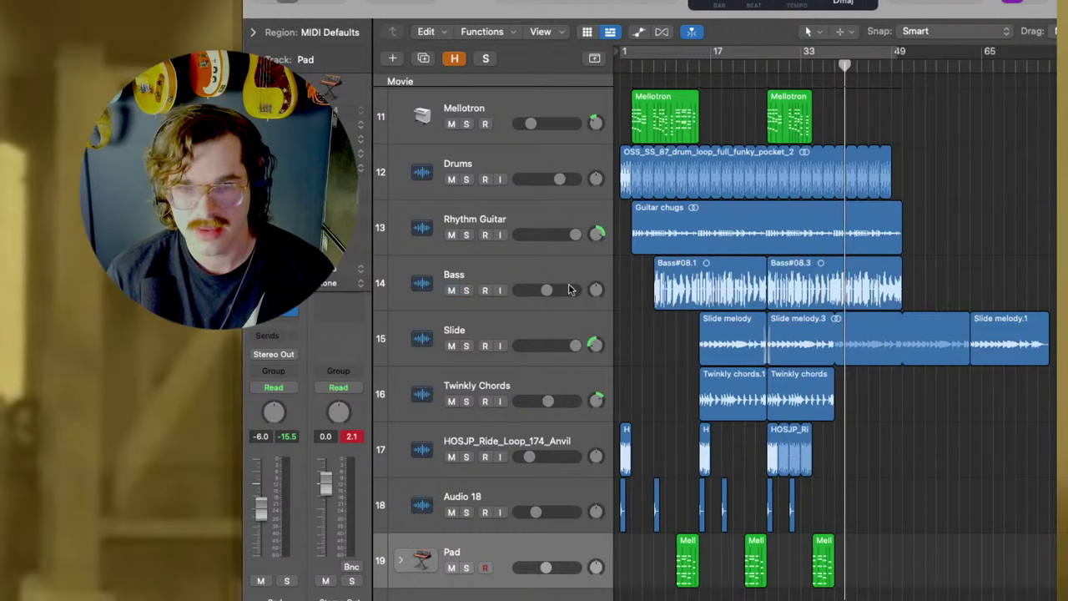
# Delete both regions on the Bass track and confirm removing their audio files from disk.
pyautogui.moveTo(918, 302); pyautogui.dragTo(703, 286)
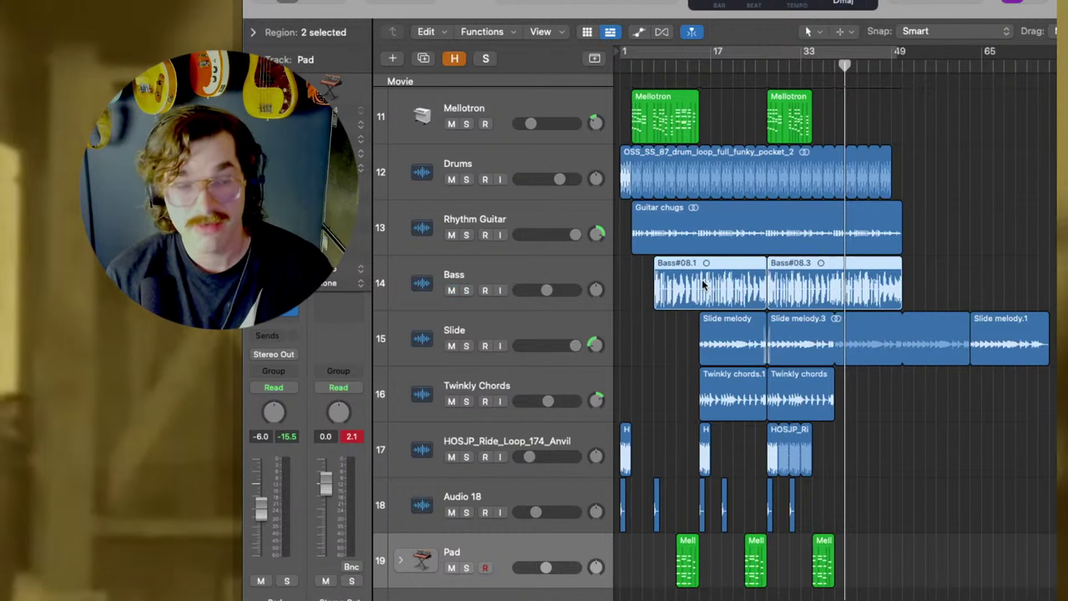
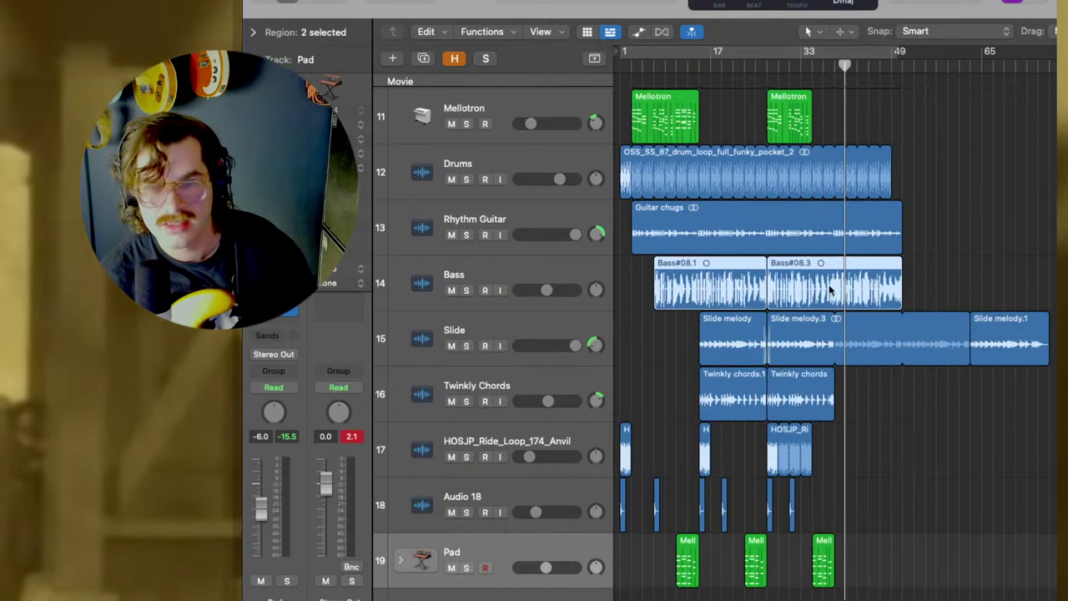
pyautogui.press('Delete')
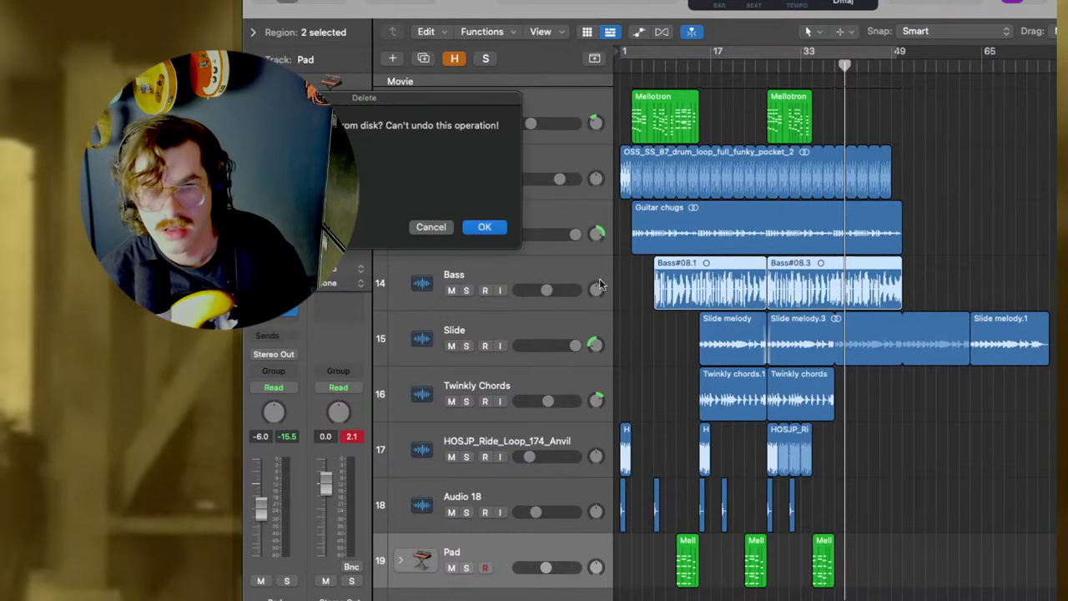
pyautogui.click(487, 226)
# Record two bass takes from bar 1 with the cycle range on, a short one and one running to about bar 49.
pyautogui.press('Return')
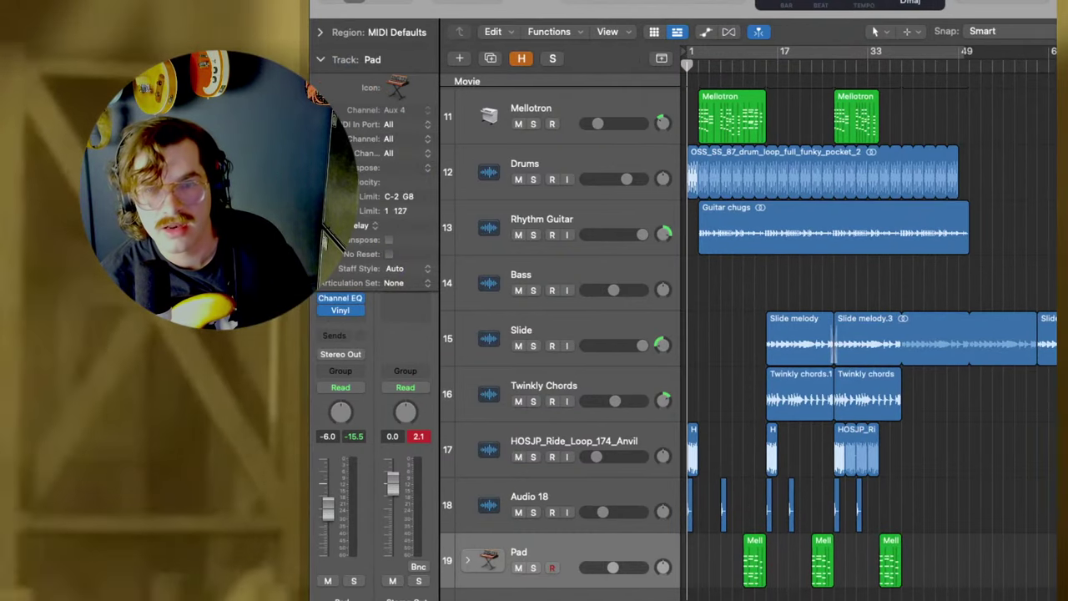
pyautogui.click(727, 51)
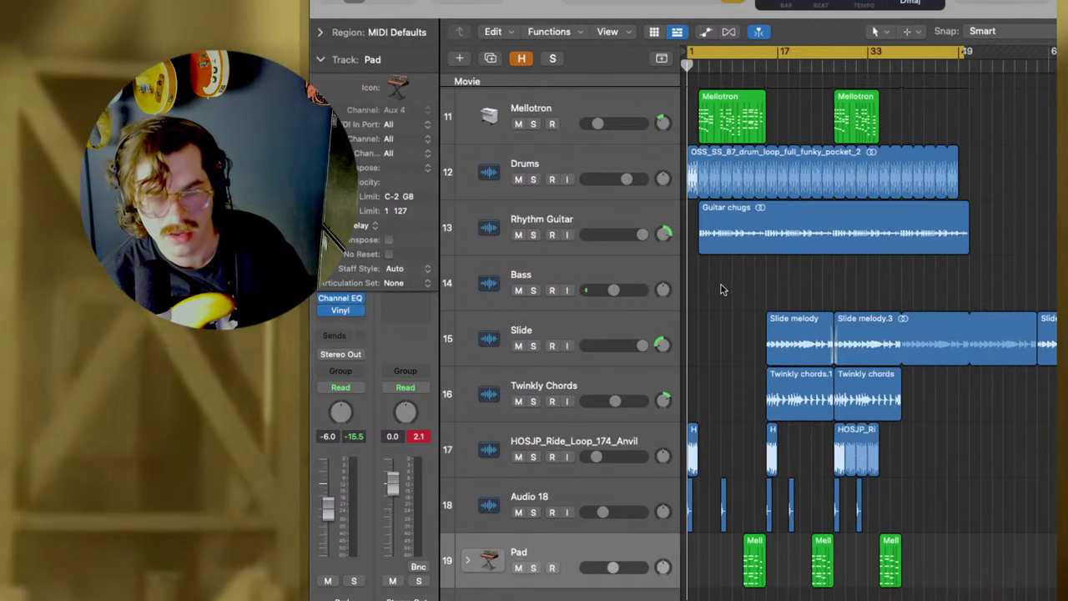
pyautogui.press('r')
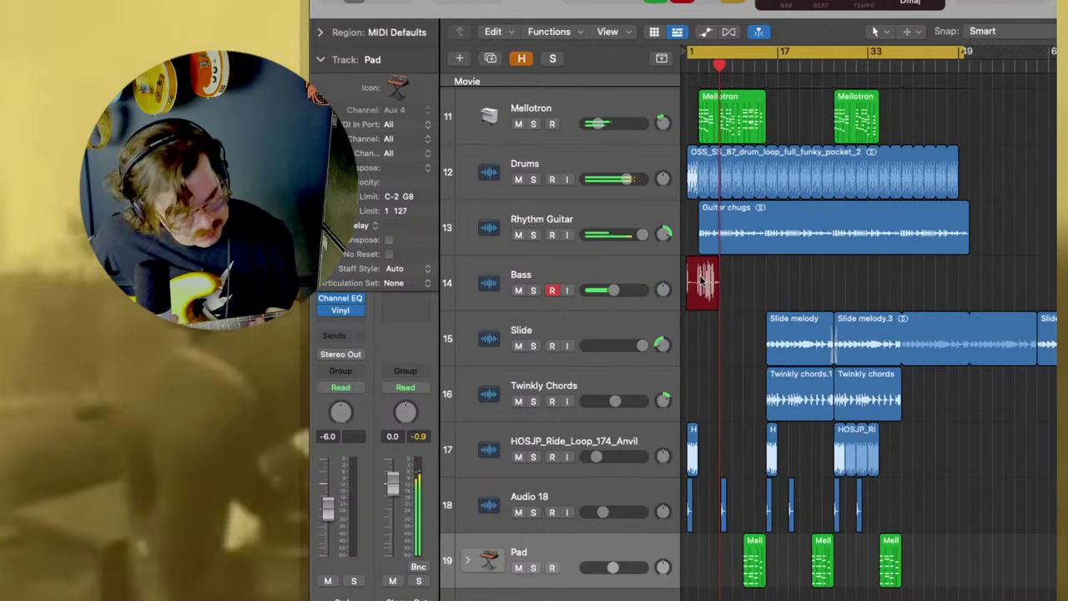
pyautogui.press('space')
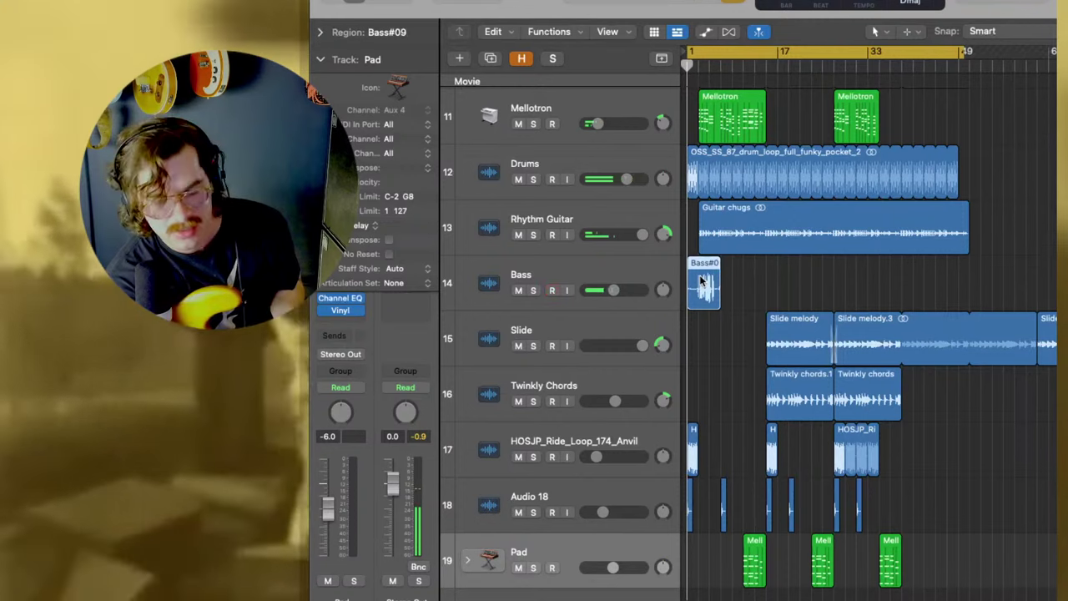
pyautogui.press('r')
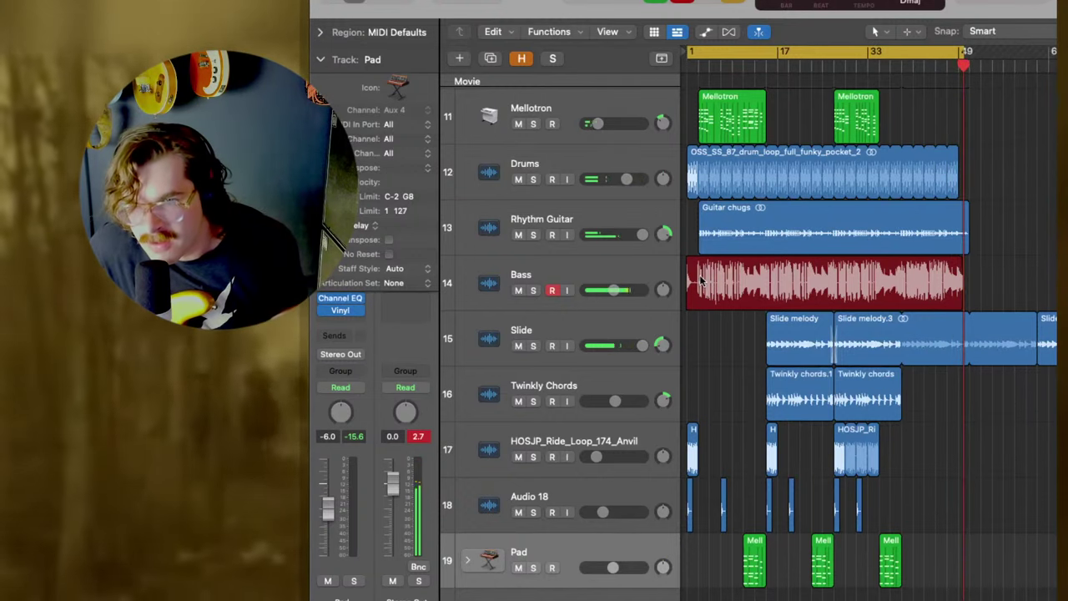
pyautogui.press('space')
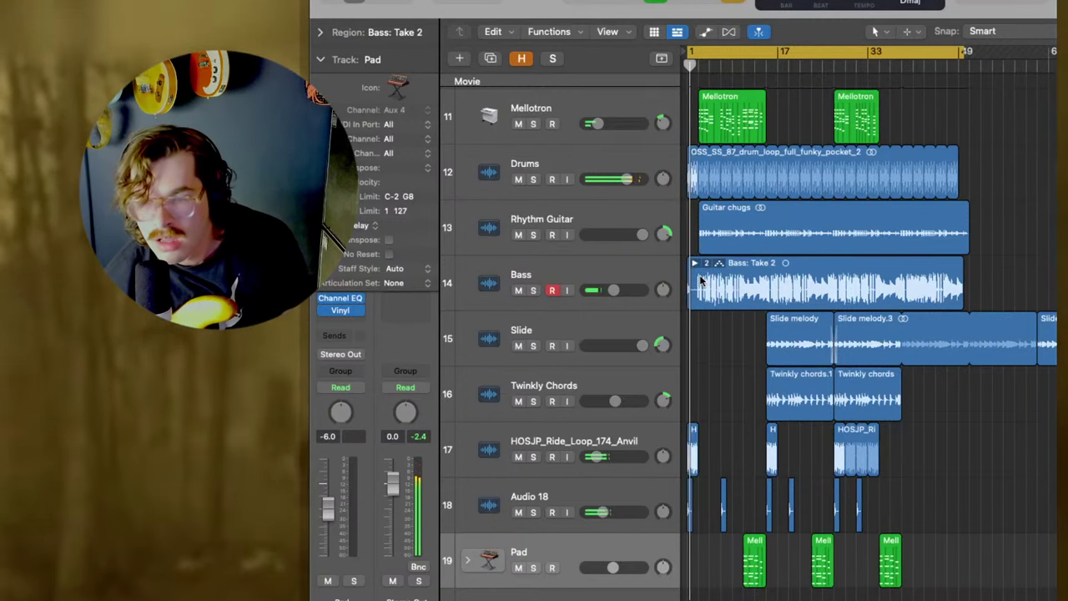
# Turn off the cycle range, record a closing bass take from just before bar 49 to about bar 54, and check the take list.
pyautogui.click(950, 62)
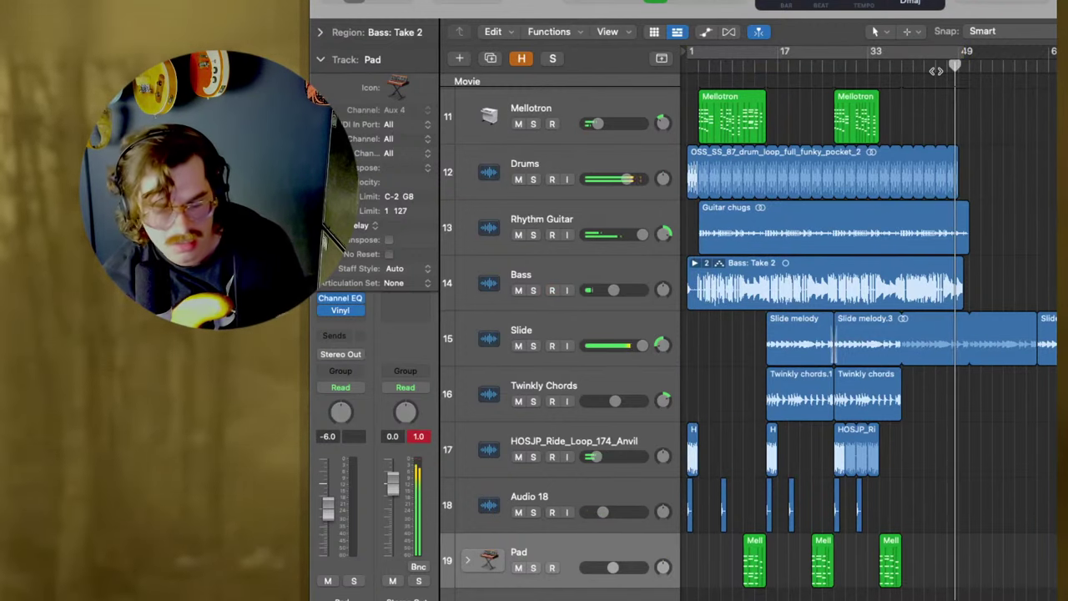
pyautogui.press('r')
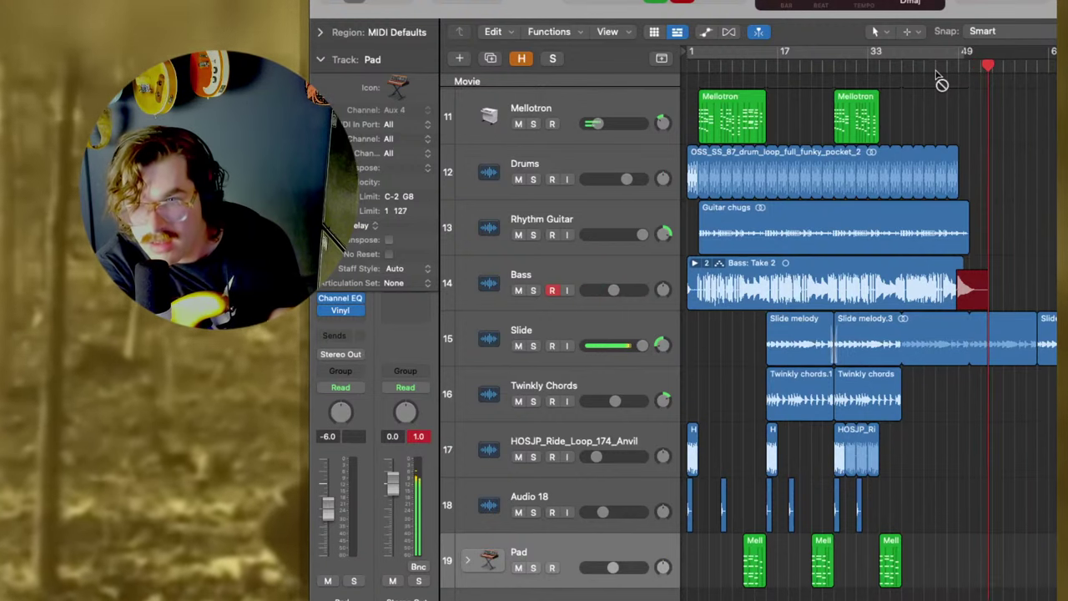
pyautogui.press('space')
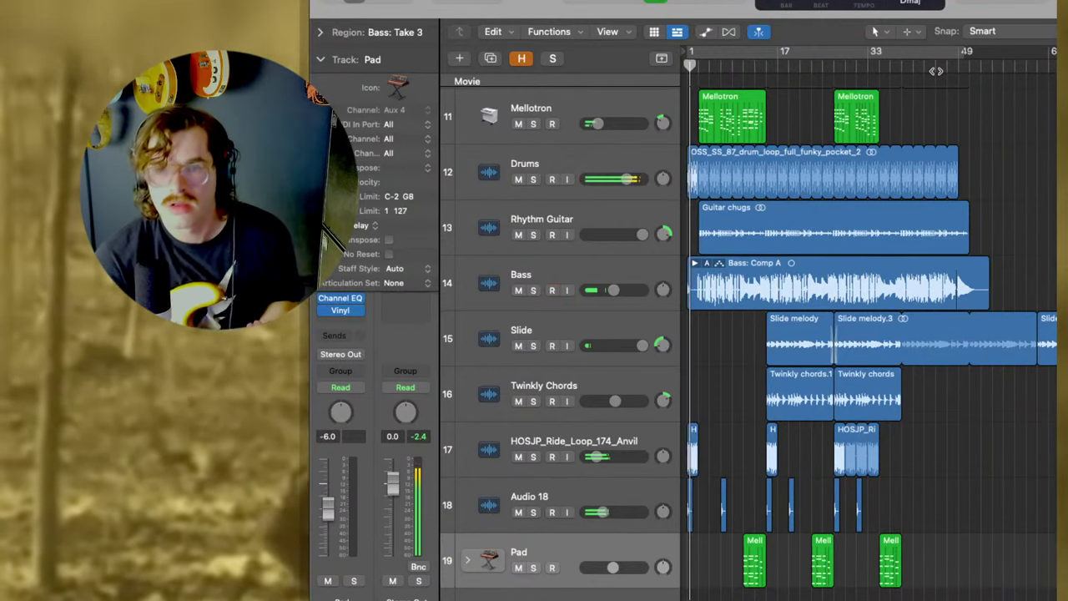
pyautogui.click(707, 266)
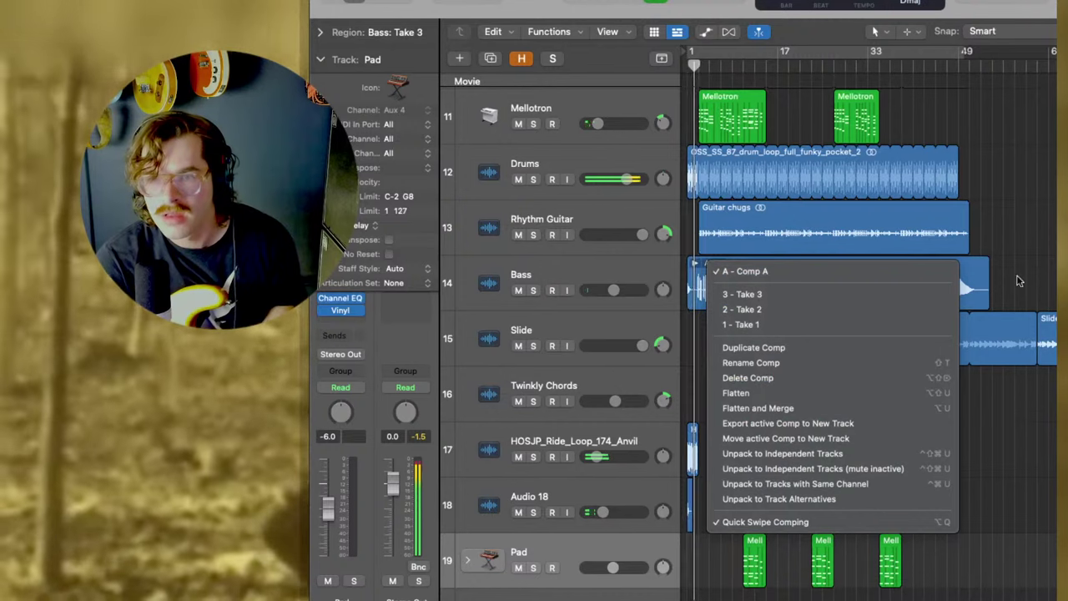
pyautogui.click(1018, 282)
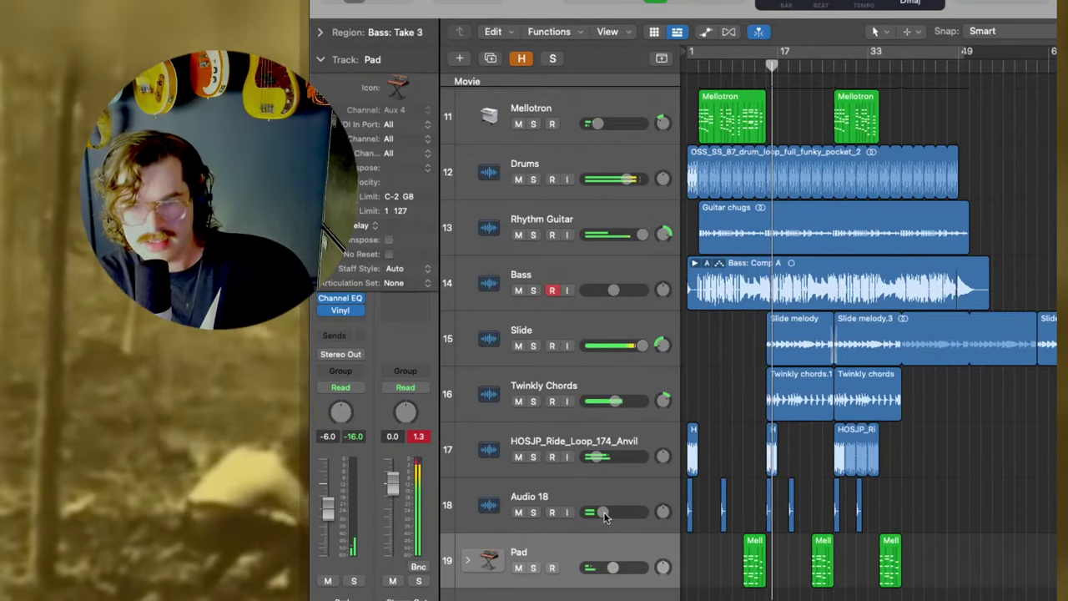
# Raise the Audio 18 track's volume slightly and lower the Bass track's volume slightly during playback.
pyautogui.moveTo(601, 512); pyautogui.dragTo(611, 512)
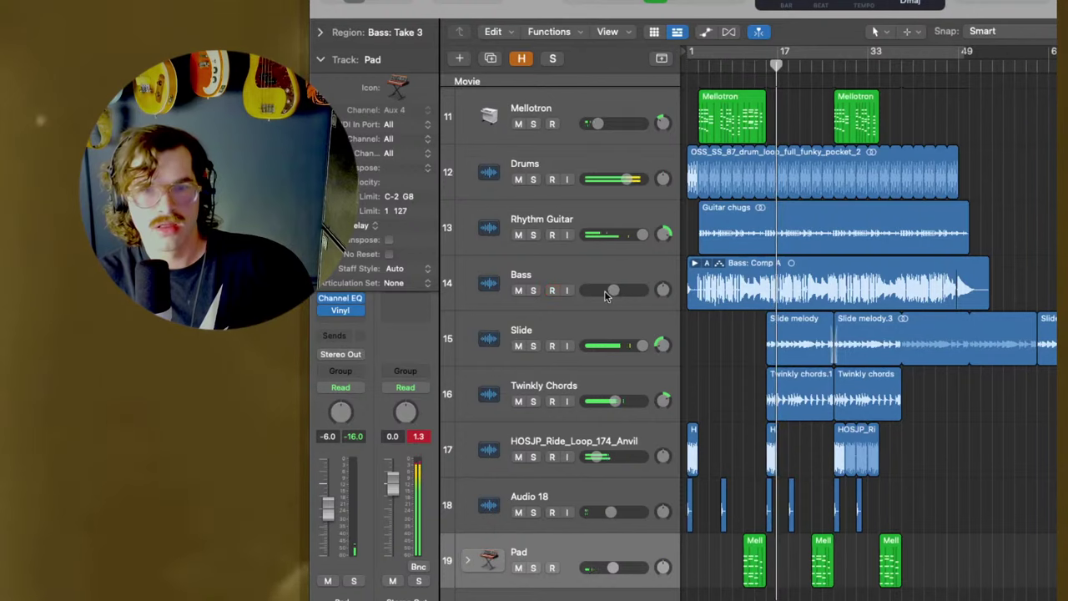
pyautogui.moveTo(607, 294); pyautogui.dragTo(601, 294)
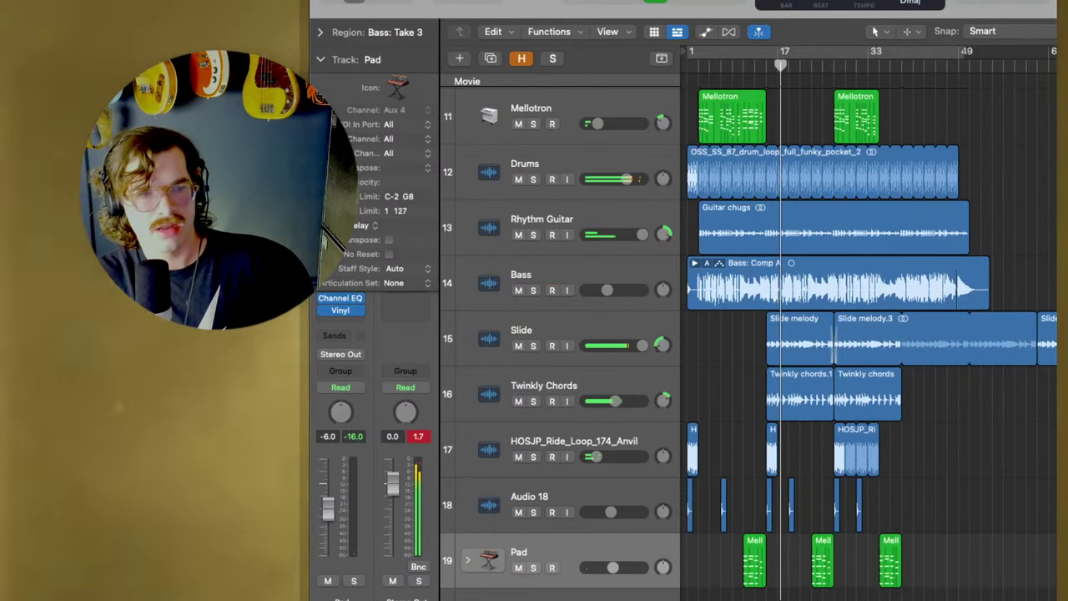
pyautogui.click(552, 290)
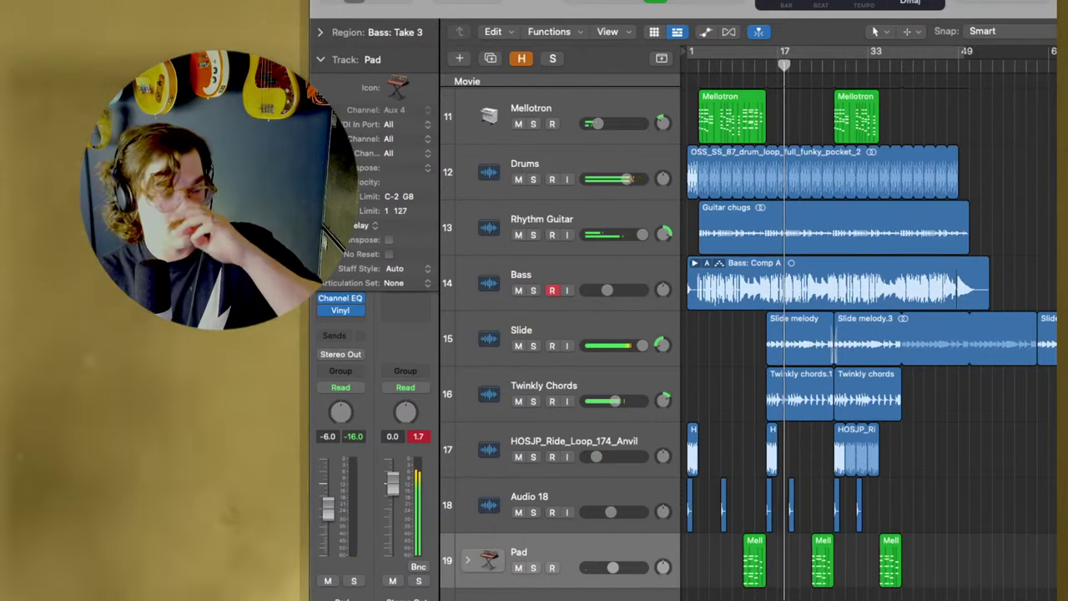